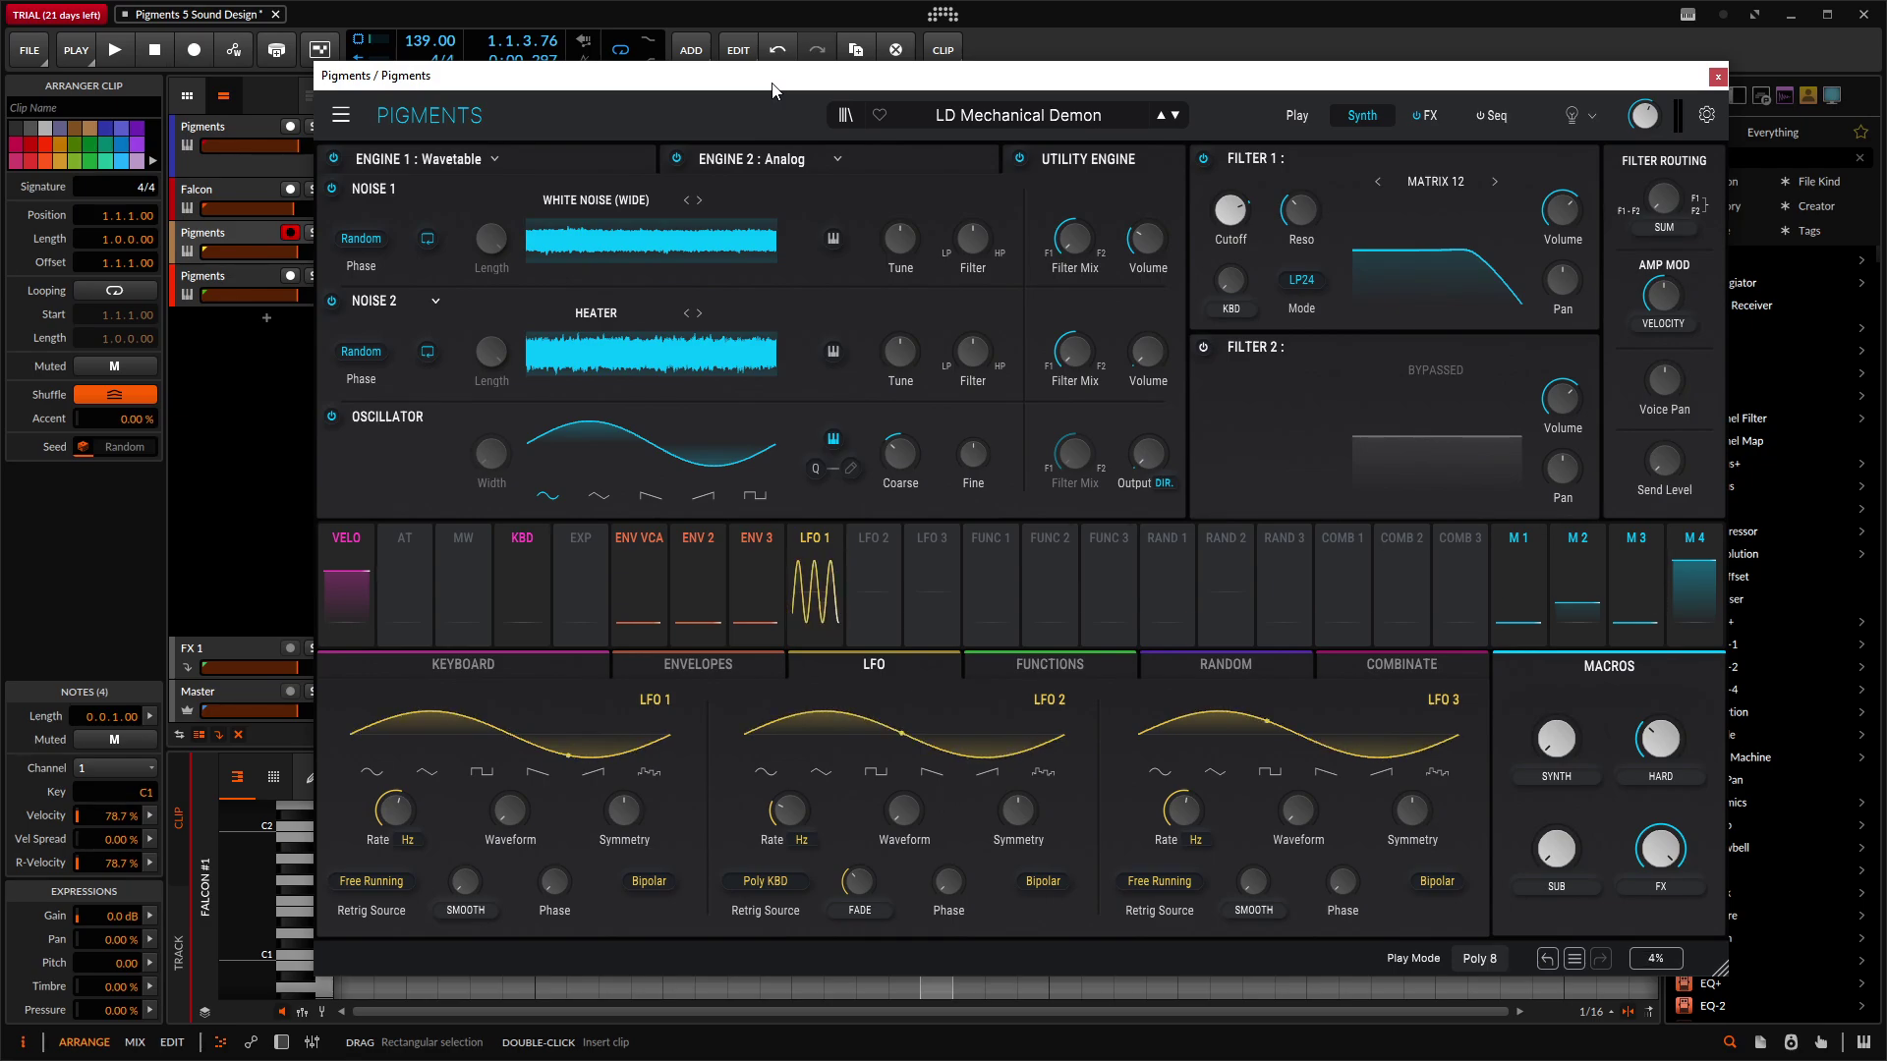
Step: Play back the LD Mechanical Demon patch and examine the effects in its FX A and FX B chains
{"action": "key", "text": "space"}
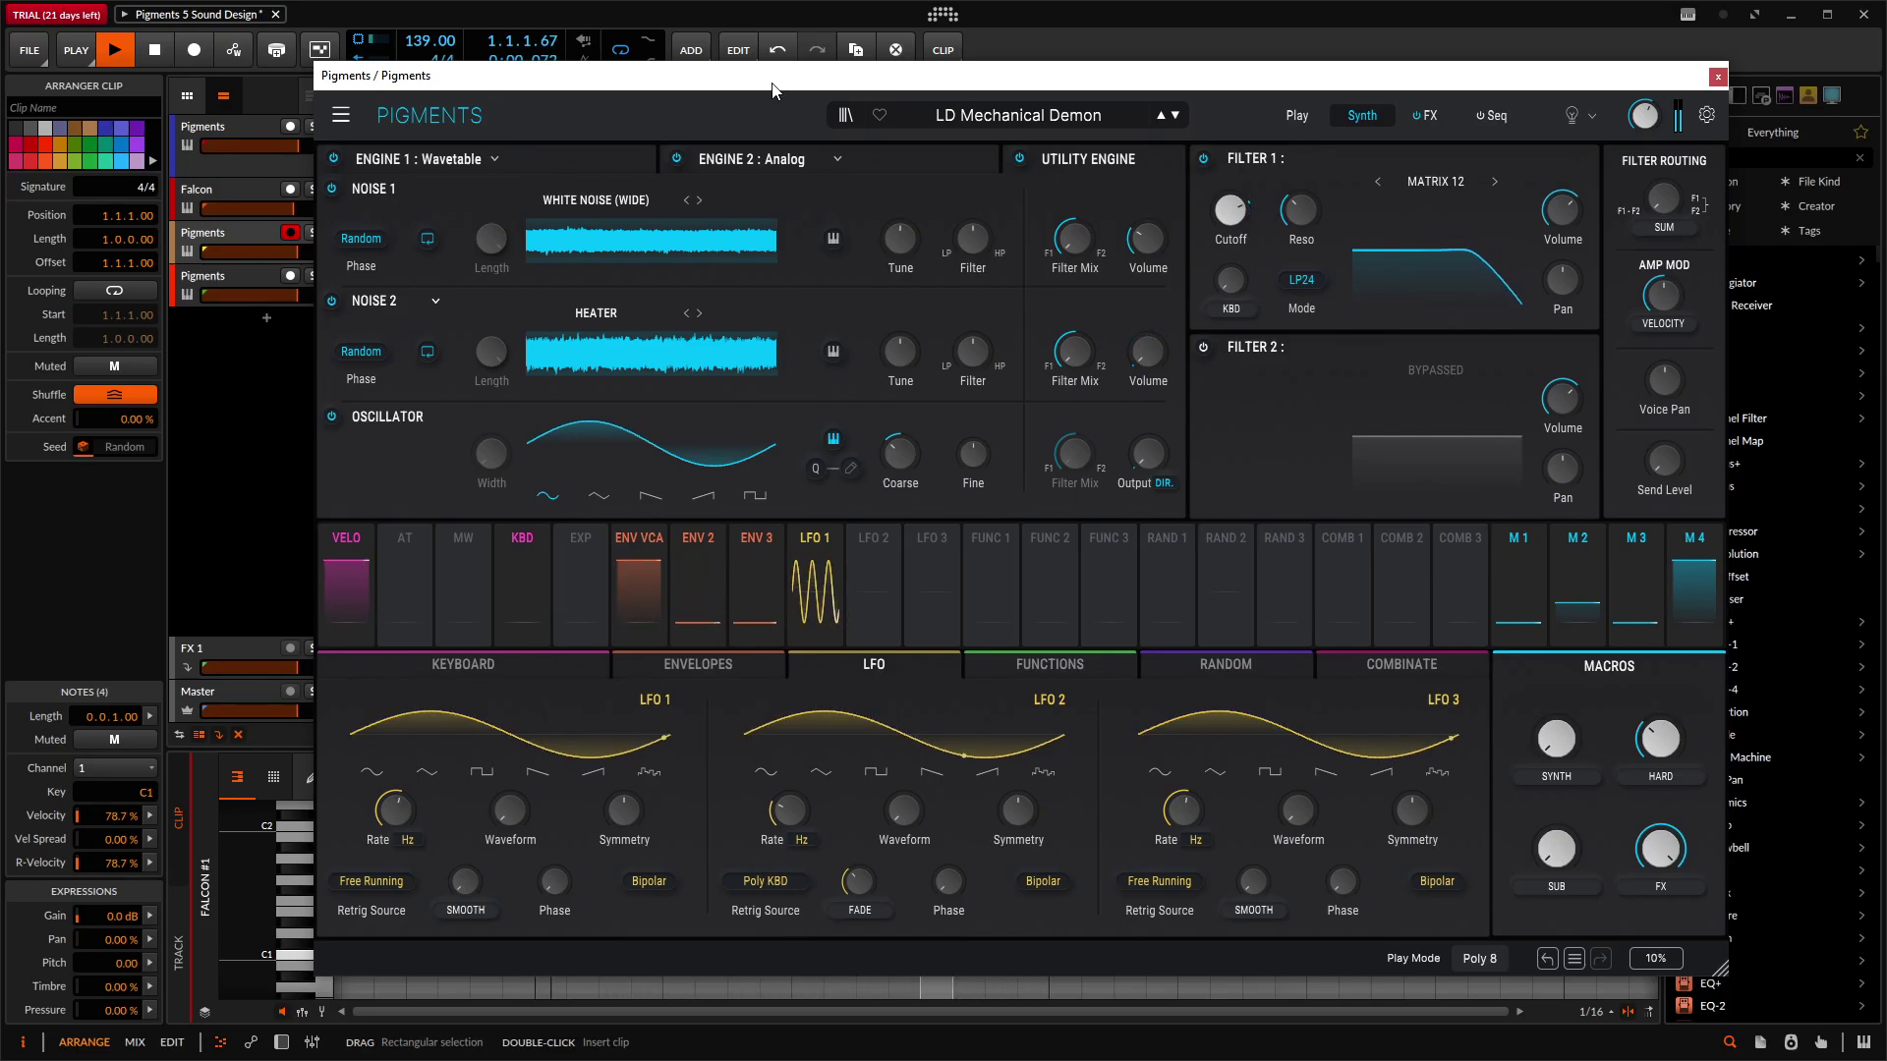
{"action": "key", "text": "space"}
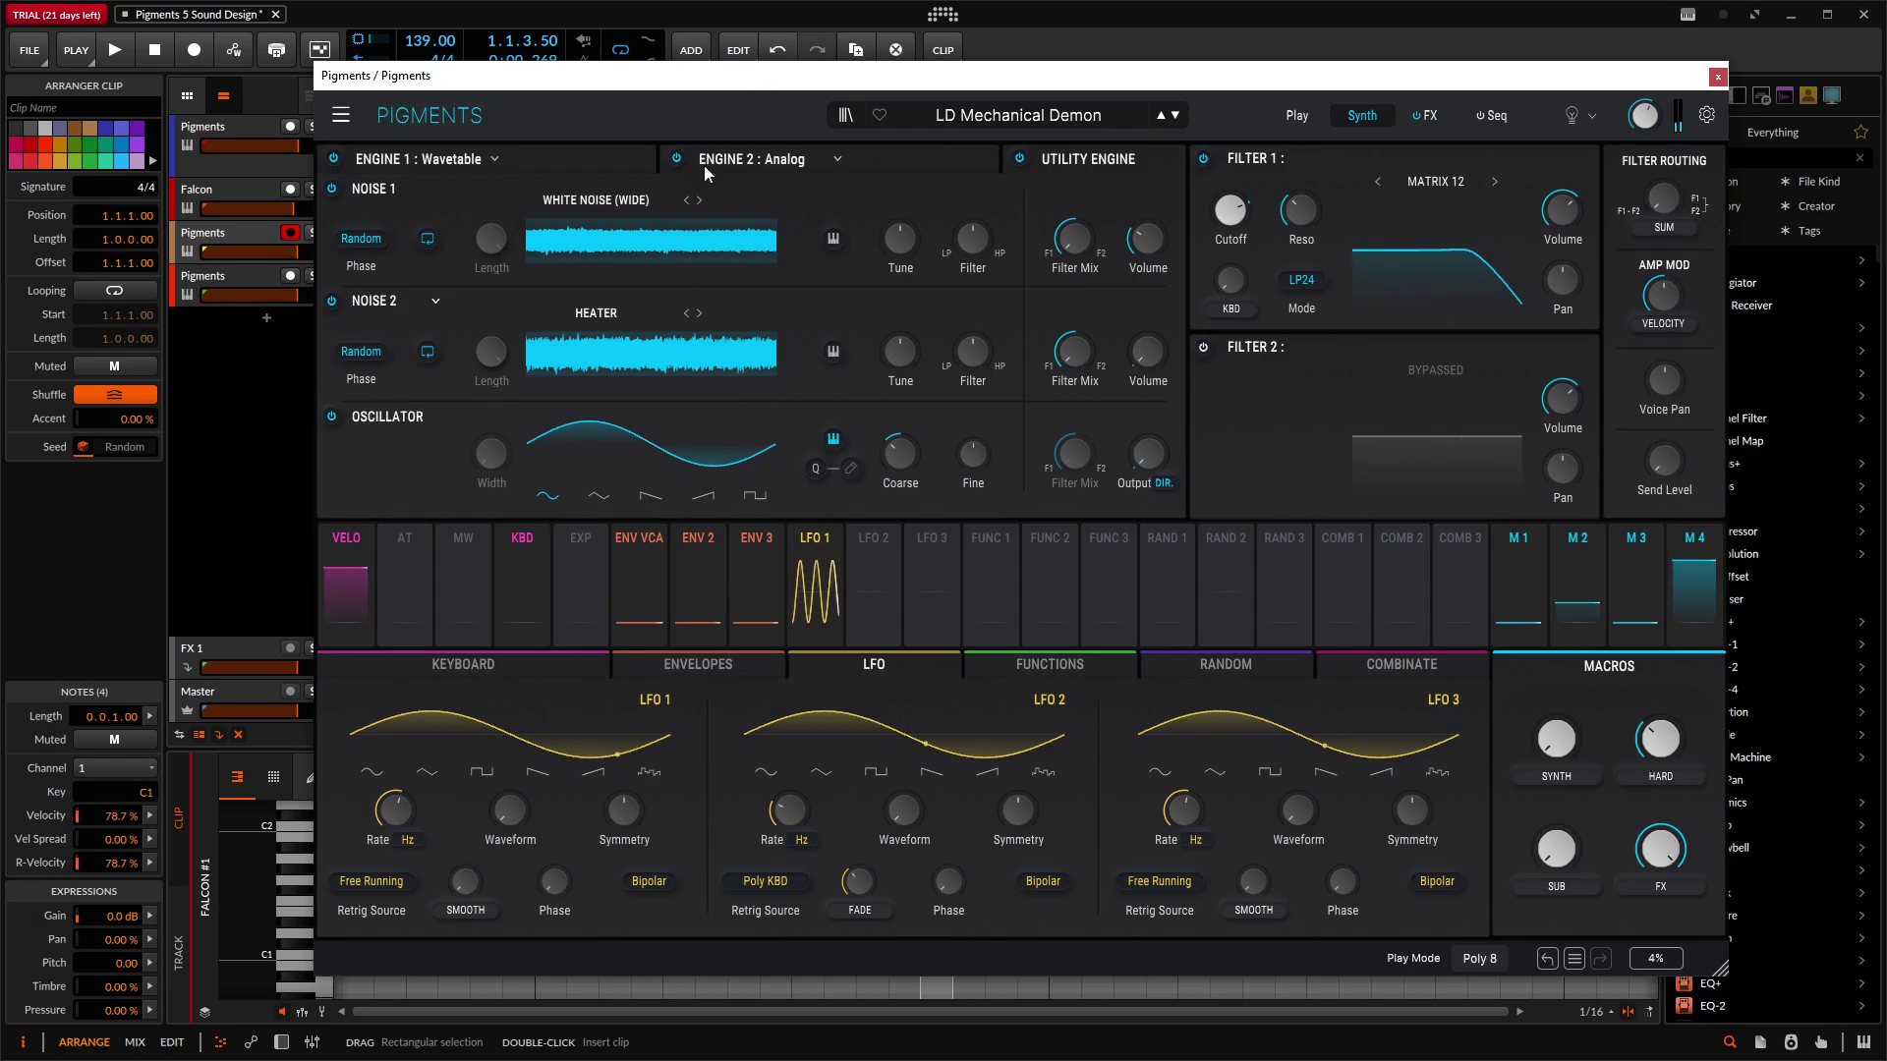
{"action": "left_click_drag", "start_coordinate": [900, 78], "coordinate": [916, 74]}
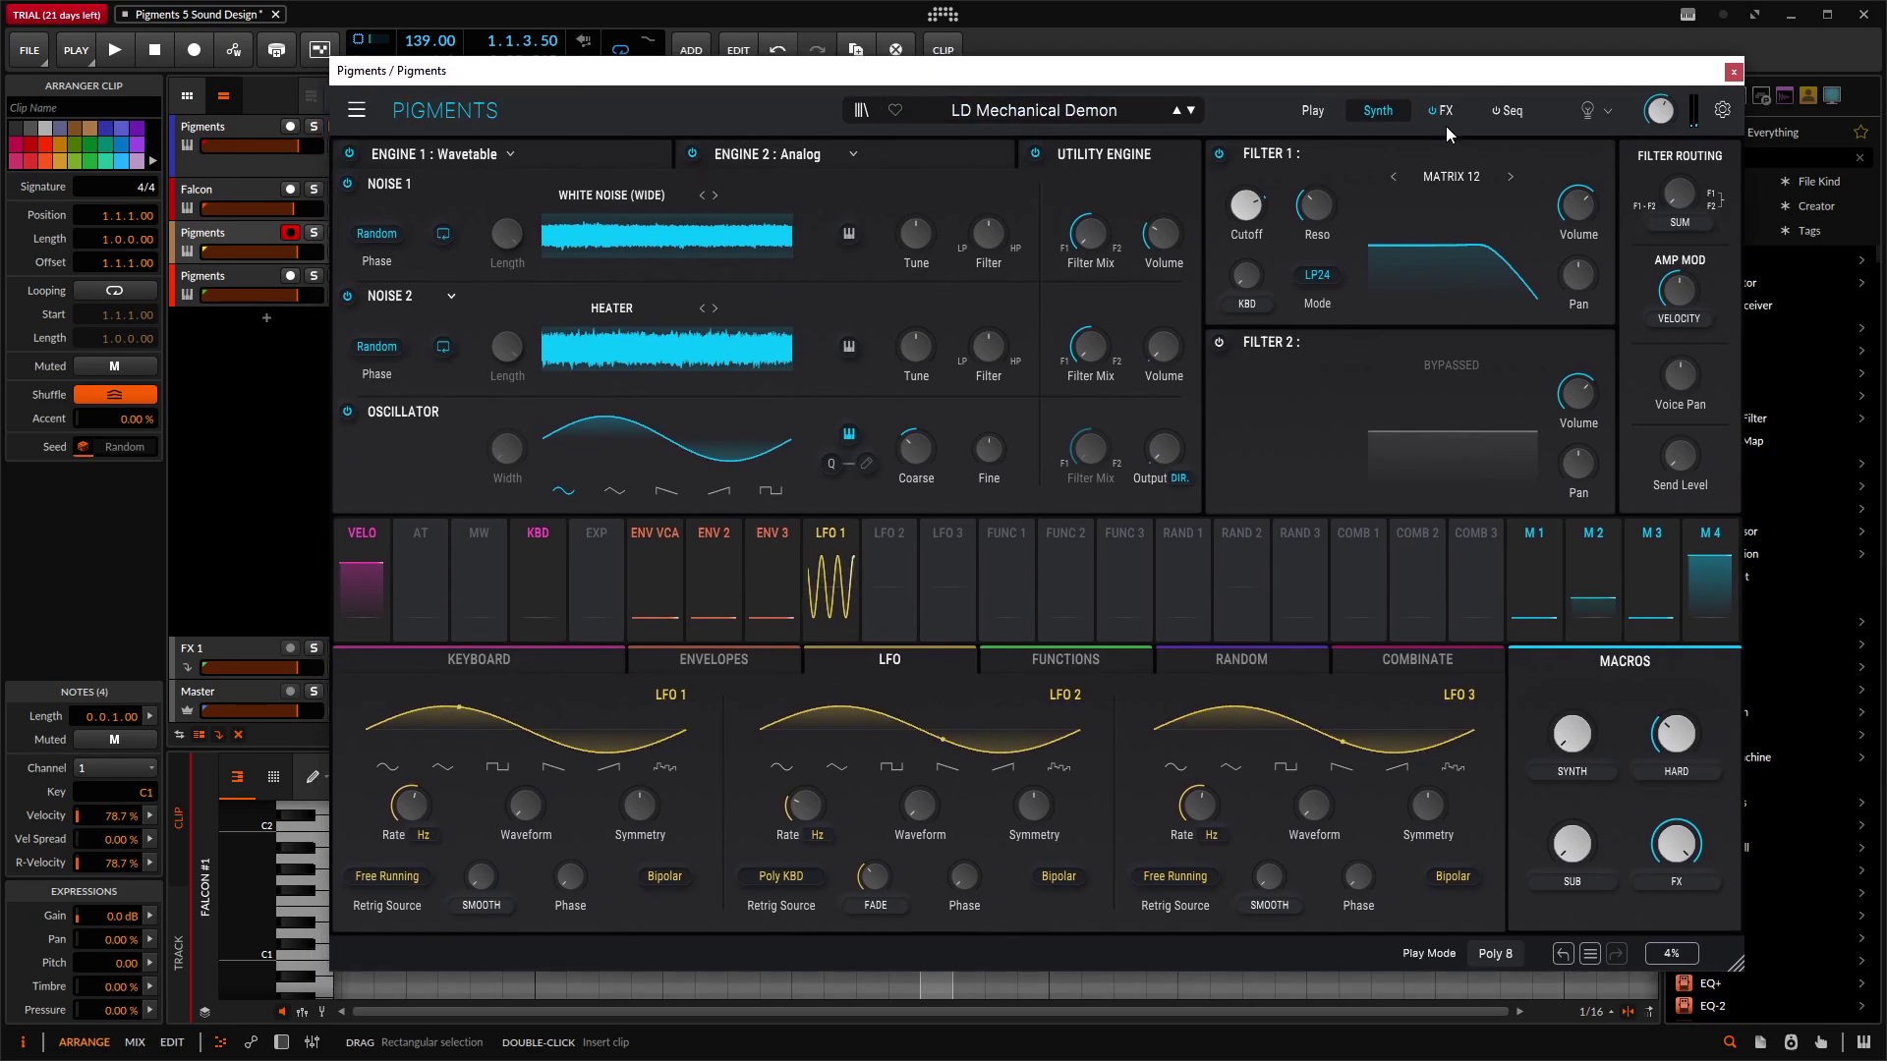
{"action": "left_click", "coordinate": [1448, 111]}
{"action": "left_click", "coordinate": [599, 149]}
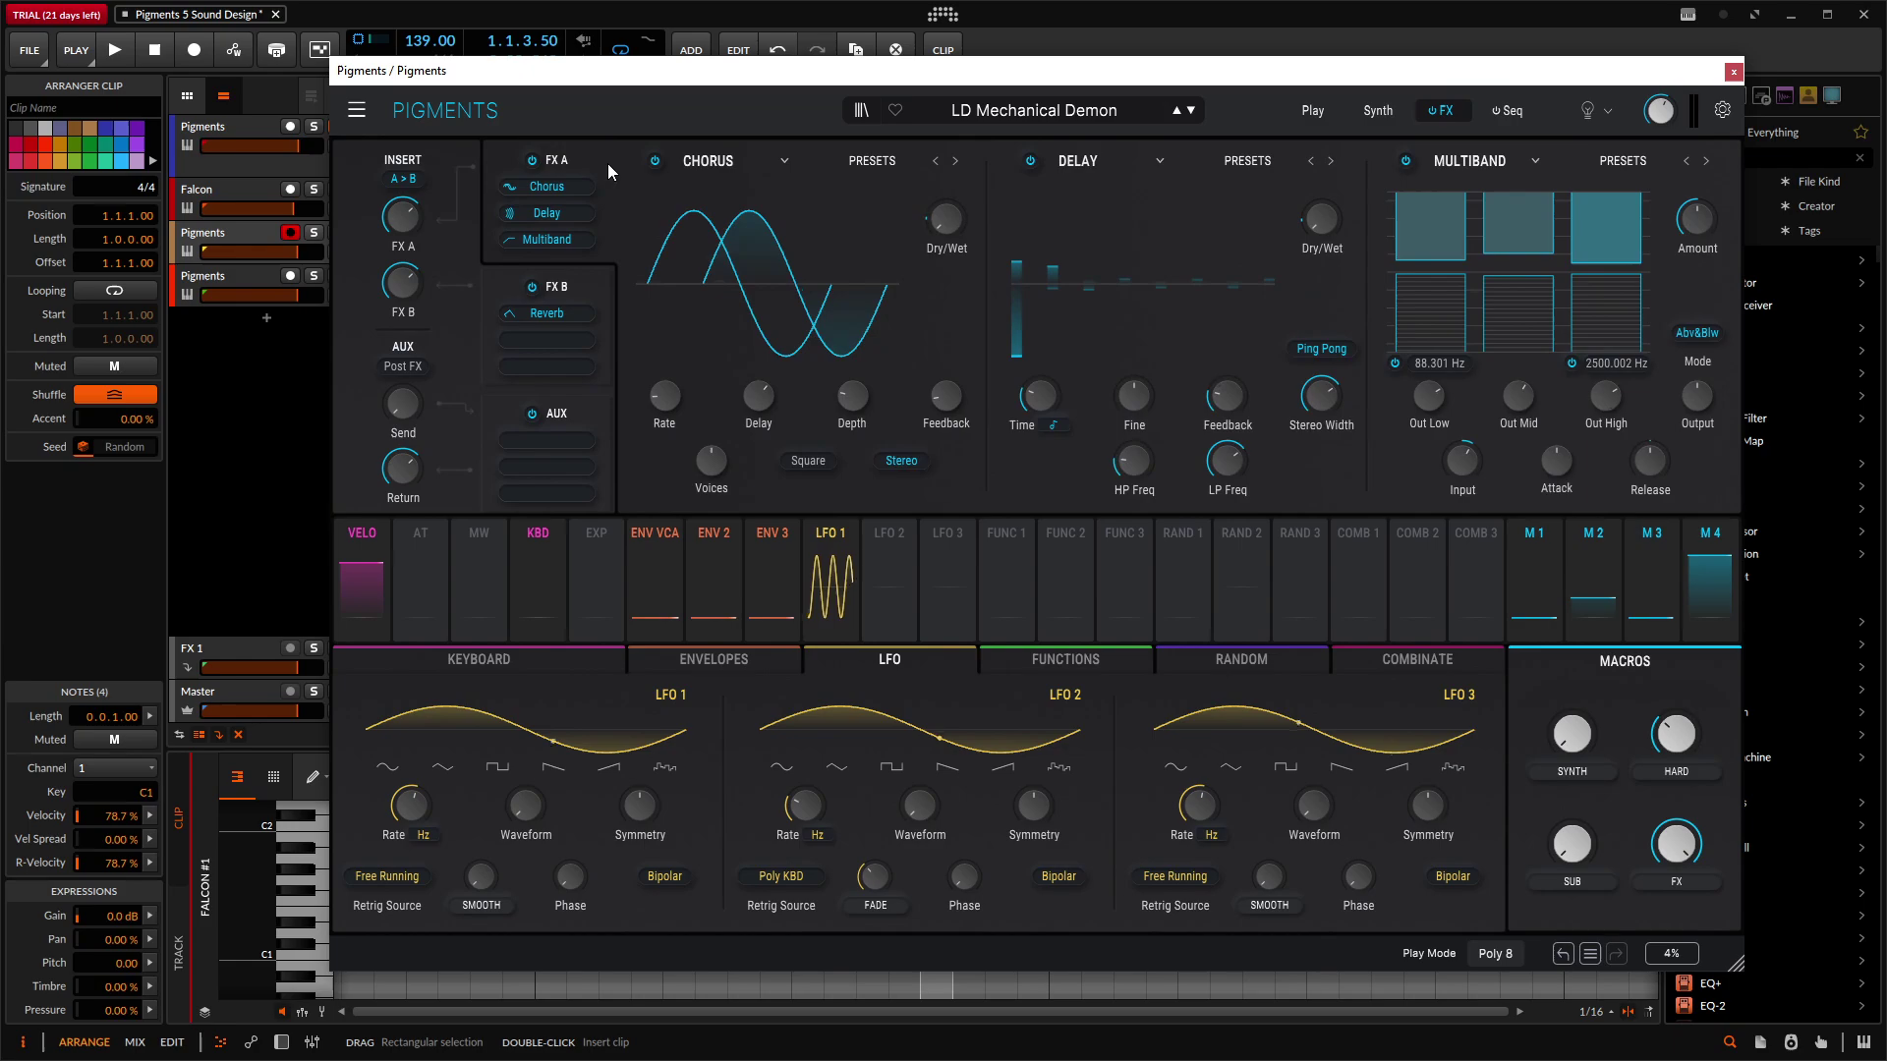
{"action": "left_click", "coordinate": [603, 298]}
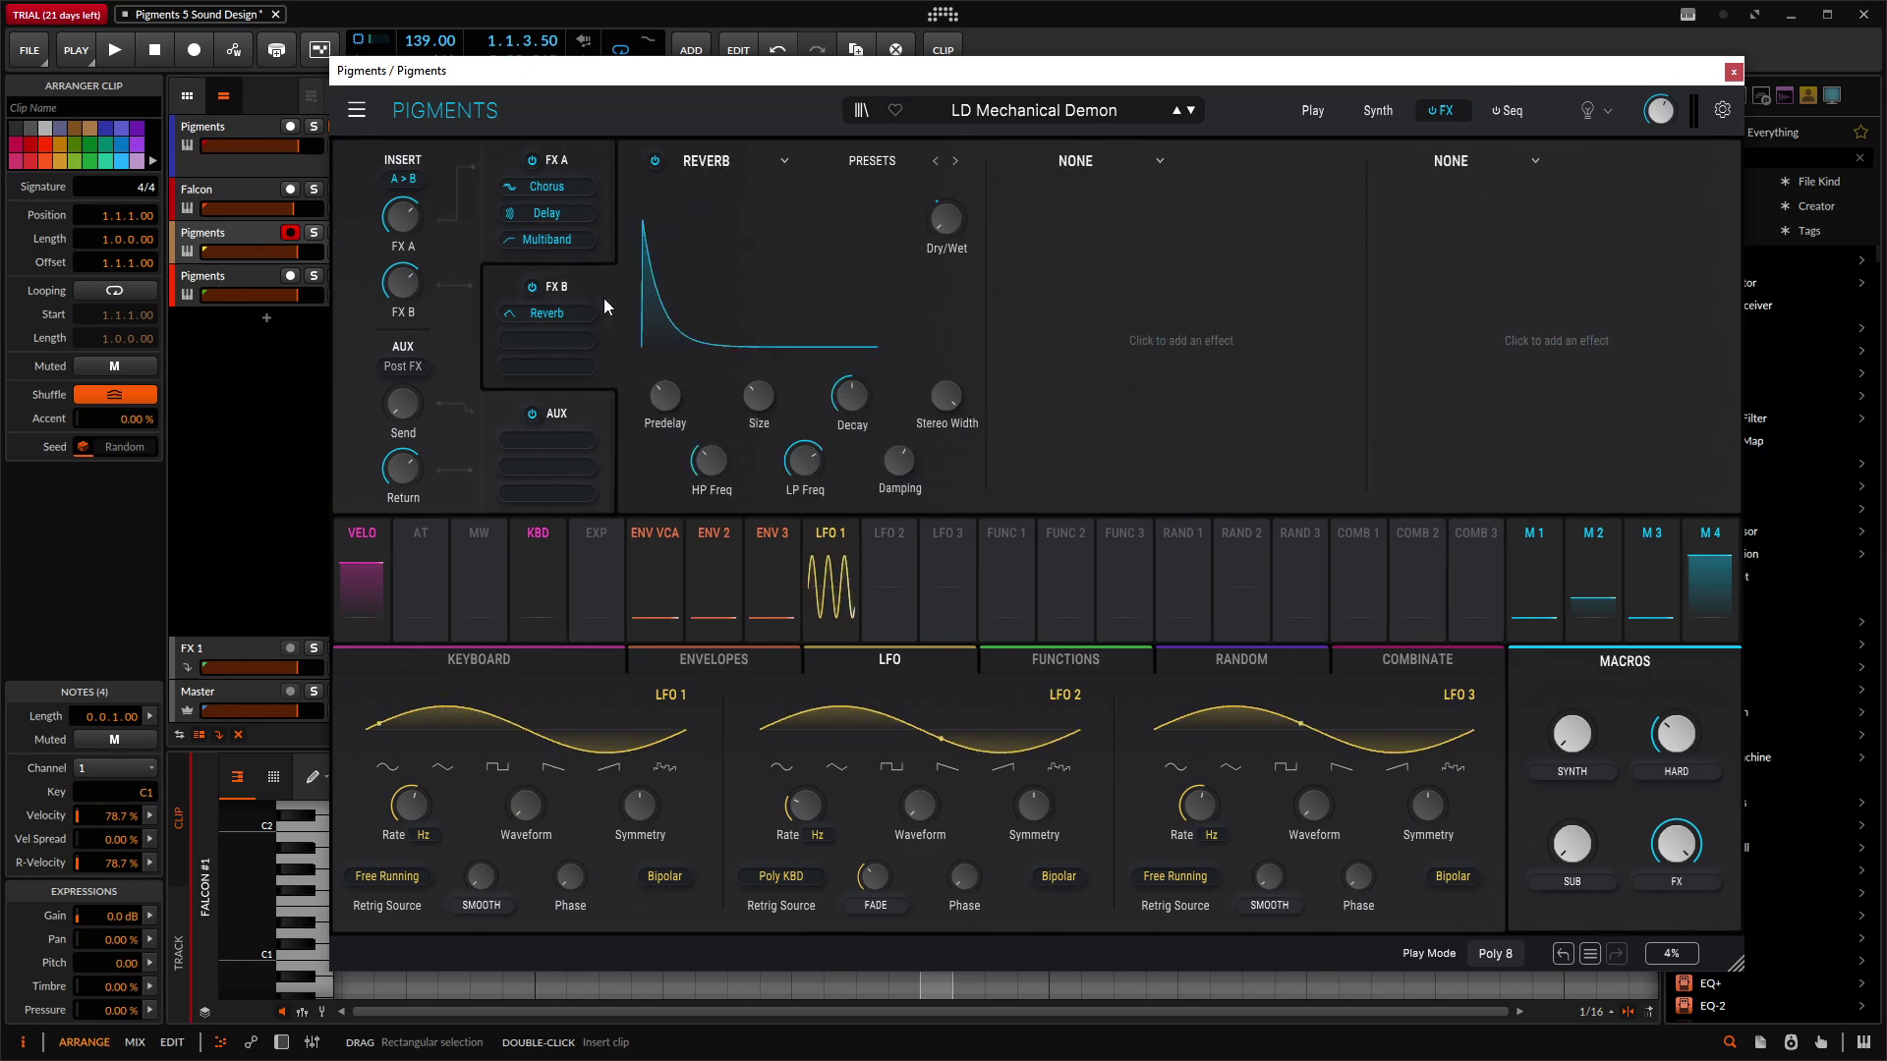
{"action": "left_click_drag", "start_coordinate": [634, 74], "coordinate": [701, 55]}
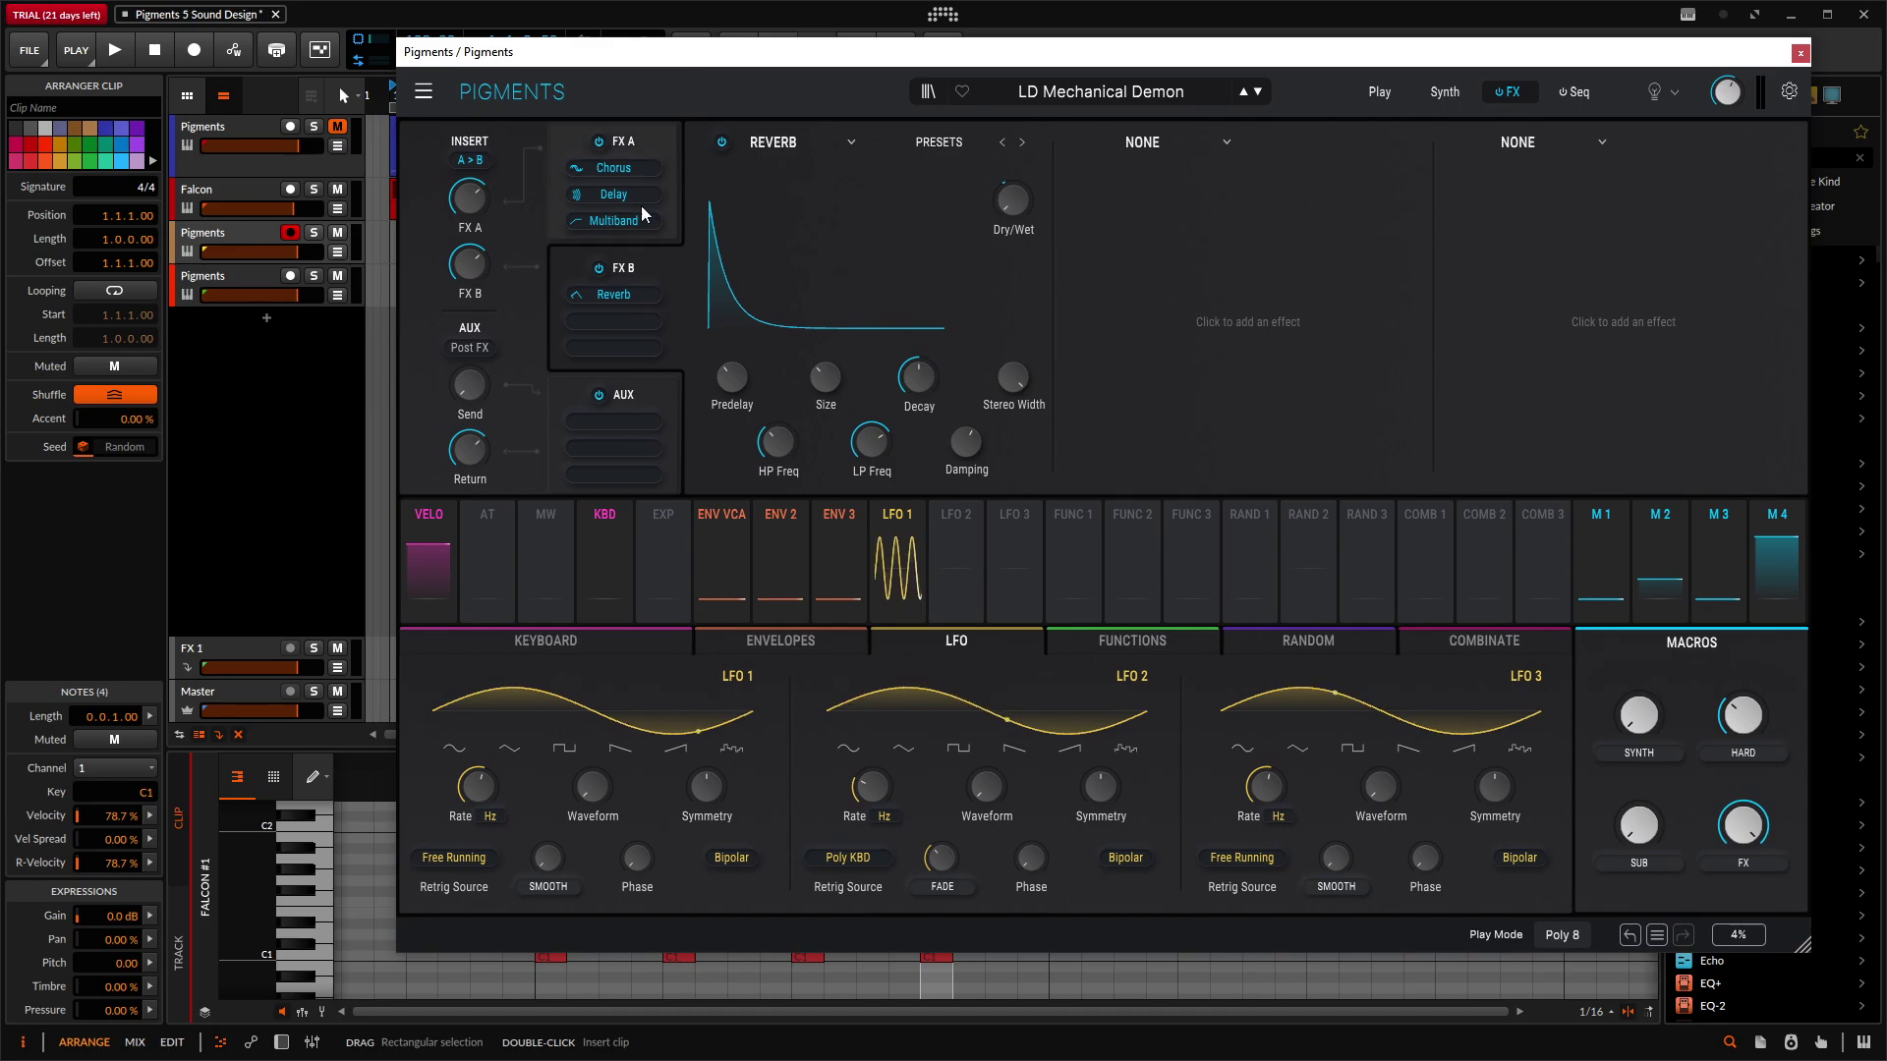
Step: Insert the ValhallaVintageVerb reverb on the FX 1 track
{"action": "left_click", "coordinate": [237, 642]}
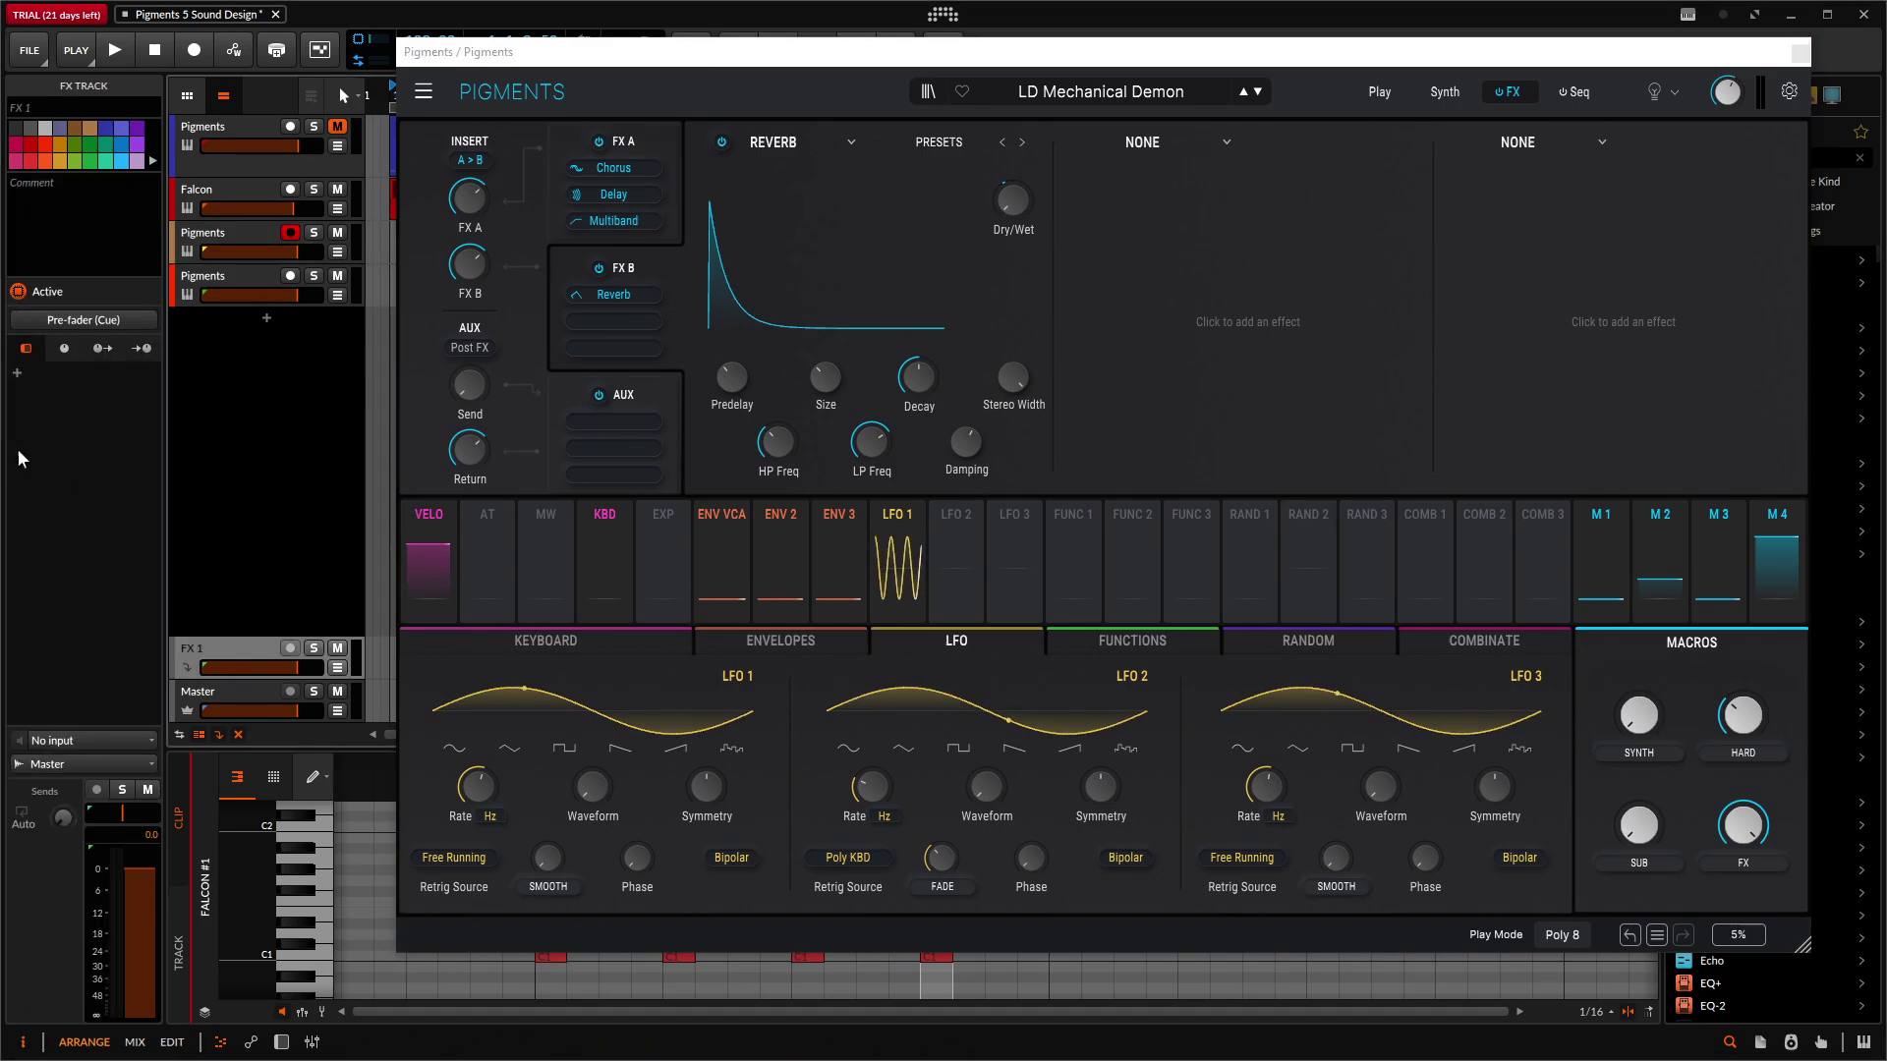
{"action": "left_click", "coordinate": [17, 373]}
{"action": "type", "text": "v"}
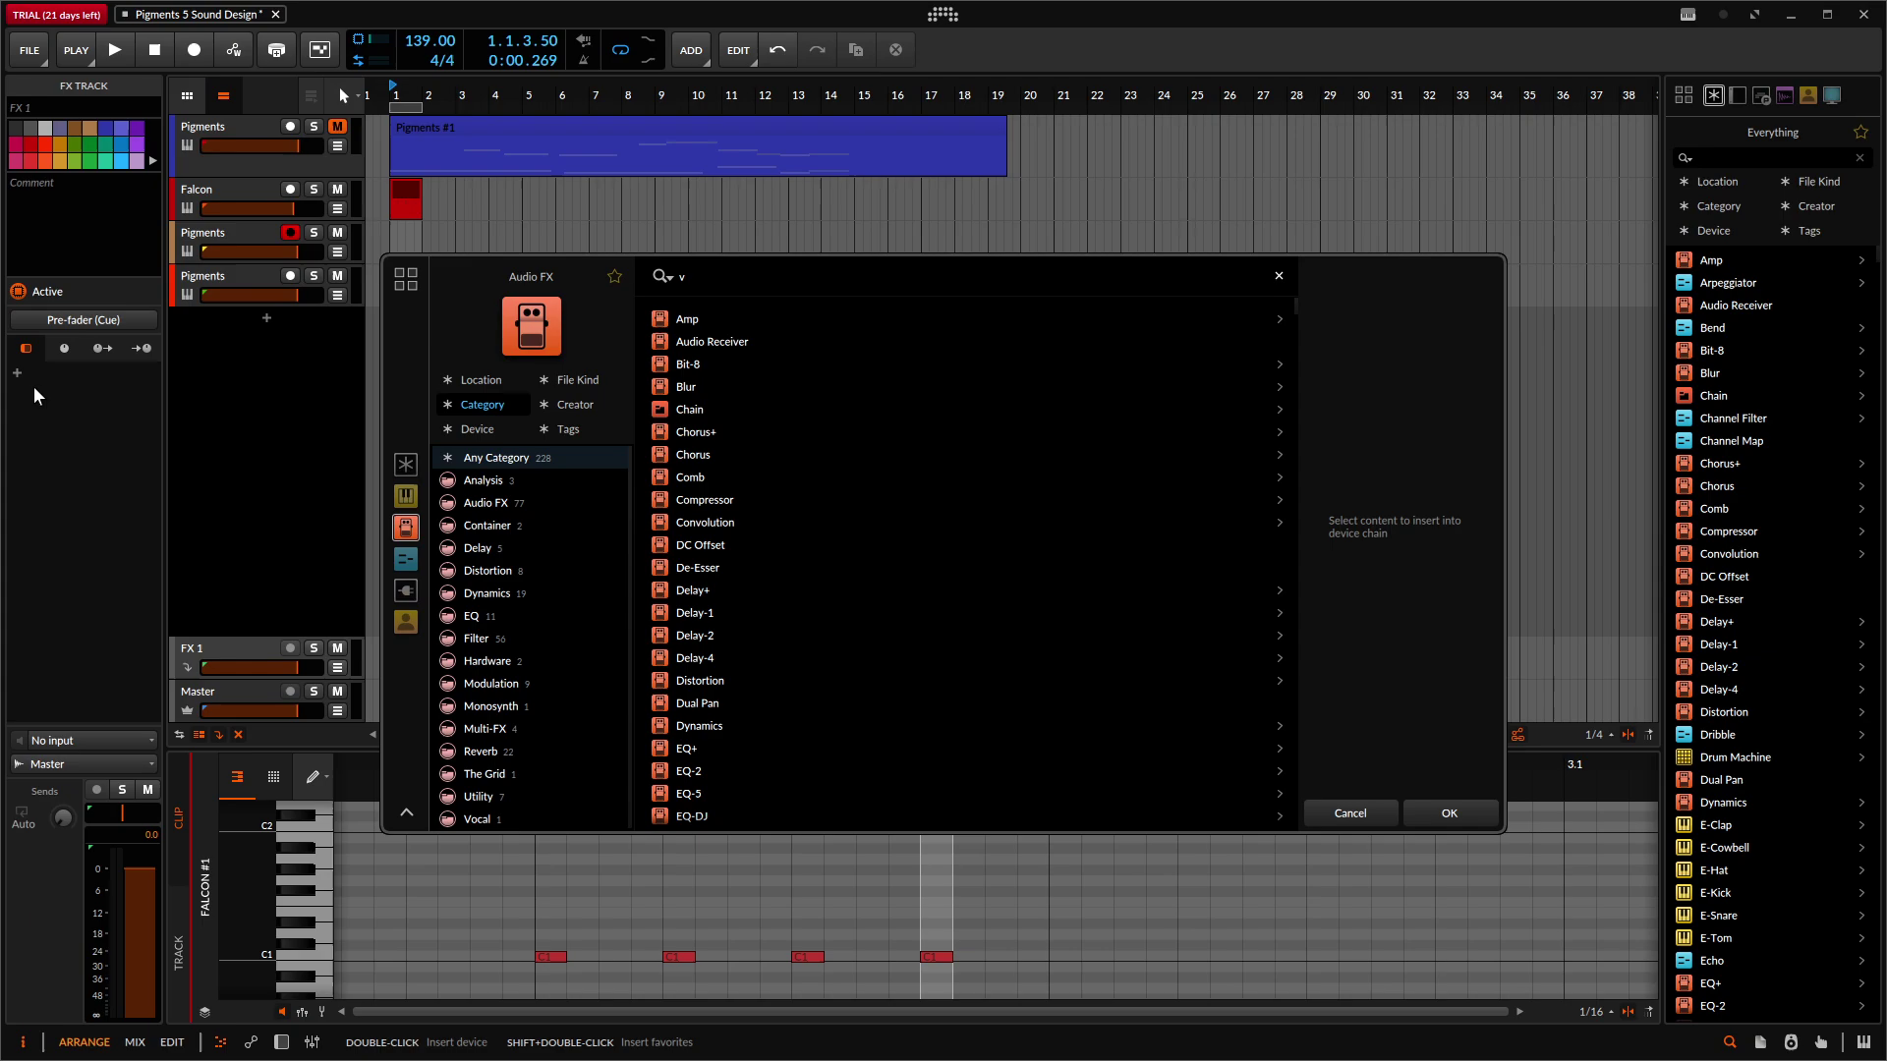
{"action": "type", "text": "al"}
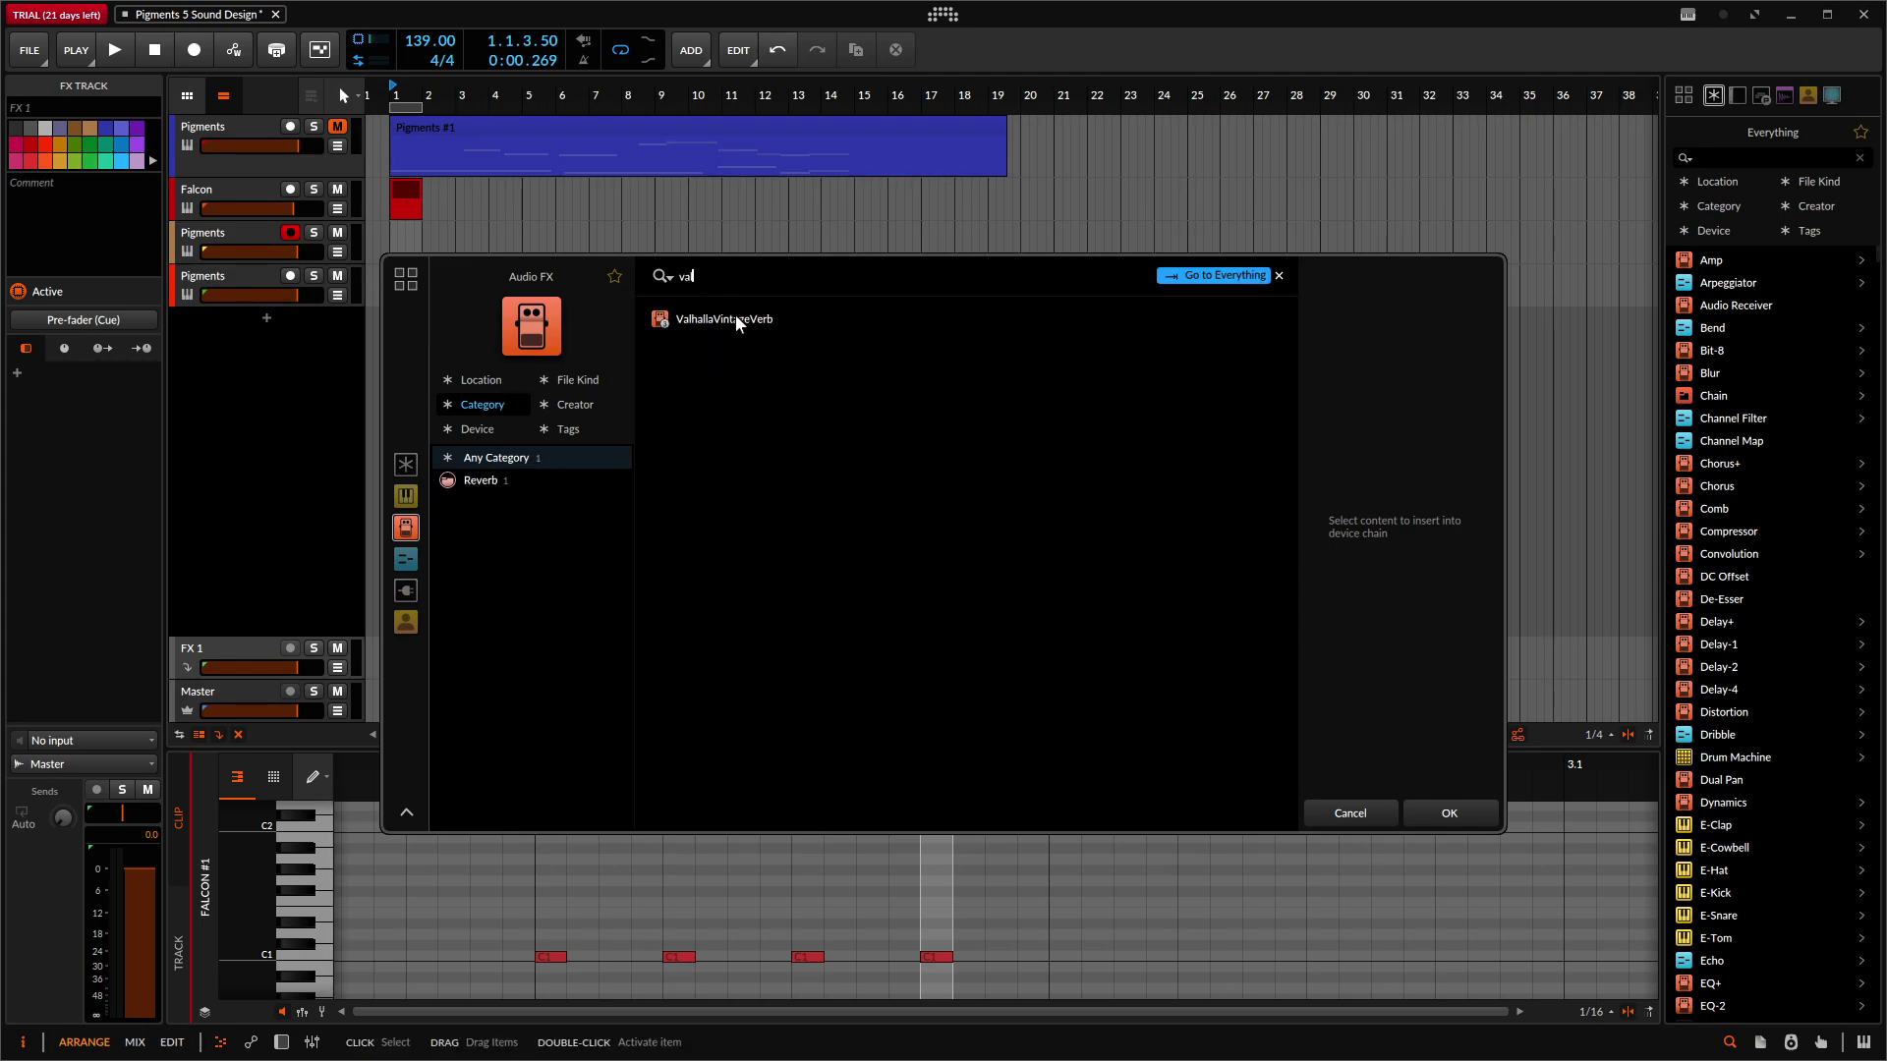
{"action": "double_click", "coordinate": [712, 319]}
Step: Set ValhallaVintageVerb to Chamber1979 mode with a 5.80 s decay and a 160 Hz low cut, then close its window
{"action": "left_click", "coordinate": [635, 658]}
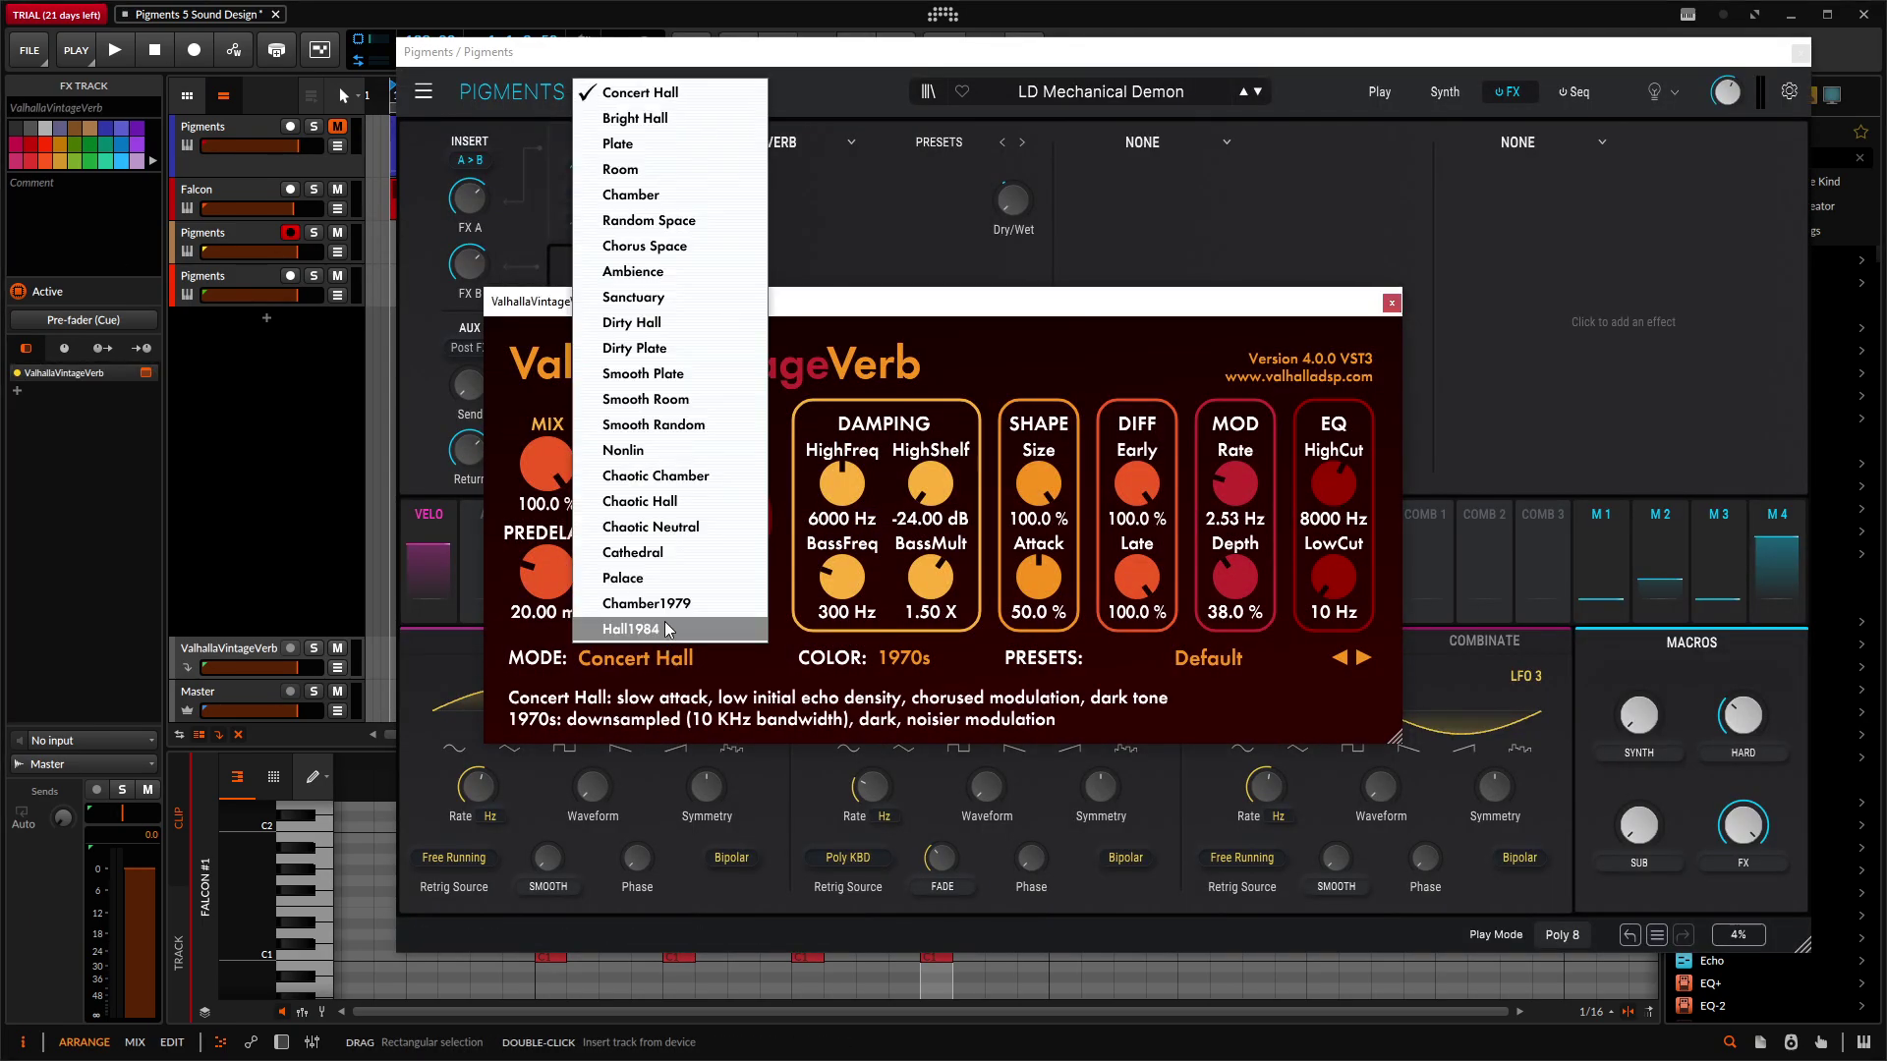
{"action": "left_click", "coordinate": [629, 630]}
{"action": "left_click_drag", "start_coordinate": [699, 555], "coordinate": [696, 536]}
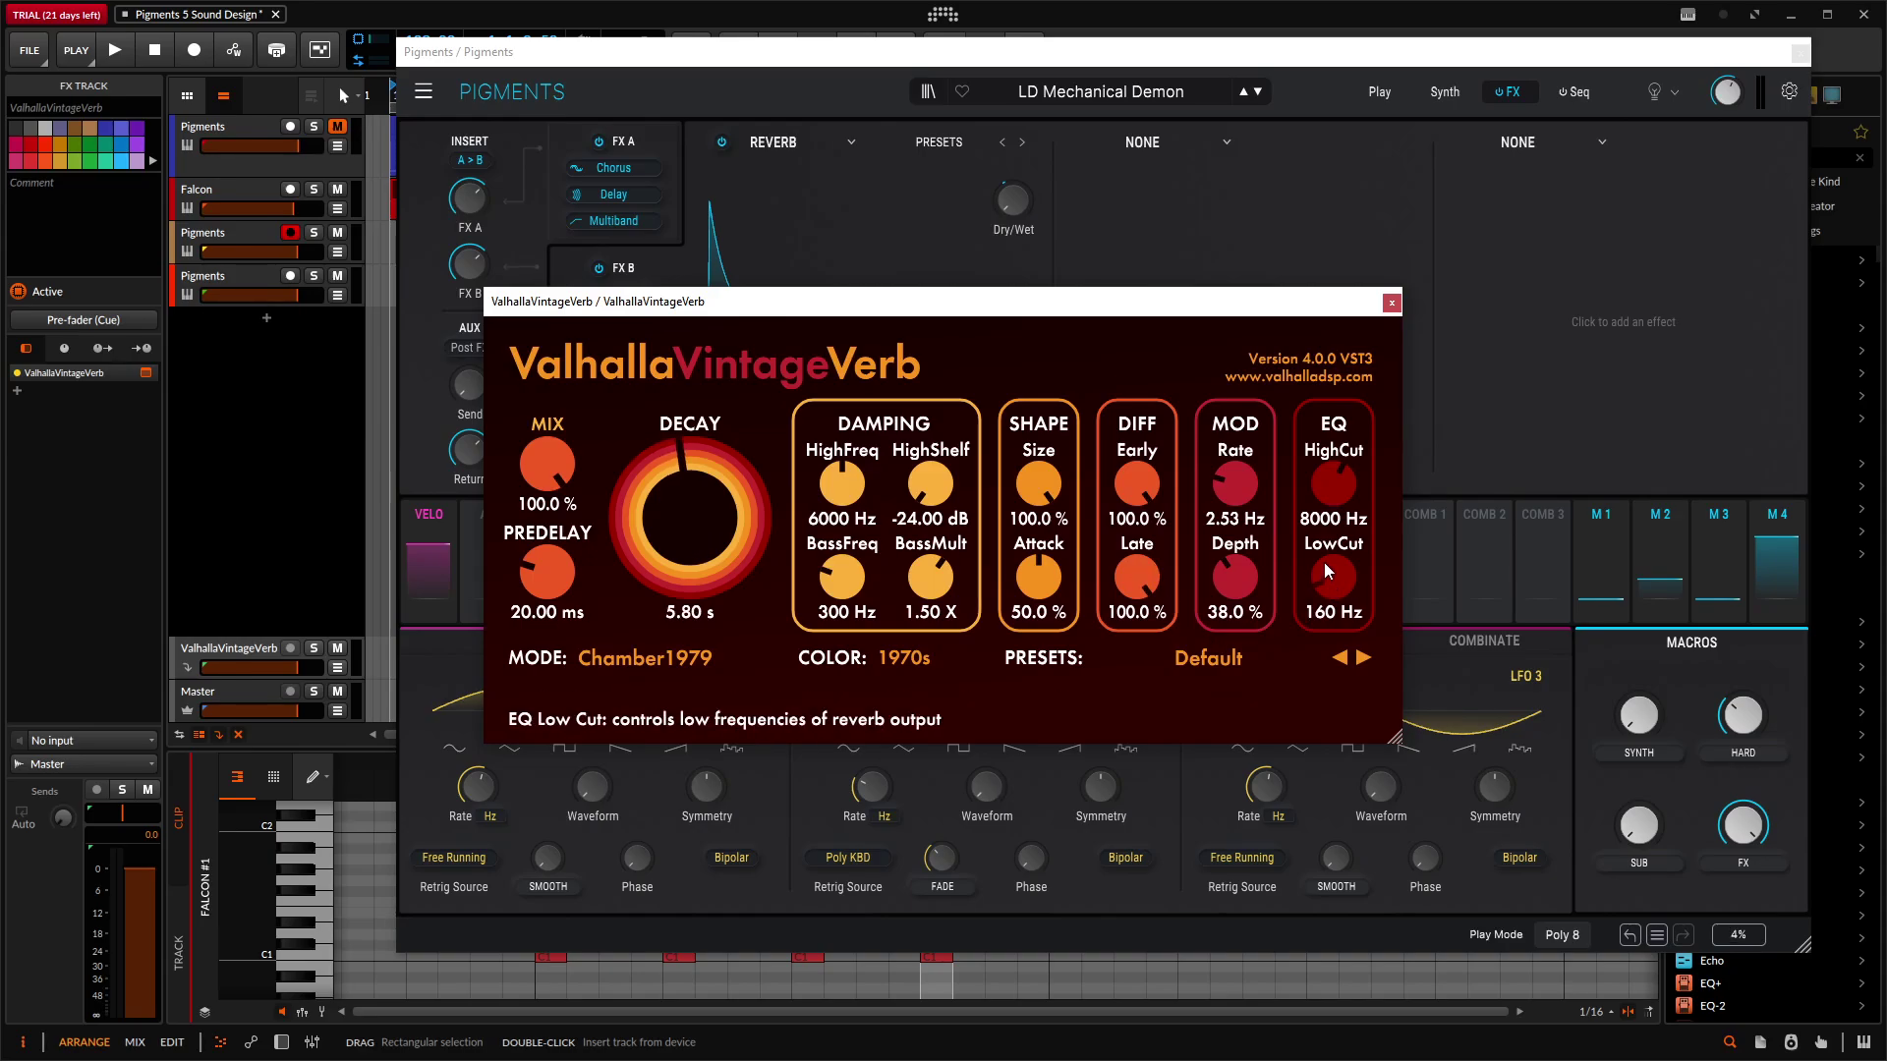
{"action": "left_click", "coordinate": [1390, 302]}
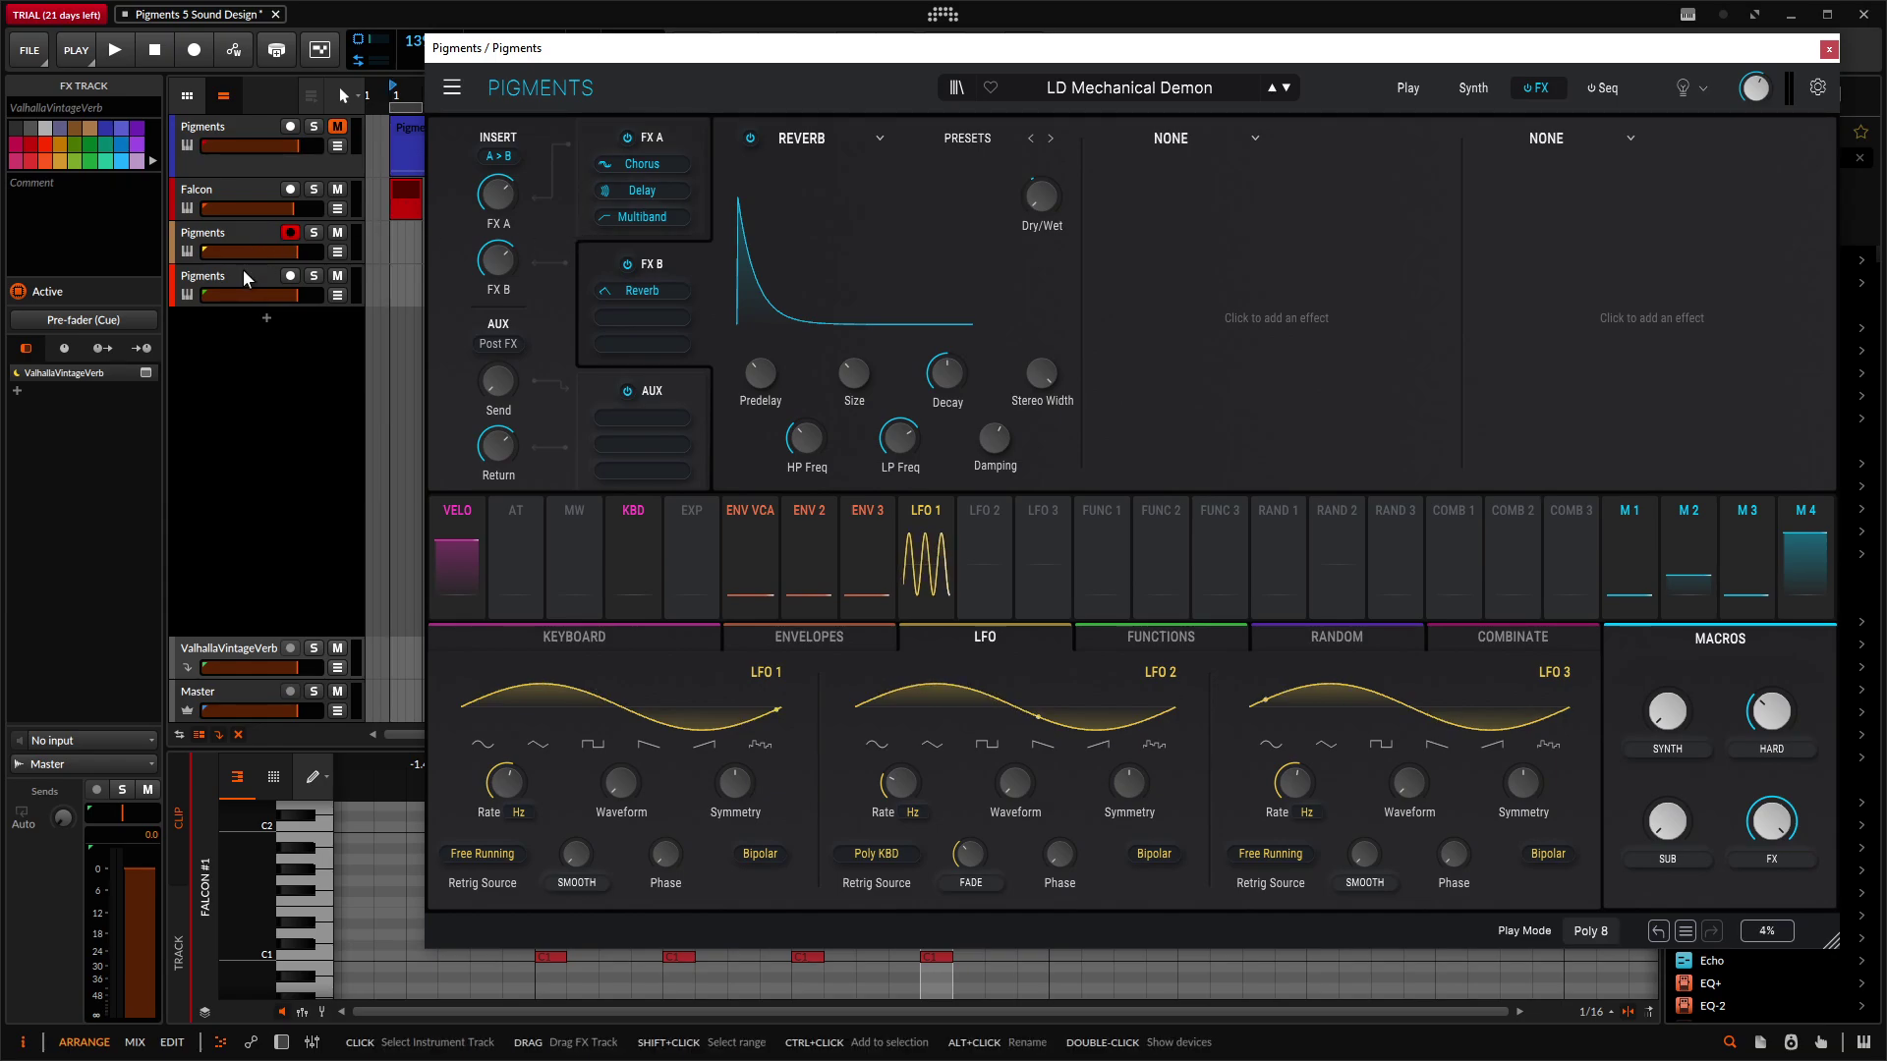
Step: Try sending the record-armed Pigments track to ValhallaVintageVerb at about -6.3 dB
{"action": "left_click", "coordinate": [227, 236]}
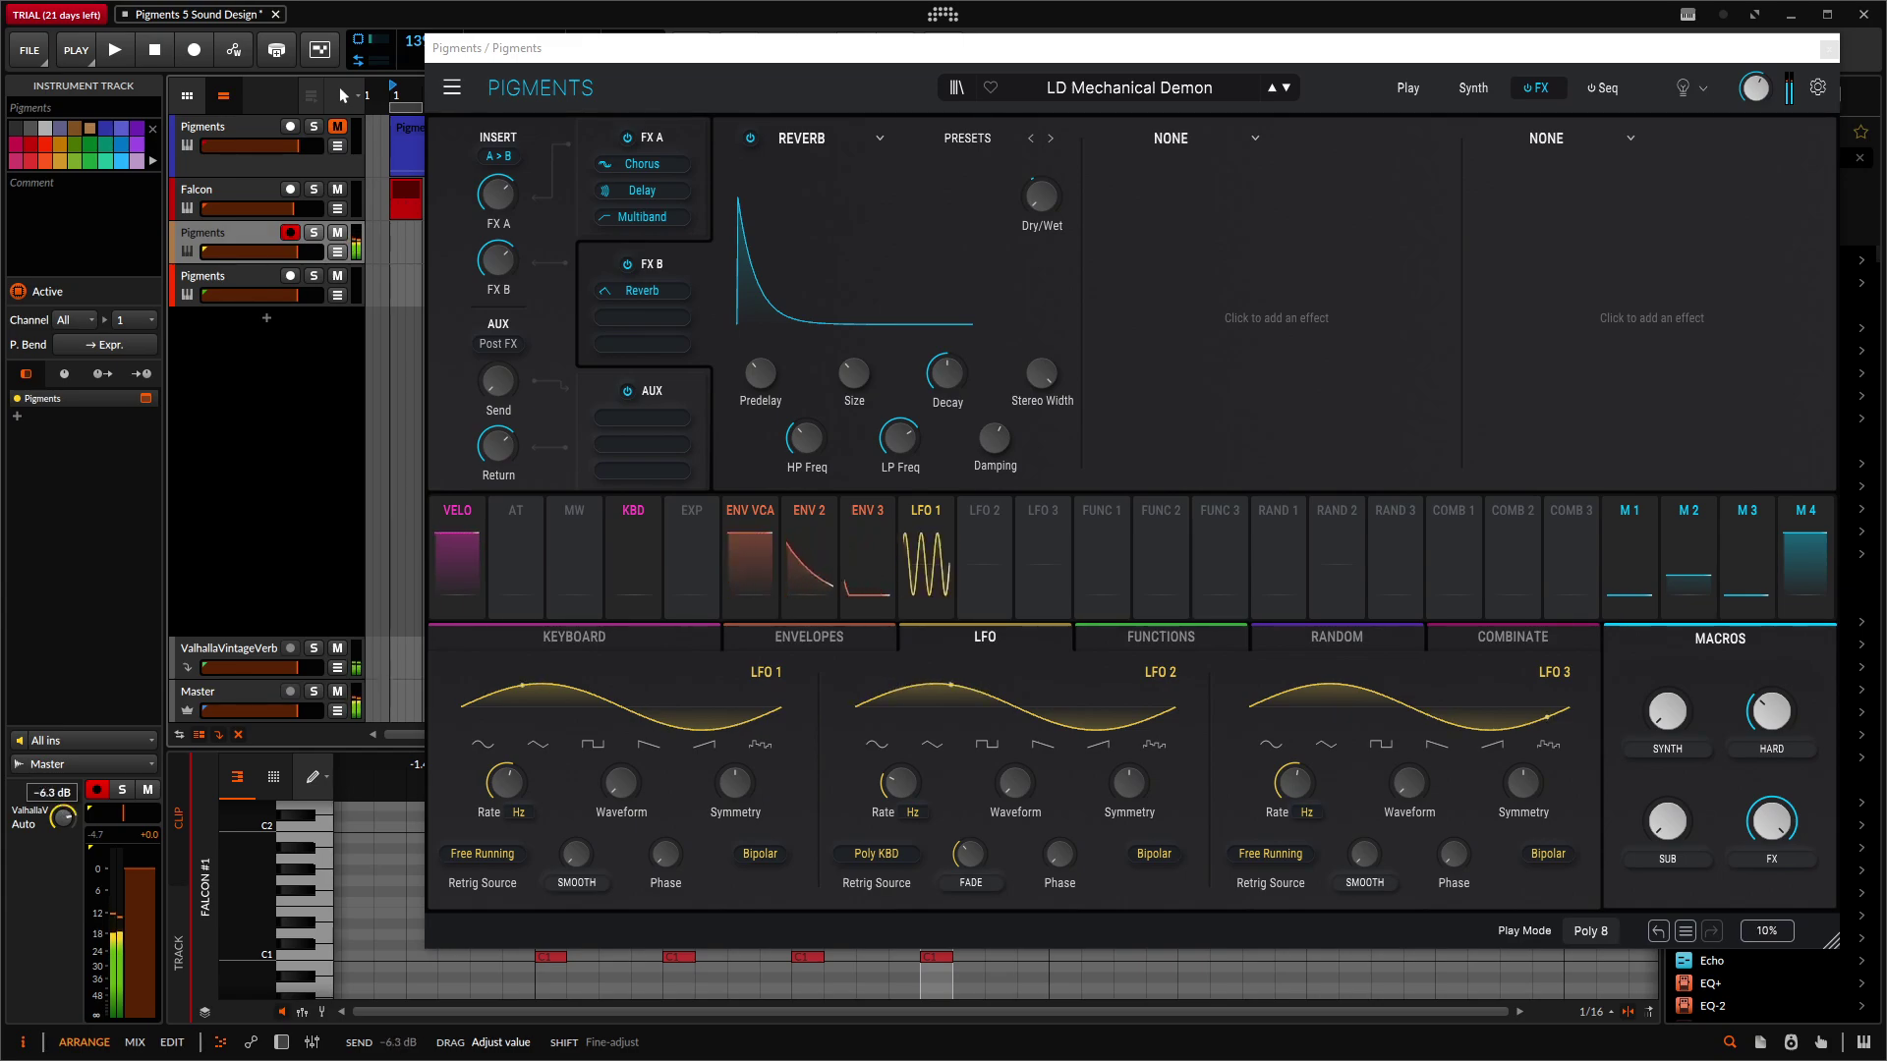
{"action": "left_click_drag", "start_coordinate": [63, 818], "coordinate": [65, 807]}
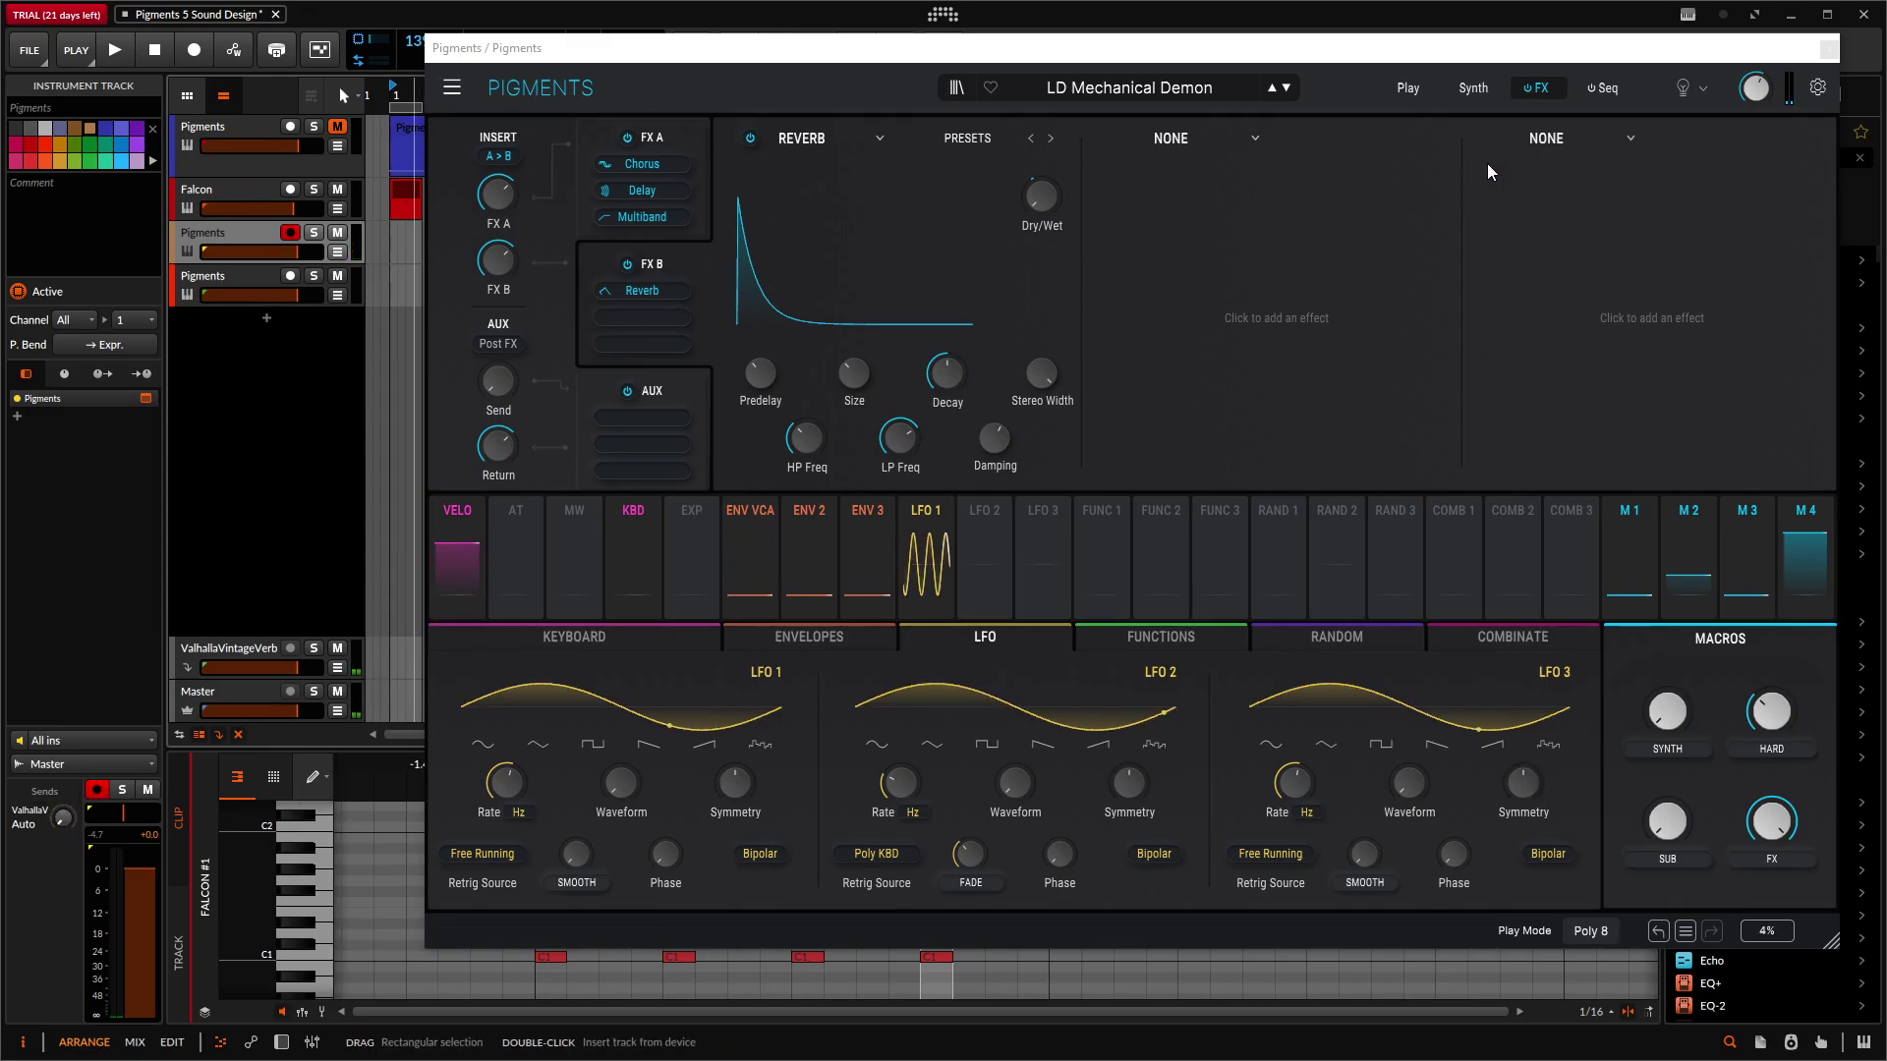
Step: Raise the SYNTH macro of the LD Mechanical Demon patch
{"action": "left_click_drag", "start_coordinate": [1368, 56], "coordinate": [1318, 71]}
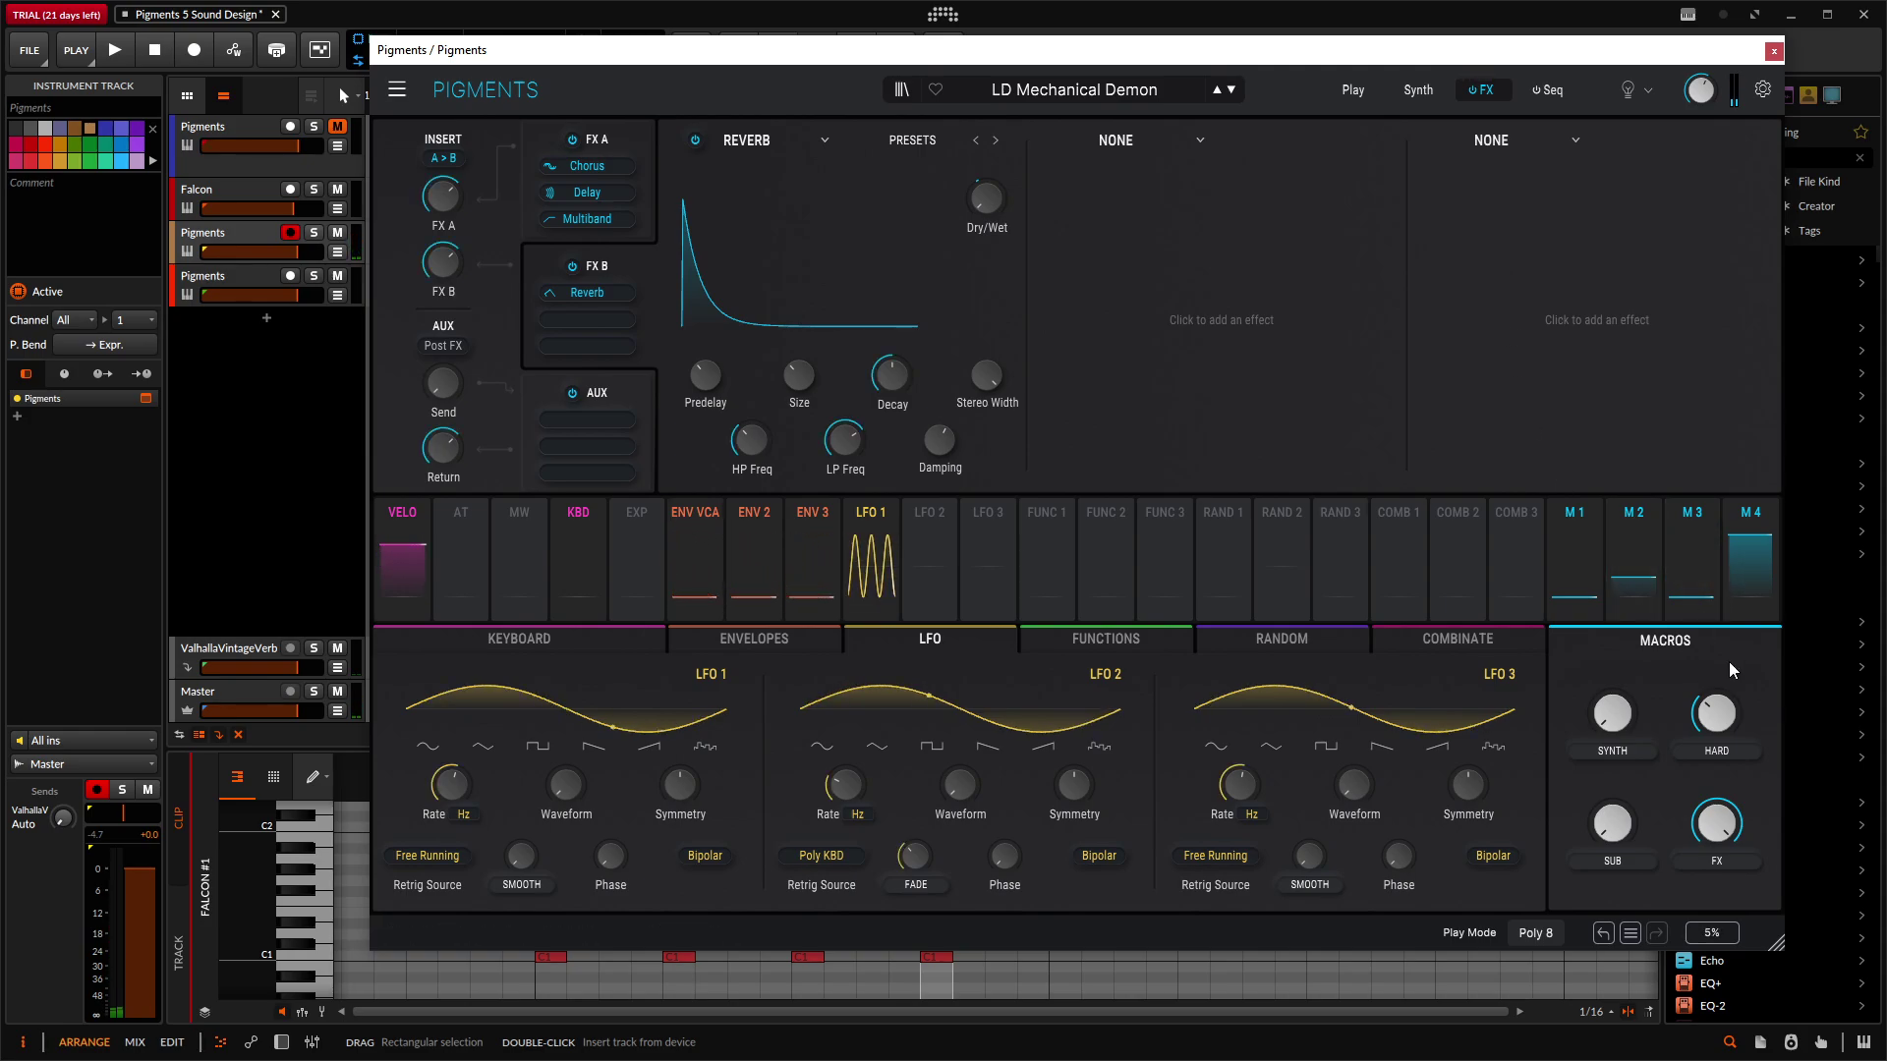
{"action": "mouse_move", "coordinate": [1599, 720]}
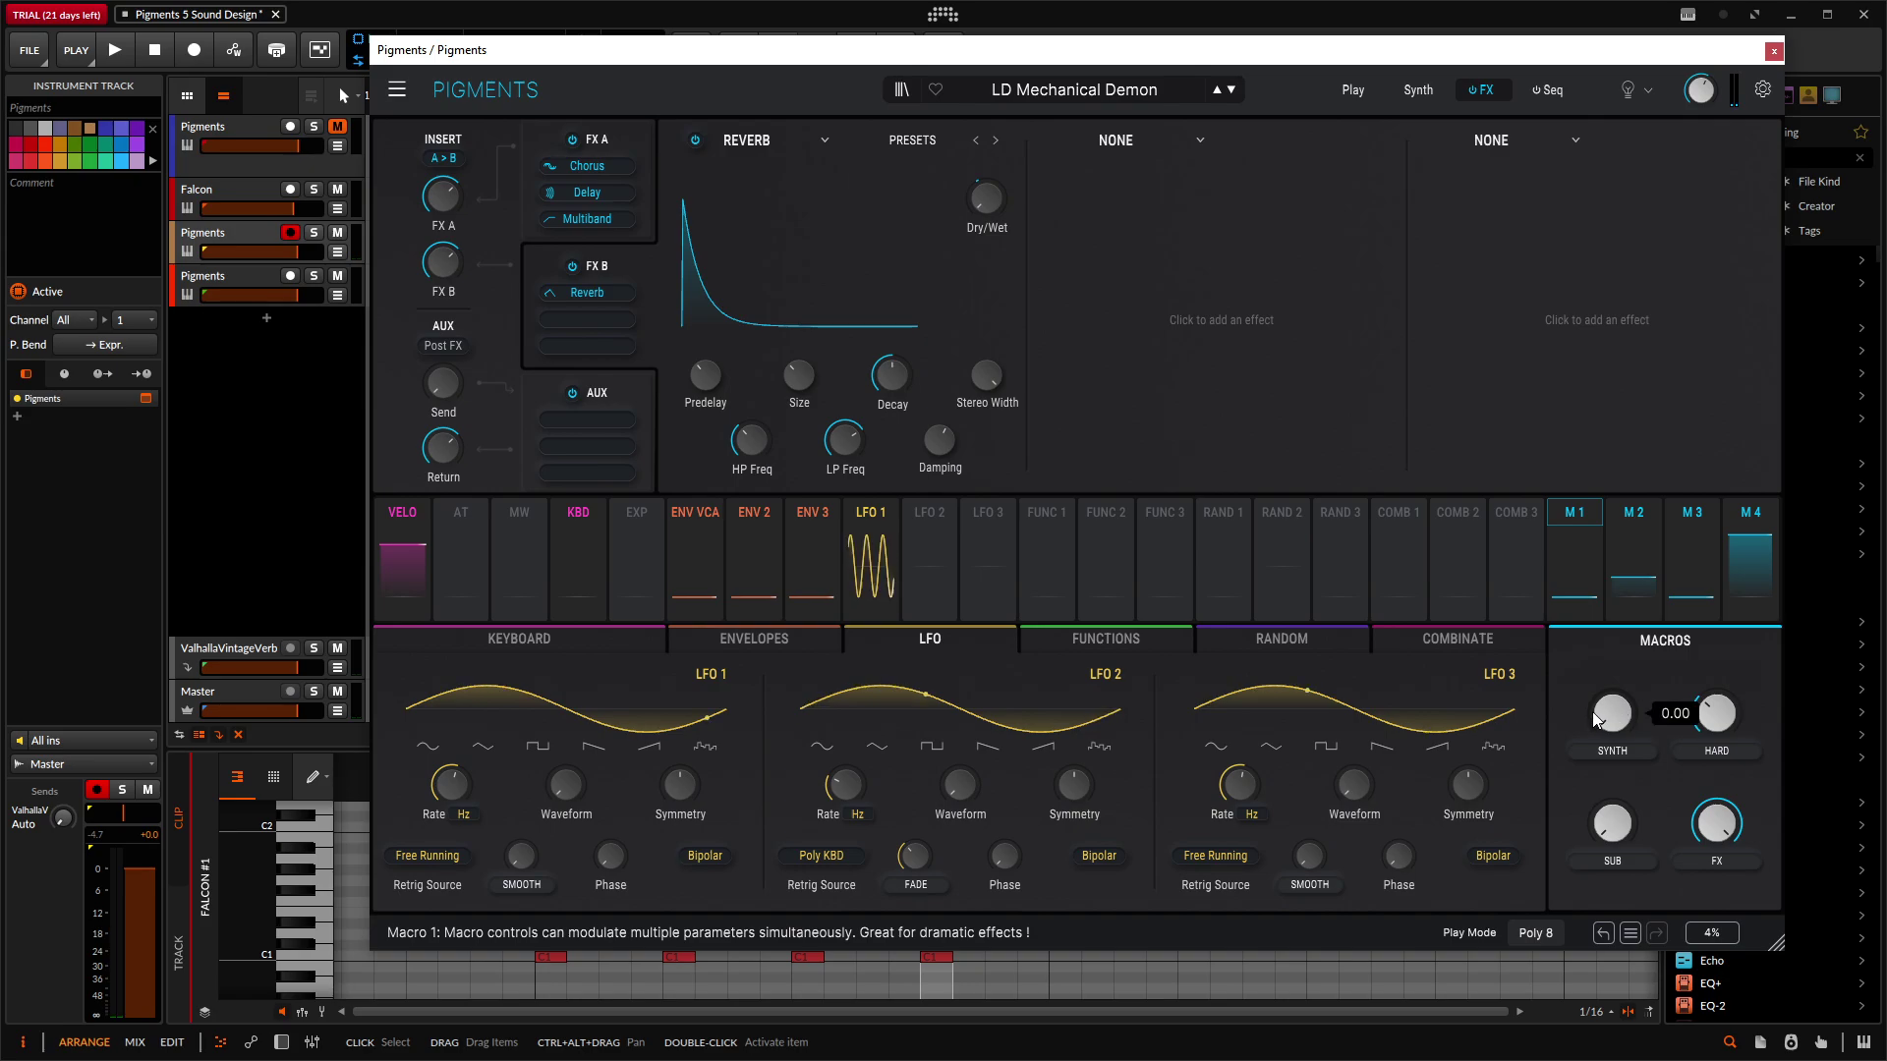
{"action": "left_click_drag", "start_coordinate": [1594, 718], "coordinate": [1594, 614]}
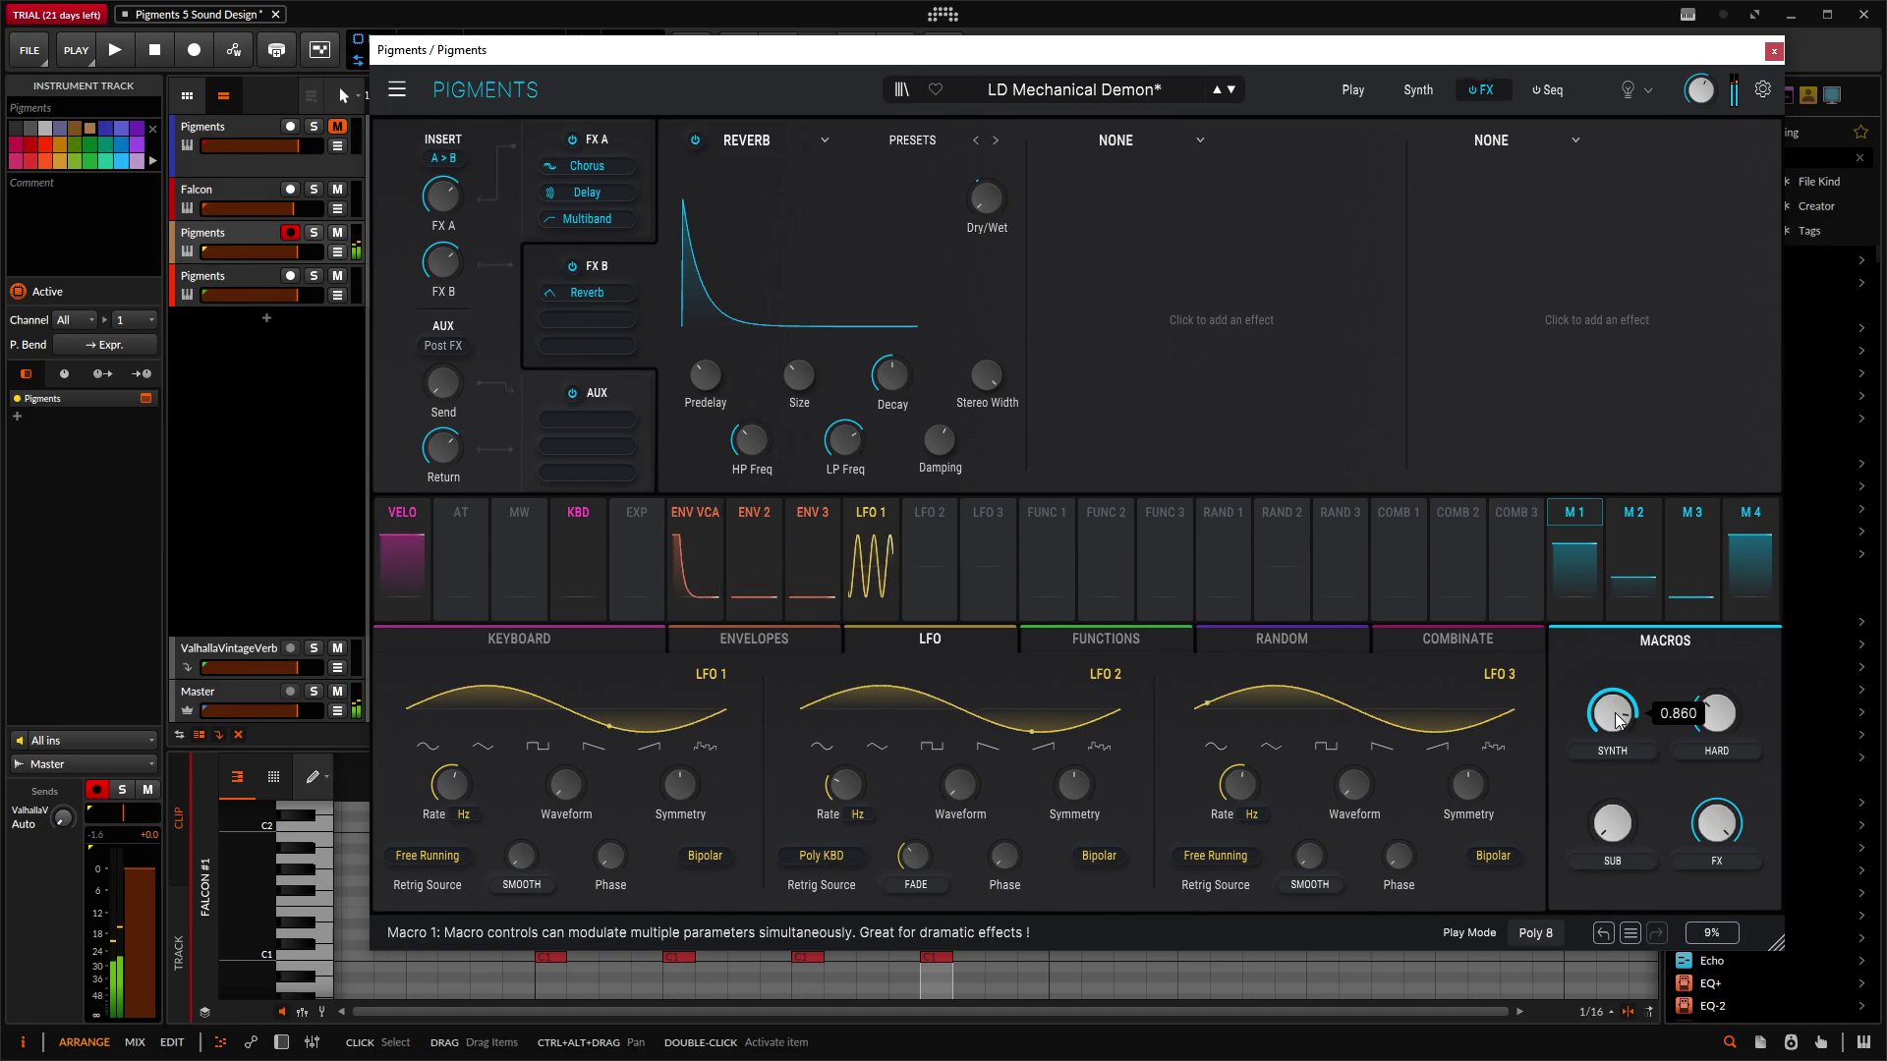
Step: Try the patch with its built-in Reverb bypassed while adjusting the track's ValhallaVintageVerb send
{"action": "left_click", "coordinate": [698, 142]}
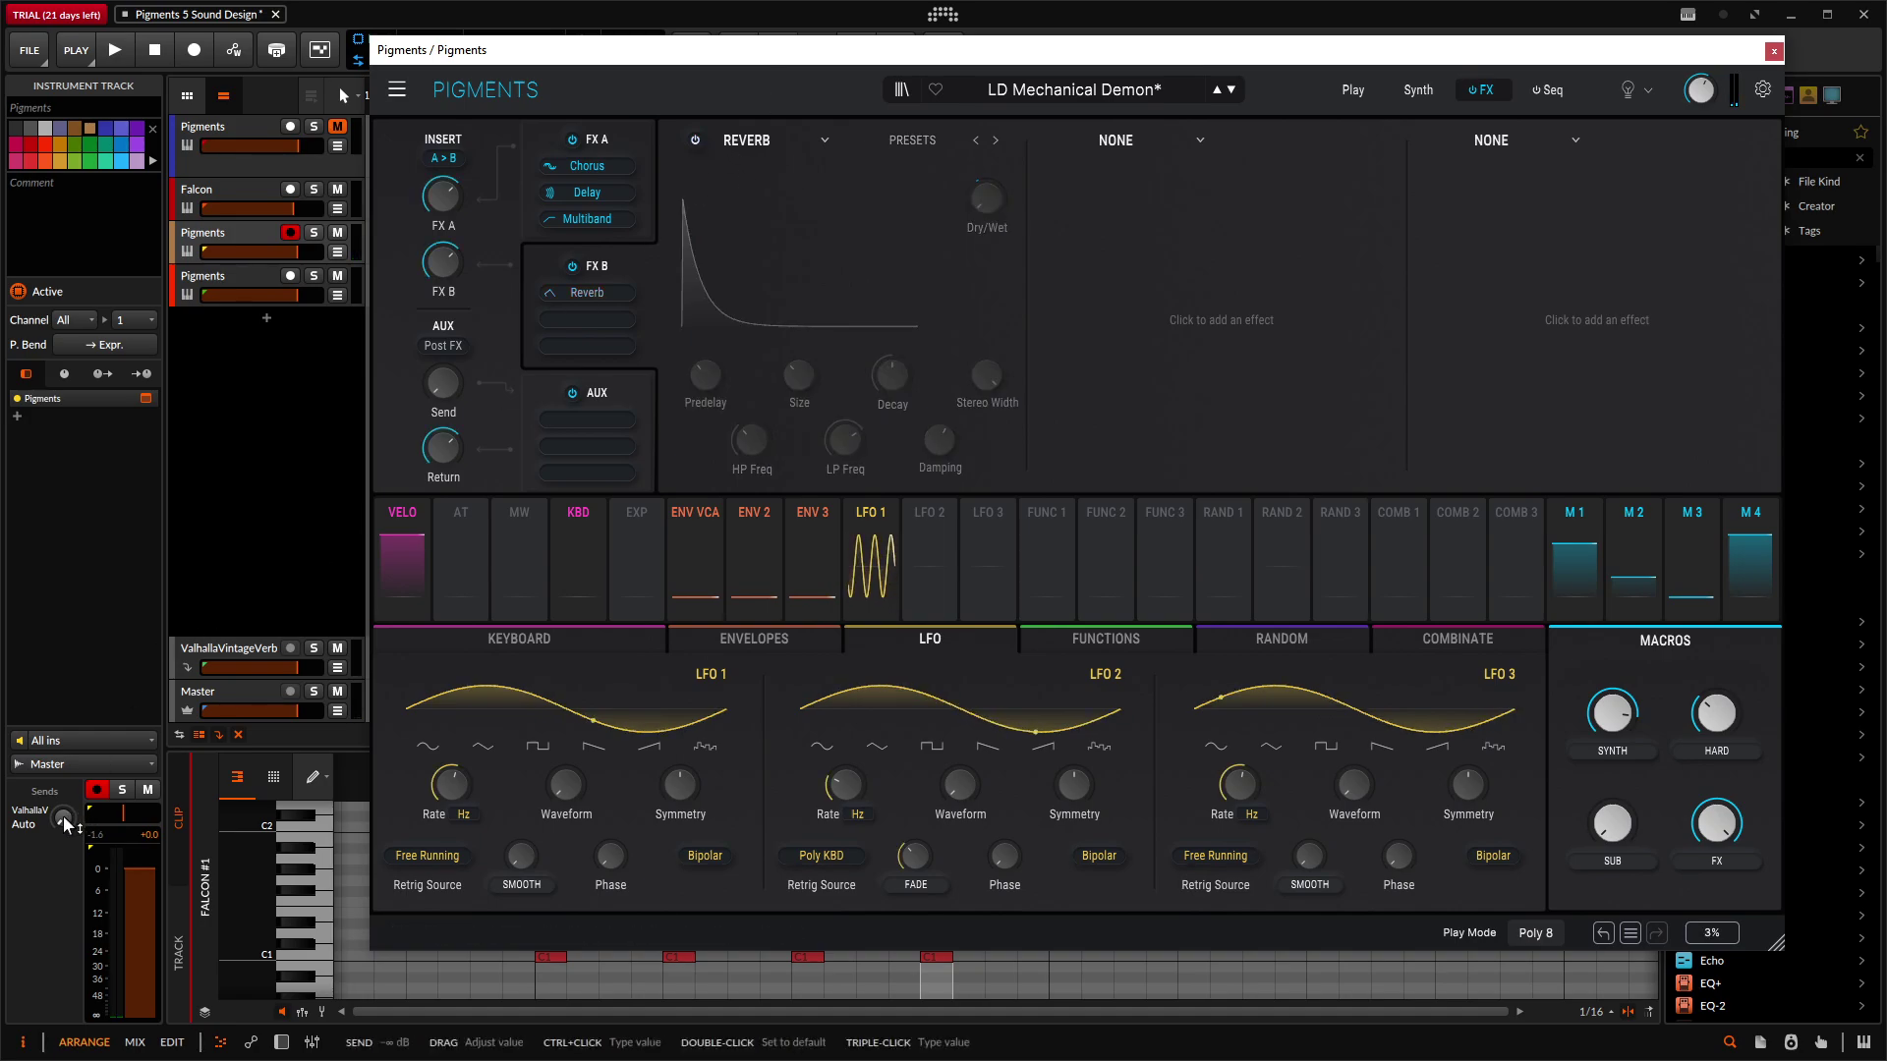
{"action": "left_click_drag", "start_coordinate": [63, 818], "coordinate": [67, 874]}
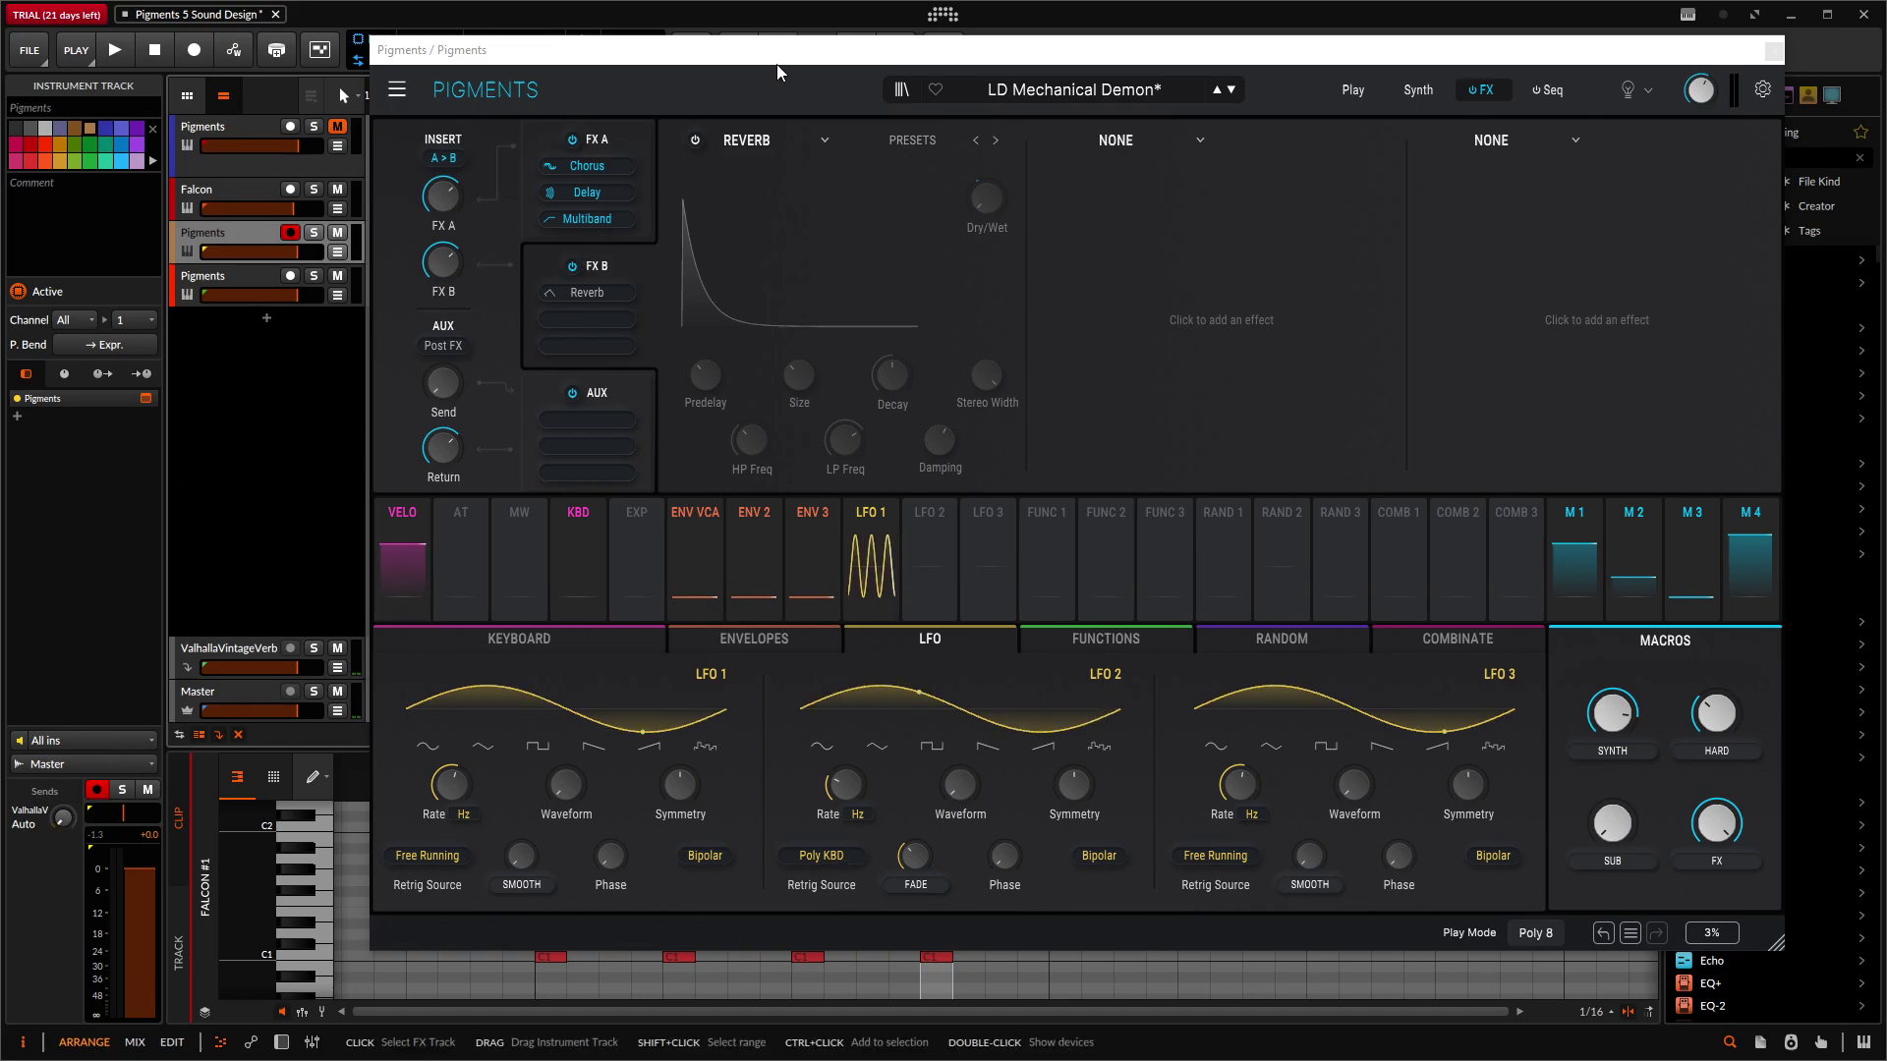
{"action": "left_click_drag", "start_coordinate": [775, 60], "coordinate": [870, 53]}
{"action": "left_click", "coordinate": [788, 132]}
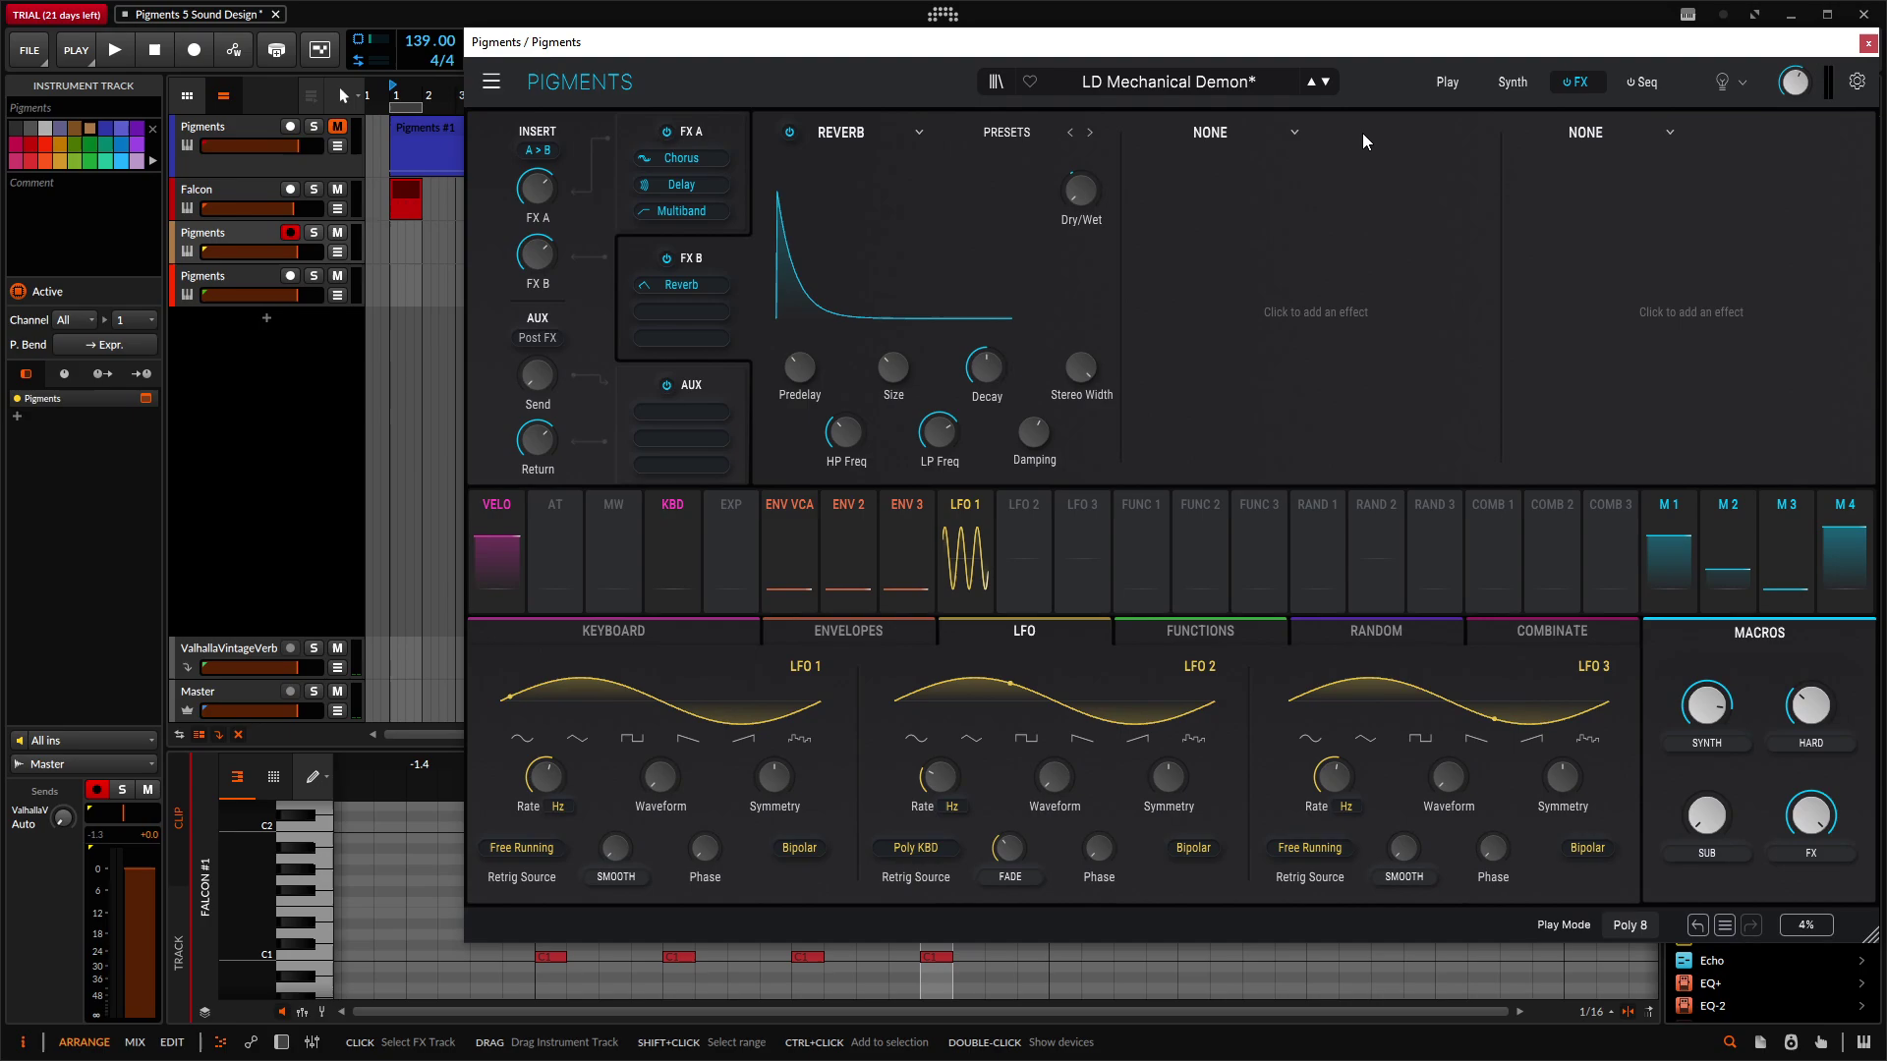
Step: Switch off the patch's FX B and FX A effect chains
{"action": "left_click", "coordinate": [666, 258]}
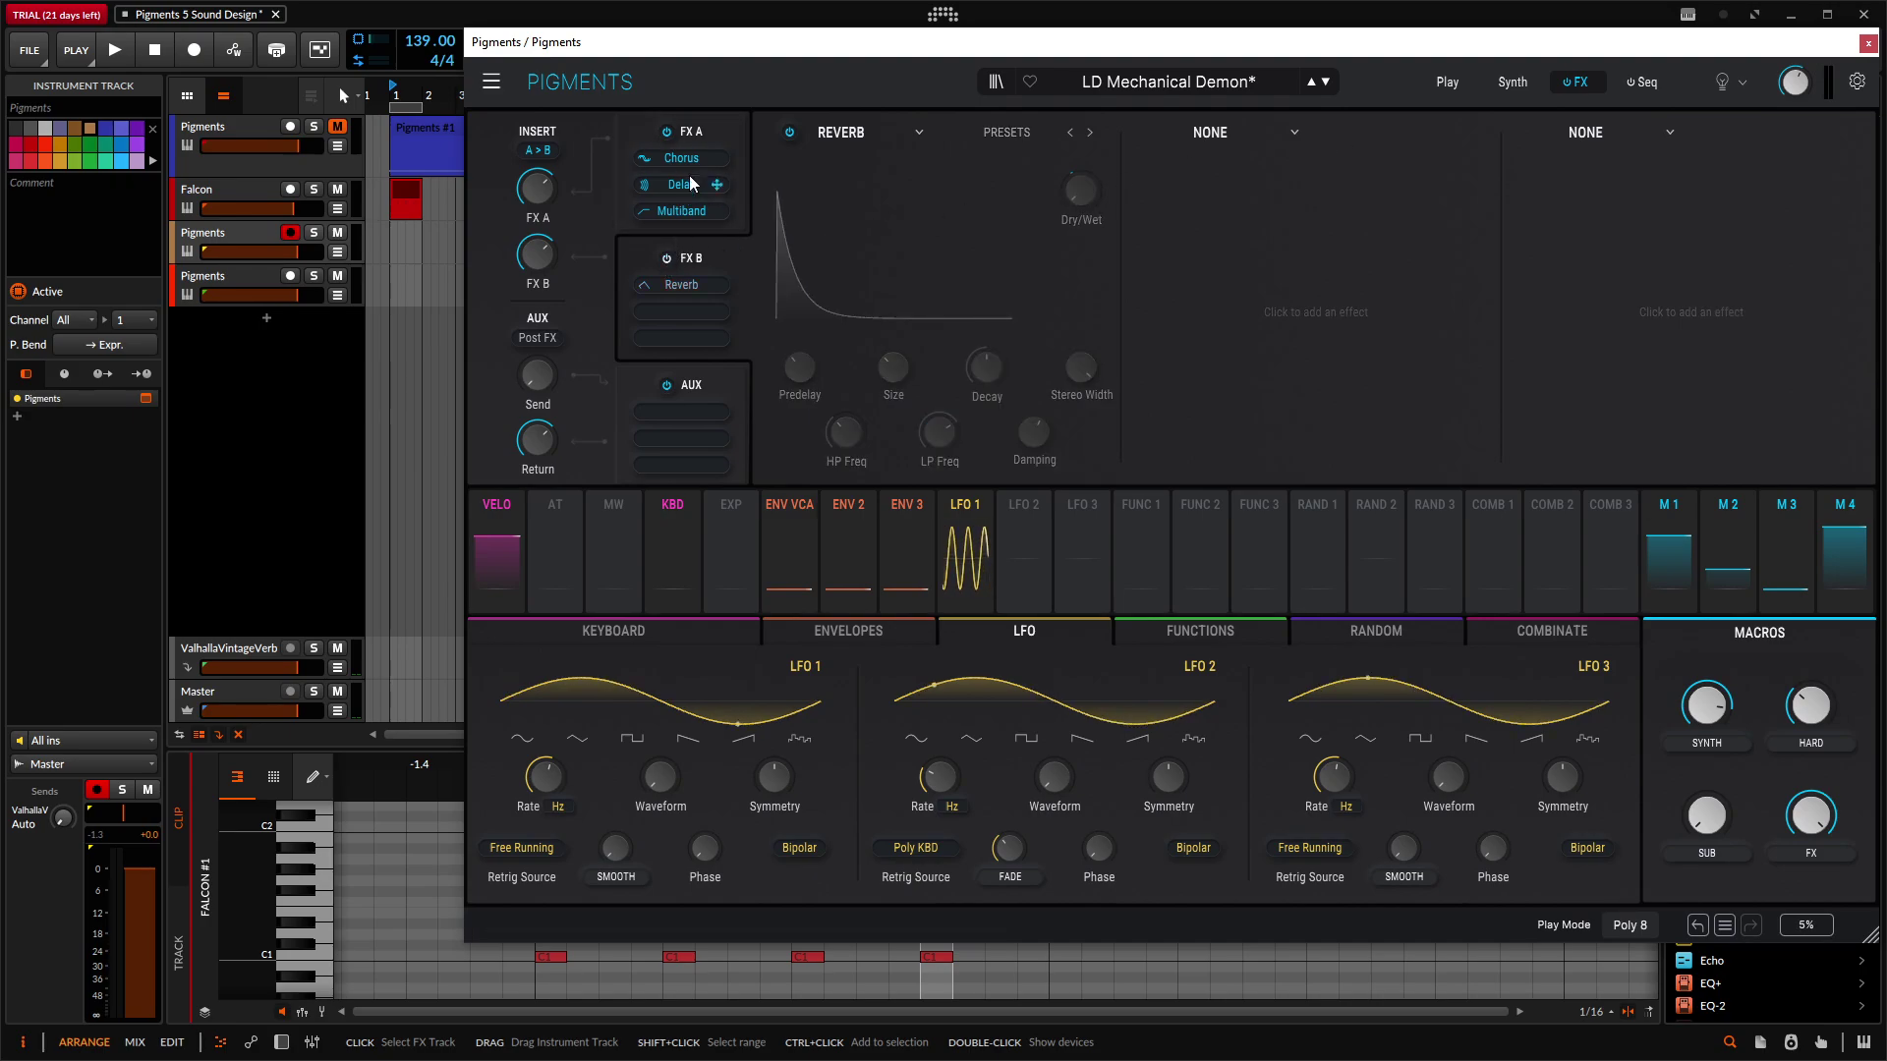
{"action": "left_click", "coordinate": [666, 131]}
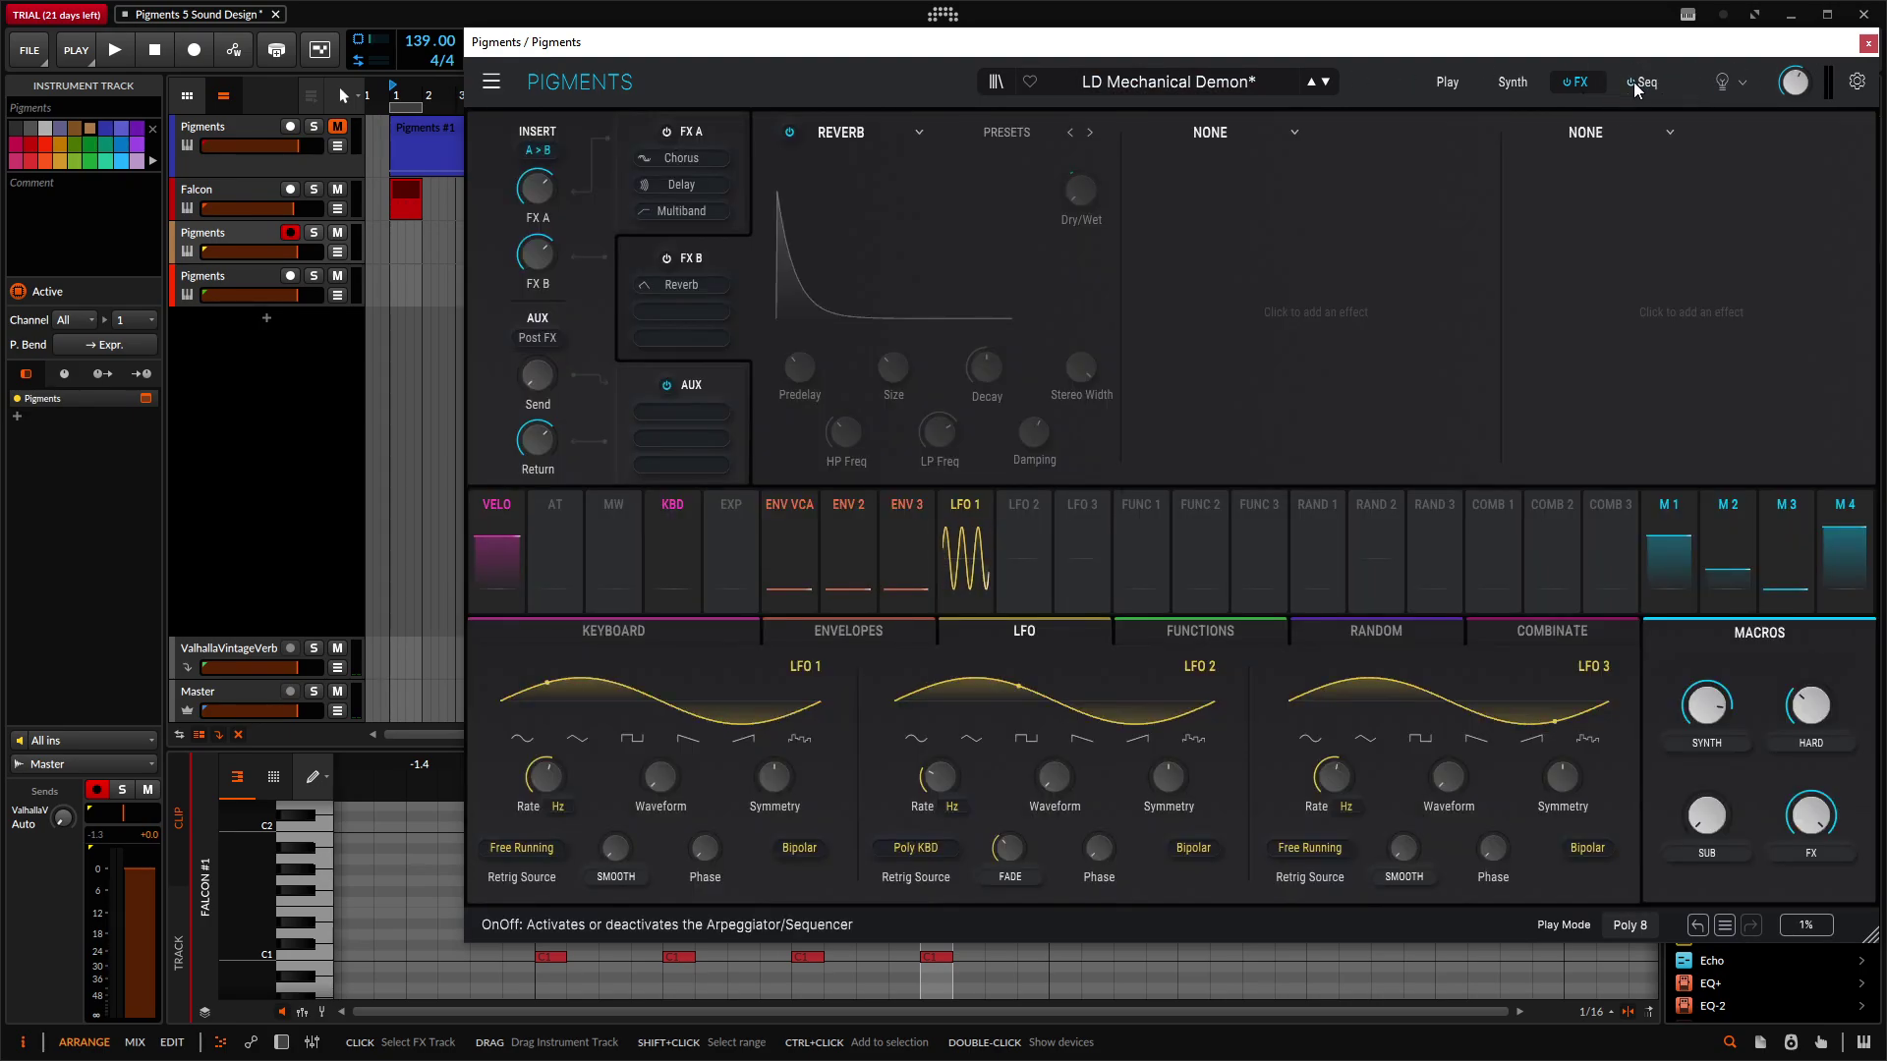
{"action": "left_click", "coordinate": [739, 164]}
Step: Check the patch's sound engines, then switch off the Utility Engine and bypass Filter 1
{"action": "left_click", "coordinate": [1514, 84]}
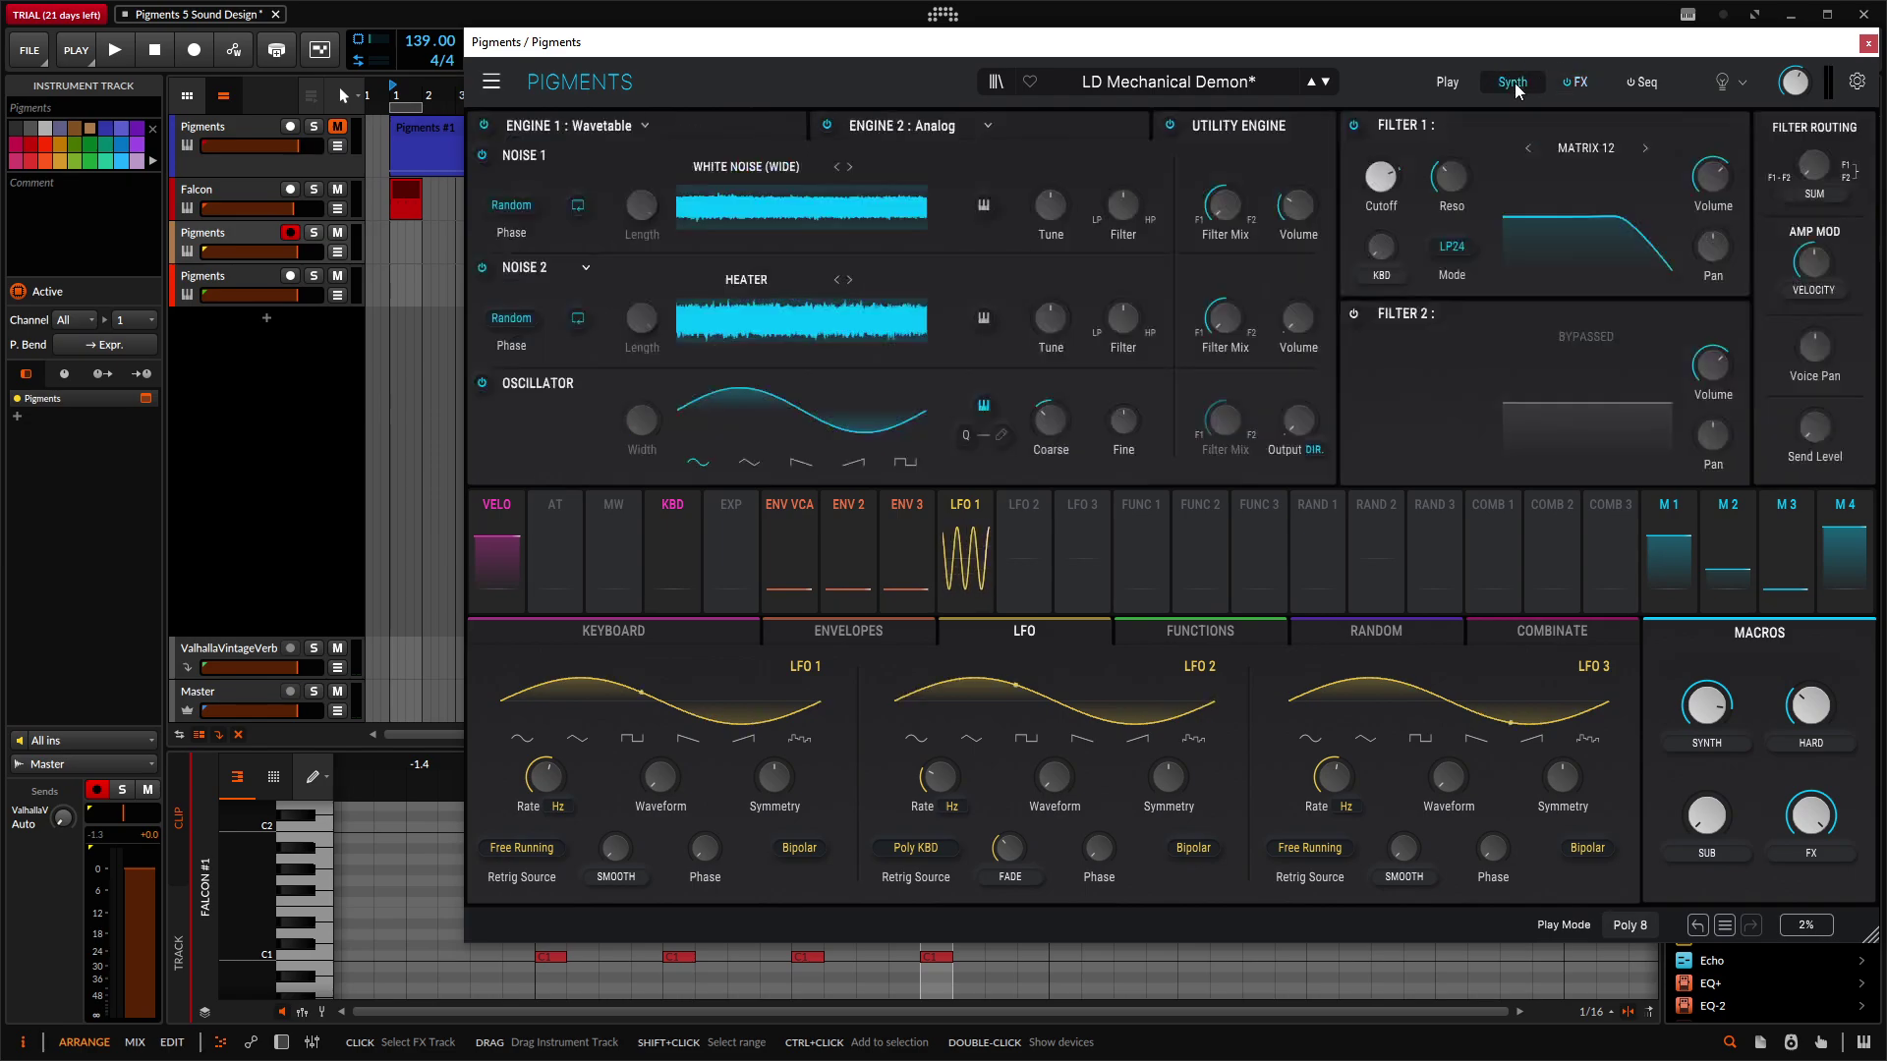
{"action": "left_click", "coordinate": [735, 130]}
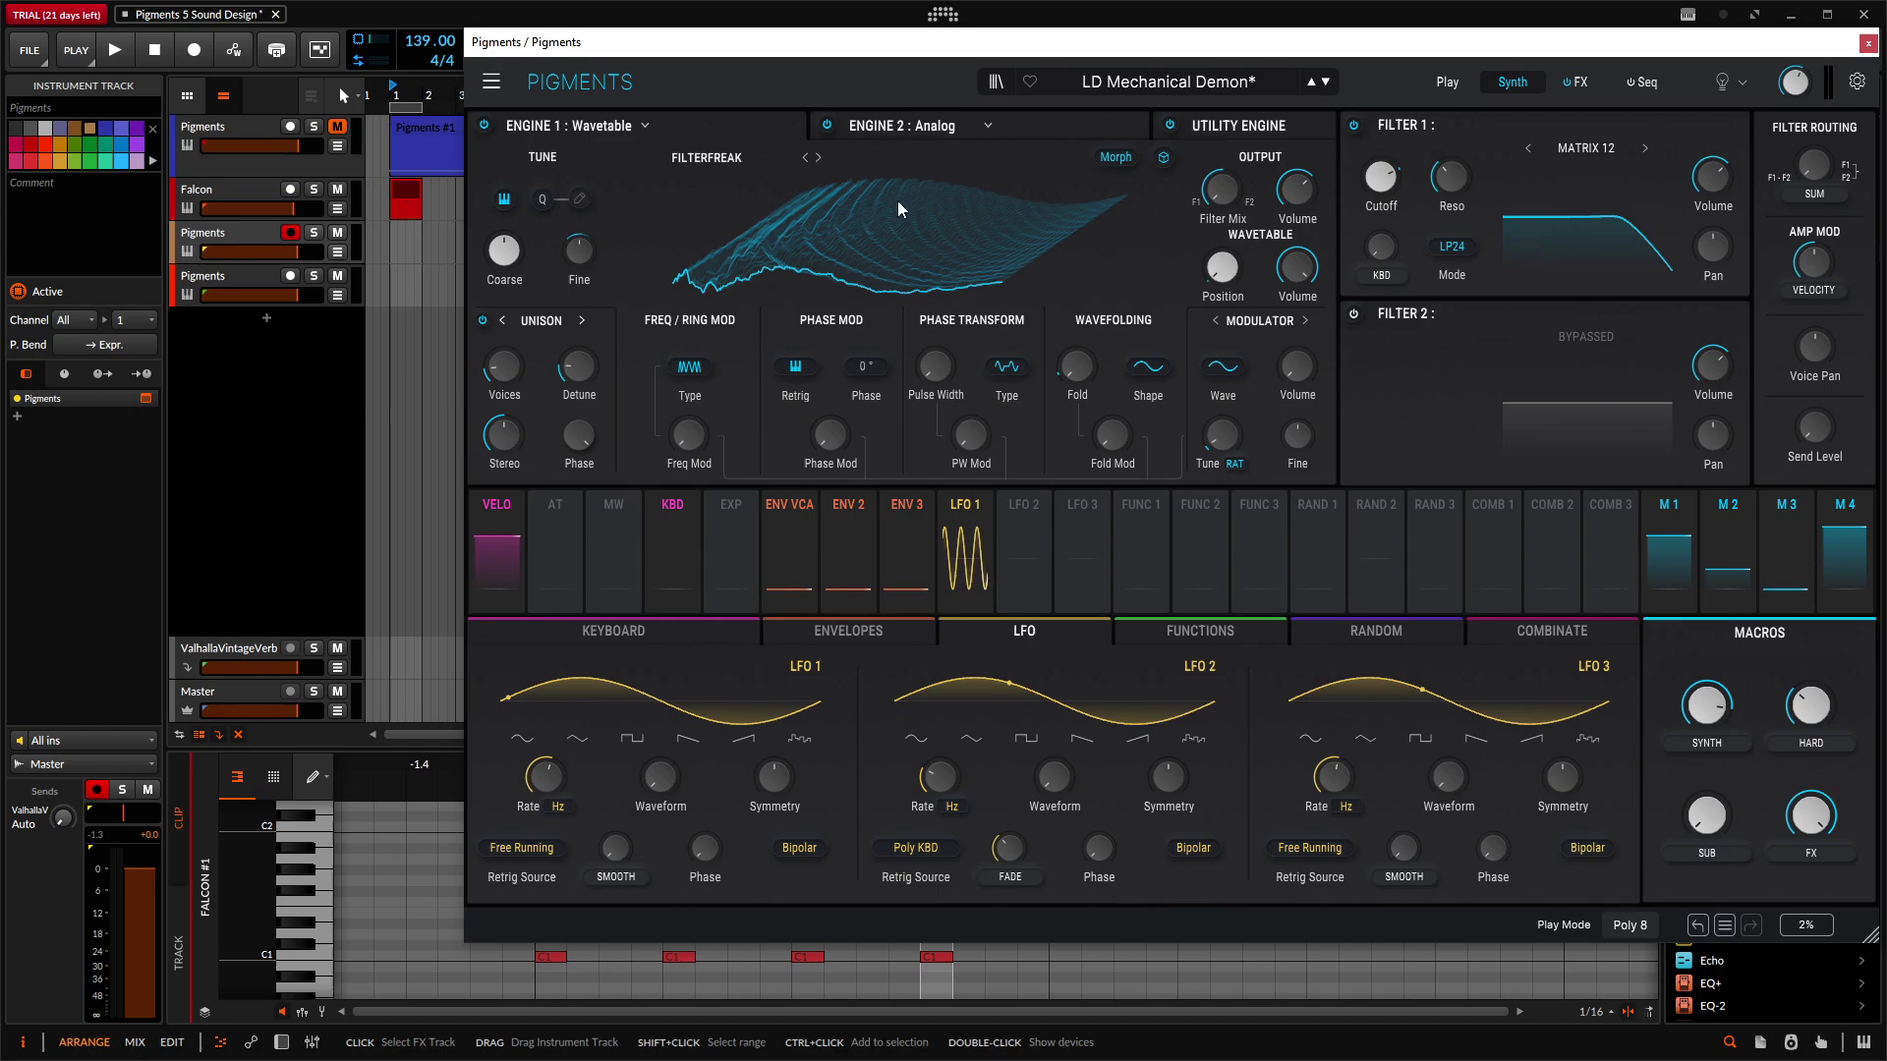
{"action": "left_click", "coordinate": [1026, 132]}
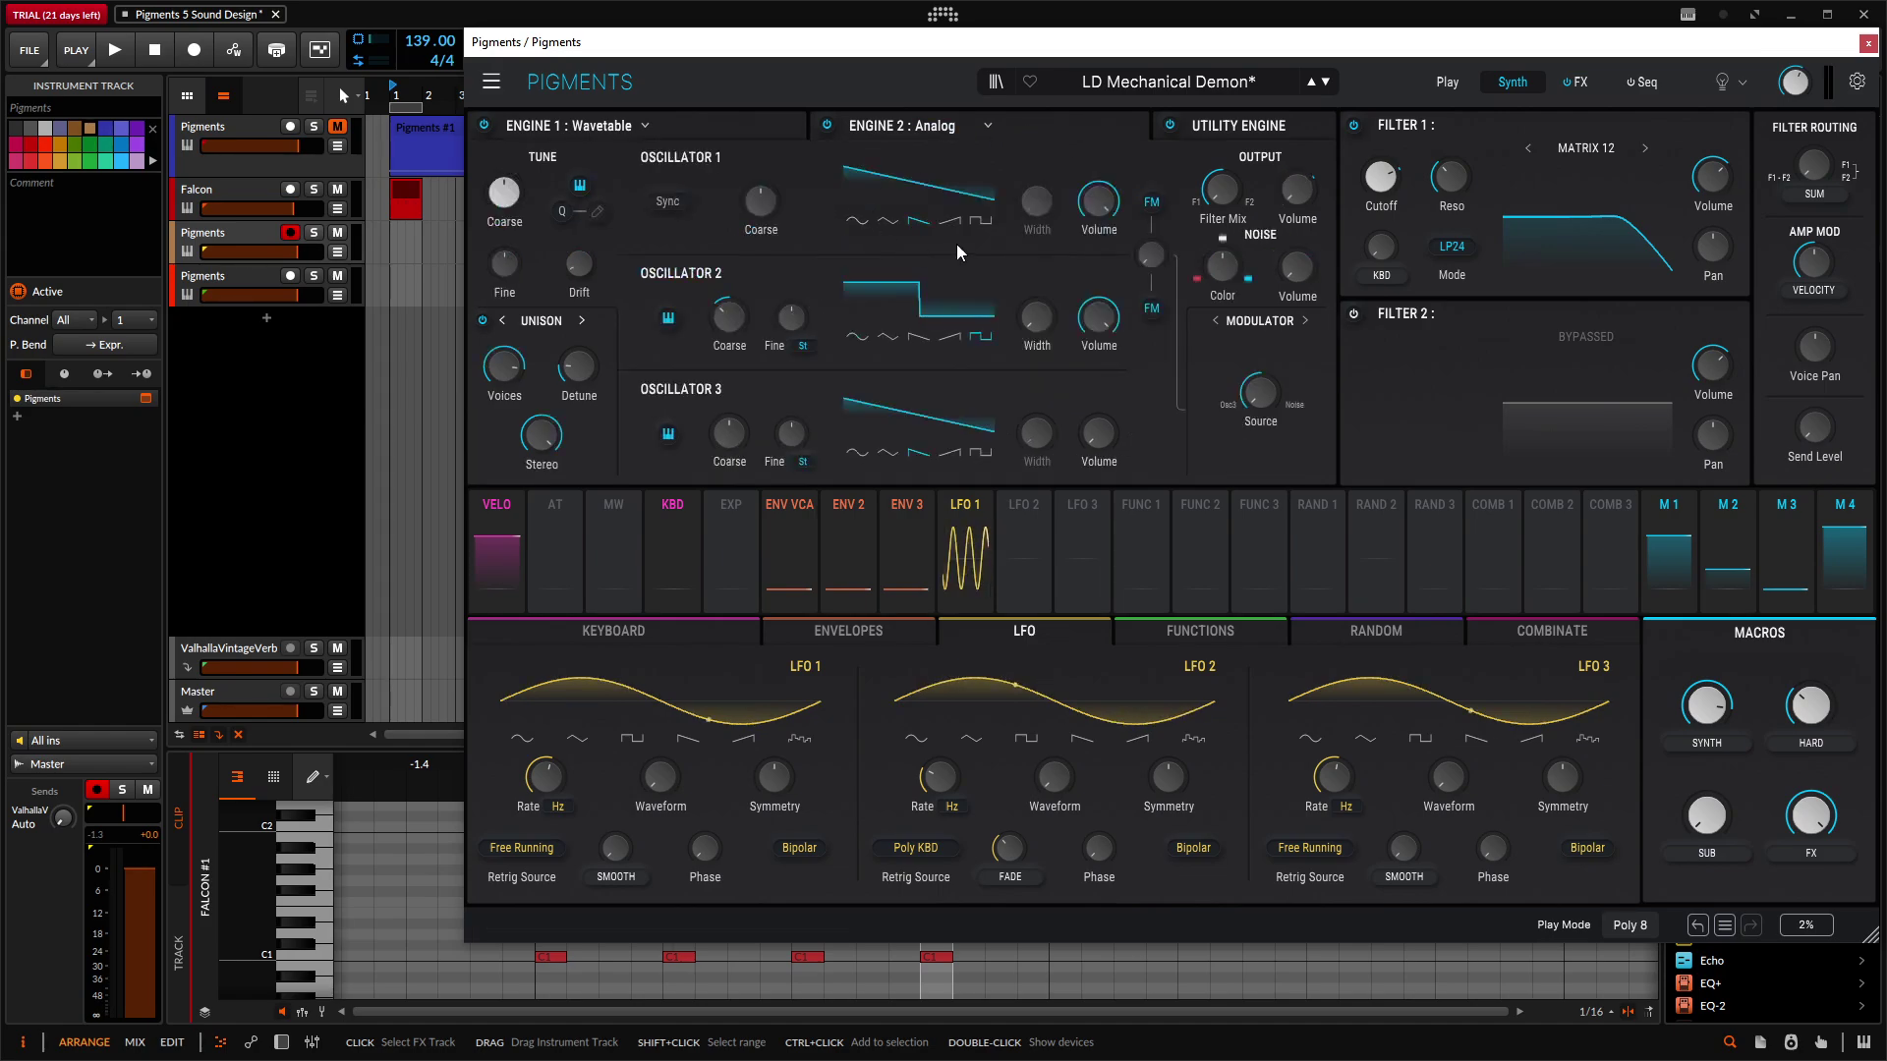
{"action": "left_click", "coordinate": [1241, 135]}
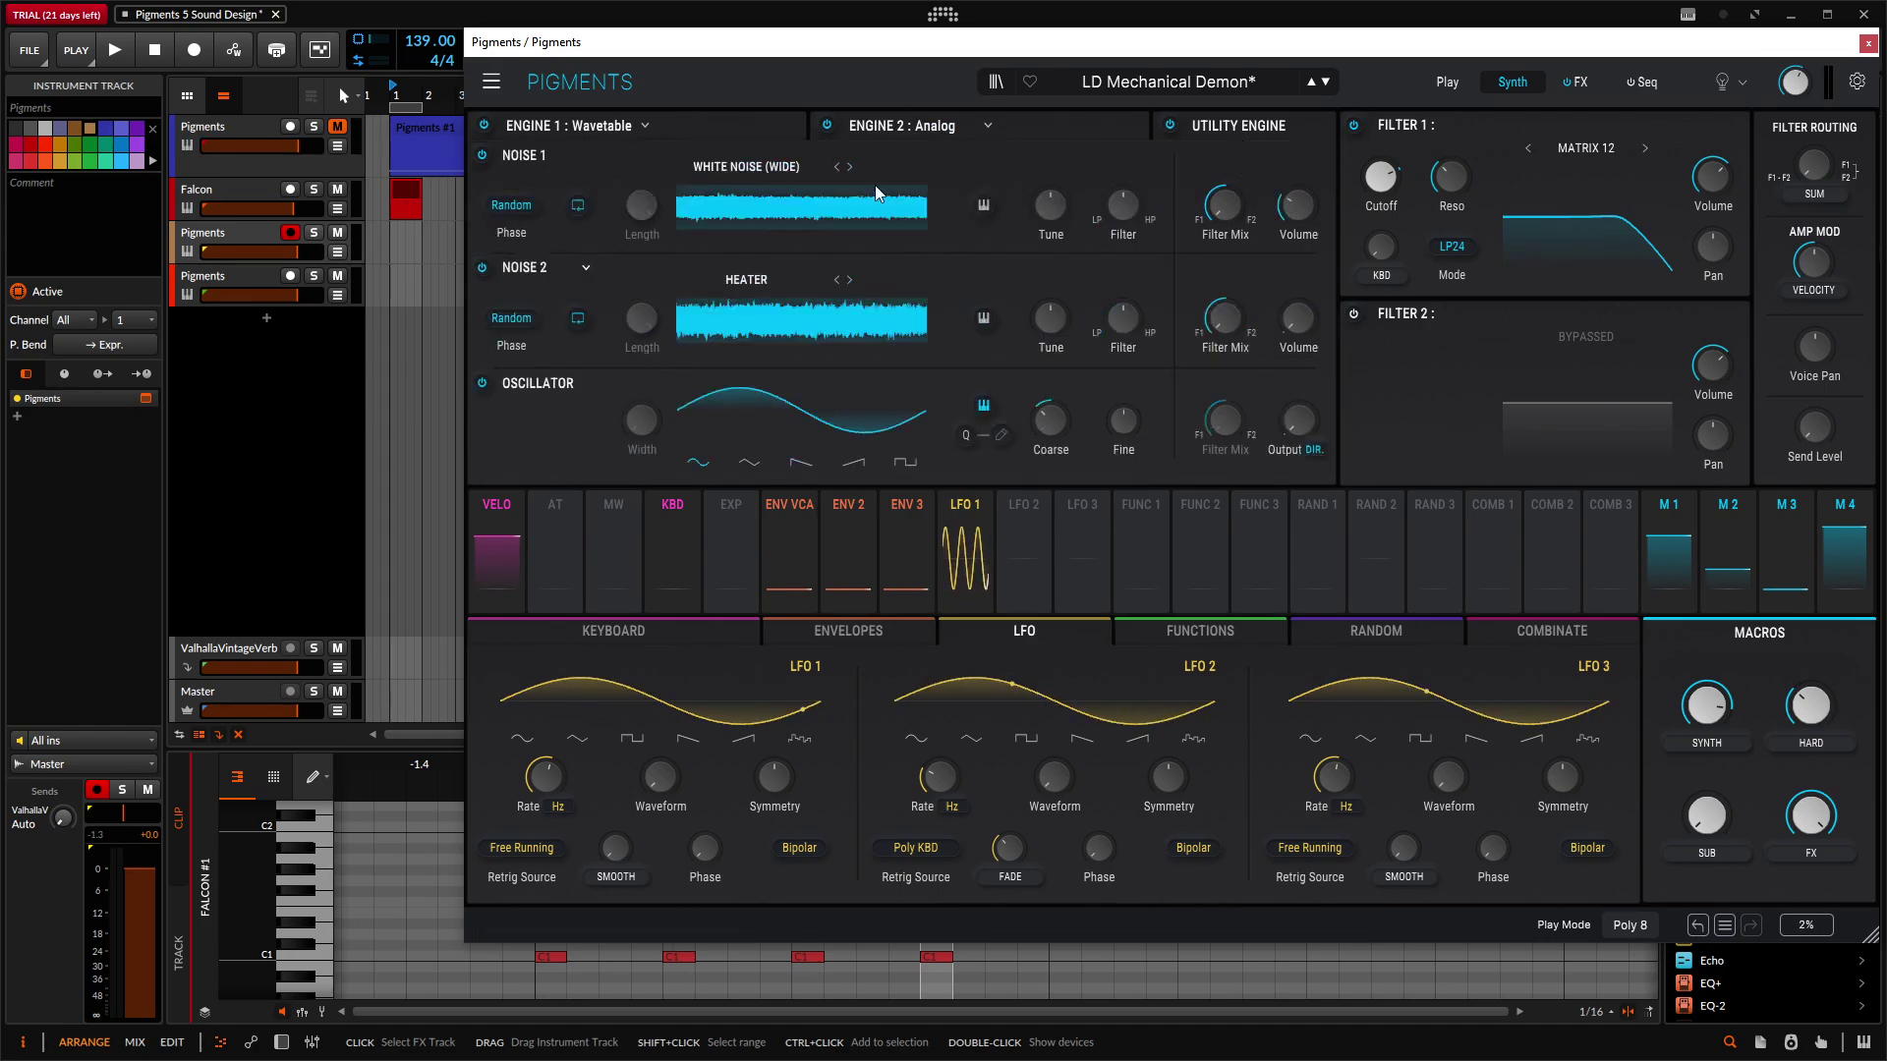
{"action": "left_click", "coordinate": [1170, 126]}
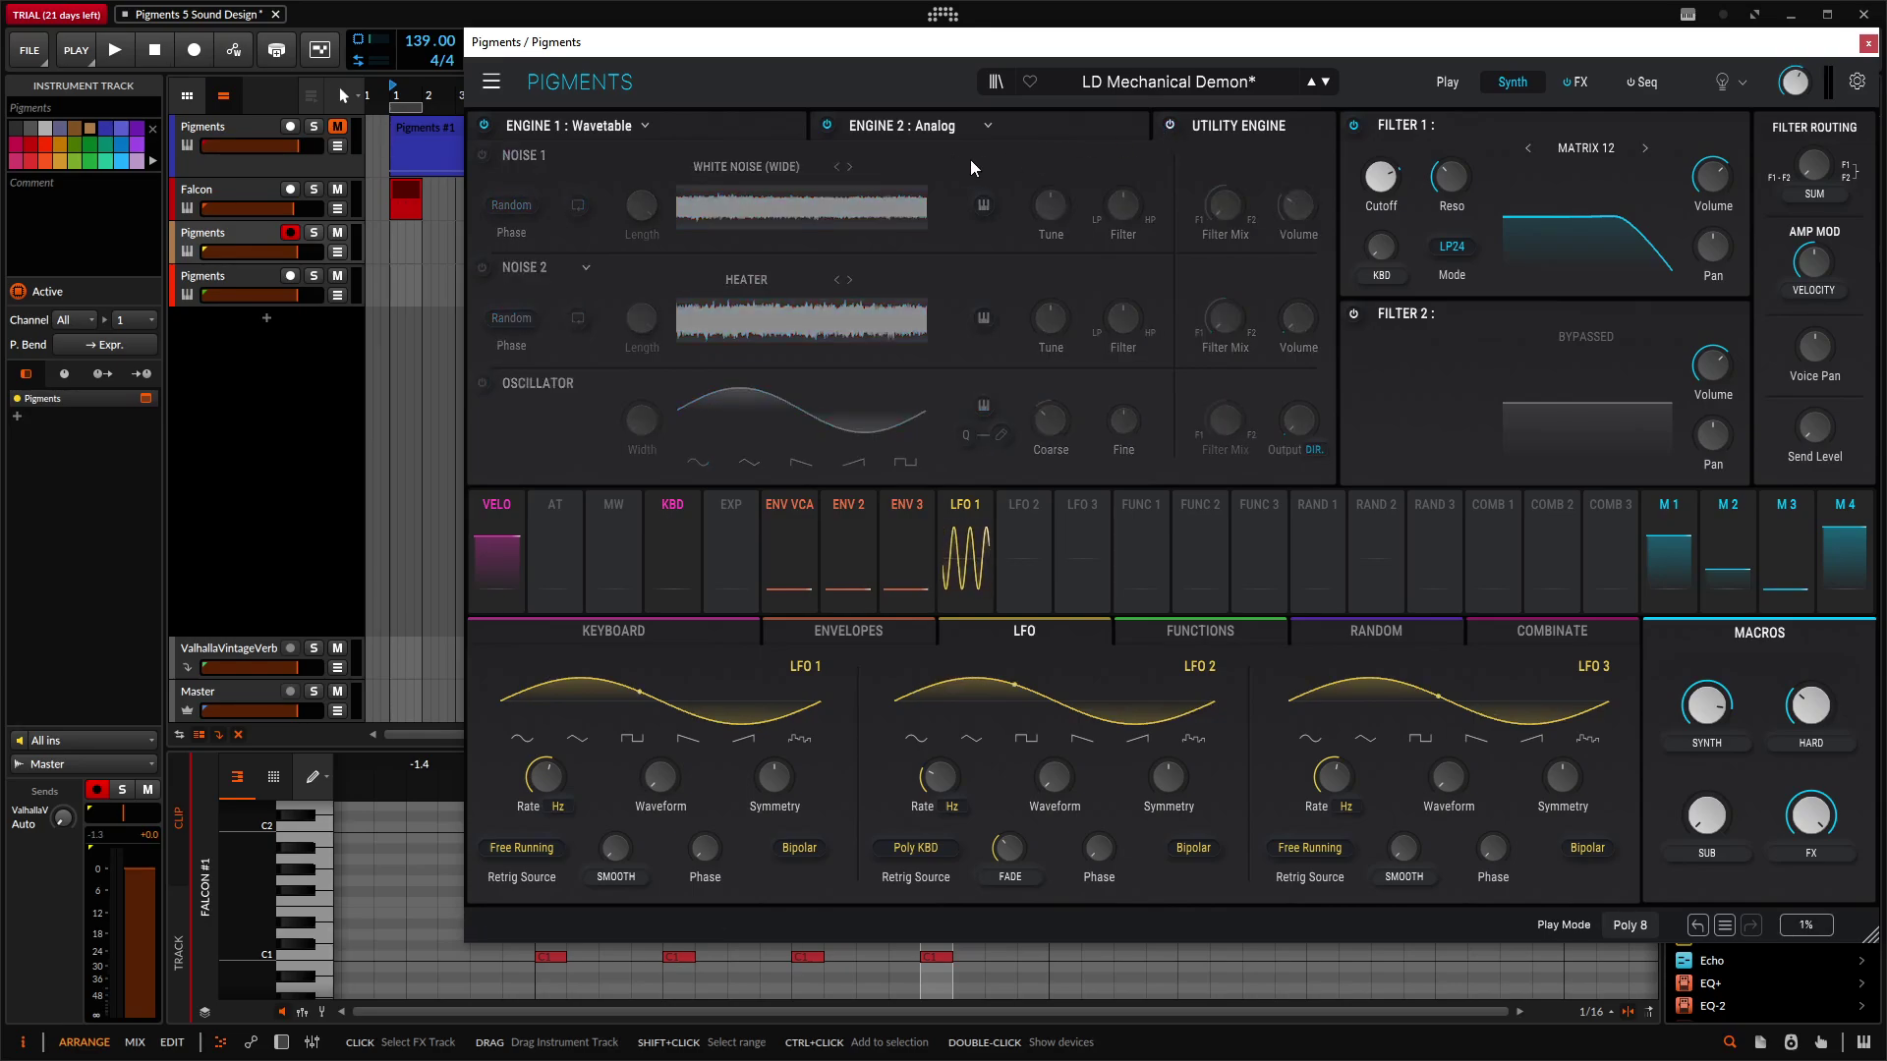
{"action": "left_click", "coordinate": [1354, 126]}
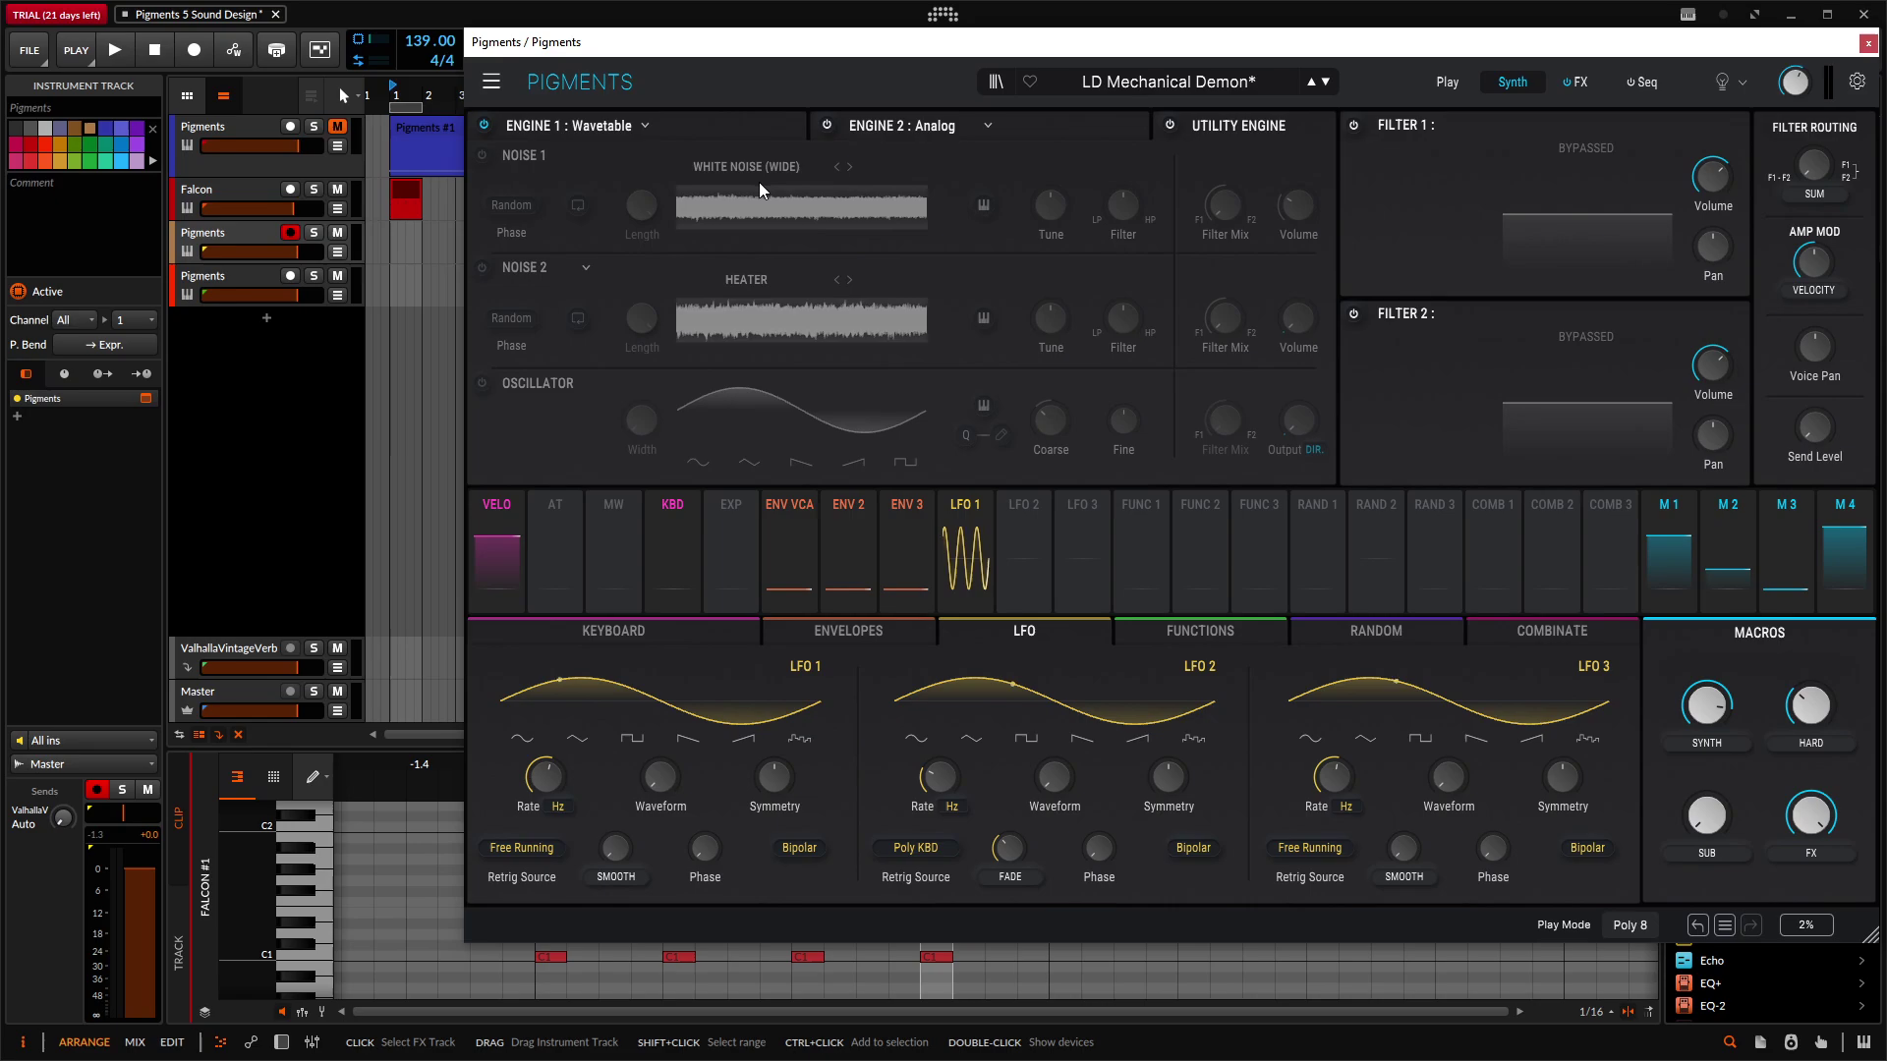
Step: Examine Engine 1's Filterfreak wavetable and the modulation on its Position control
{"action": "left_click", "coordinate": [740, 136]}
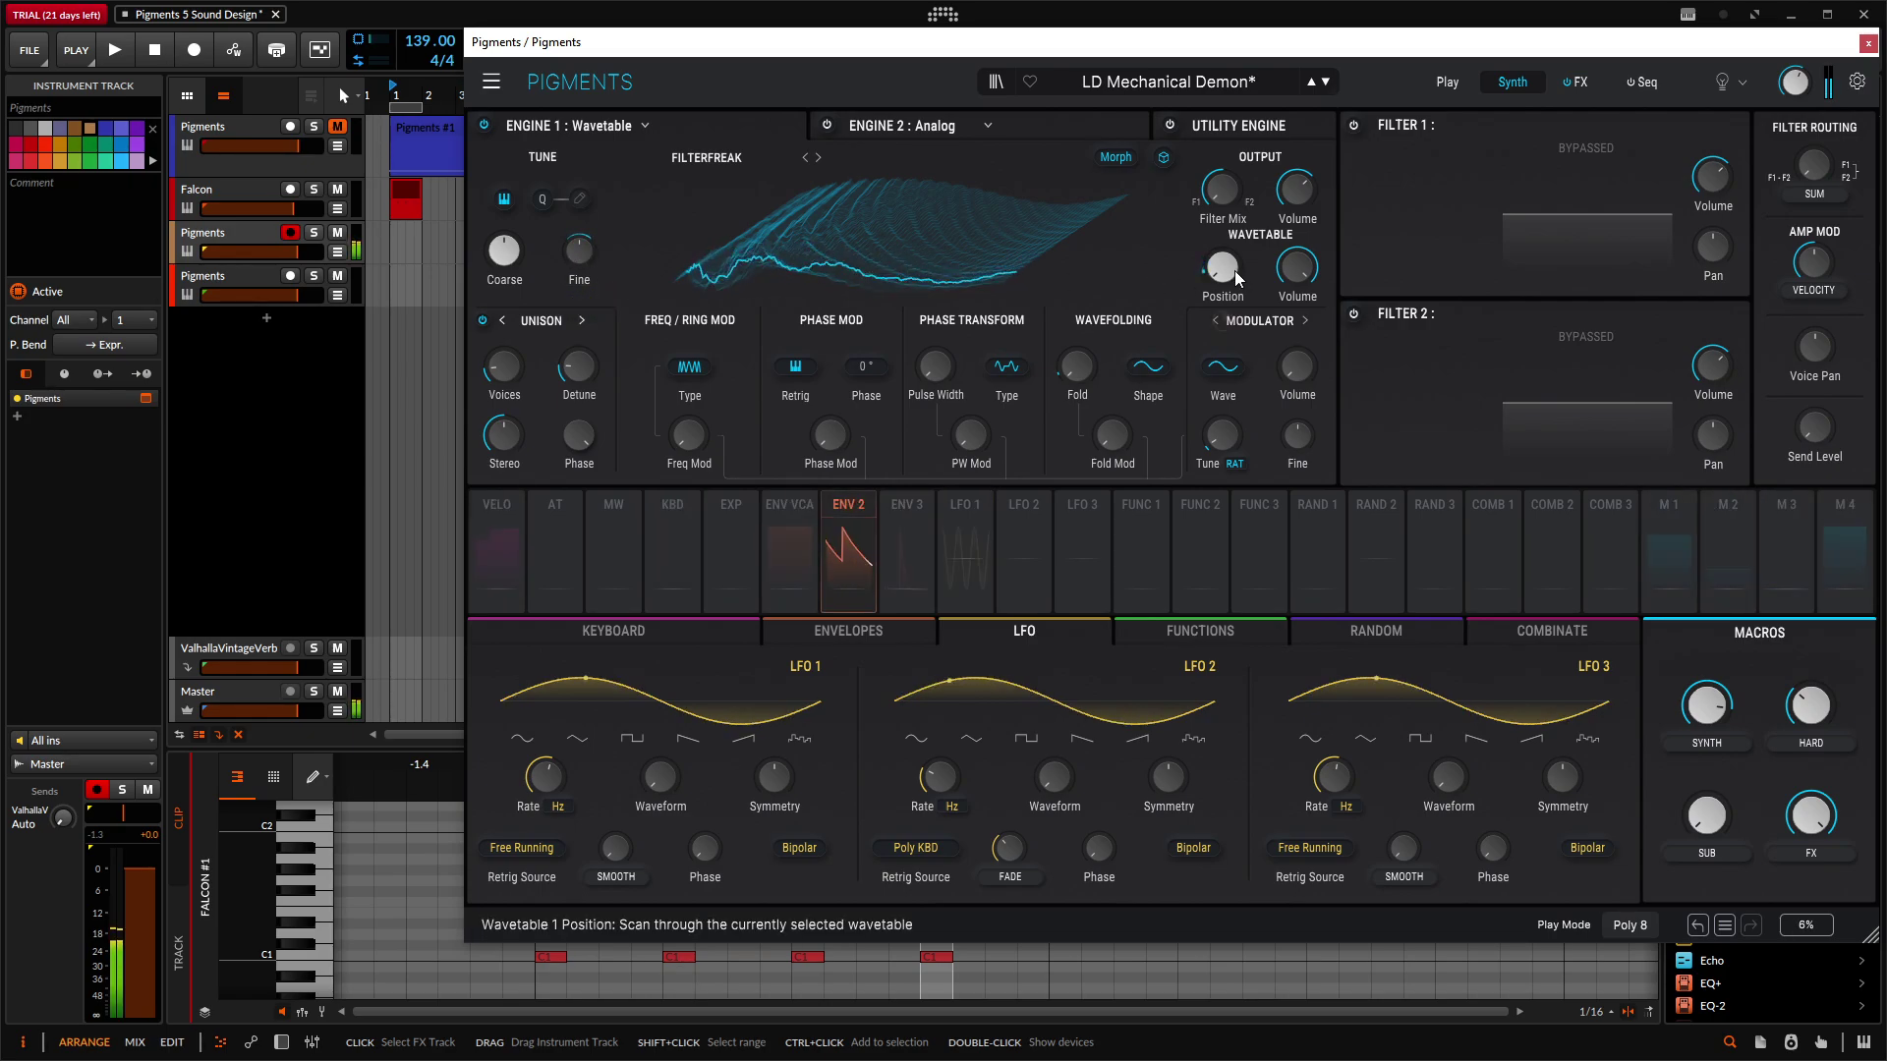
{"action": "mouse_move", "coordinate": [1224, 277]}
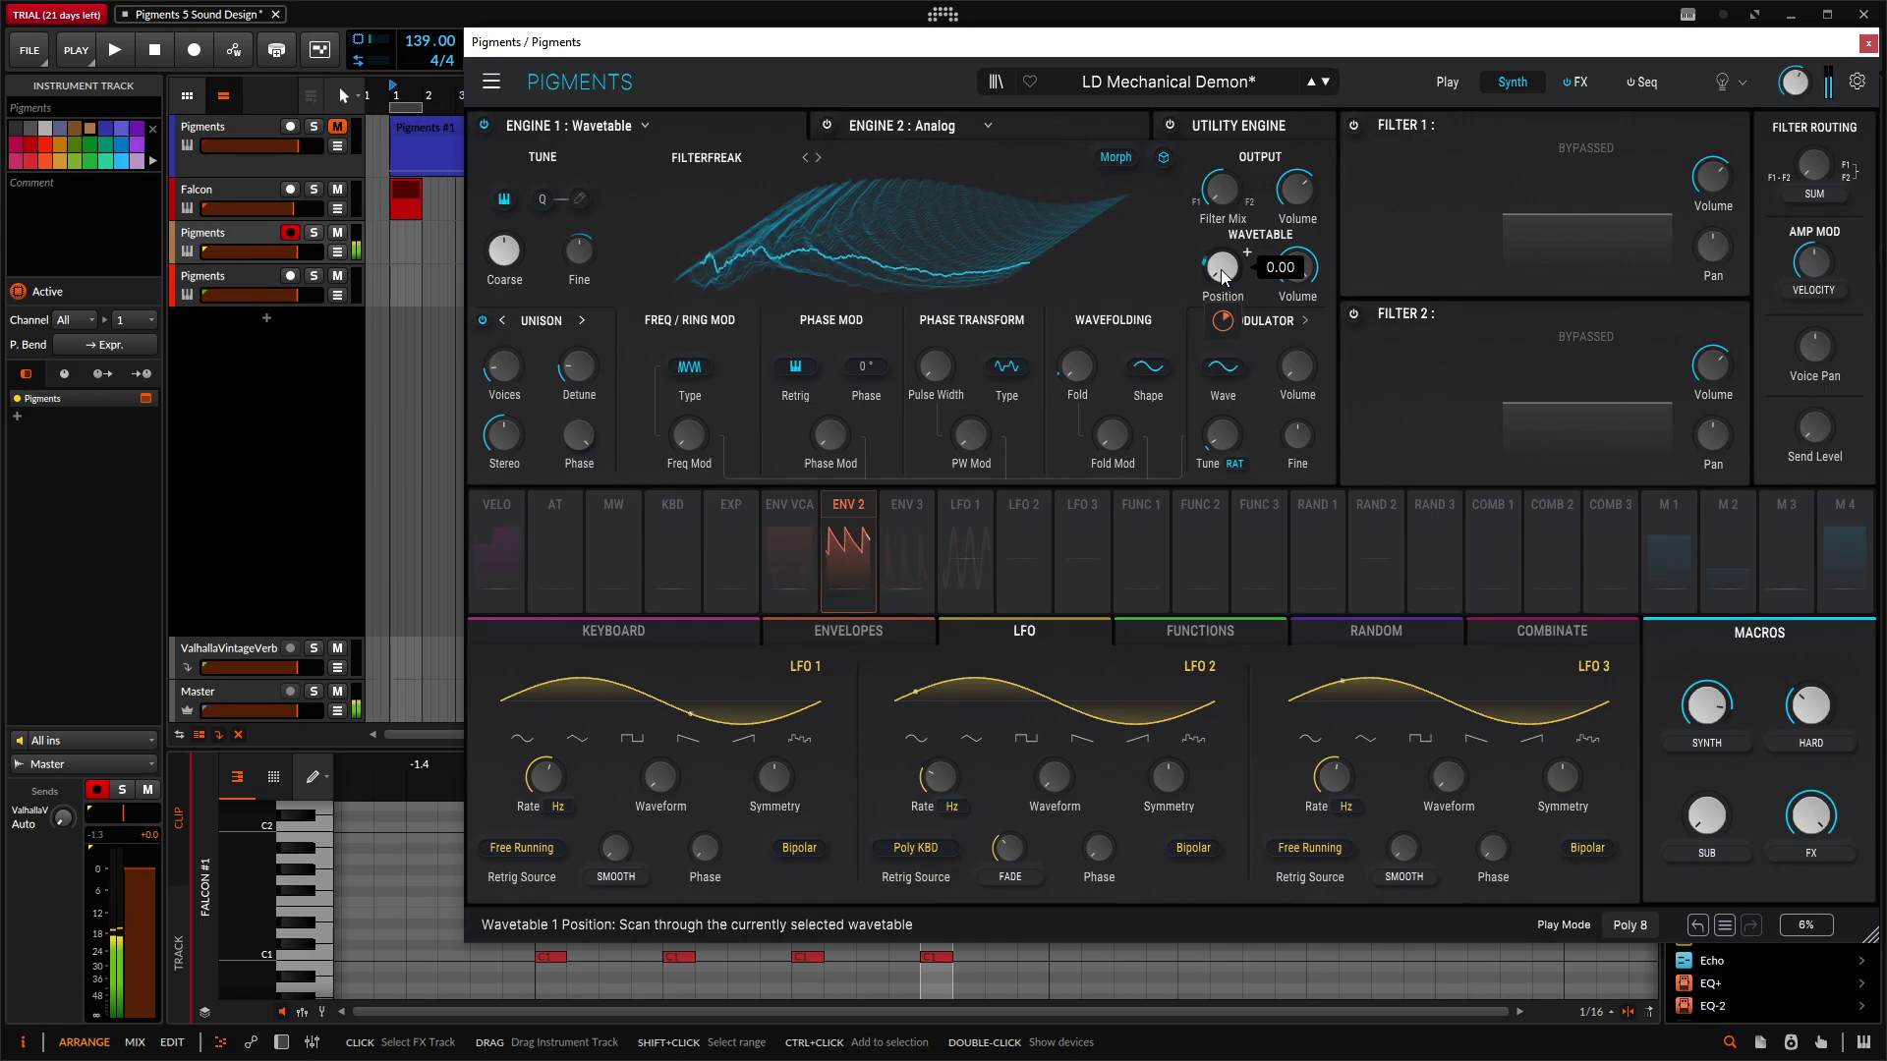
Step: Open the Pigments instance on the last instrument track, reset it to the Default preset, and reveal the reference patch's wavetable behind it
{"action": "left_click", "coordinate": [246, 285]}
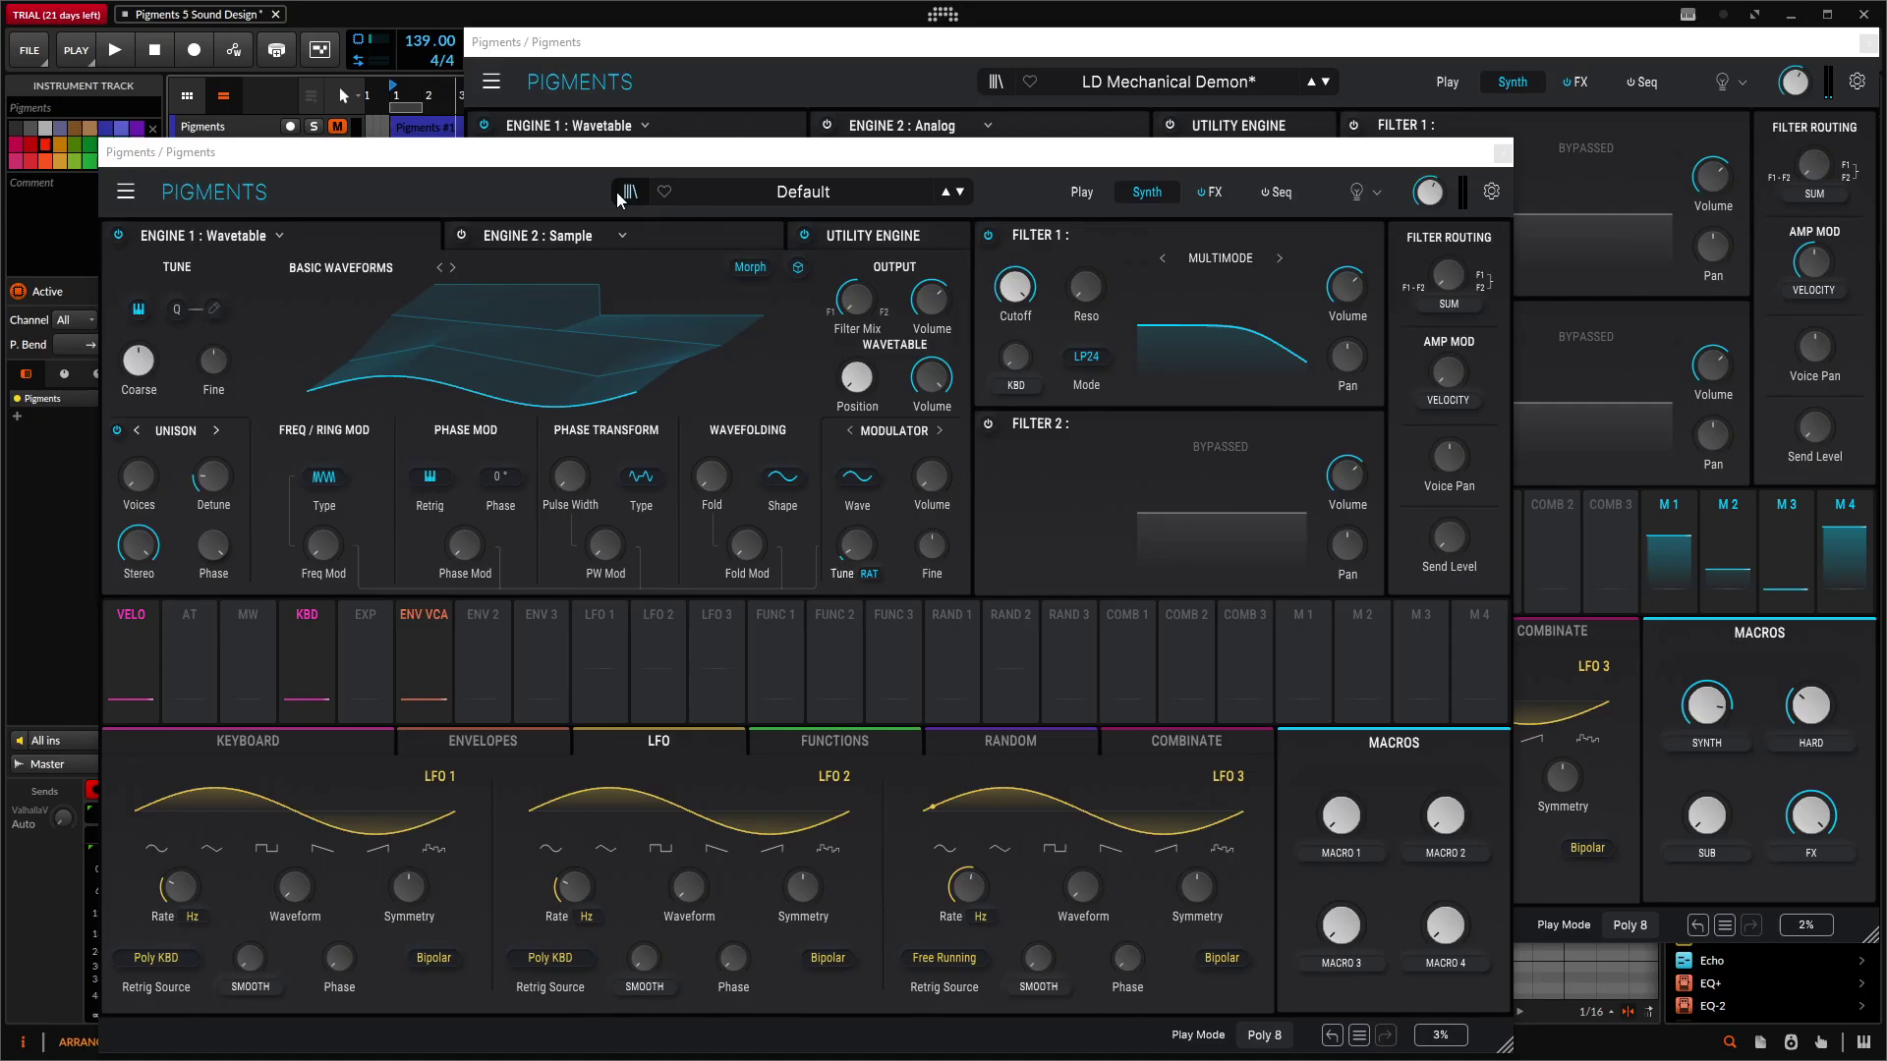
{"action": "left_click", "coordinate": [126, 192]}
{"action": "left_click", "coordinate": [149, 218]}
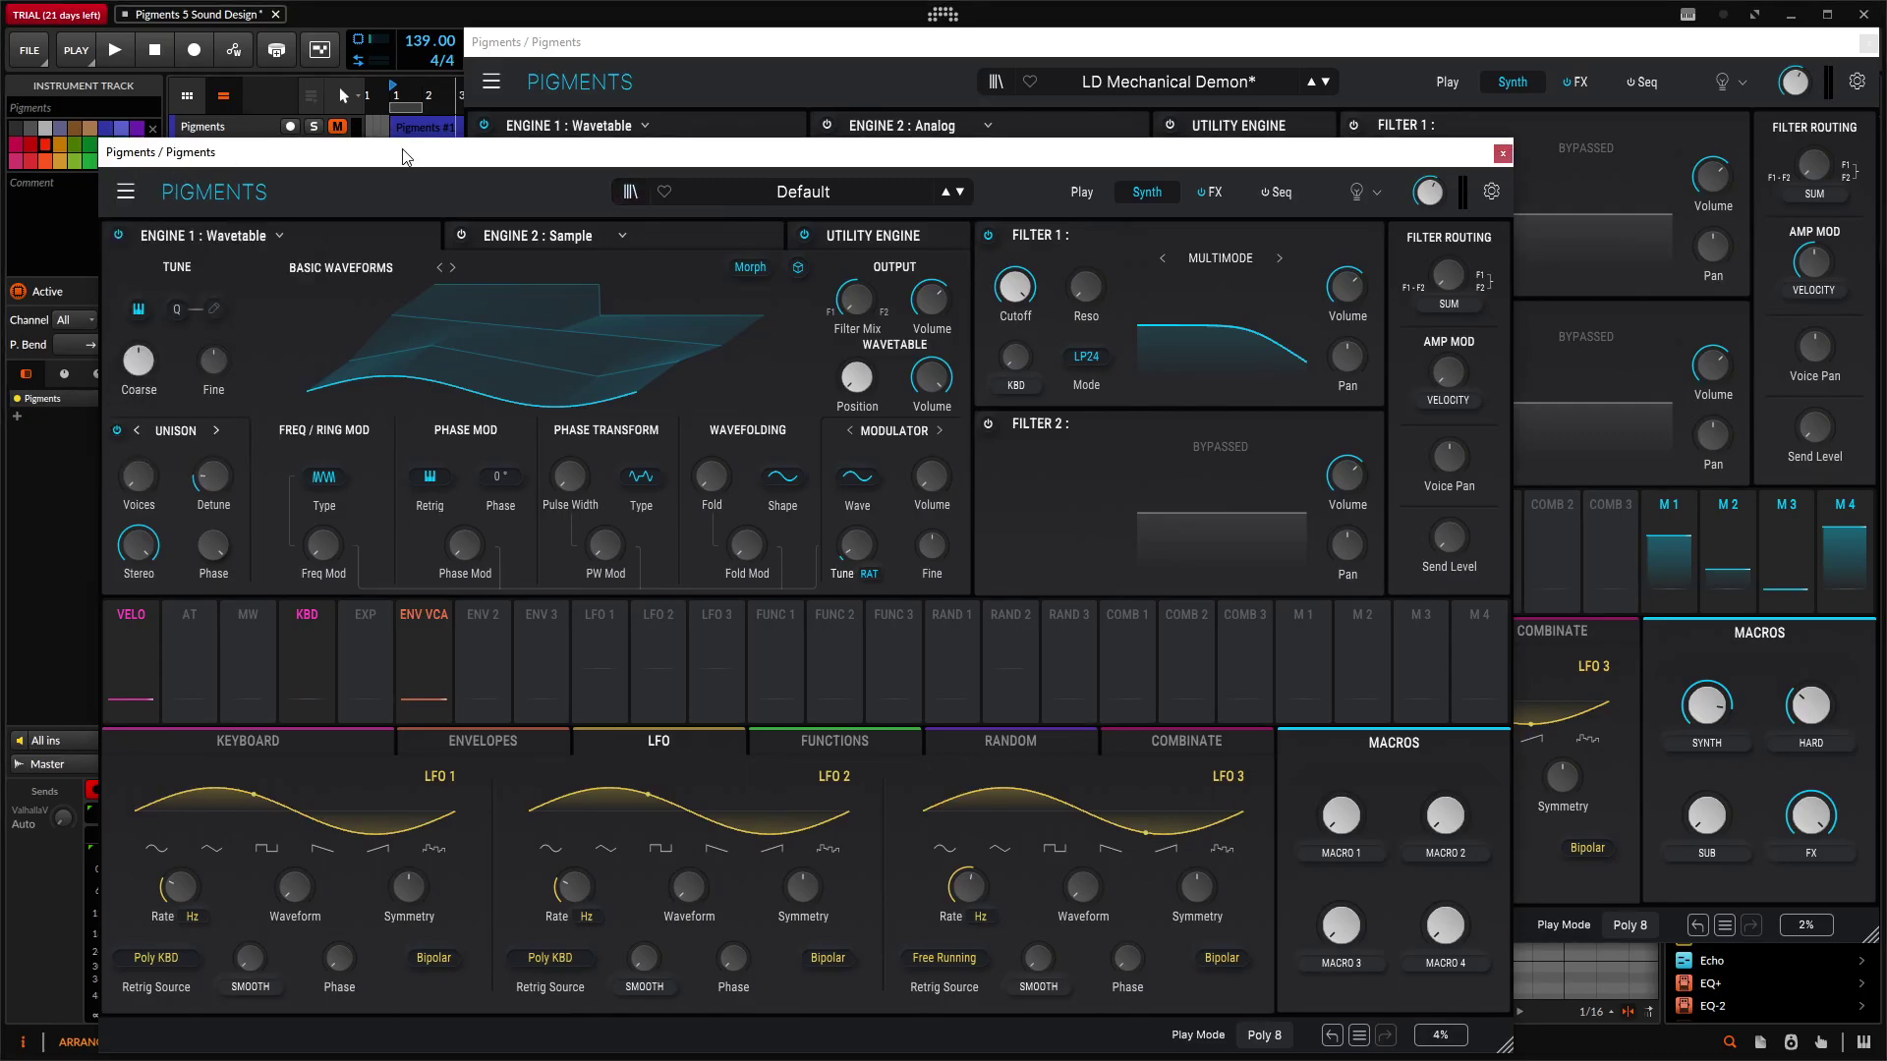
{"action": "left_click_drag", "start_coordinate": [406, 157], "coordinate": [1018, 301]}
Step: Load the Filterfreak wavetable from the Pigments 5 category into Engine 1 of the Default patch
{"action": "left_click", "coordinate": [963, 424]}
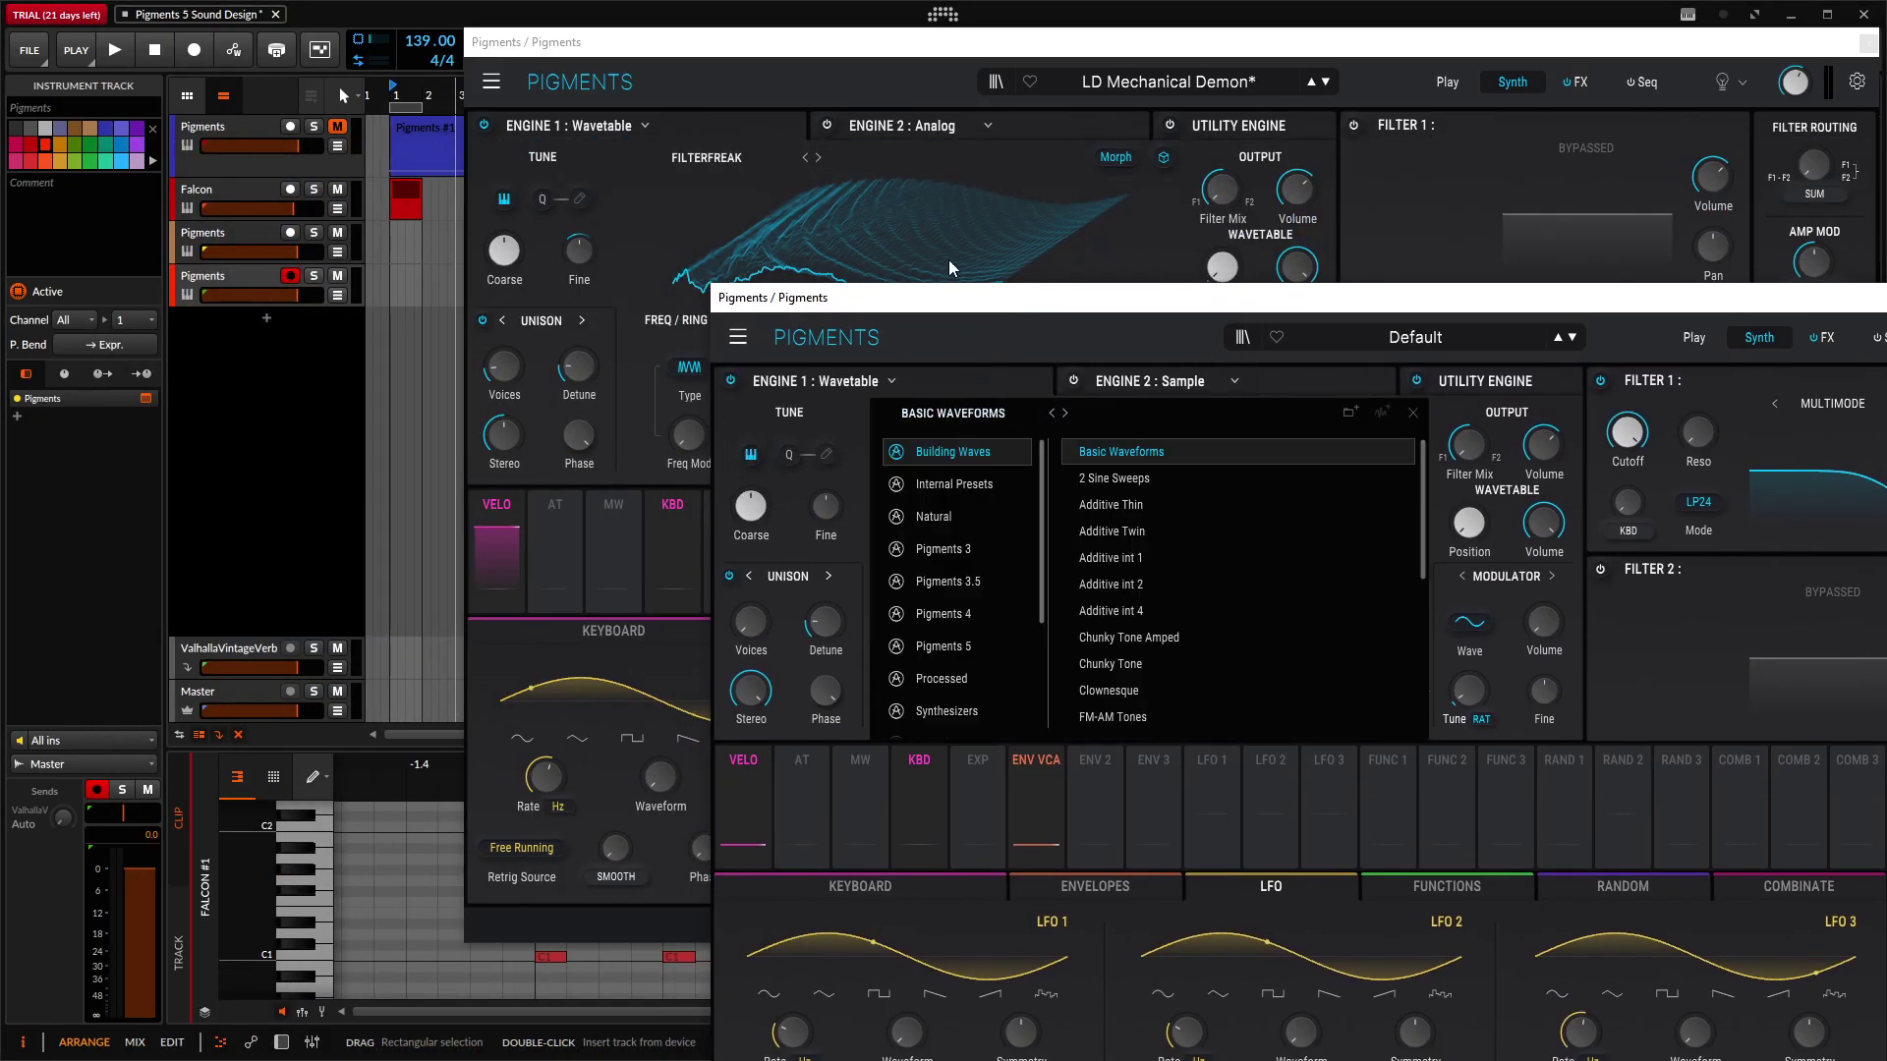
{"action": "scroll", "coordinate": [954, 551], "scroll_direction": "down", "scroll_amount": 1}
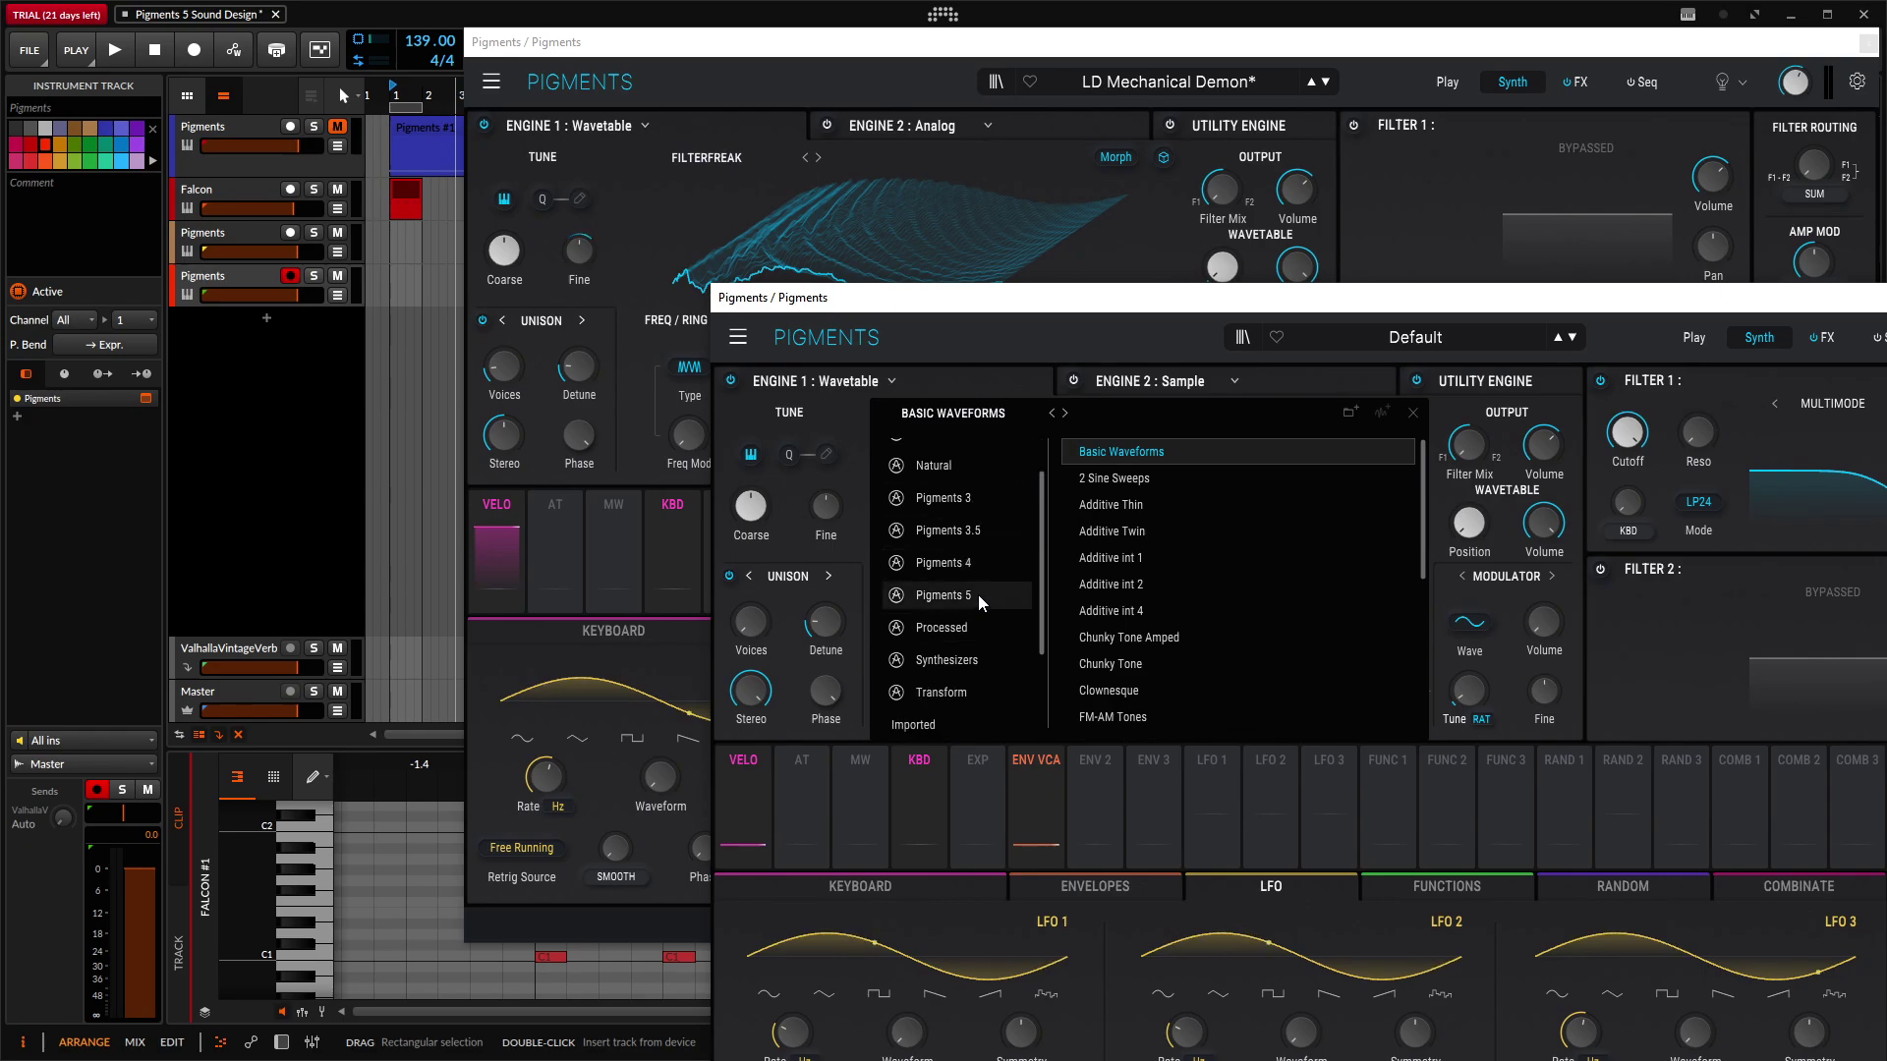
{"action": "left_click", "coordinate": [943, 595]}
{"action": "scroll", "coordinate": [1203, 580], "scroll_direction": "down", "scroll_amount": 5}
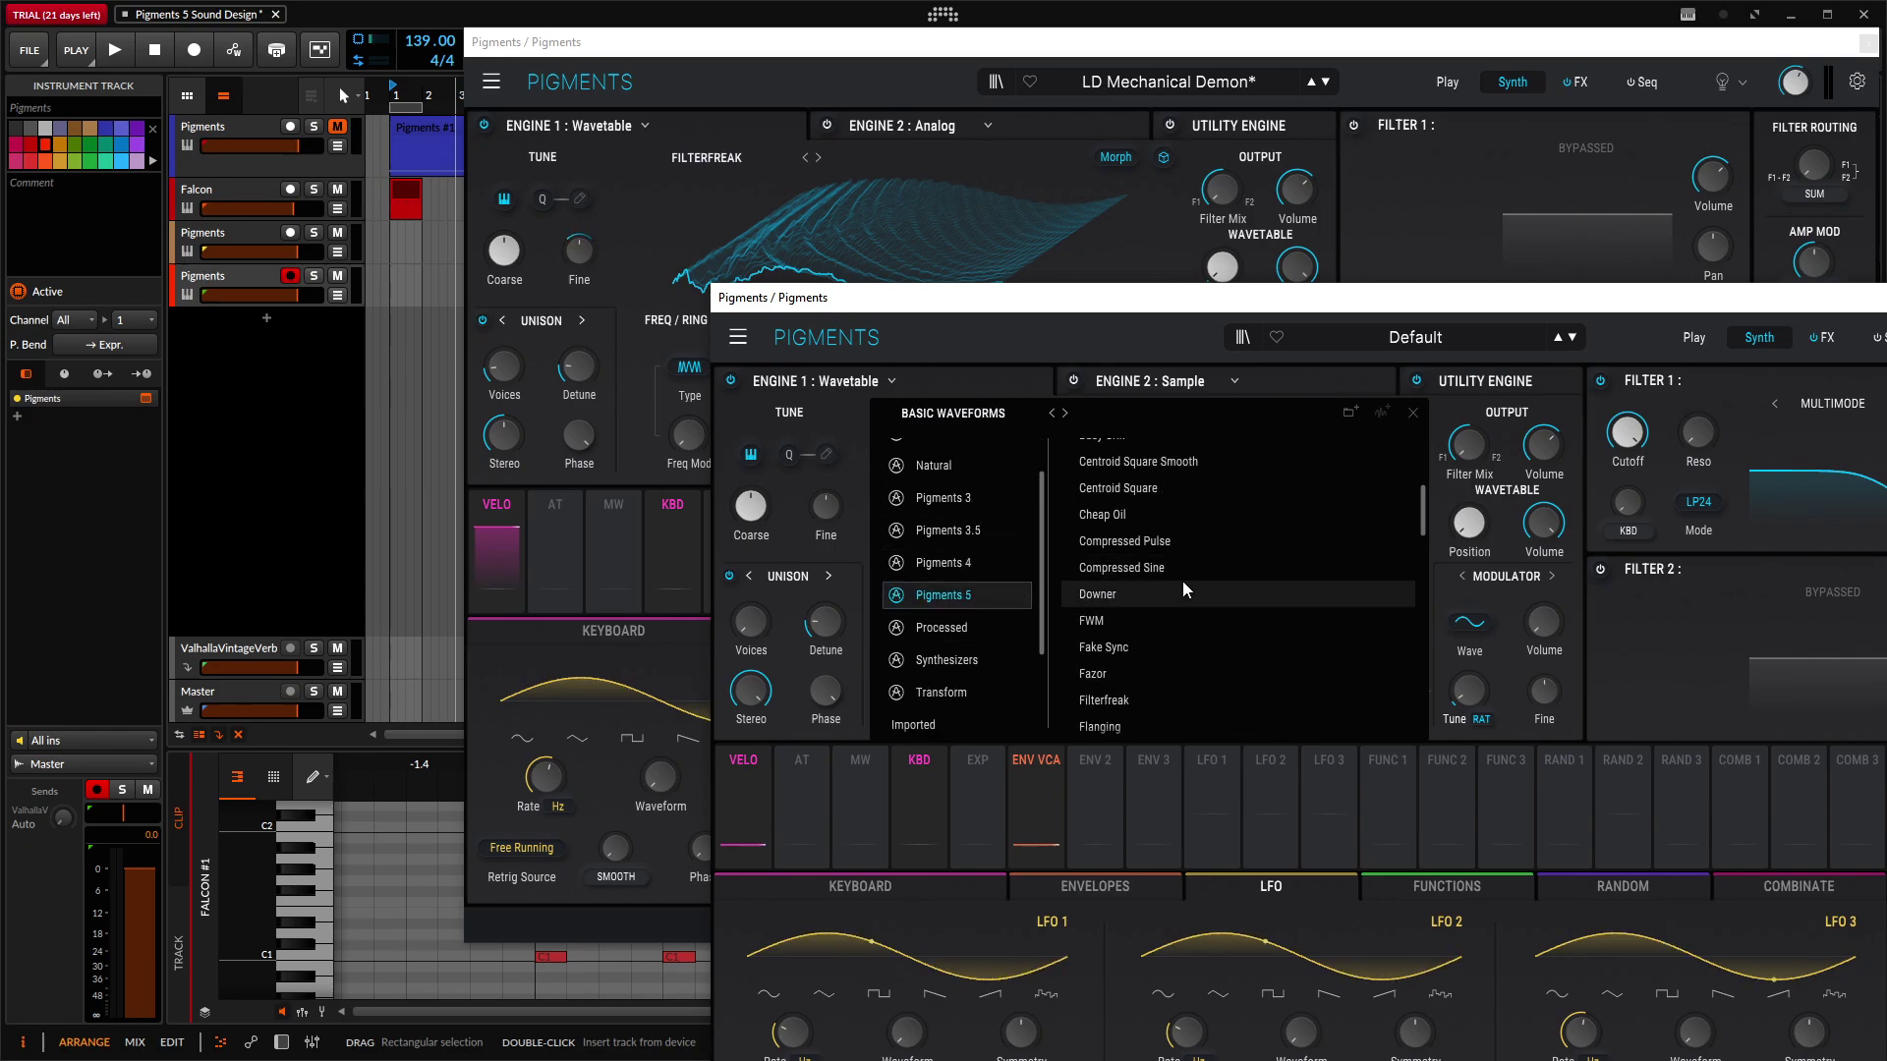
{"action": "double_click", "coordinate": [1132, 700]}
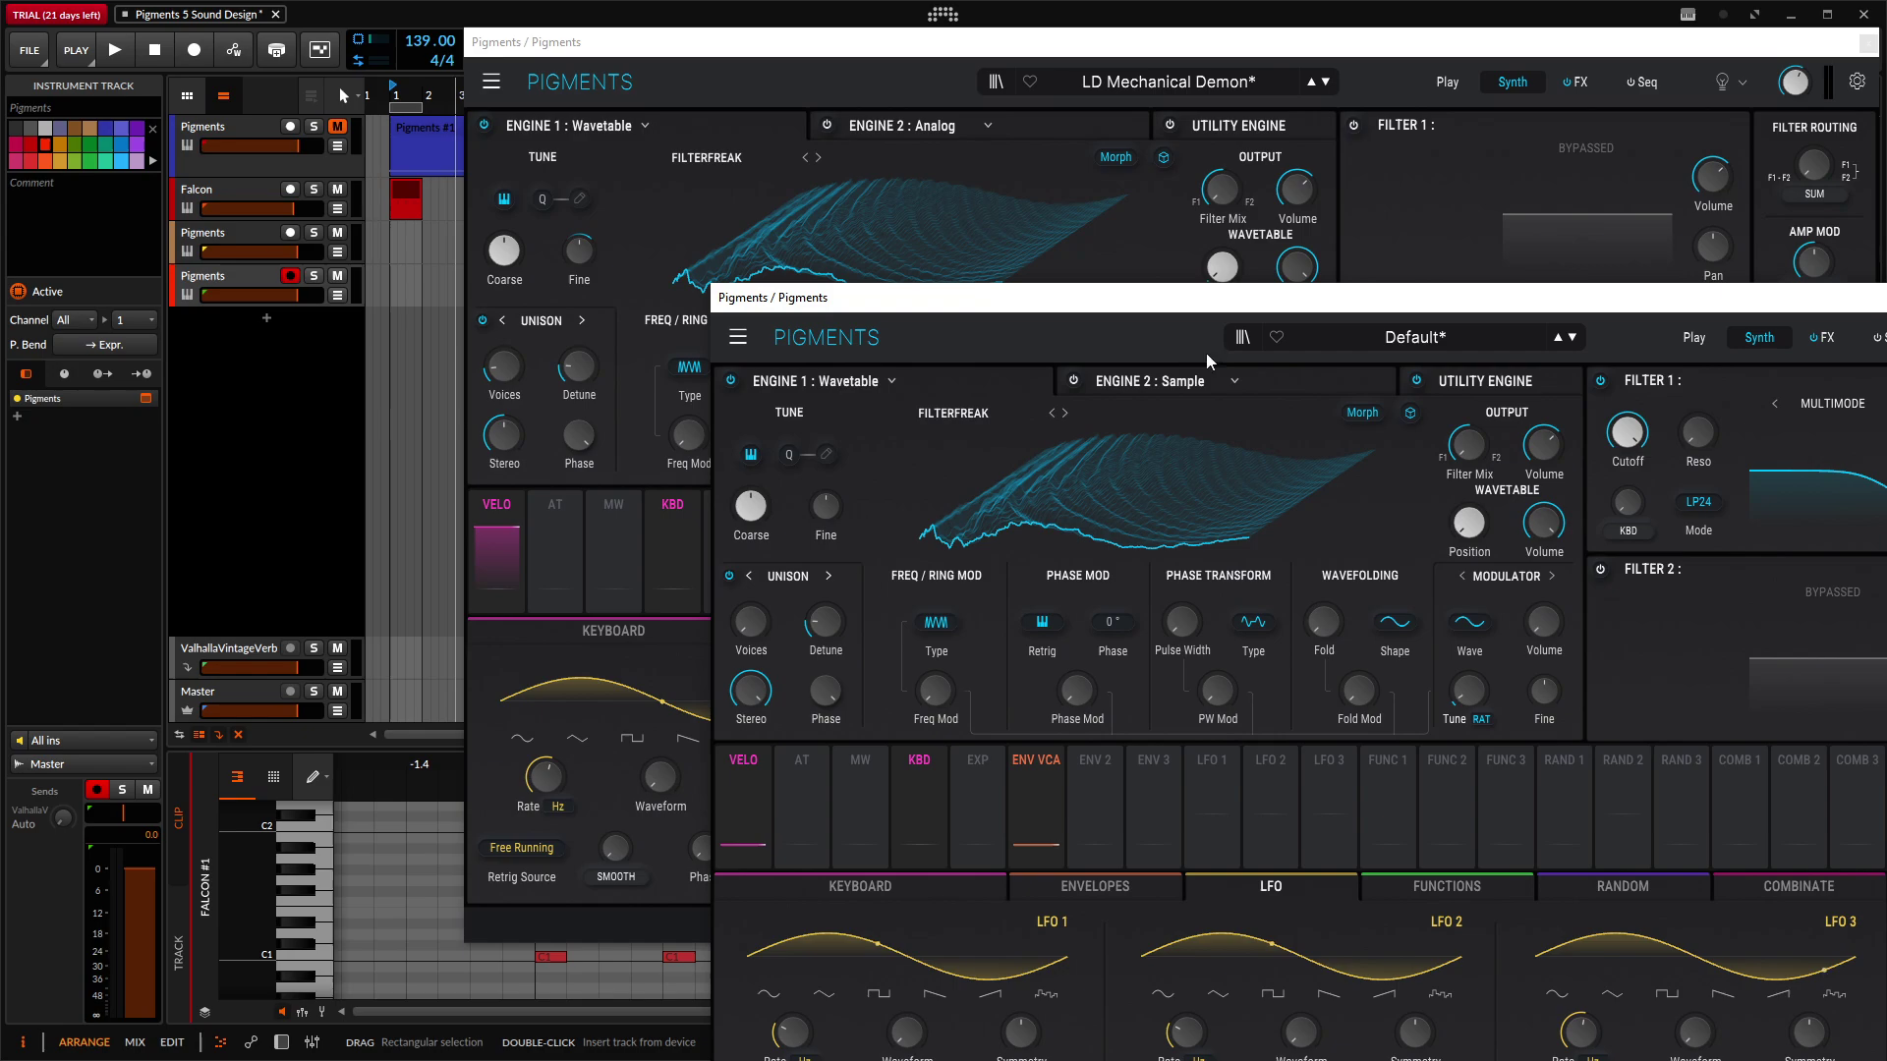
Step: Assign Env 2 to Engine 1's wavetable Position in the Default patch, following the reference patch's amount of 0.30
{"action": "left_click_drag", "start_coordinate": [1020, 306], "coordinate": [1038, 397]}
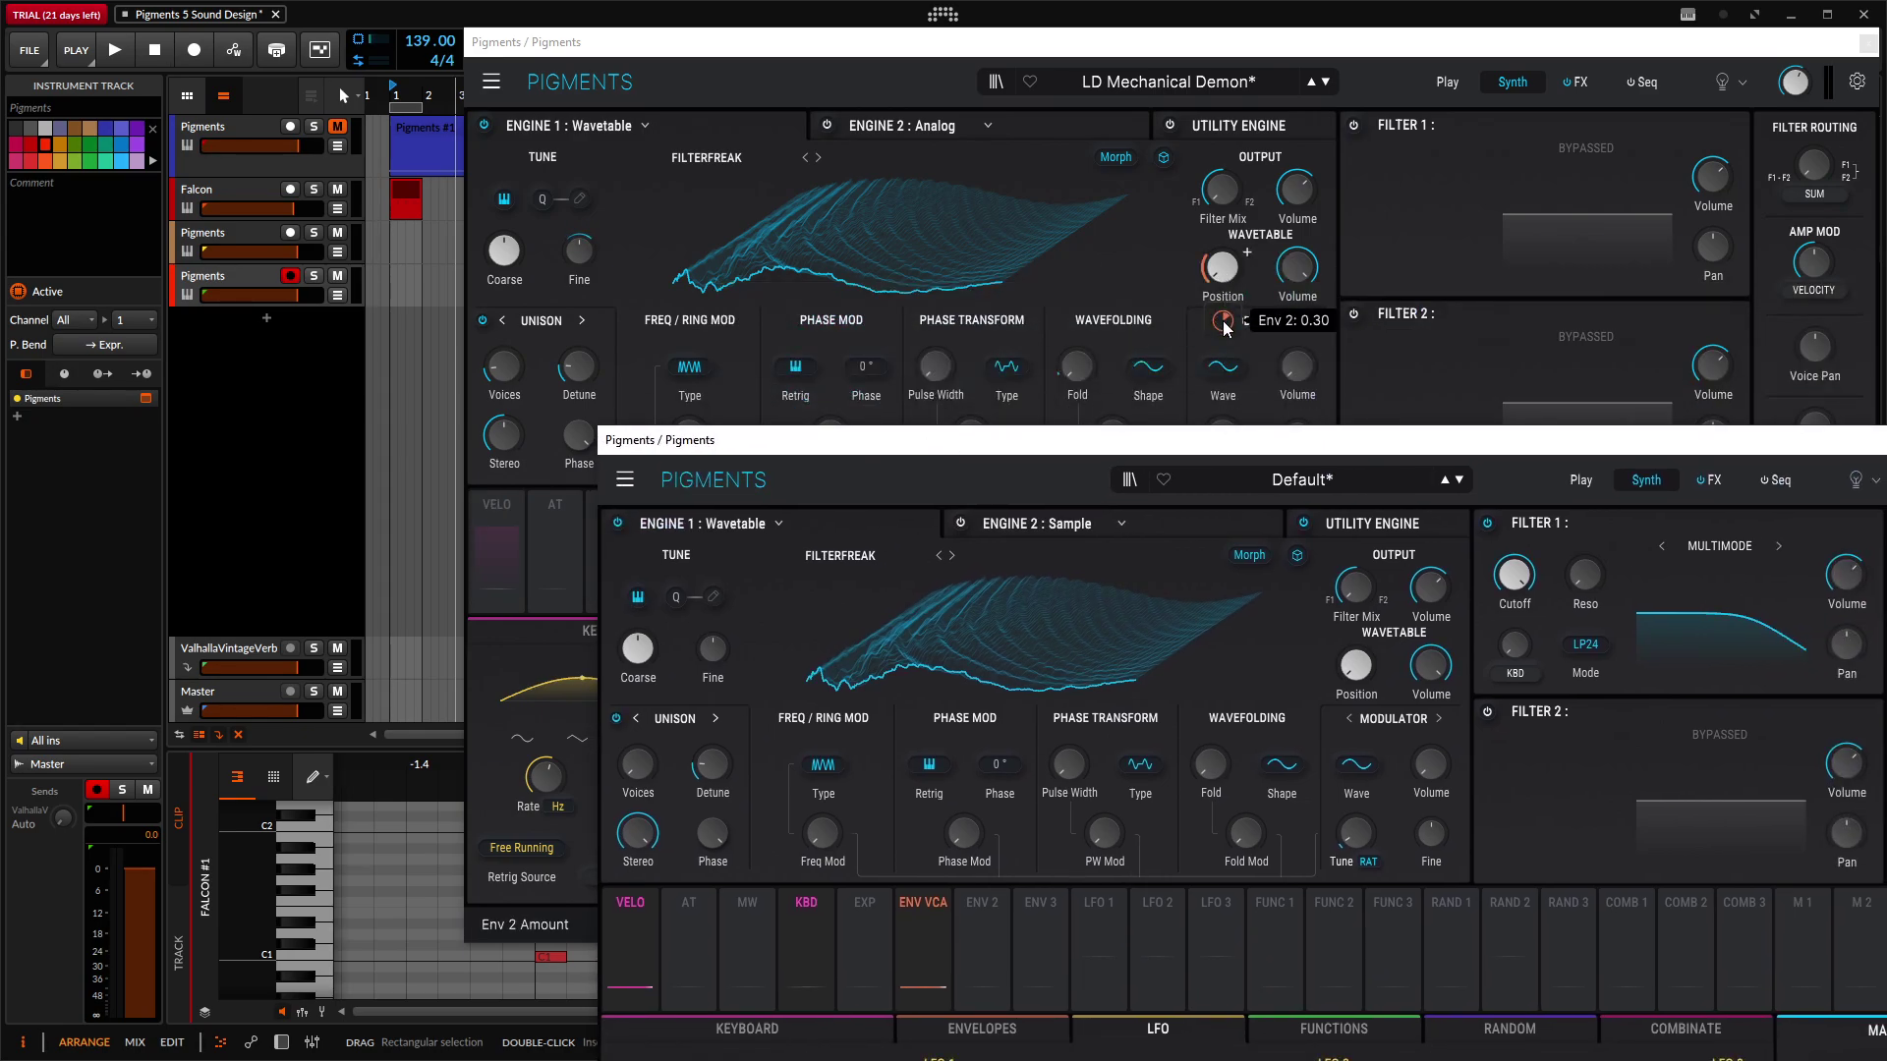
{"action": "left_click_drag", "start_coordinate": [1307, 439], "coordinate": [1171, 258]}
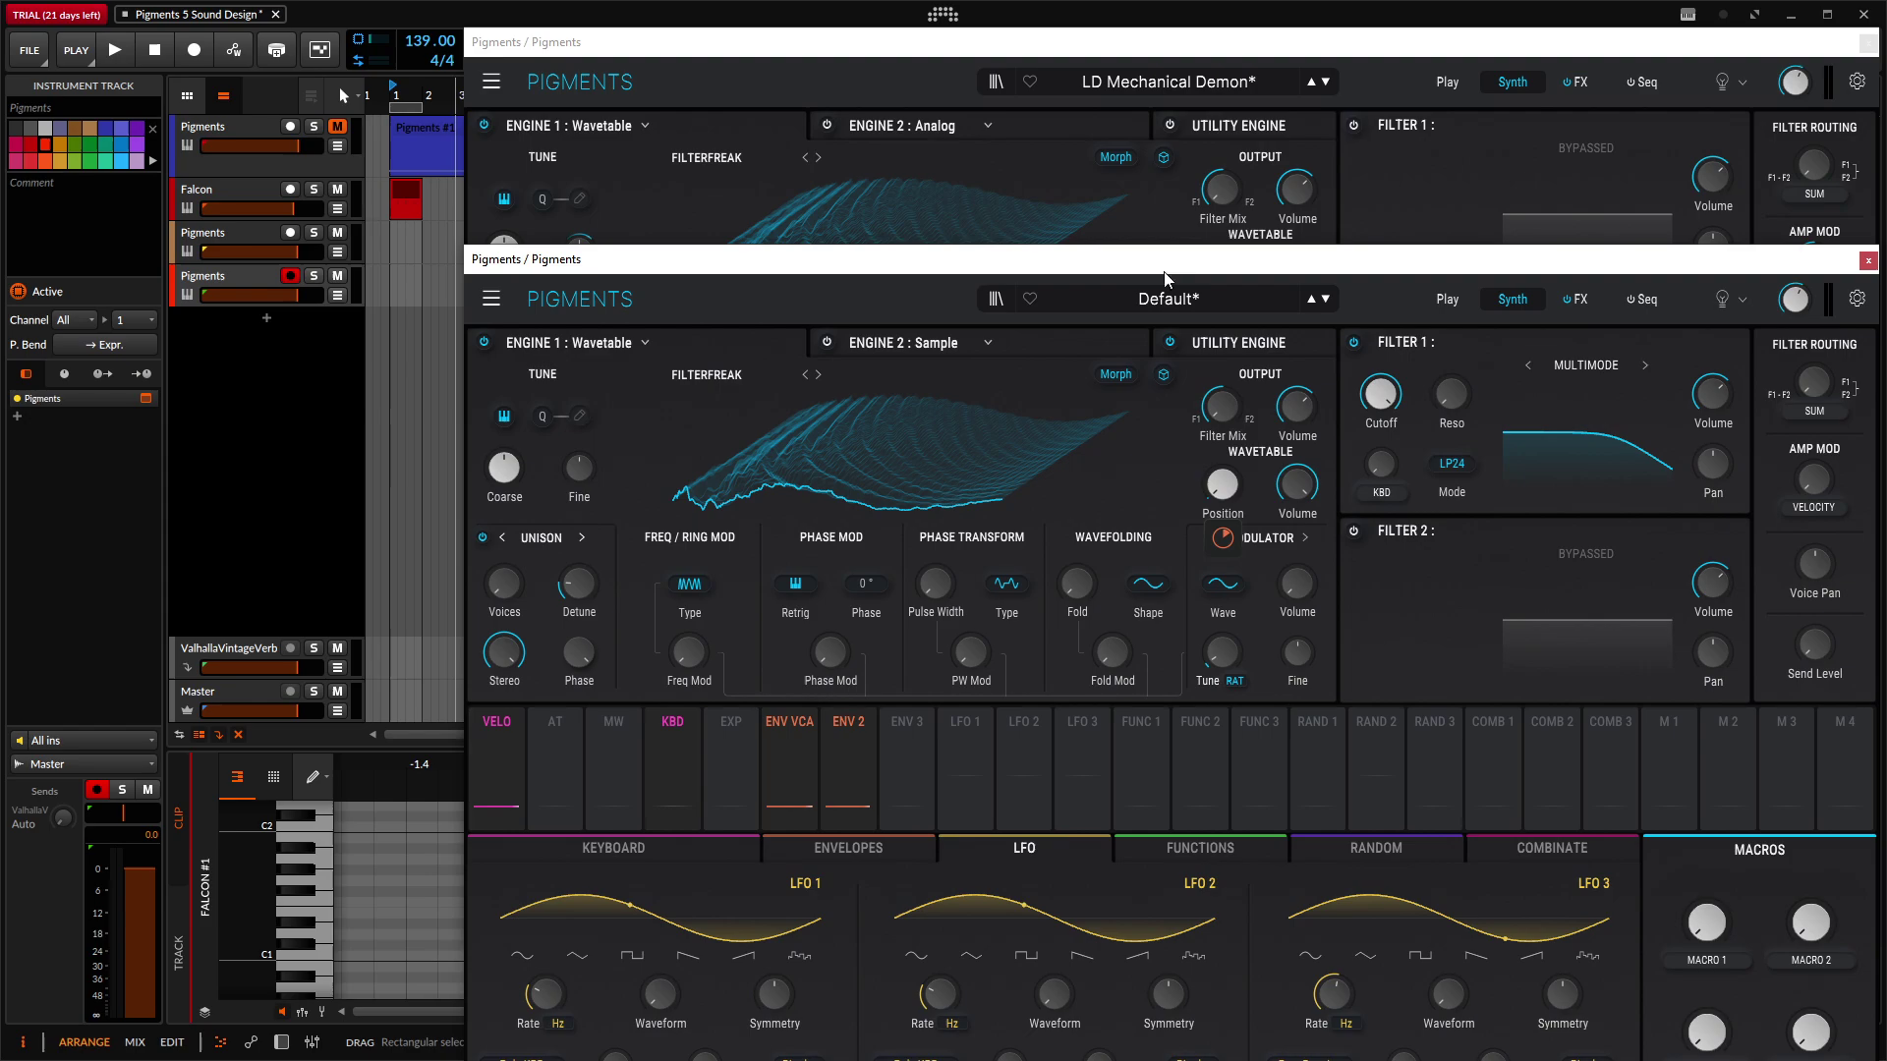
Step: Show the envelopes of both patches side by side and shorten the Default patch's Env 2 Decay to match the reference
{"action": "left_click_drag", "start_coordinate": [1127, 54], "coordinate": [671, 55]}
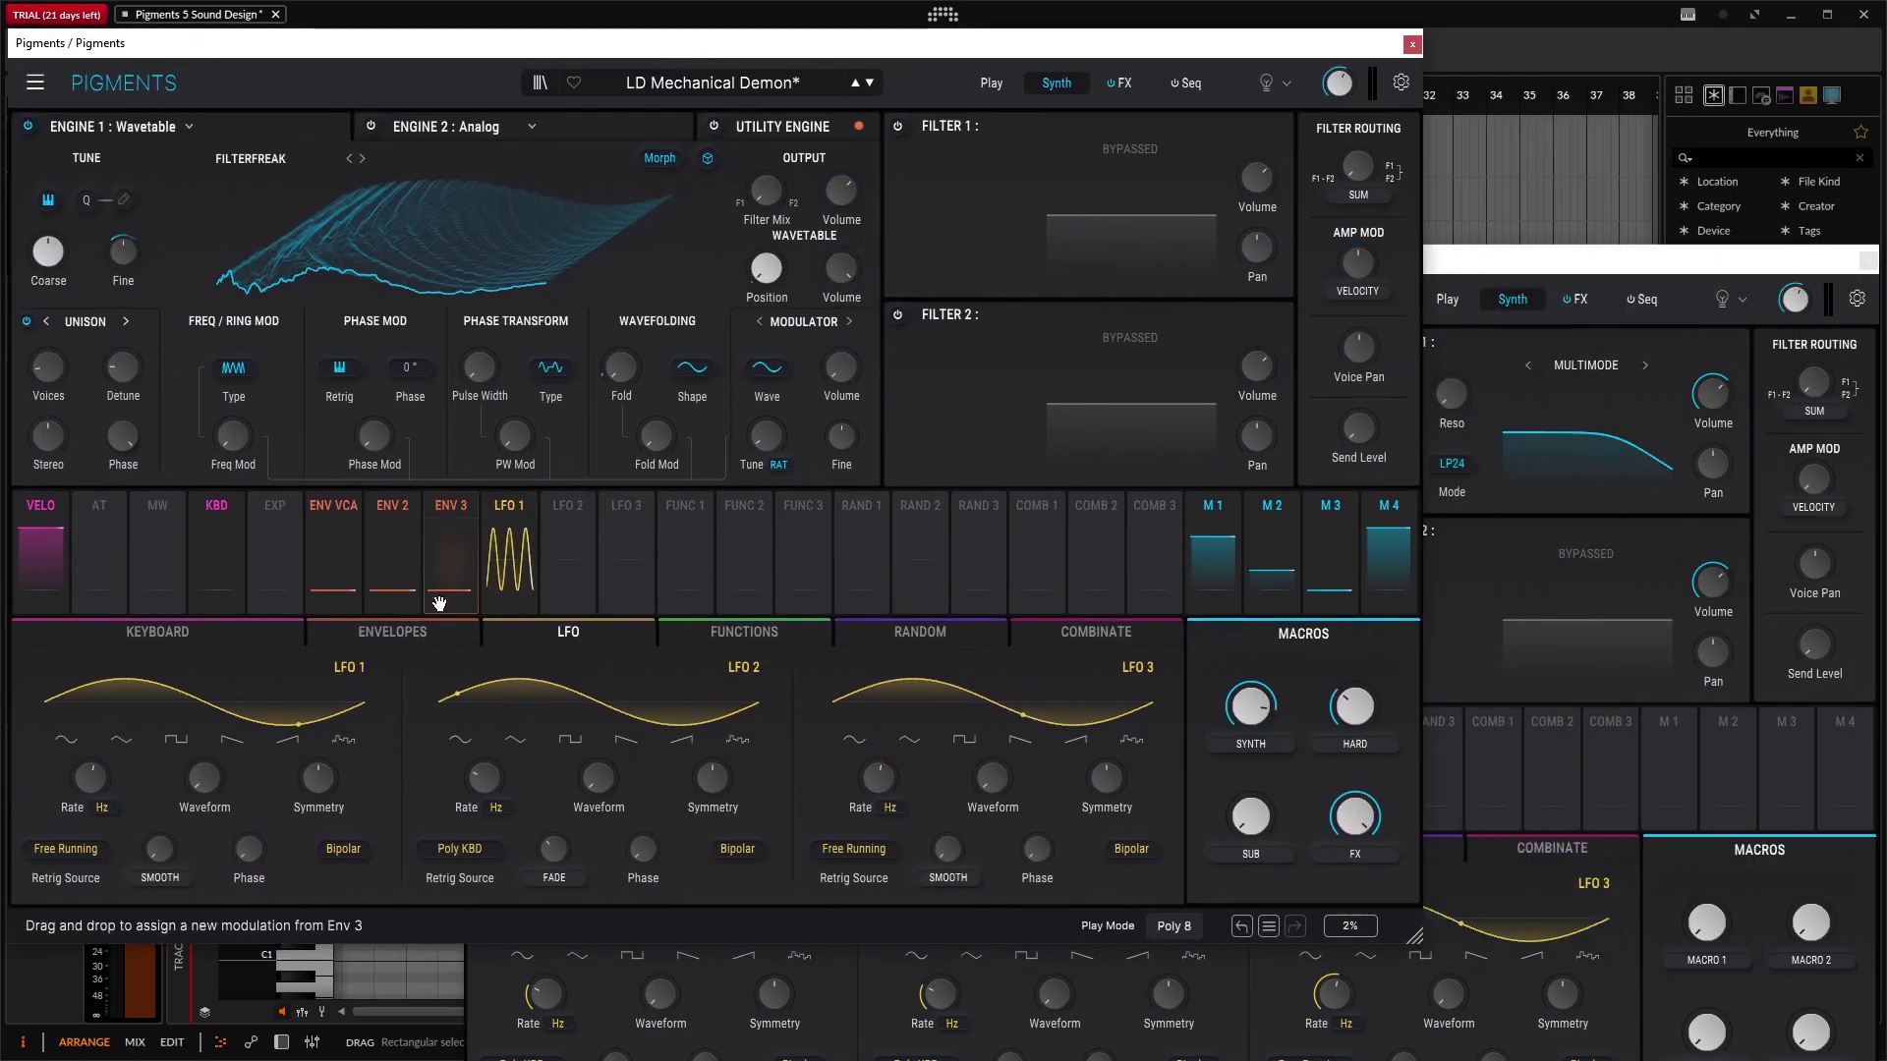
{"action": "left_click", "coordinate": [411, 633]}
{"action": "left_click", "coordinate": [1466, 263]}
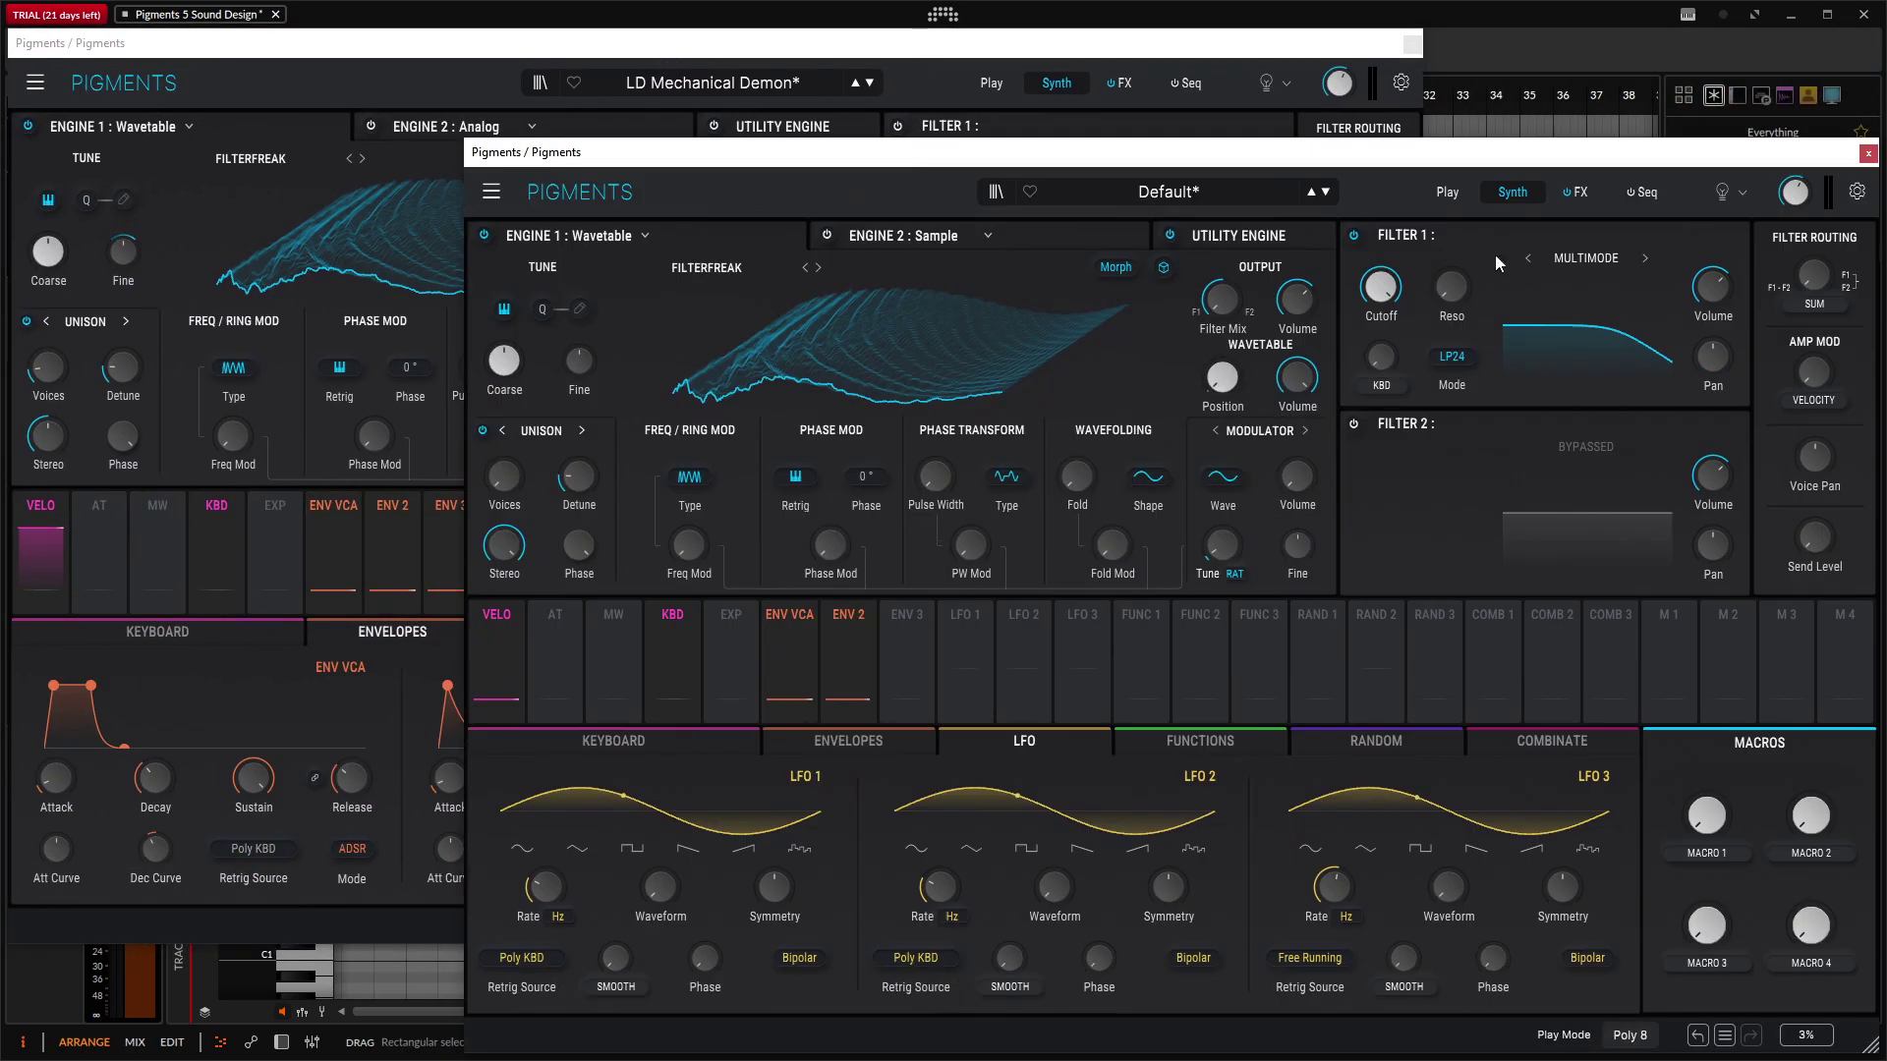
{"action": "left_click", "coordinate": [863, 745]}
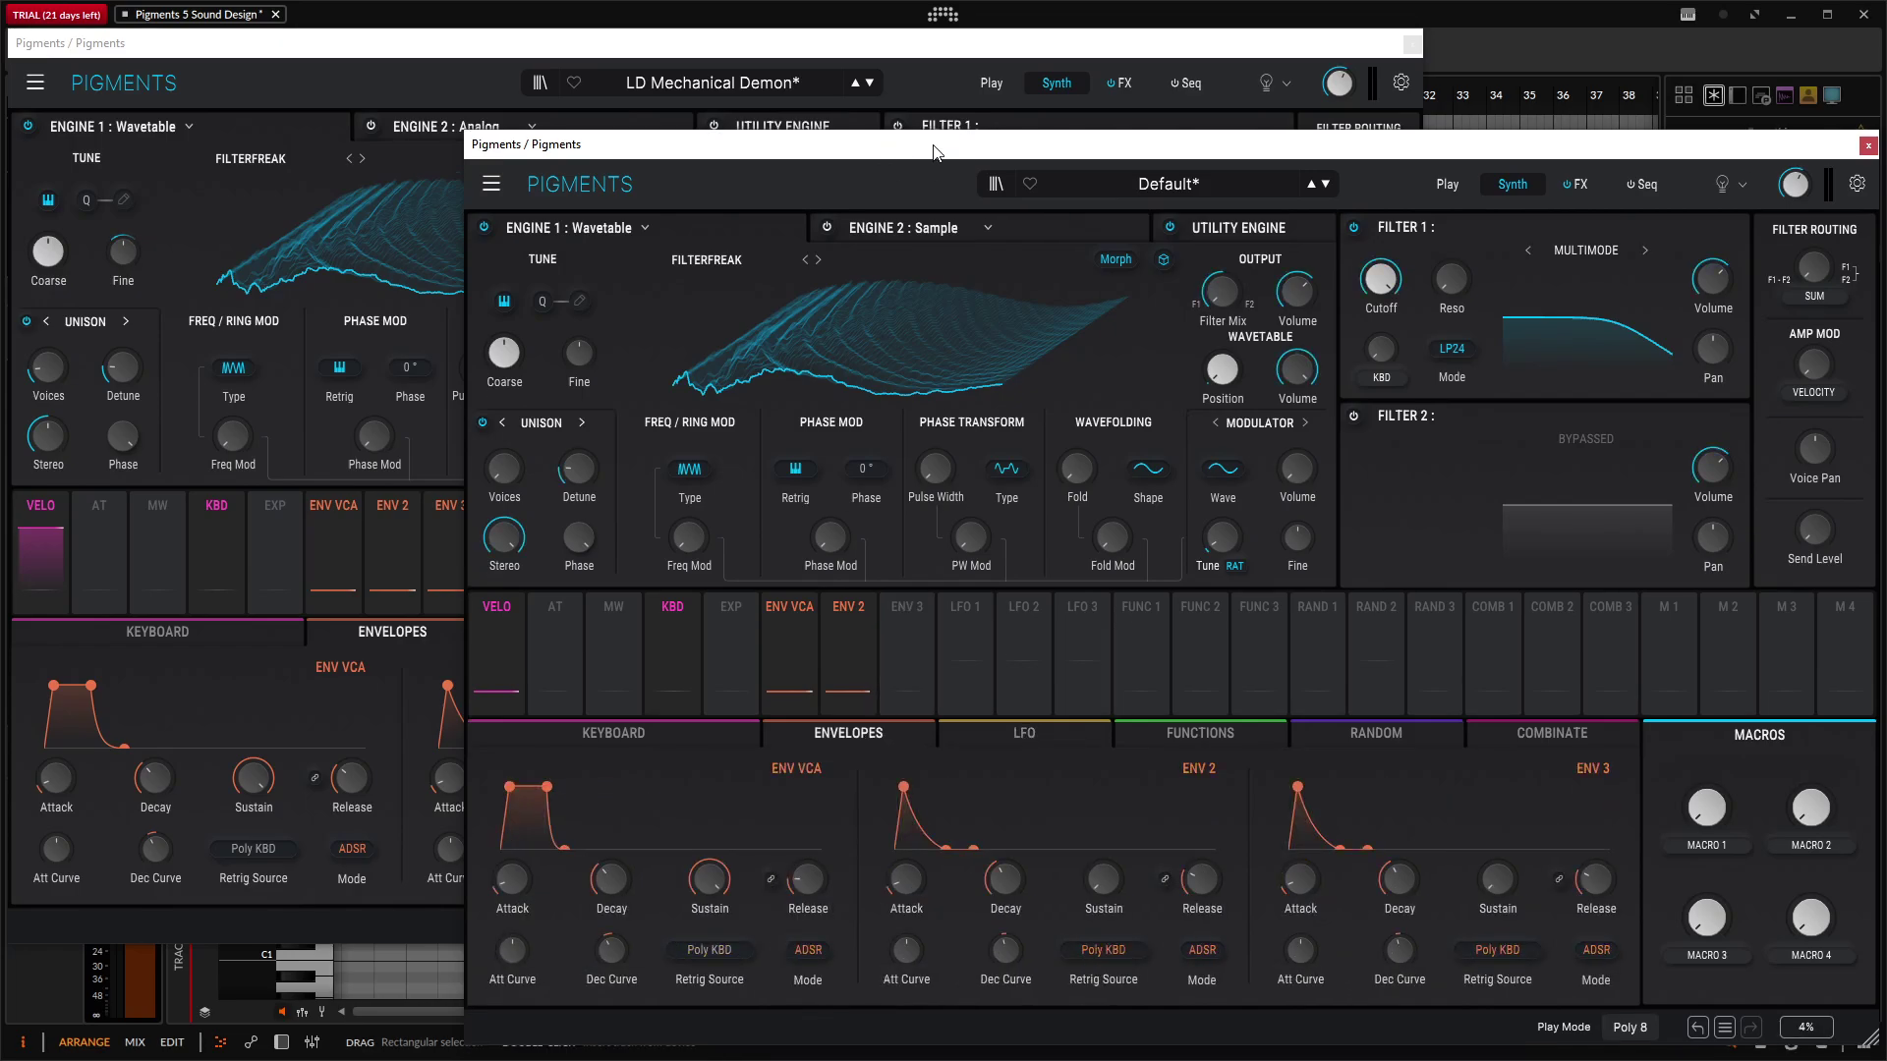
{"action": "left_click_drag", "start_coordinate": [887, 152], "coordinate": [1106, 71]}
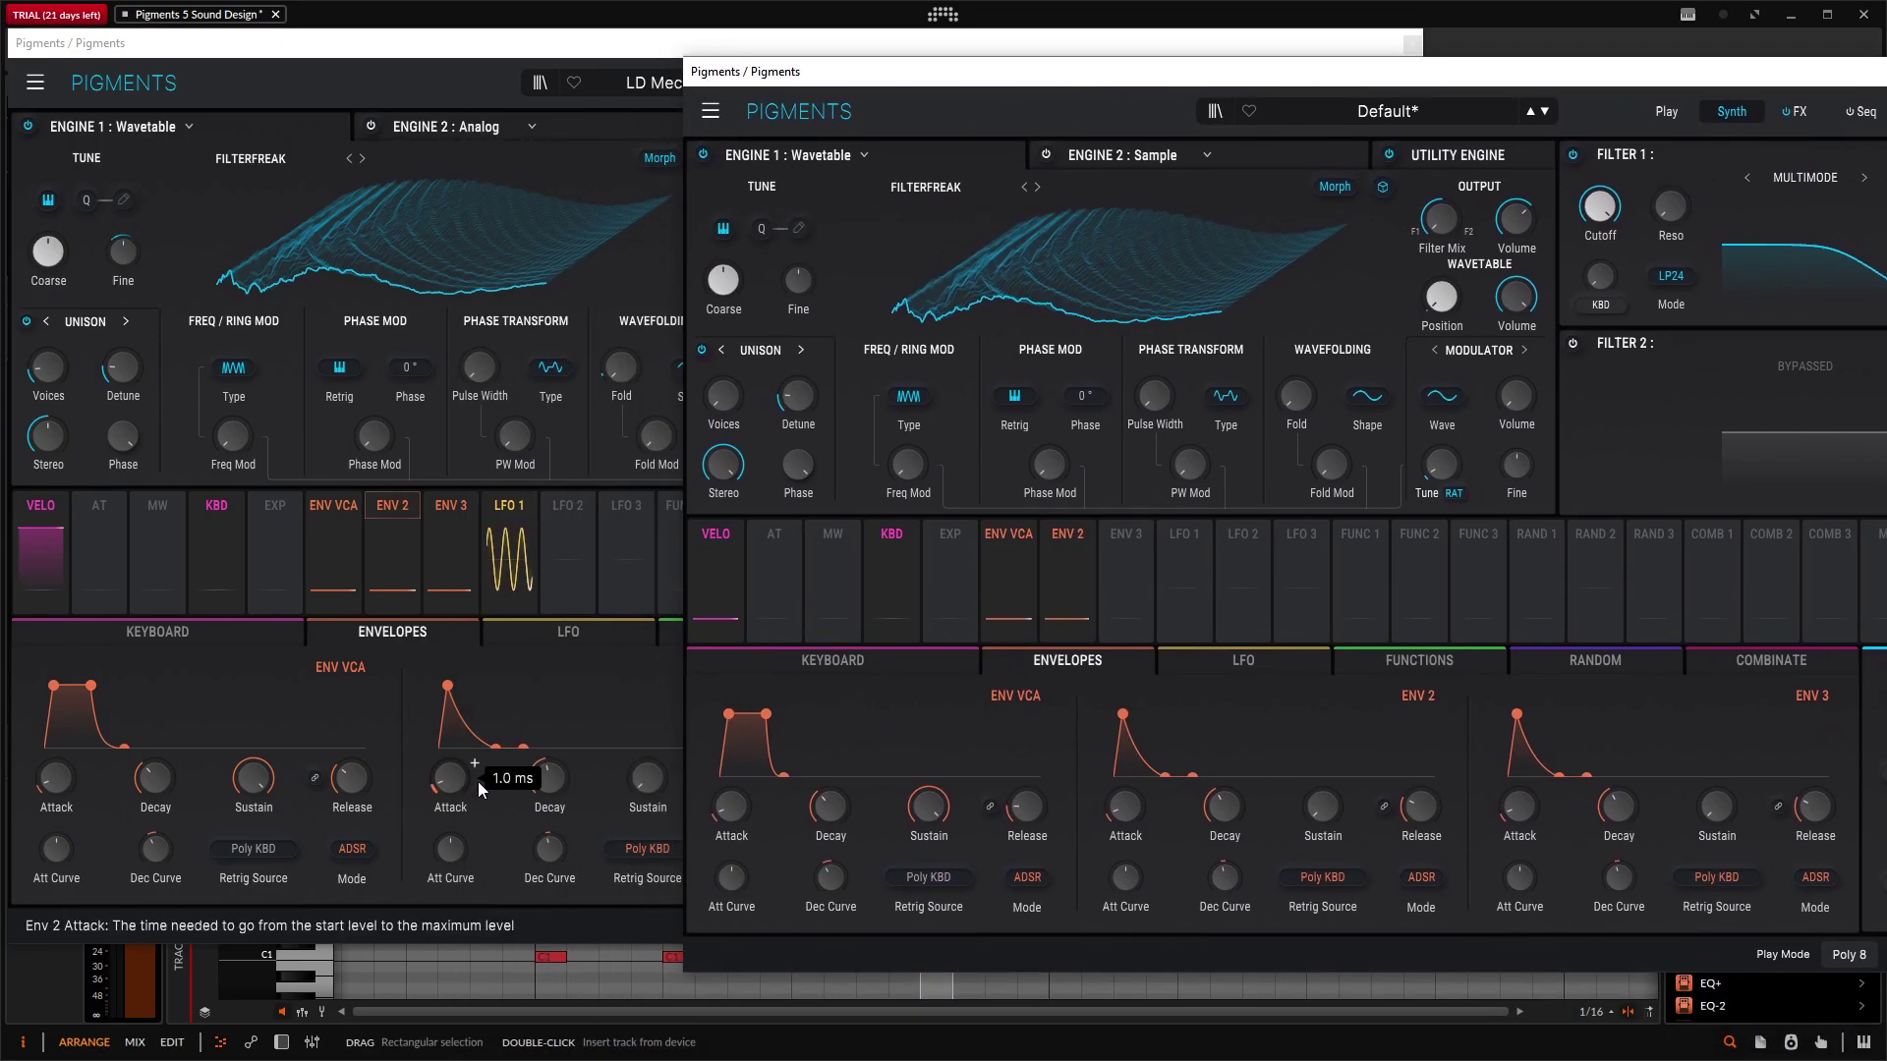
{"action": "mouse_move", "coordinate": [547, 782]}
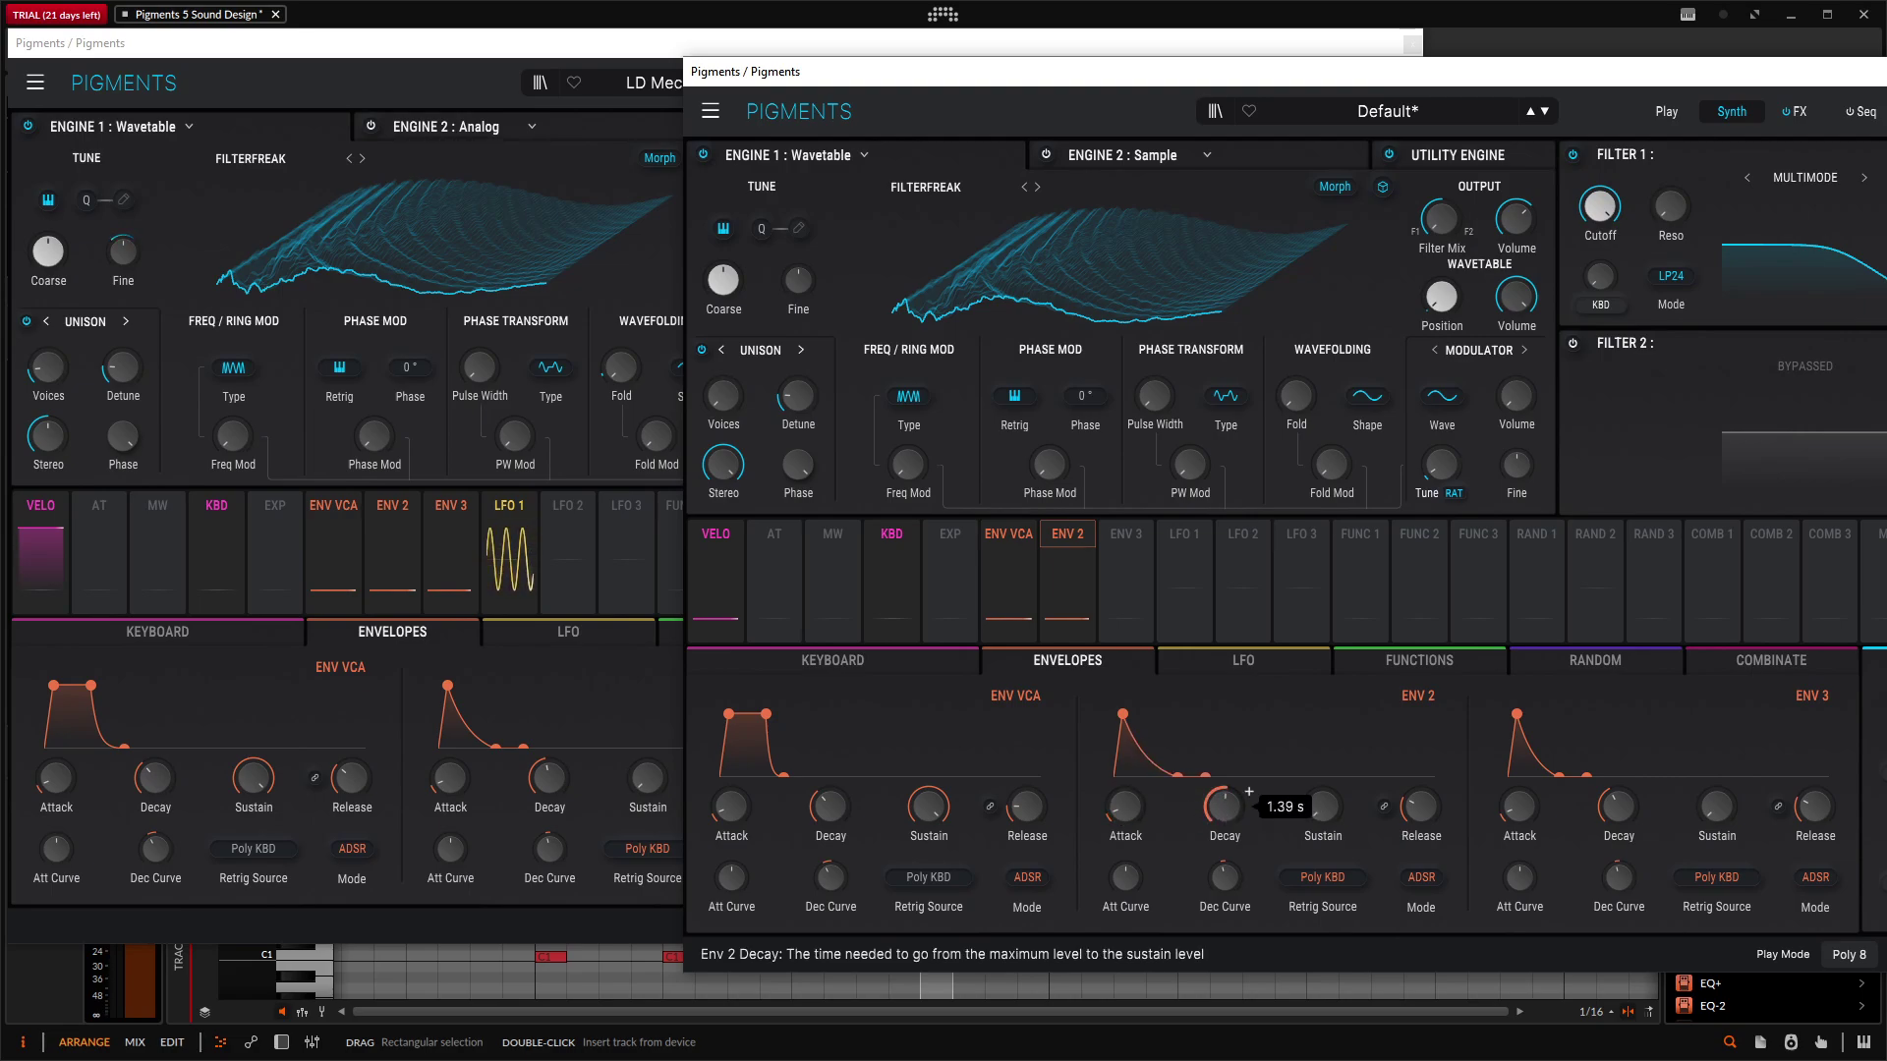
{"action": "scroll", "coordinate": [1249, 791], "scroll_direction": "down", "scroll_amount": 3}
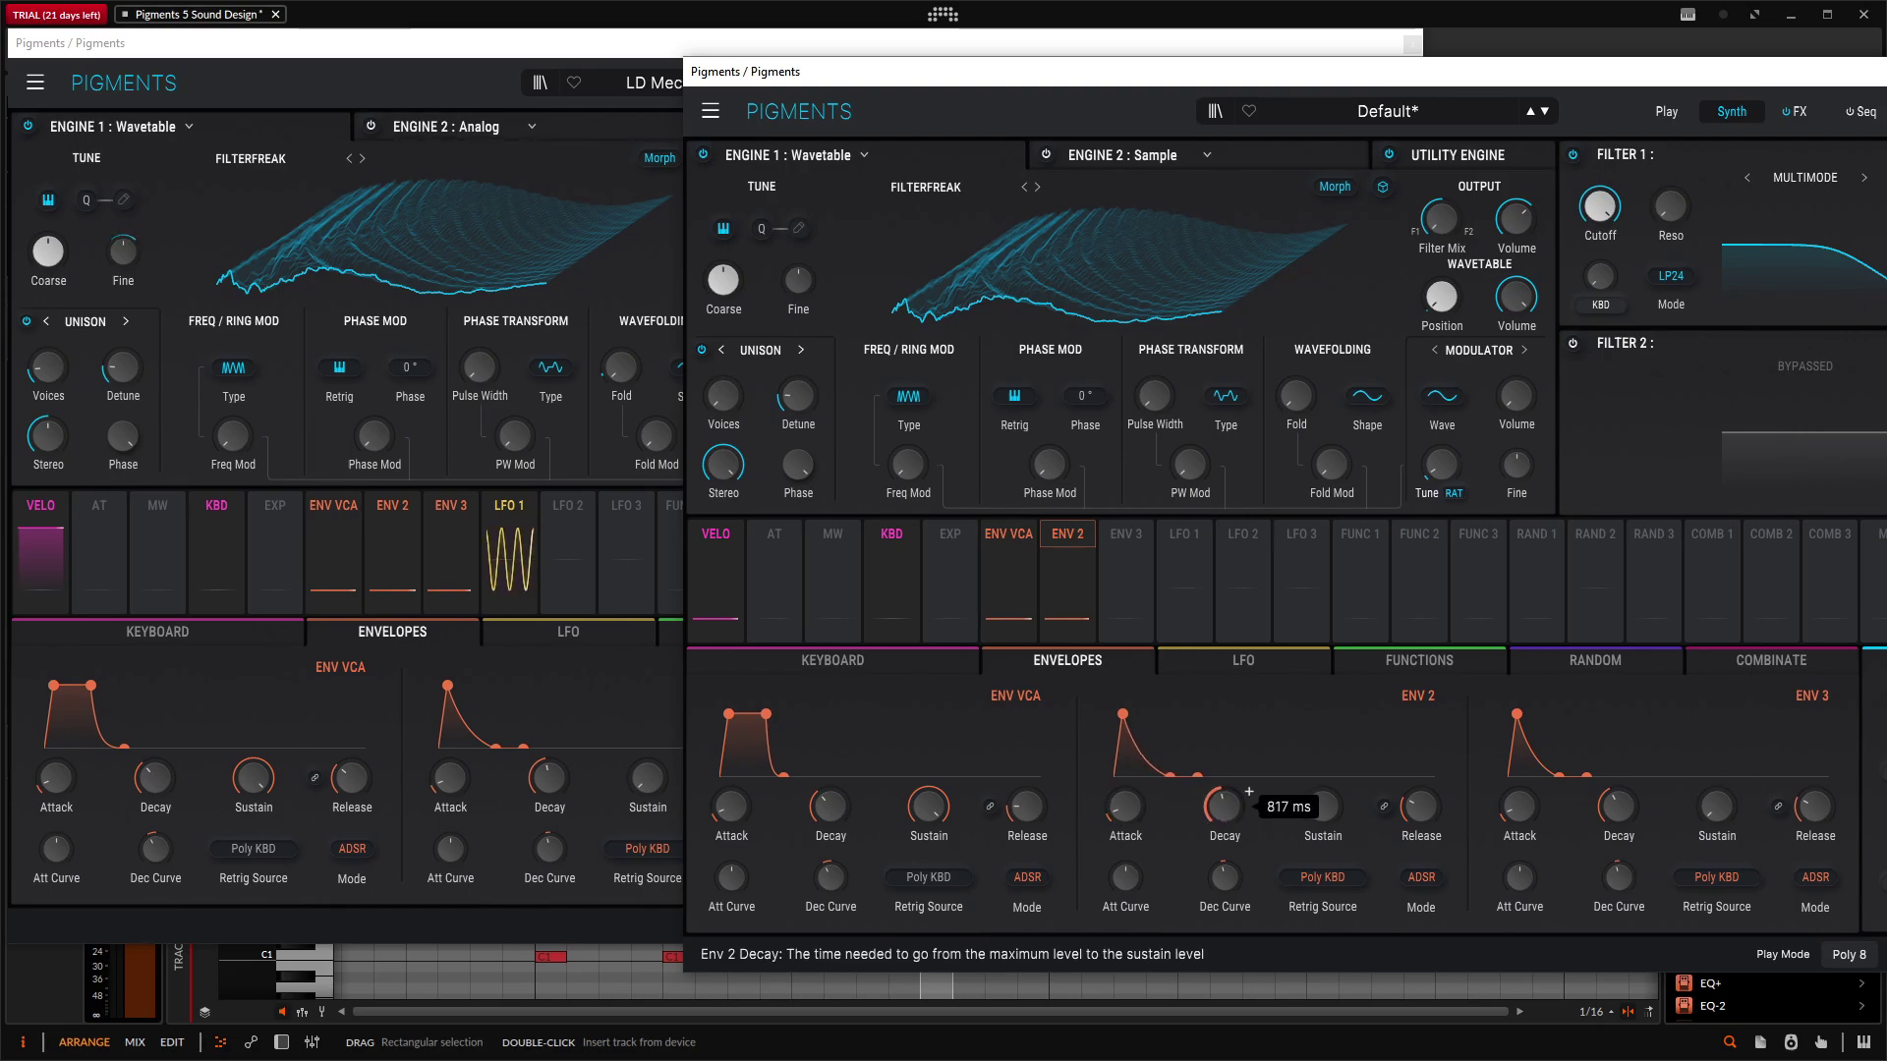
{"action": "scroll", "coordinate": [1249, 791], "scroll_direction": "down", "scroll_amount": 1}
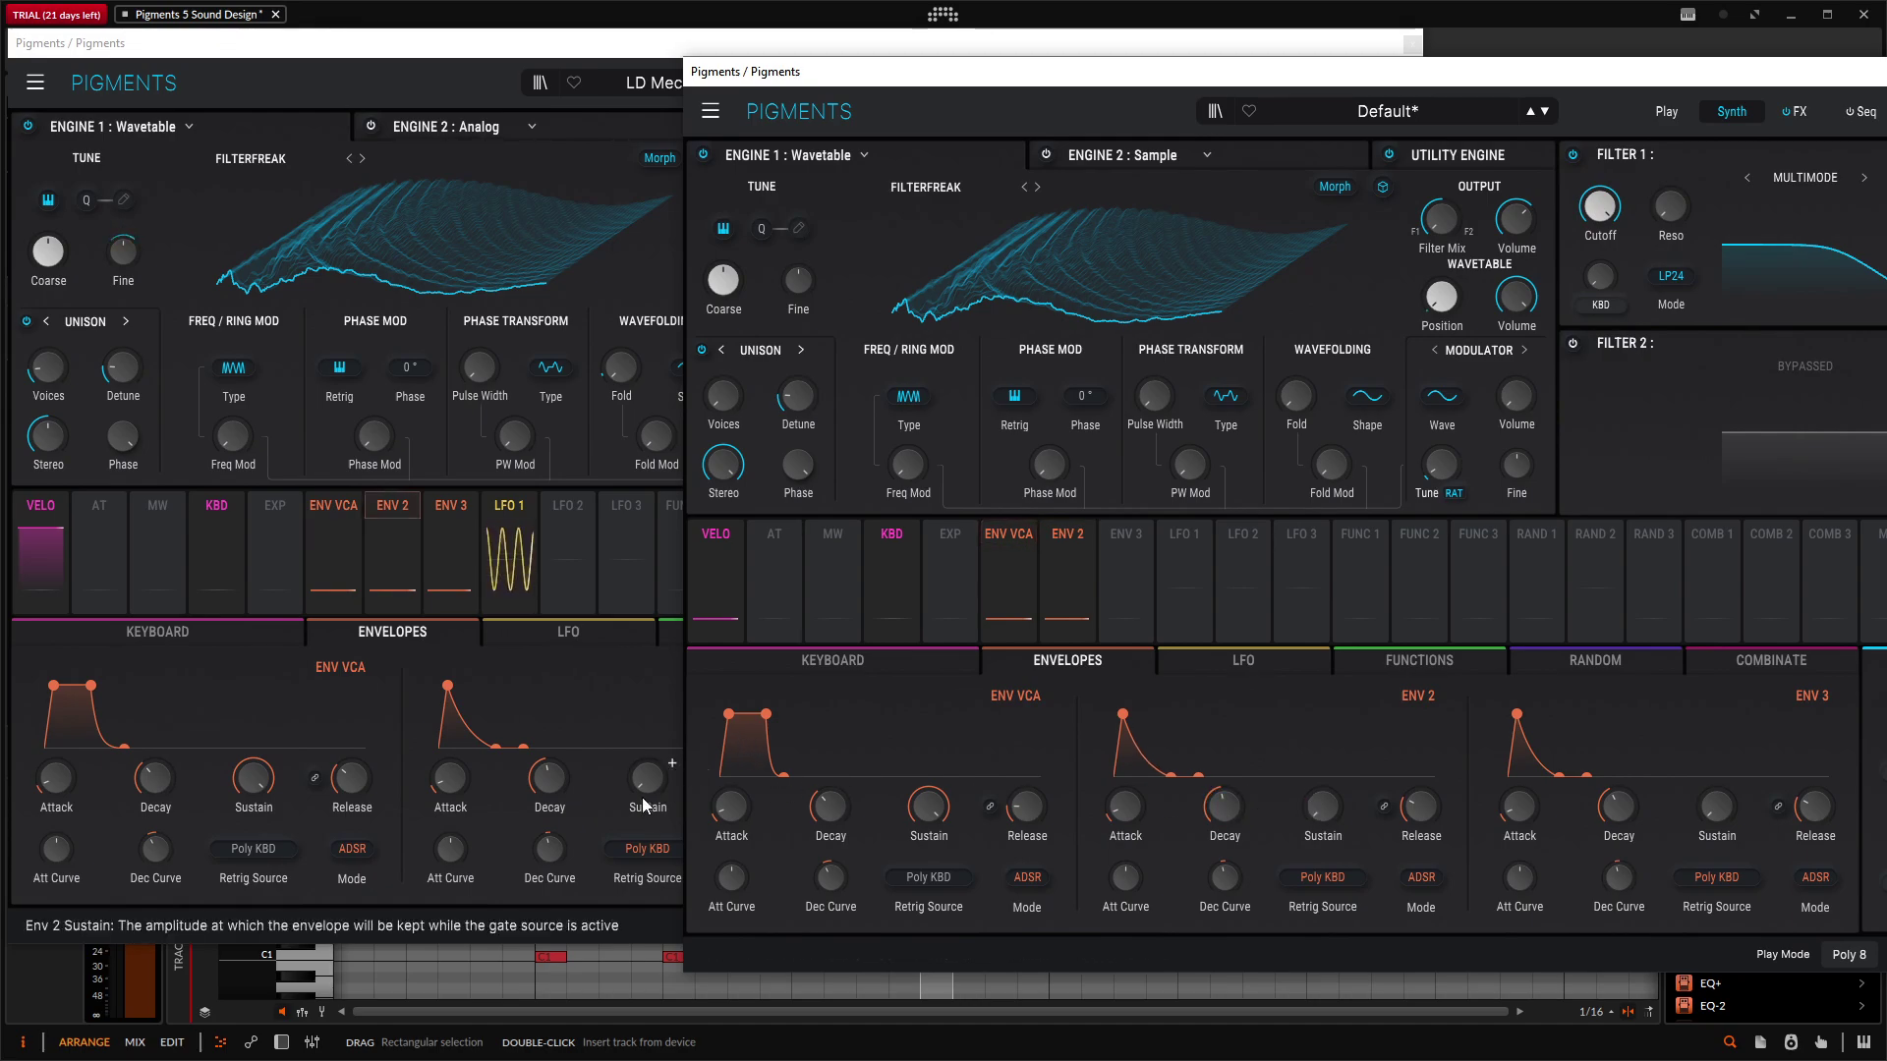
Step: Compare the remaining Env 2 settings, including Release and Decay Curve, between both patches and audition the Default patch
{"action": "left_click_drag", "start_coordinate": [937, 86], "coordinate": [1082, 105]}
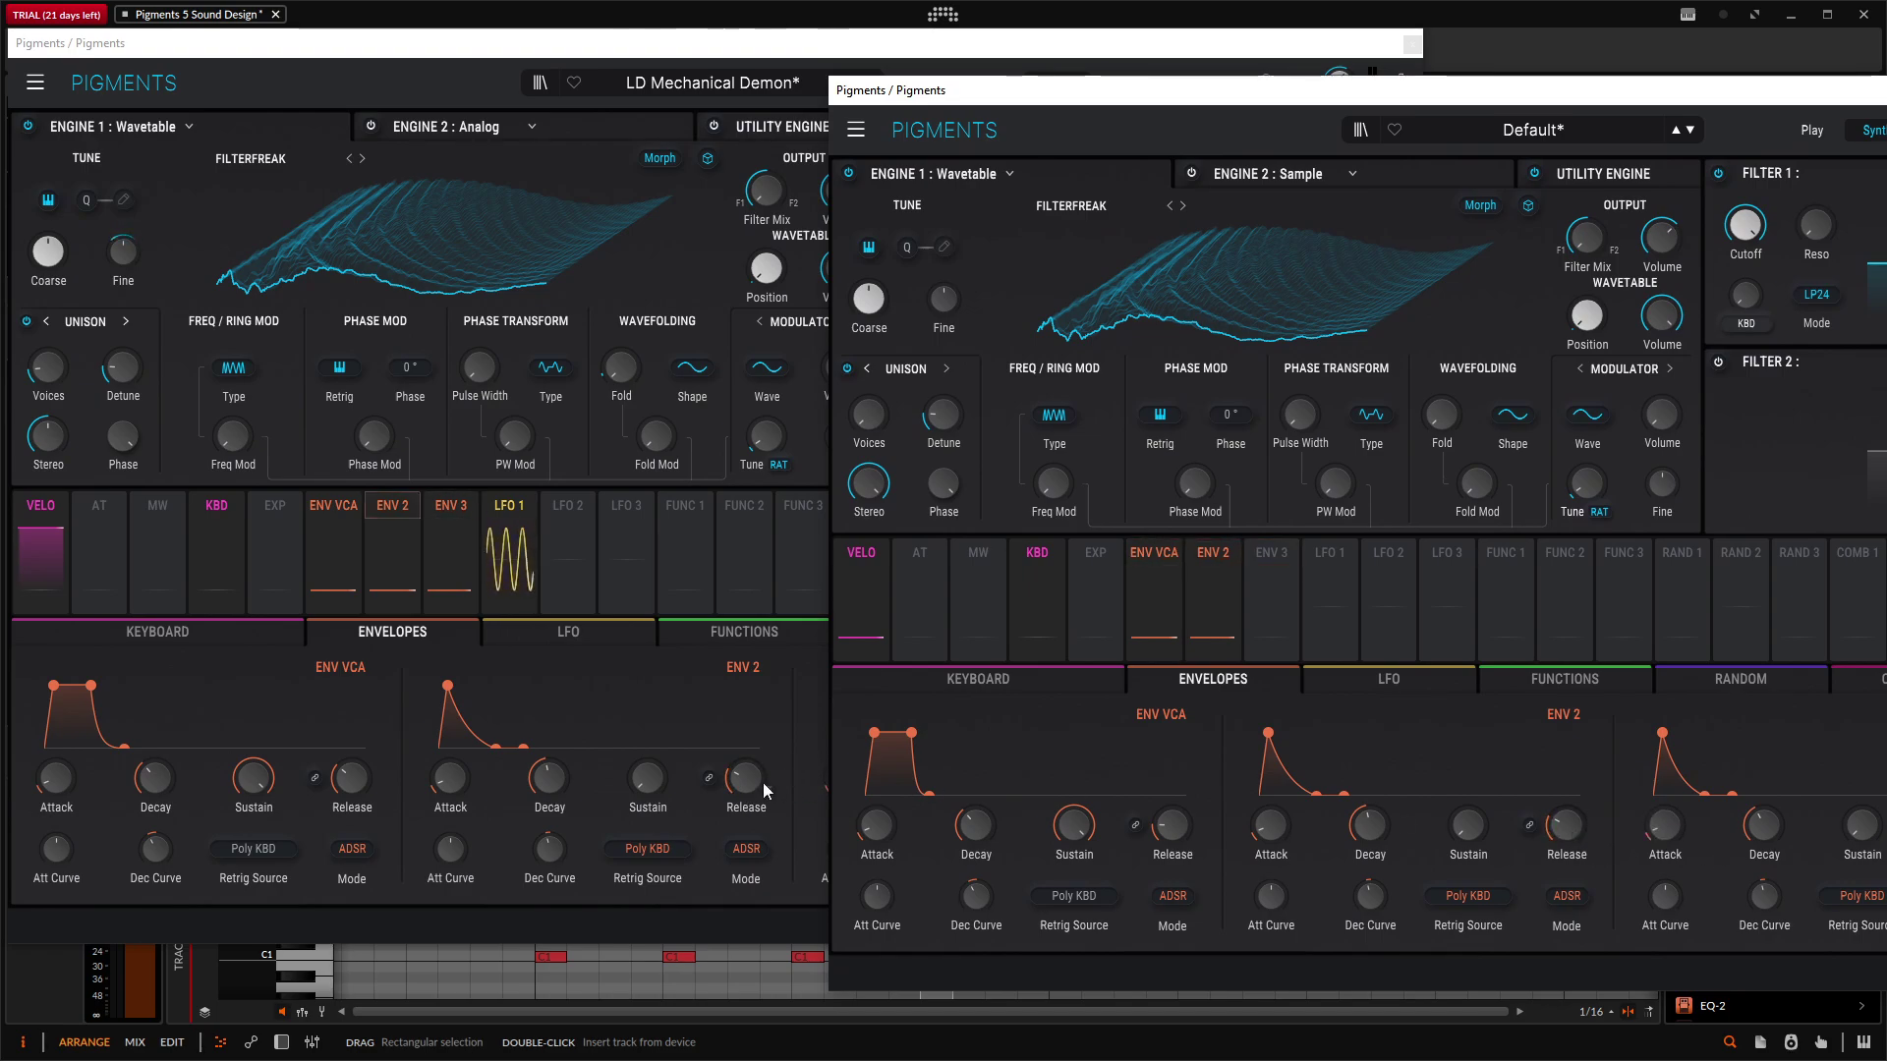
{"action": "mouse_move", "coordinate": [557, 857]}
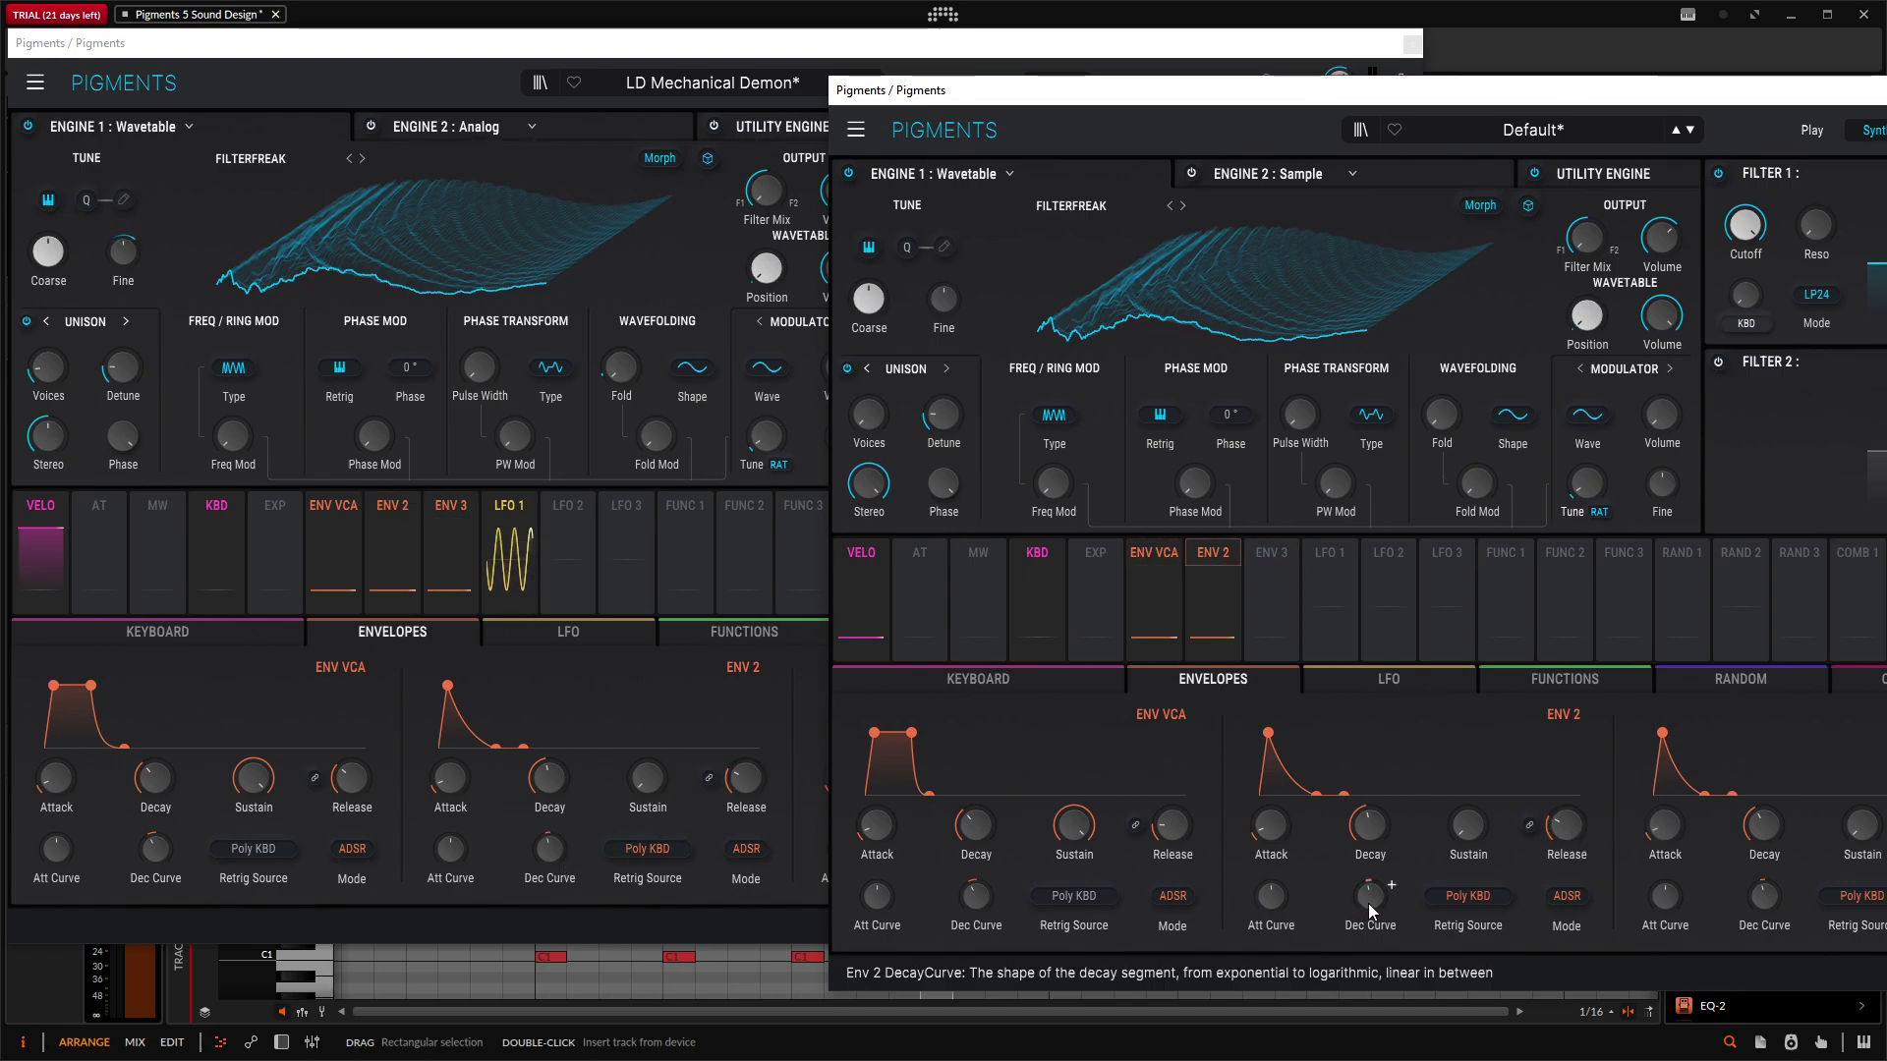
{"action": "mouse_move", "coordinate": [1341, 562]}
{"action": "left_click_drag", "start_coordinate": [1435, 96], "coordinate": [1081, 33]}
{"action": "left_click", "coordinate": [1546, 103]}
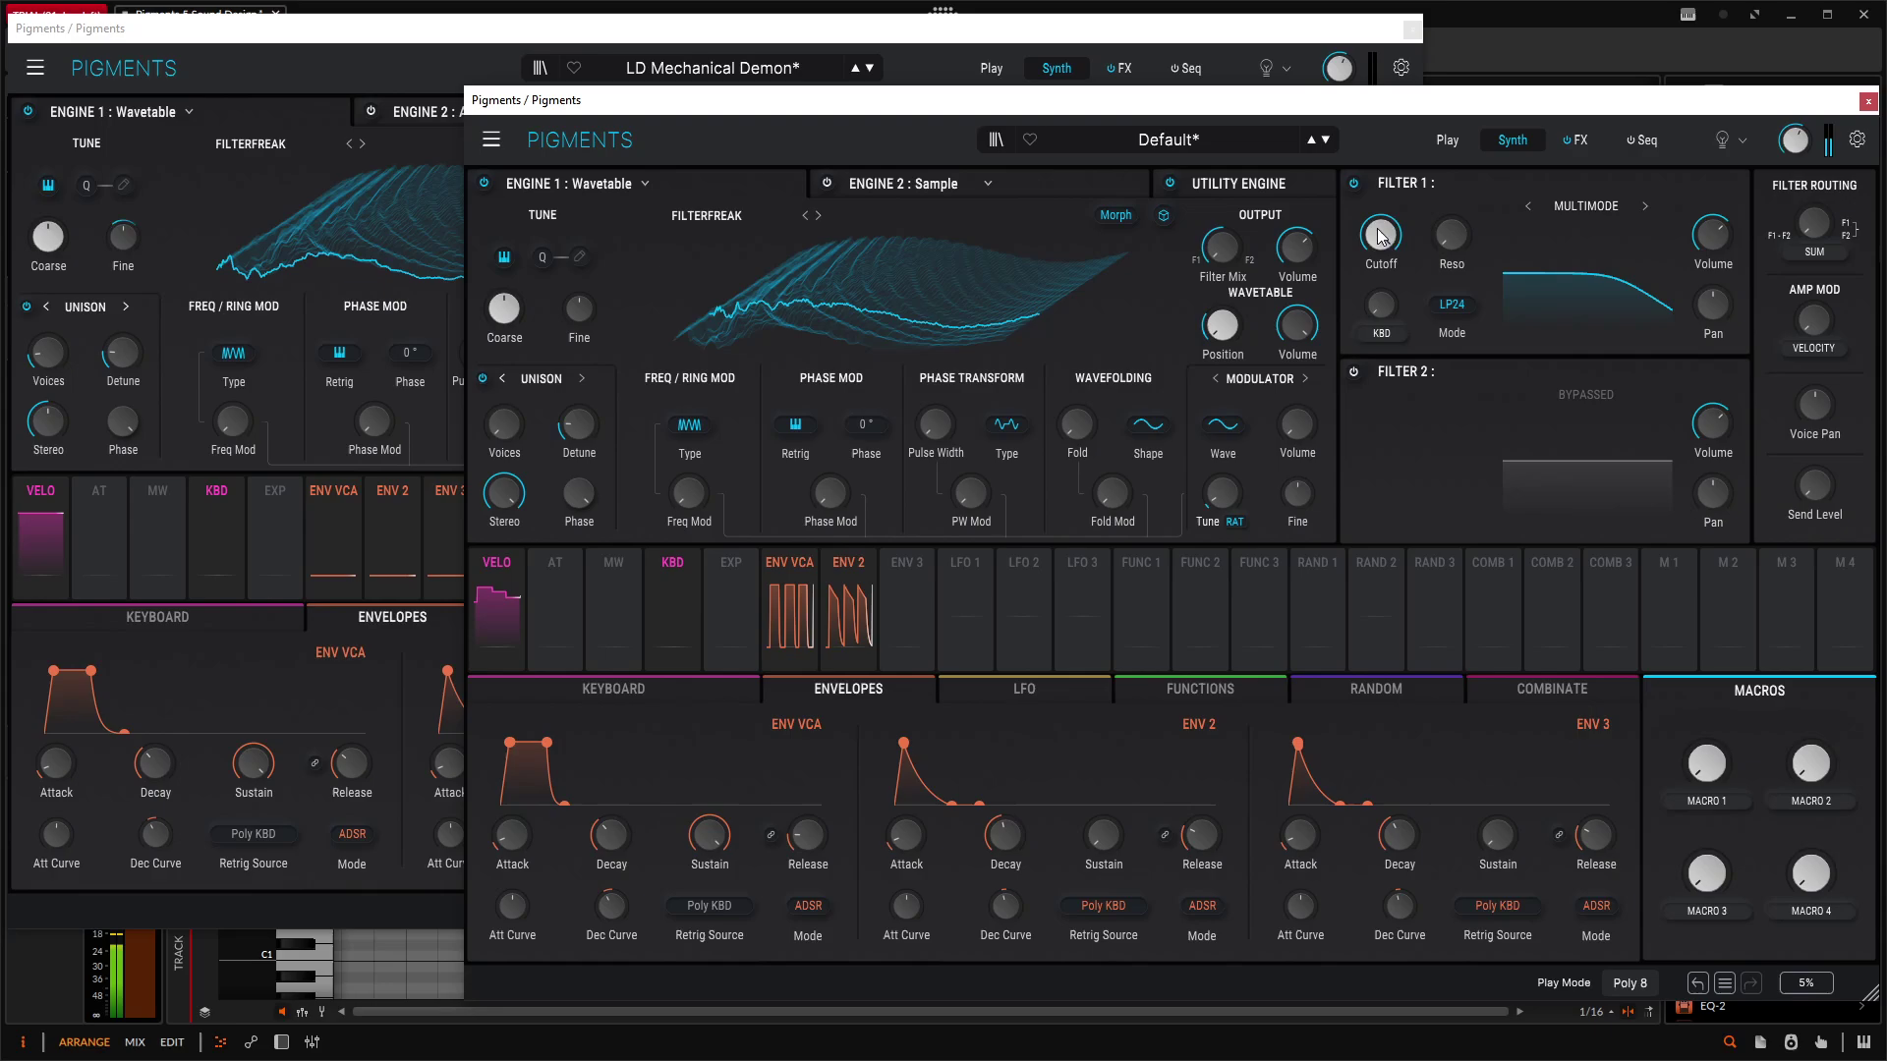
Step: Modulate Engine 1's Fine tuning with LFO 1 in the Default patch at an amount of about 0.15
{"action": "left_click_drag", "start_coordinate": [1183, 140], "coordinate": [1363, 193]}
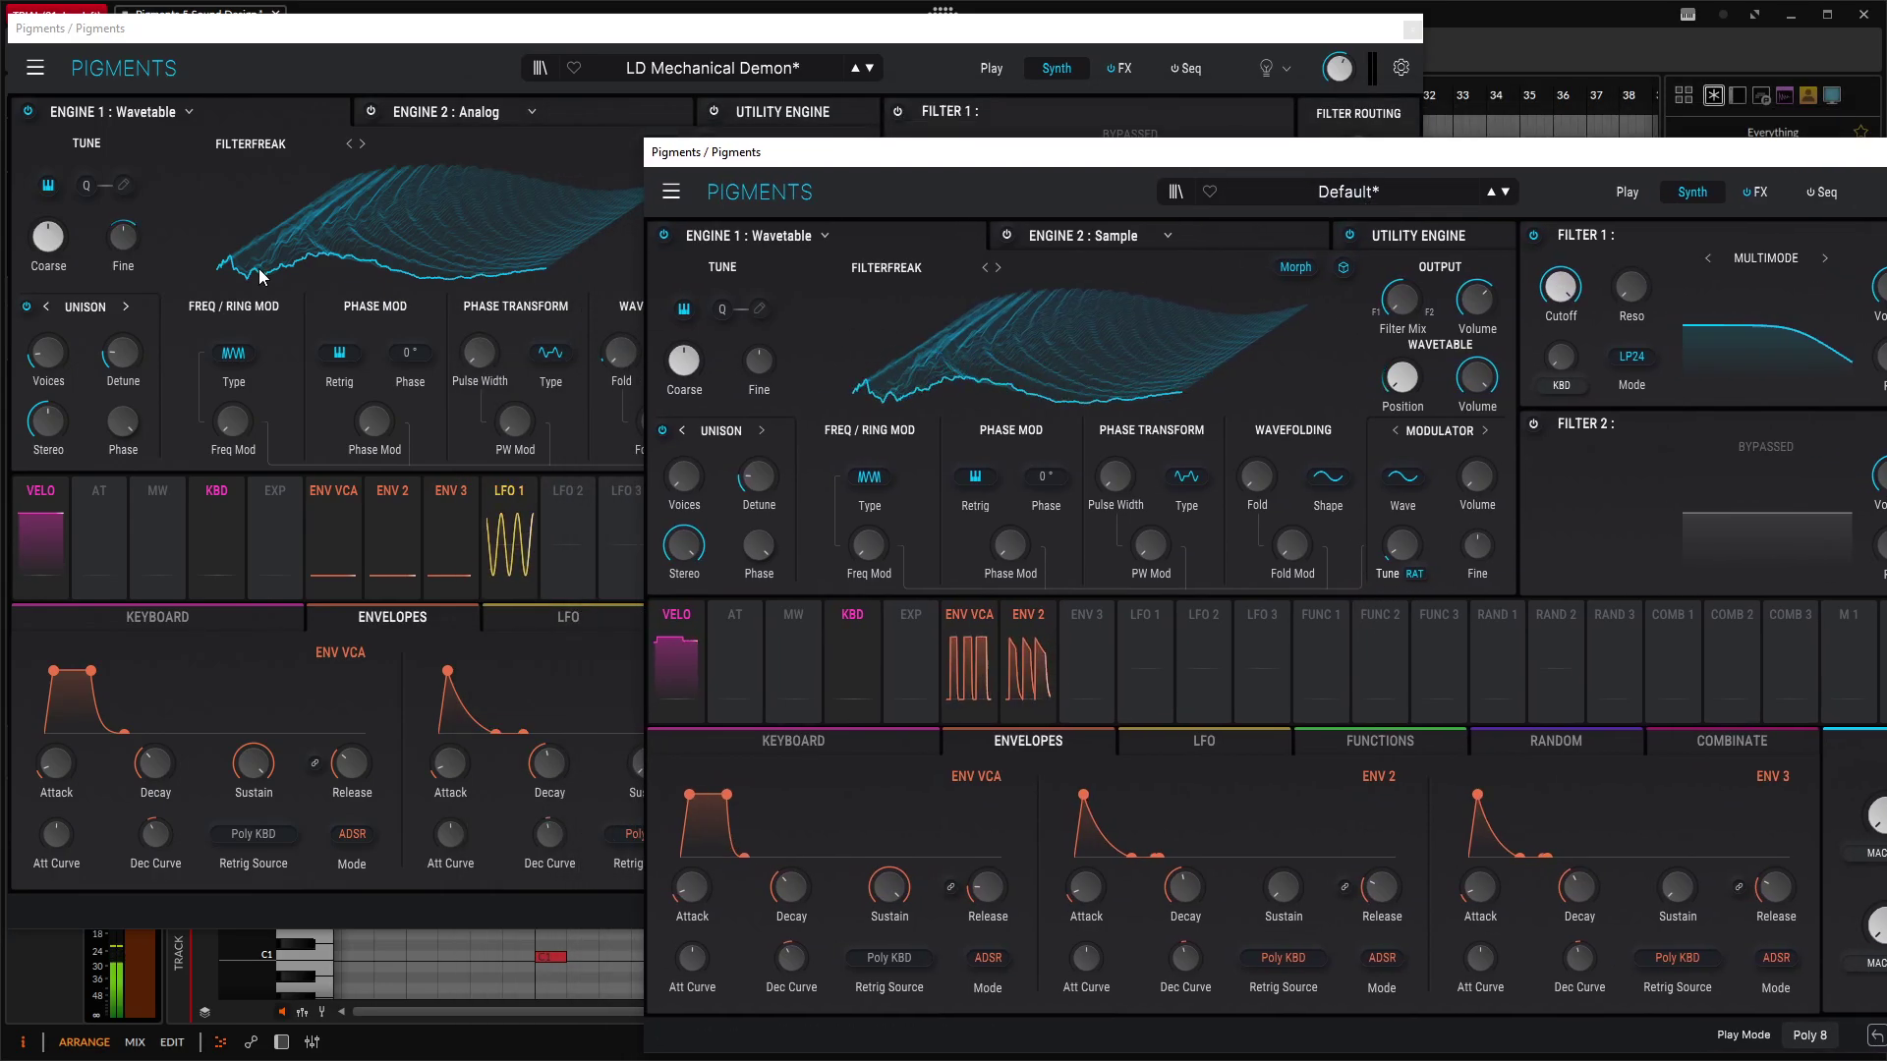
{"action": "mouse_move", "coordinate": [123, 241]}
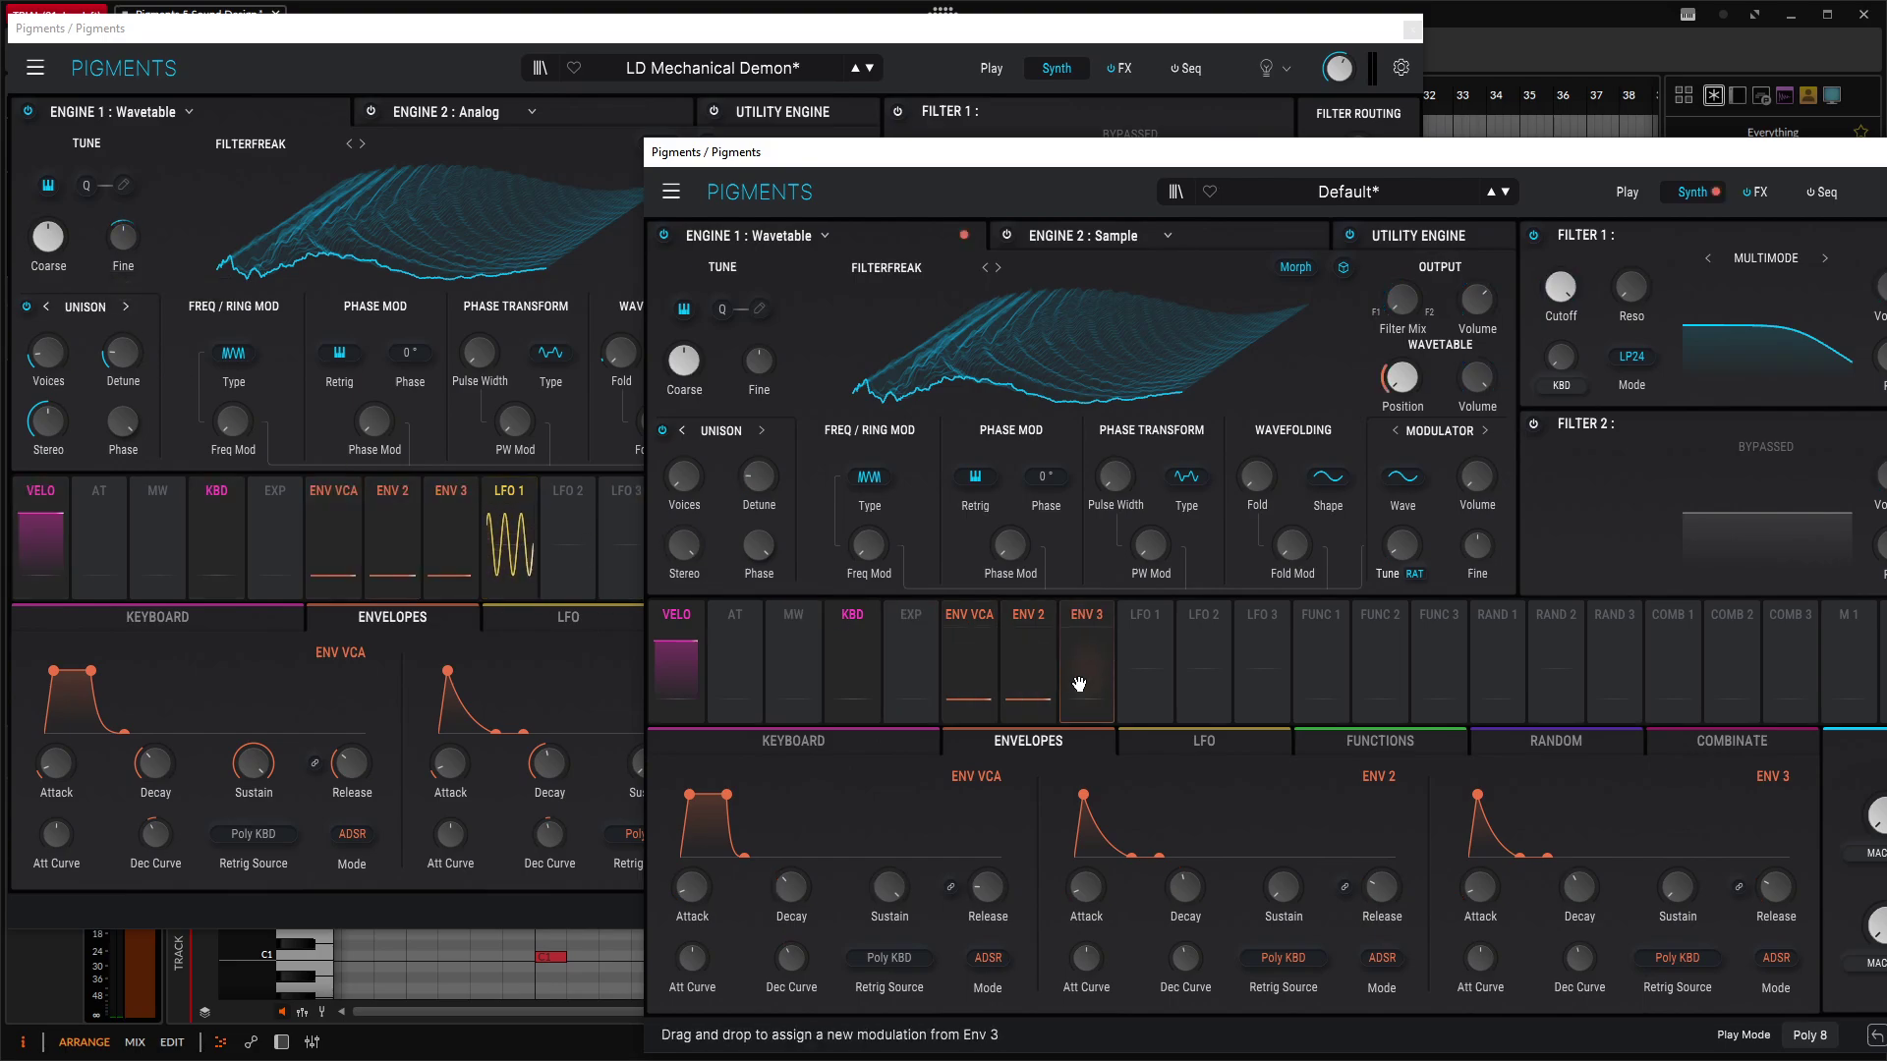
{"action": "left_click_drag", "start_coordinate": [1160, 694], "coordinate": [759, 360]}
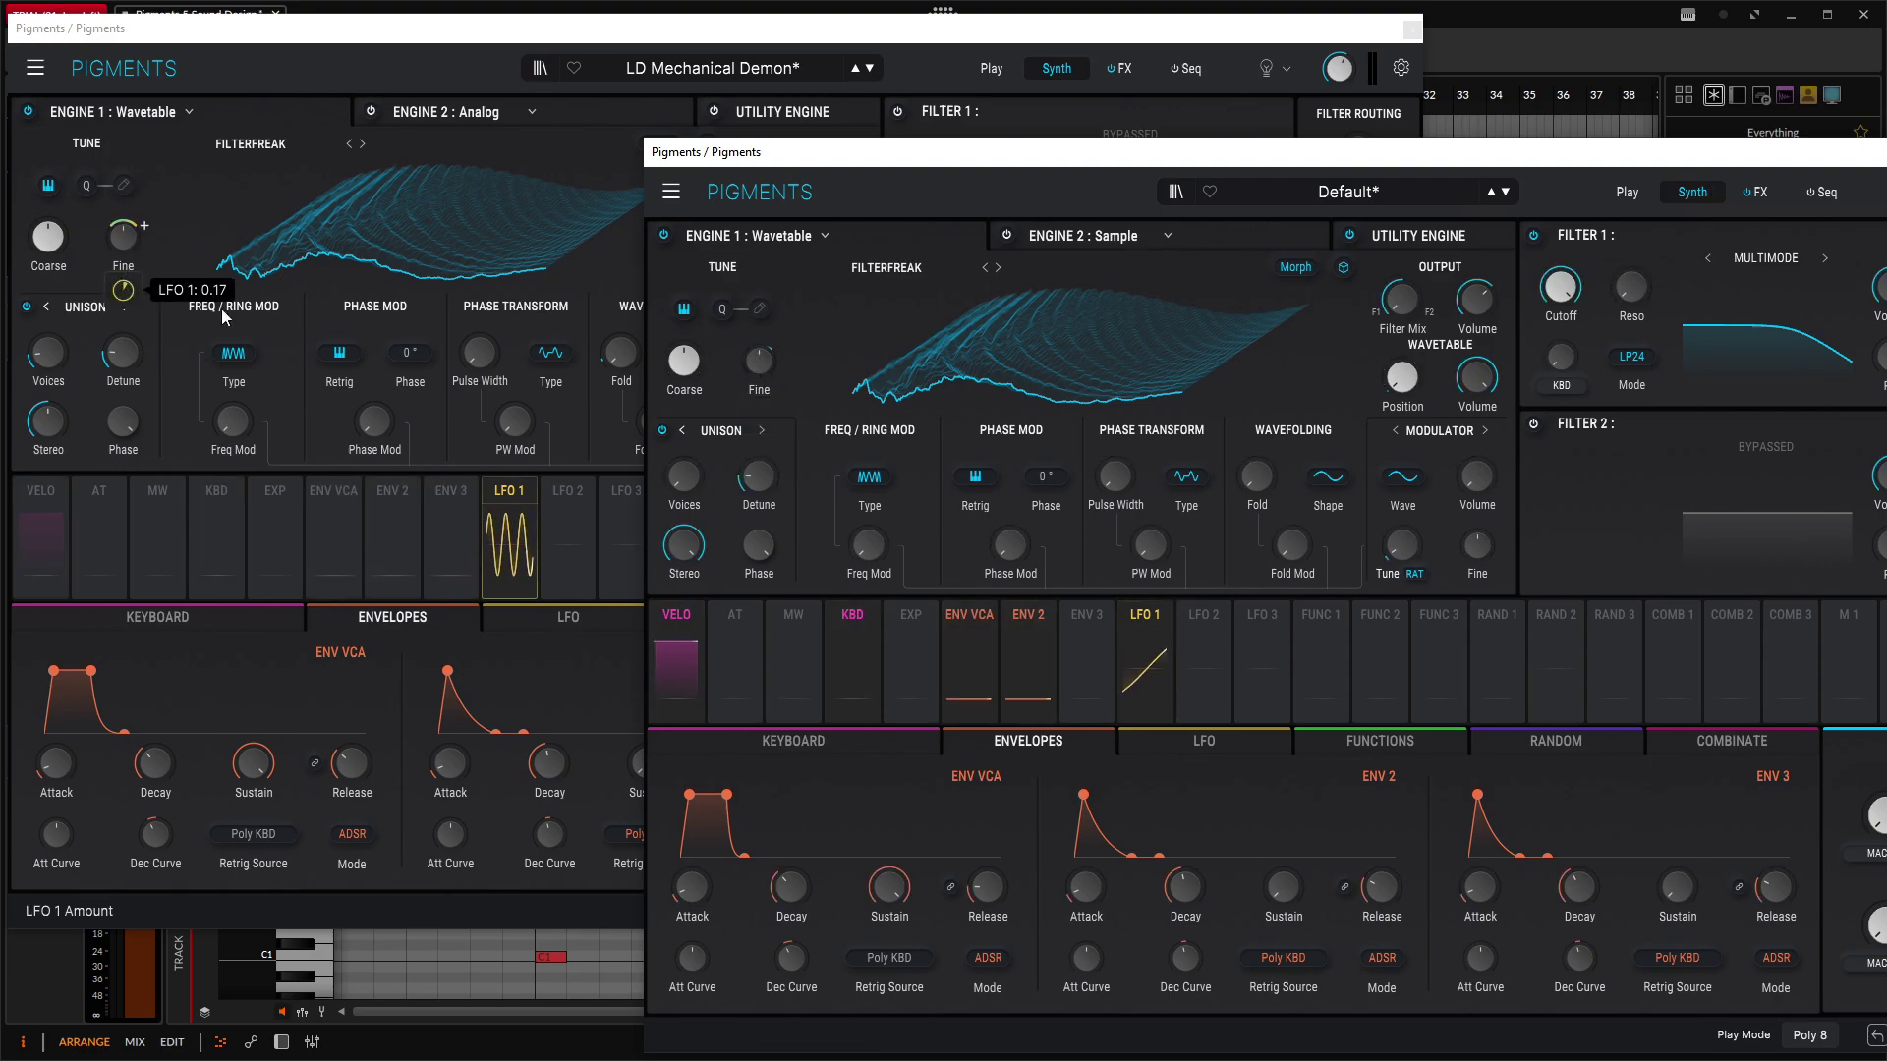
{"action": "mouse_move", "coordinate": [758, 415]}
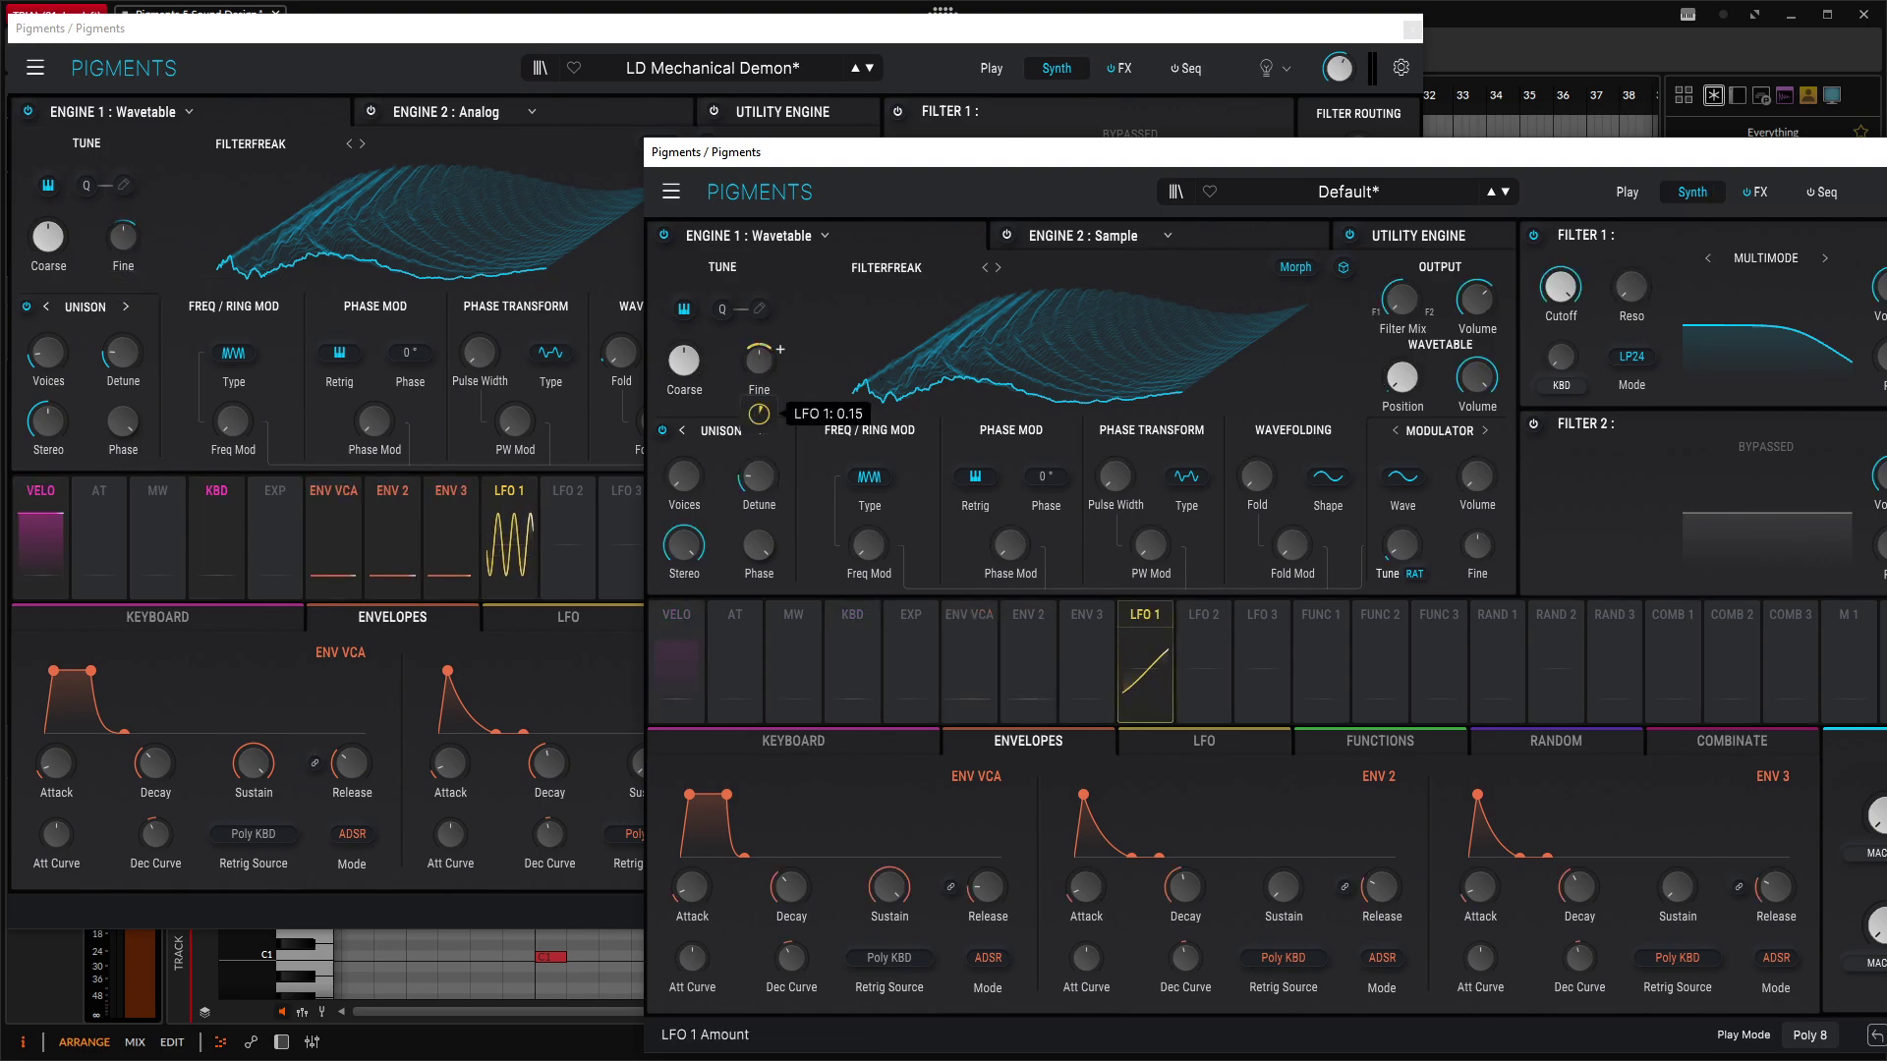
Step: Set LFO 1's retrigger source to Free Running and raise its Rate to match the reference patch's 5.70 Hz
{"action": "left_click", "coordinate": [1215, 743]}
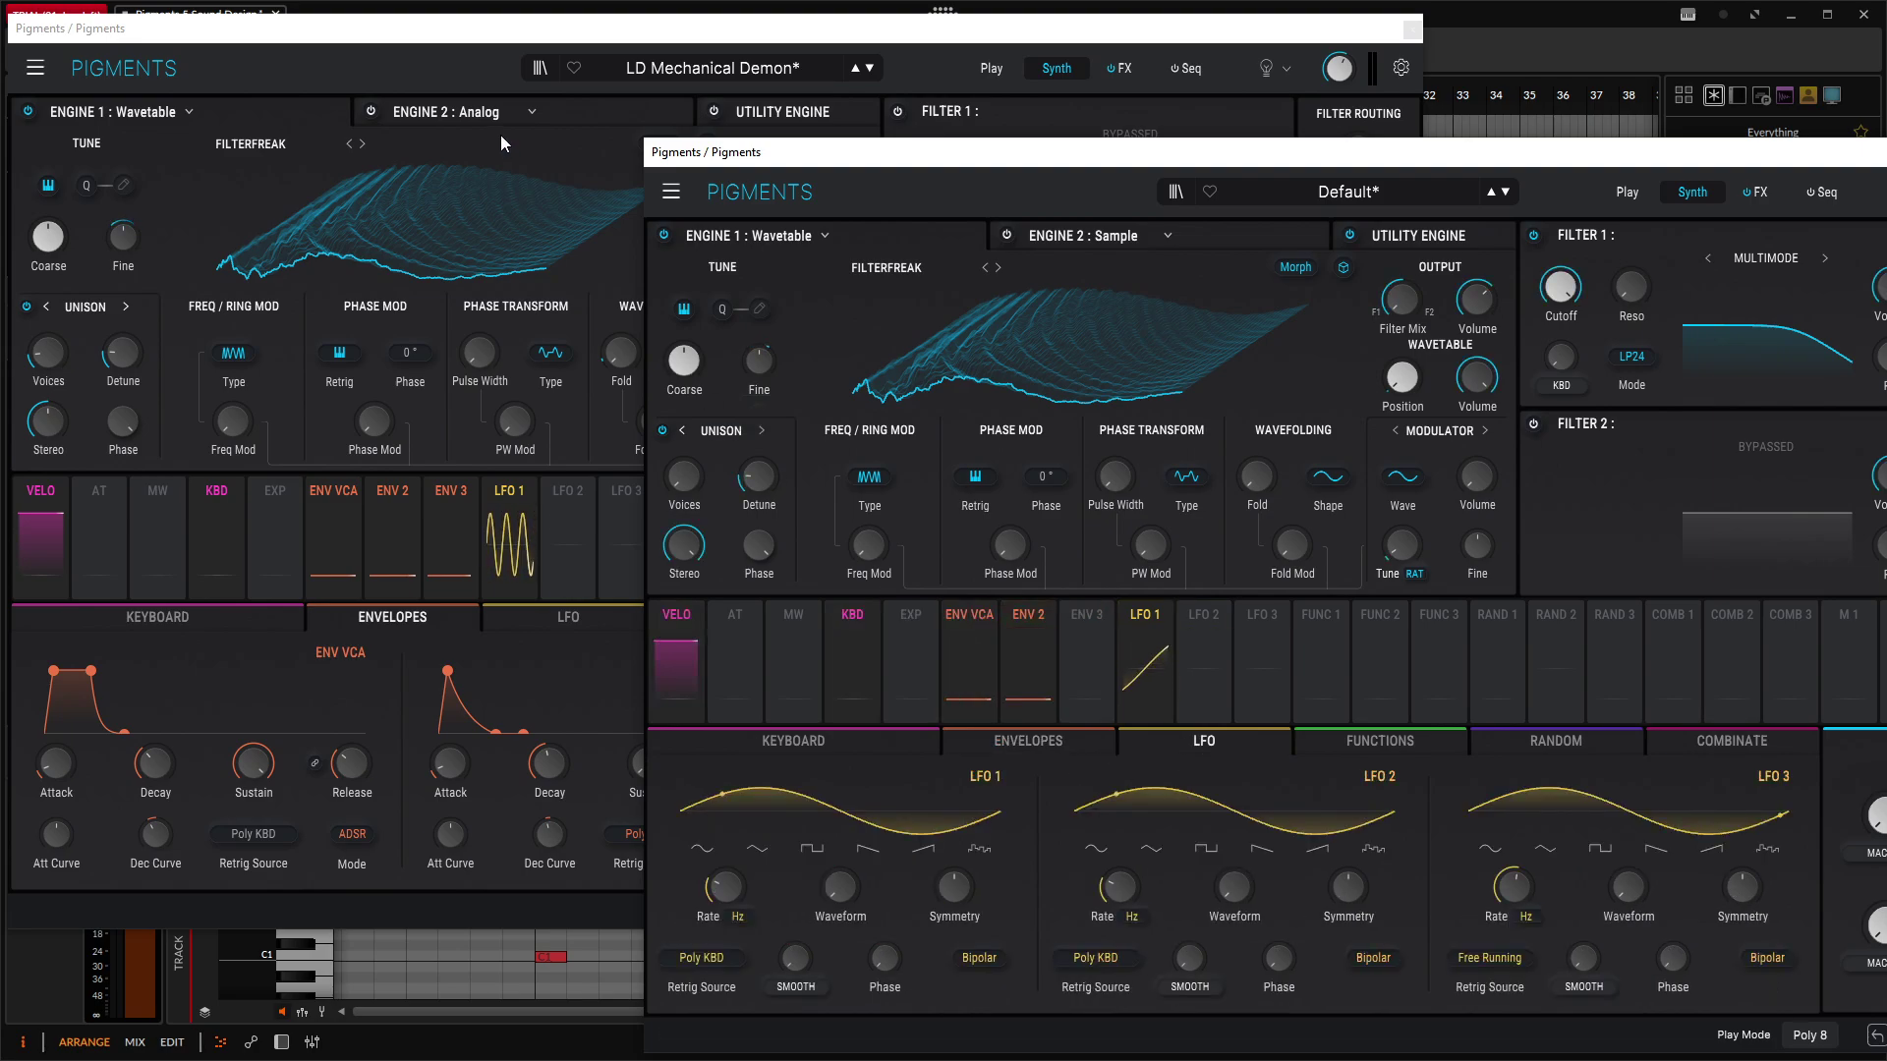
{"action": "left_click", "coordinate": [532, 625]}
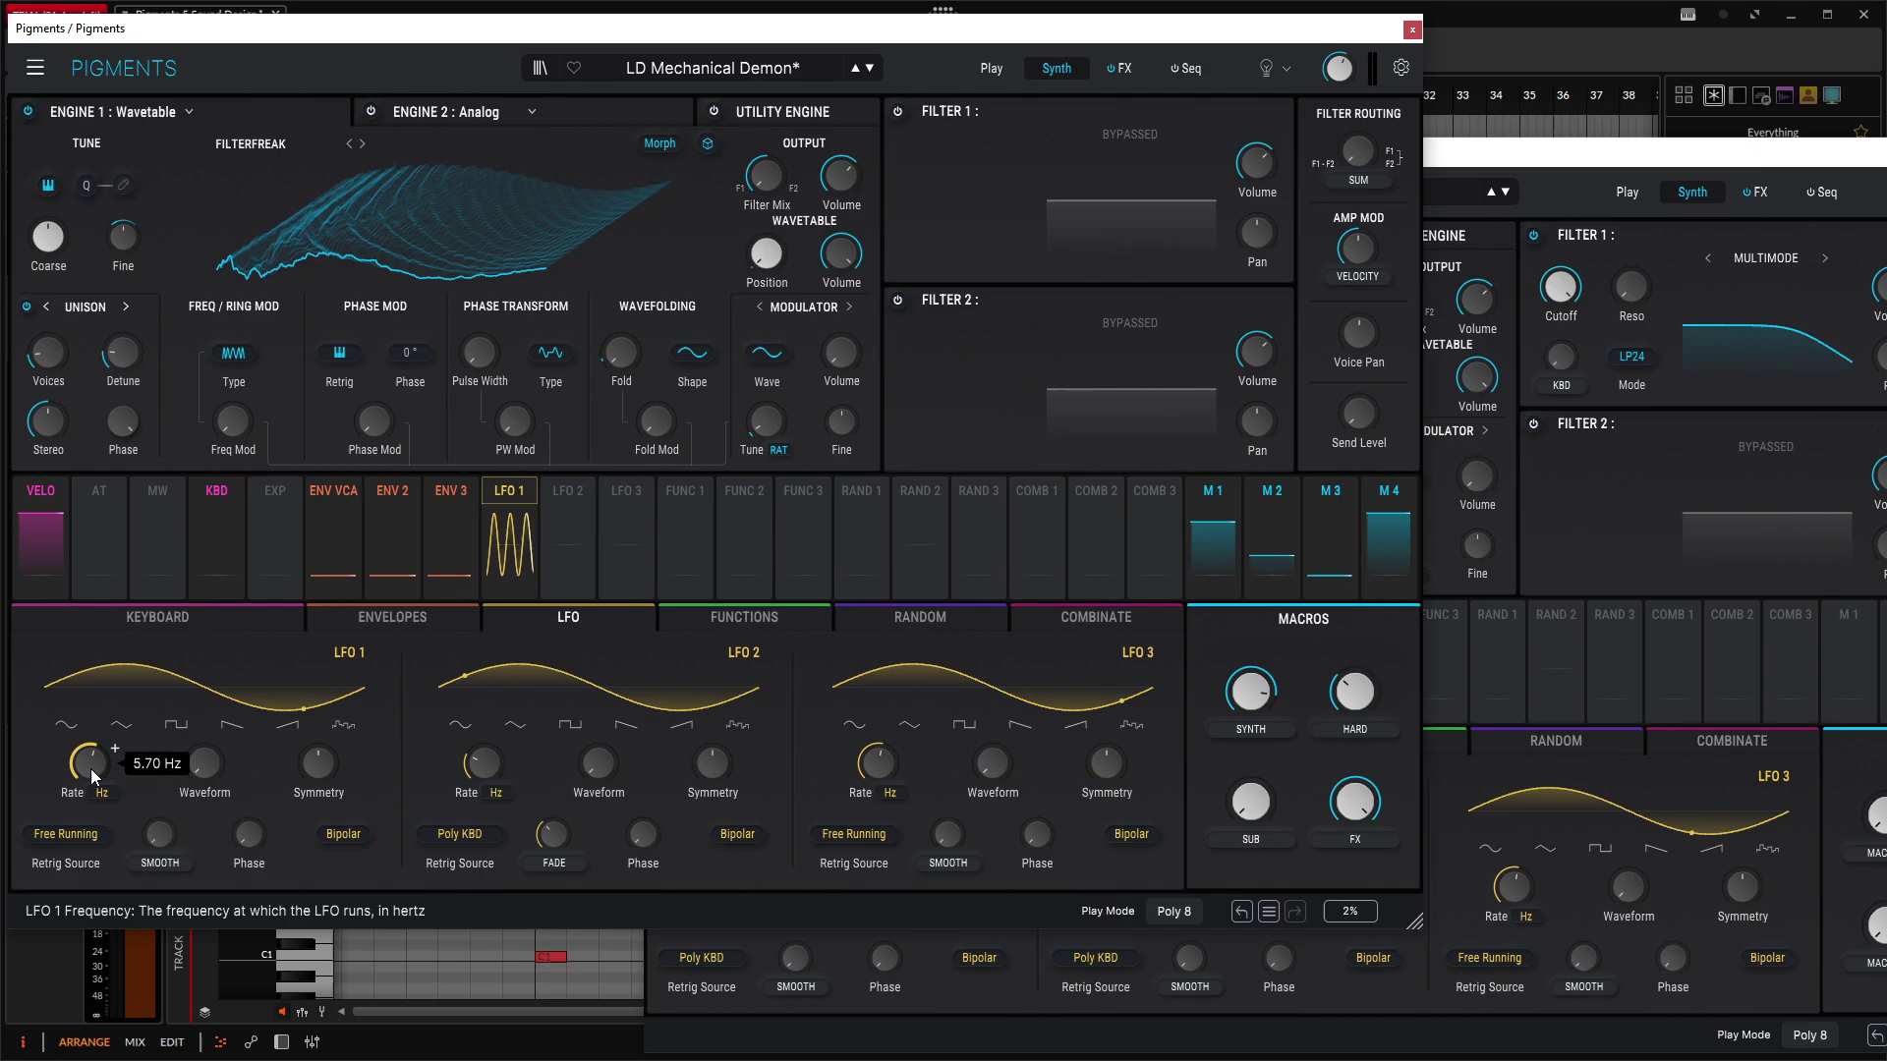
{"action": "left_click", "coordinate": [1602, 191]}
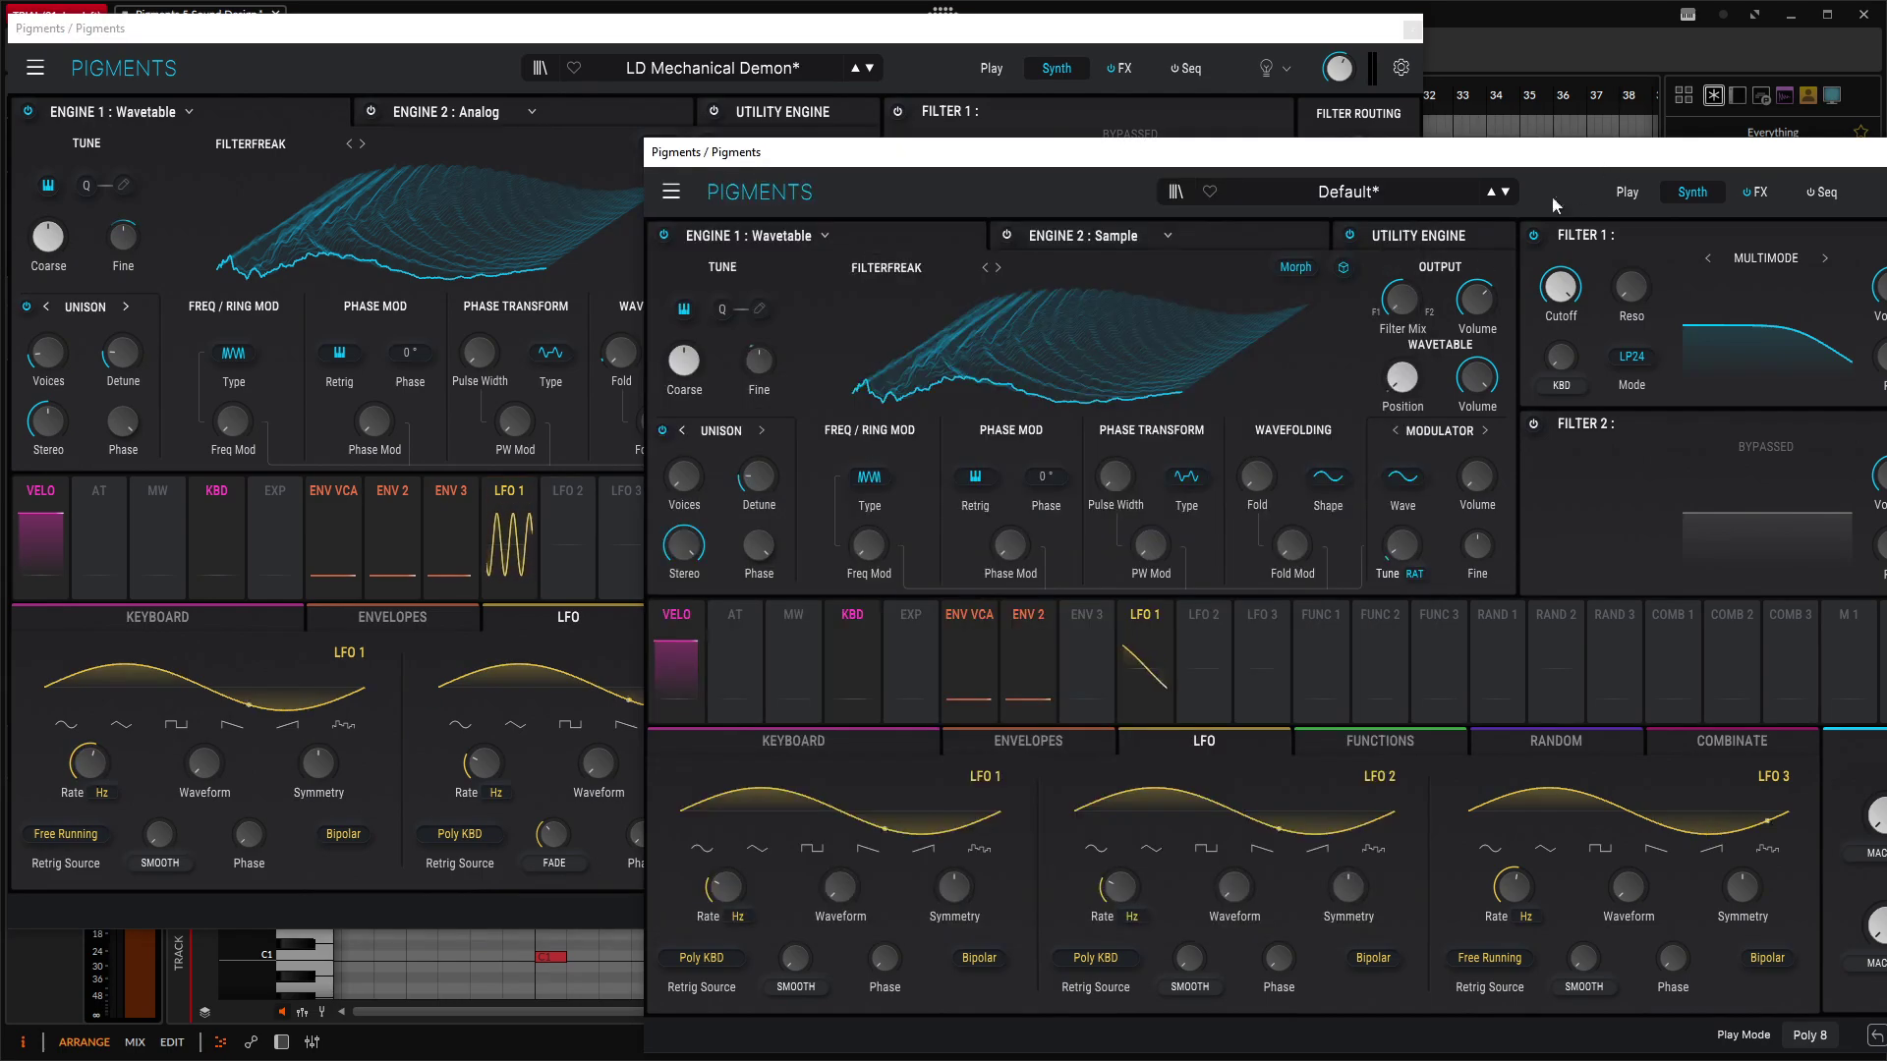
{"action": "left_click", "coordinate": [701, 958]}
{"action": "left_click", "coordinate": [741, 692]}
{"action": "mouse_move", "coordinate": [751, 872]}
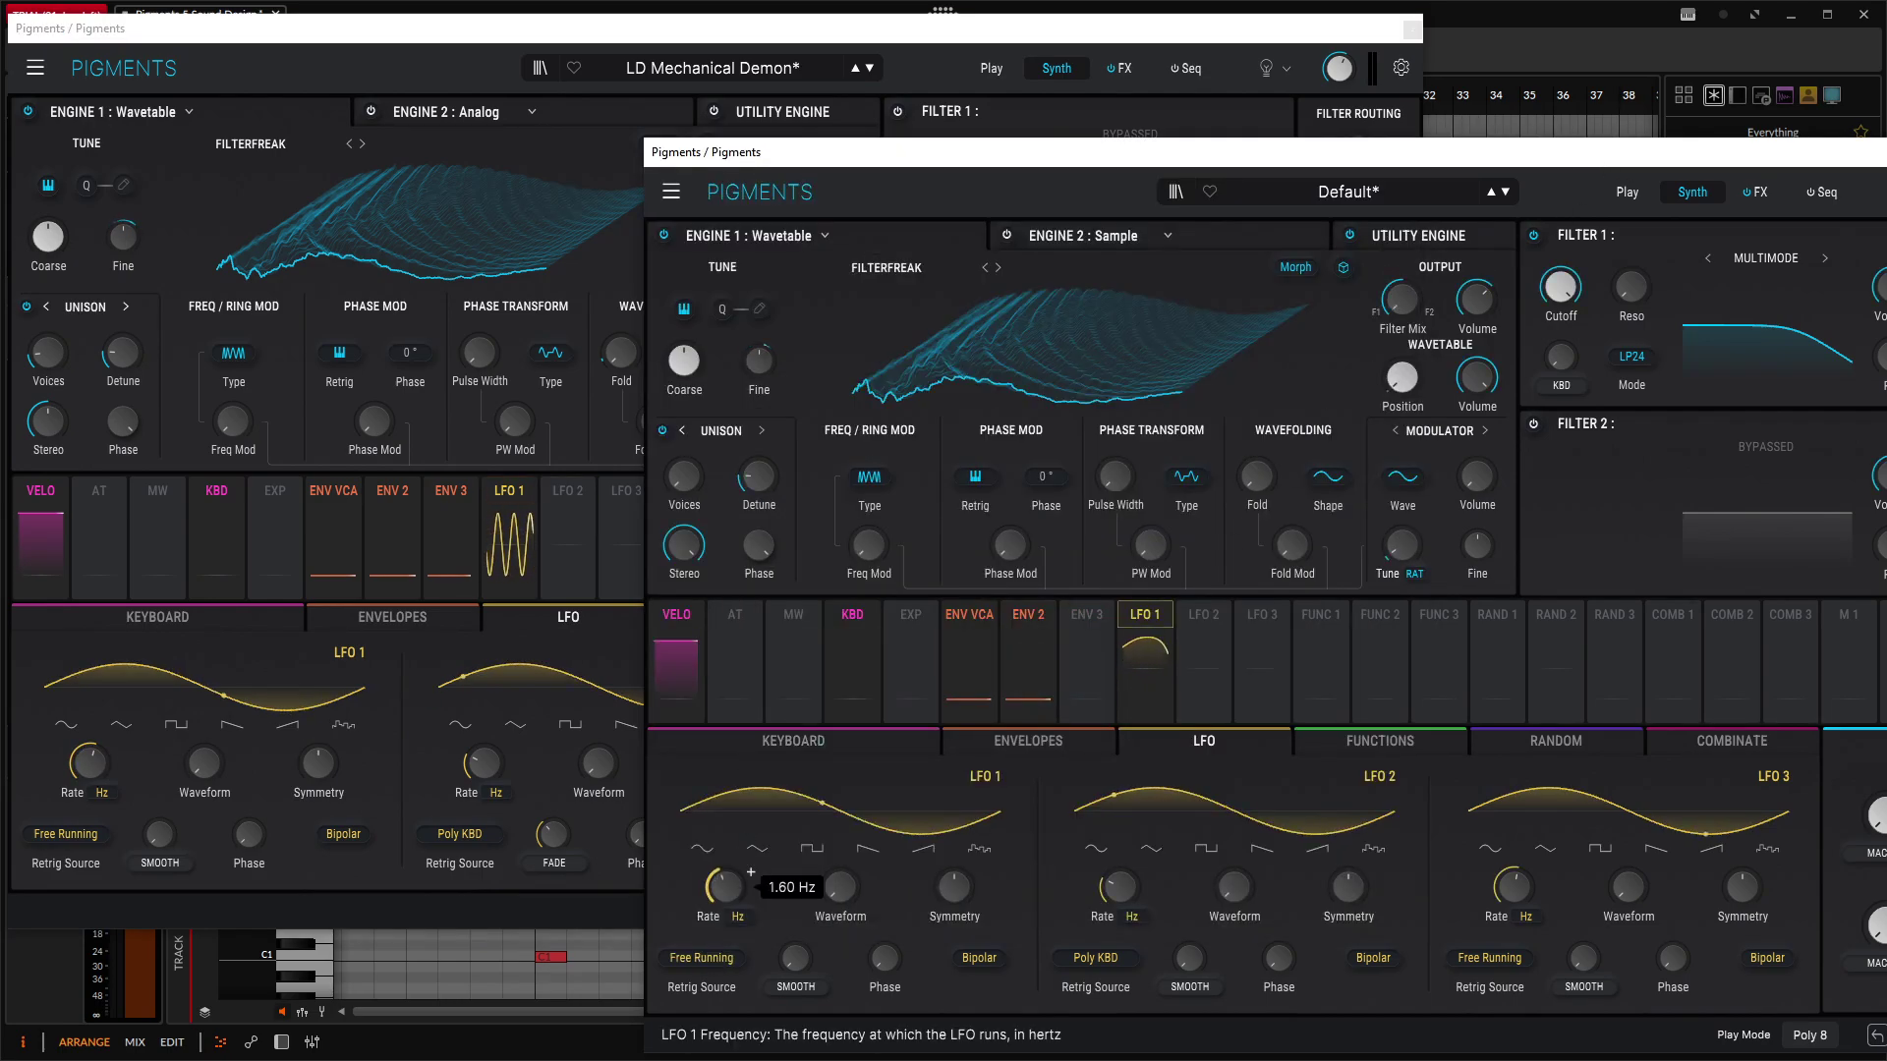
{"action": "scroll", "coordinate": [750, 872], "scroll_direction": "up", "scroll_amount": 3}
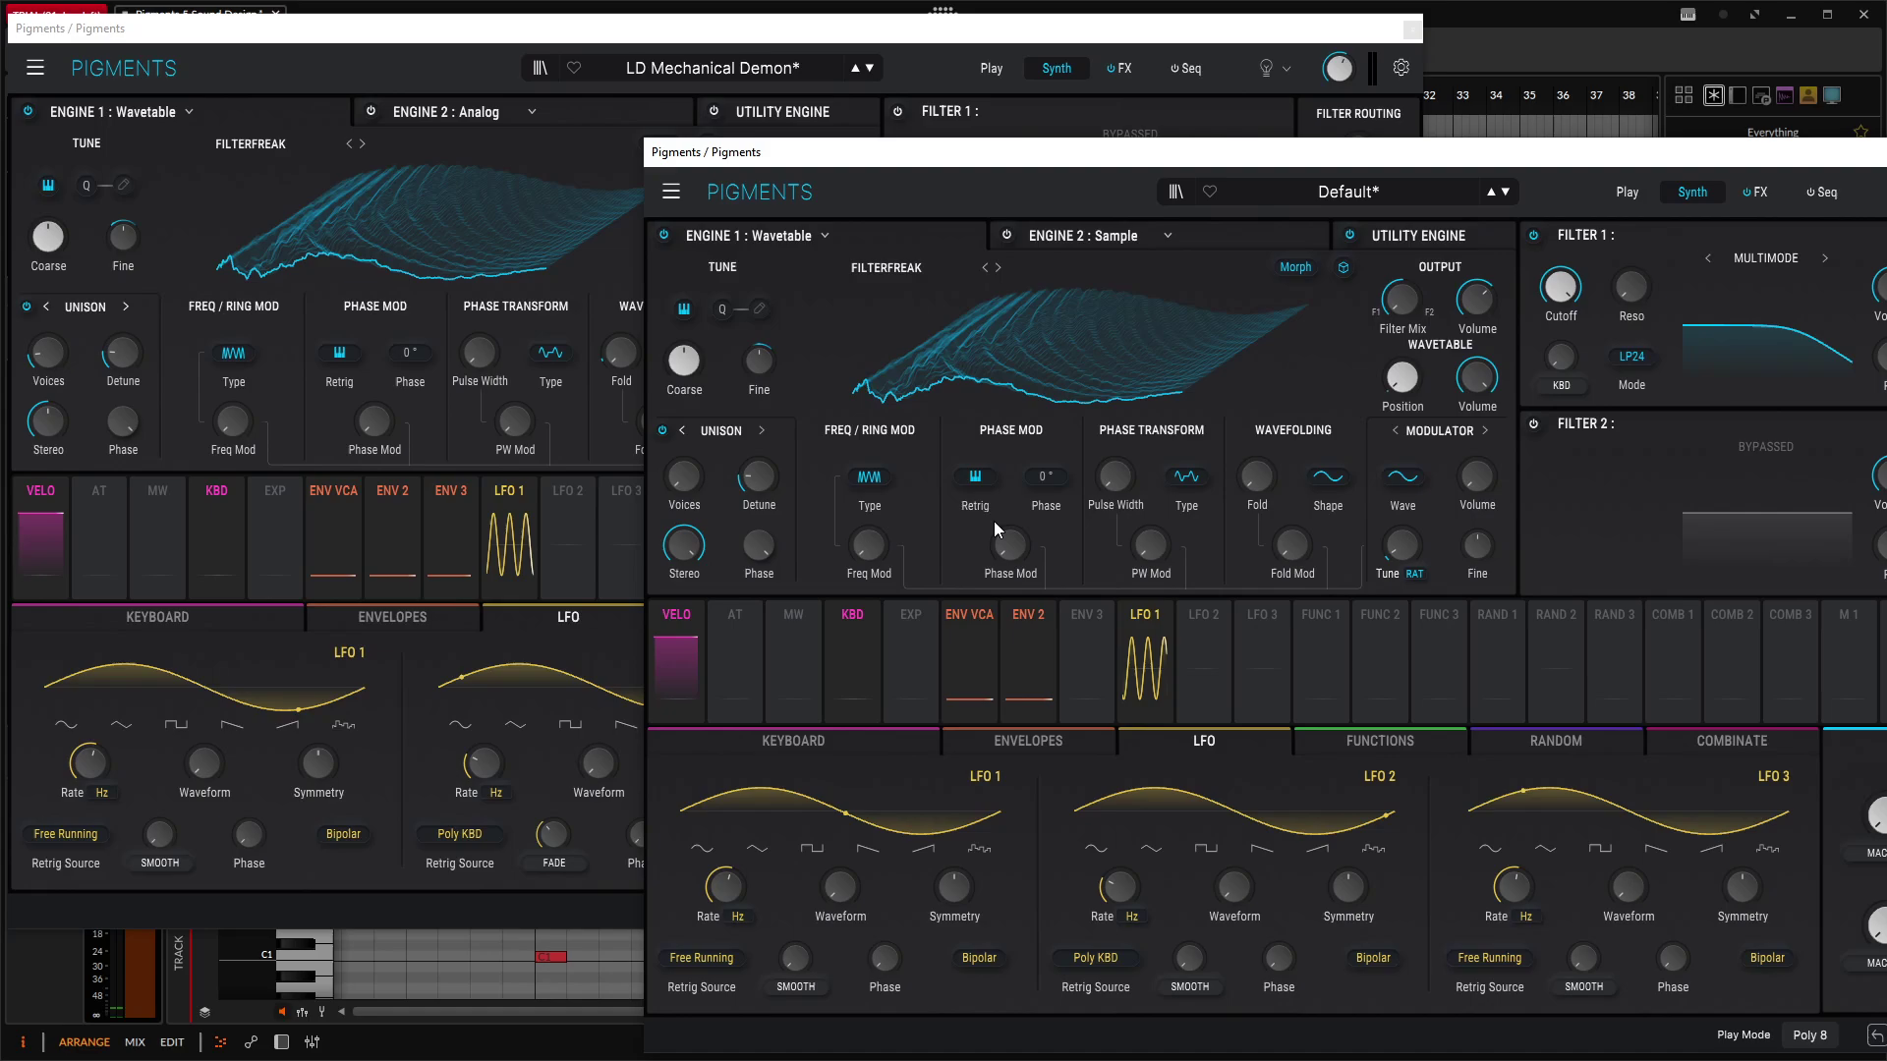
Step: Switch to the reference patch's track and turn its Synth and Hard macros down to zero
{"action": "left_click_drag", "start_coordinate": [1131, 152], "coordinate": [1322, 94]}
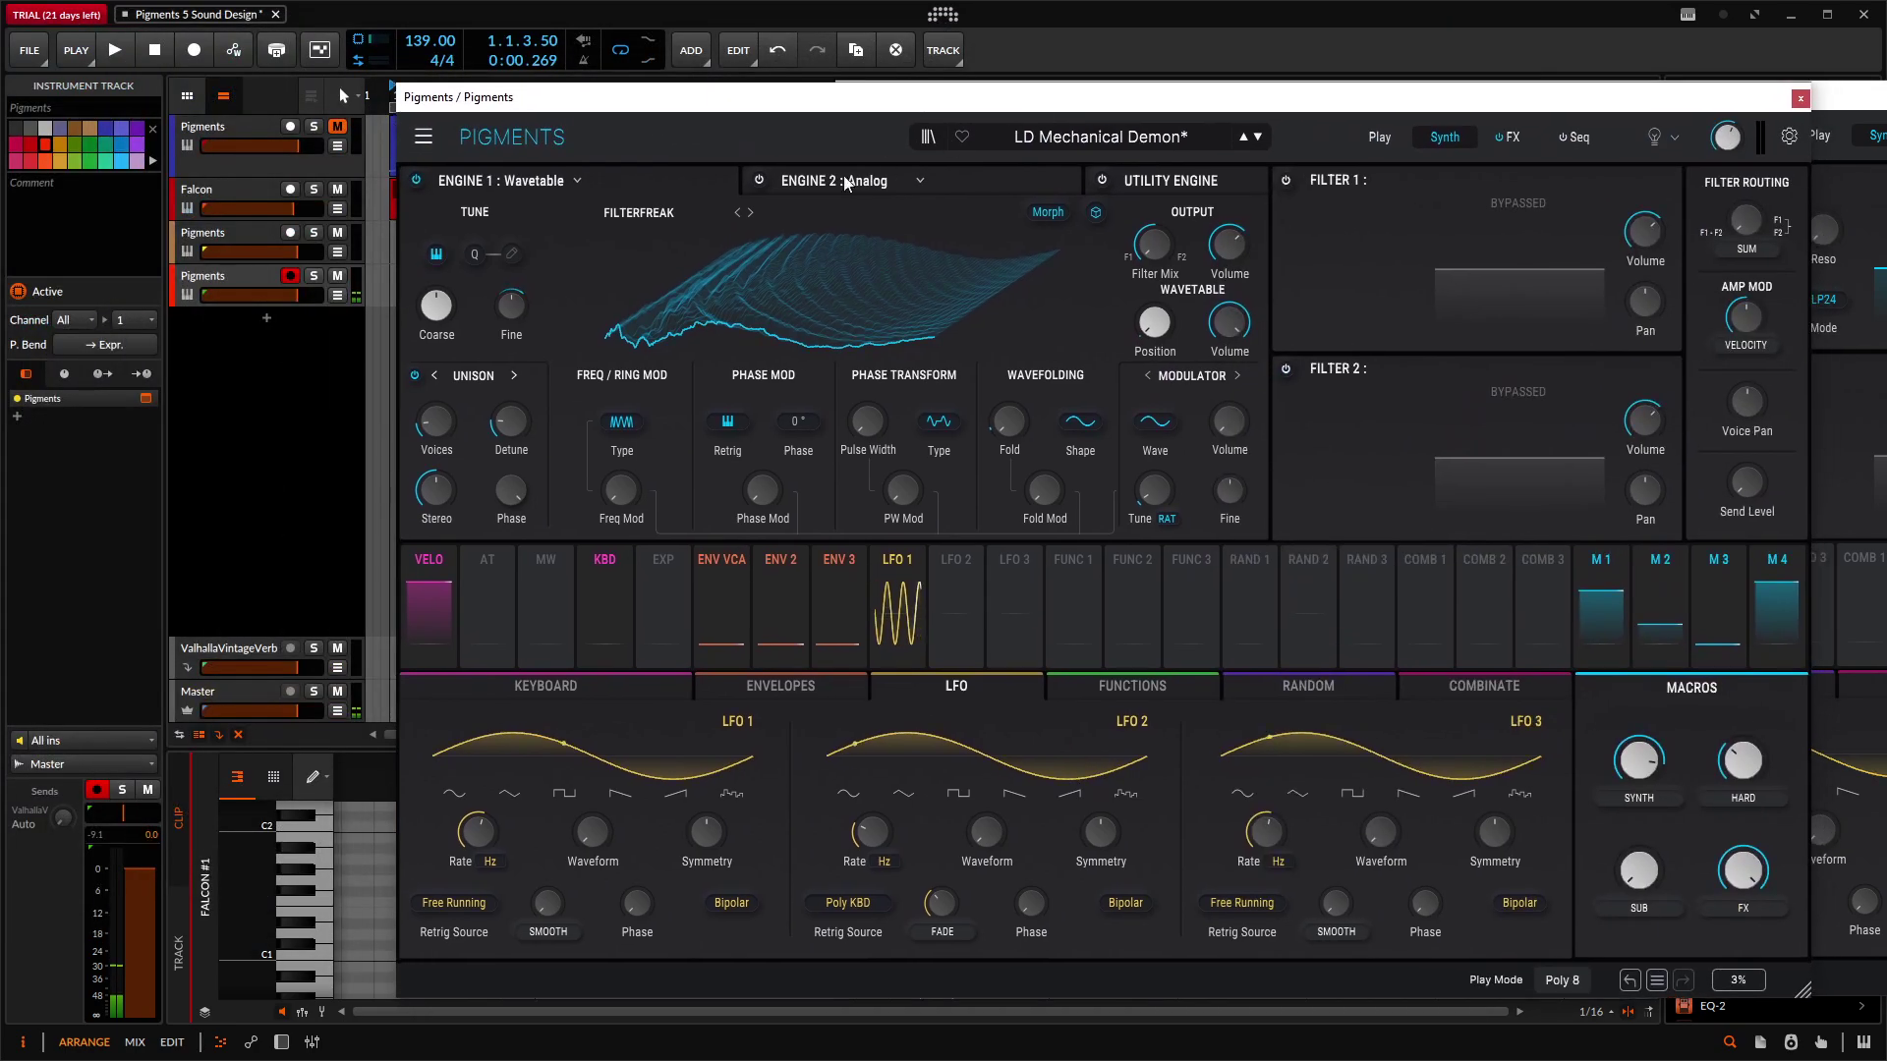
{"action": "left_click", "coordinate": [262, 240]}
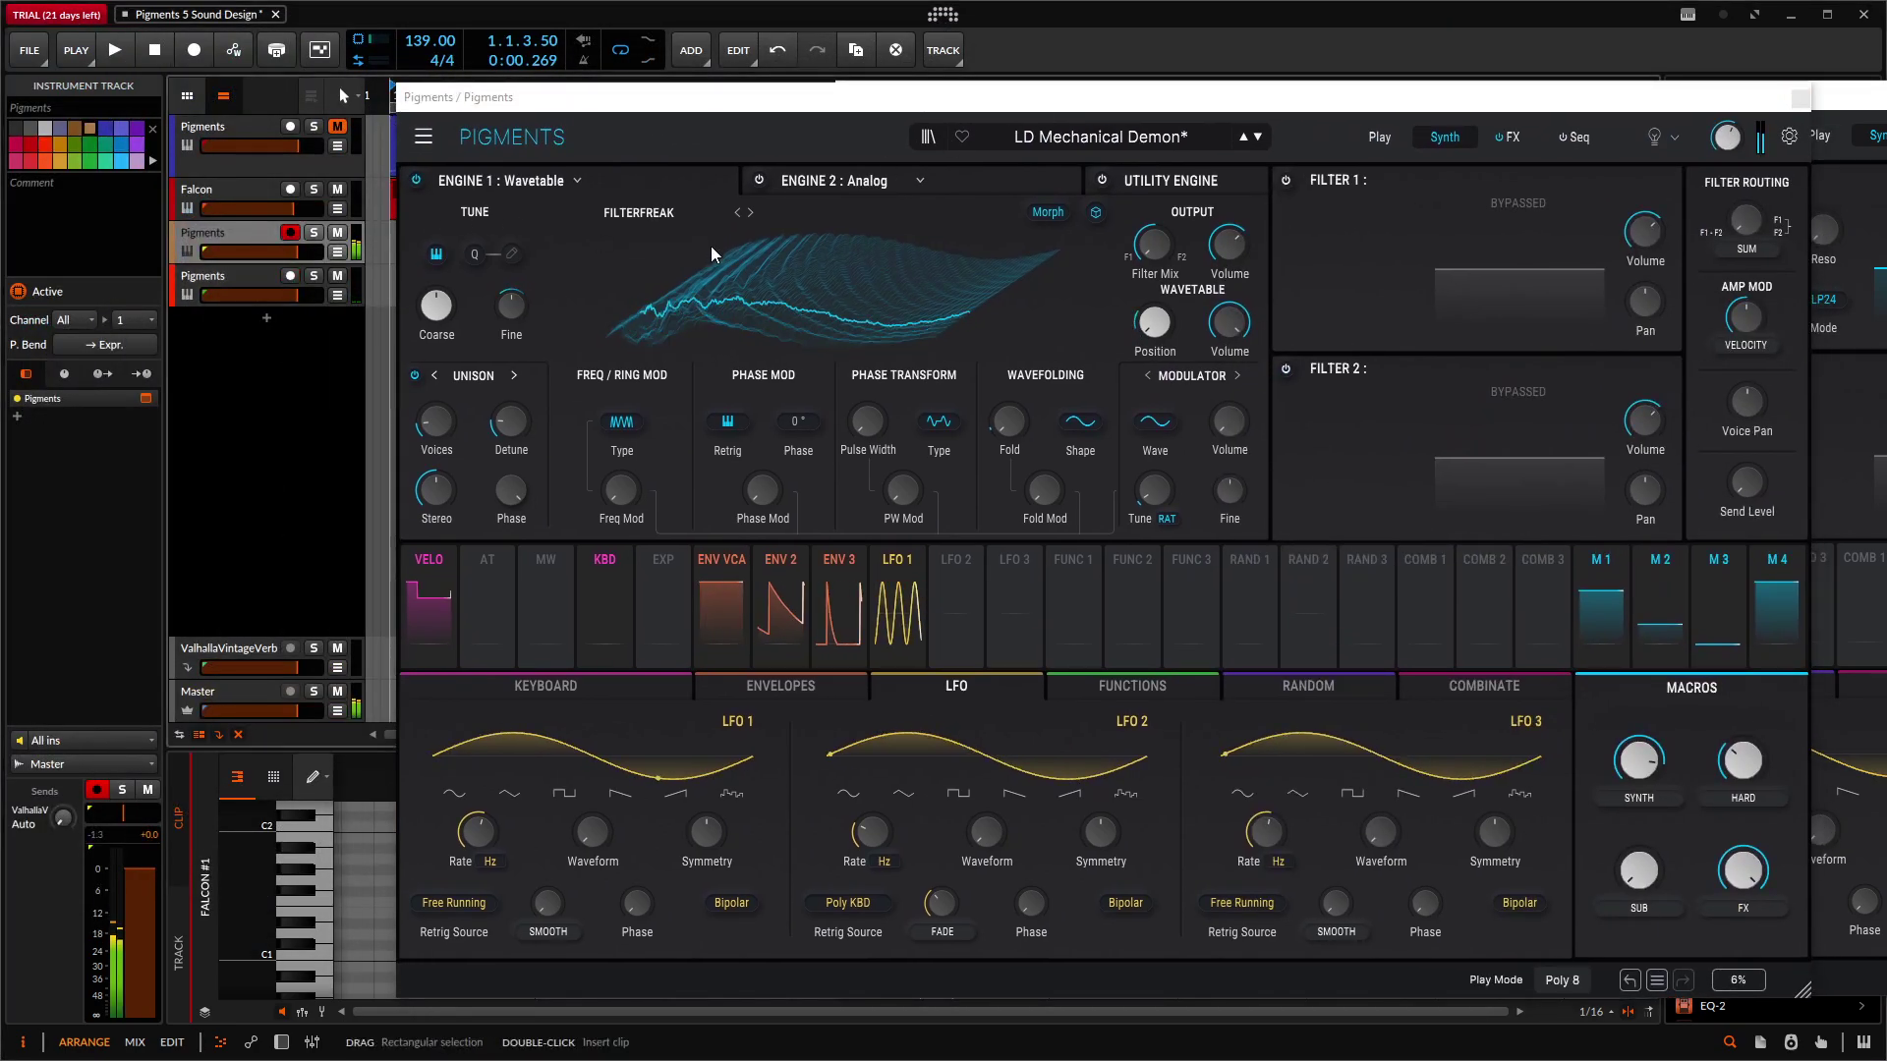
{"action": "left_click_drag", "start_coordinate": [1650, 760], "coordinate": [1650, 909]}
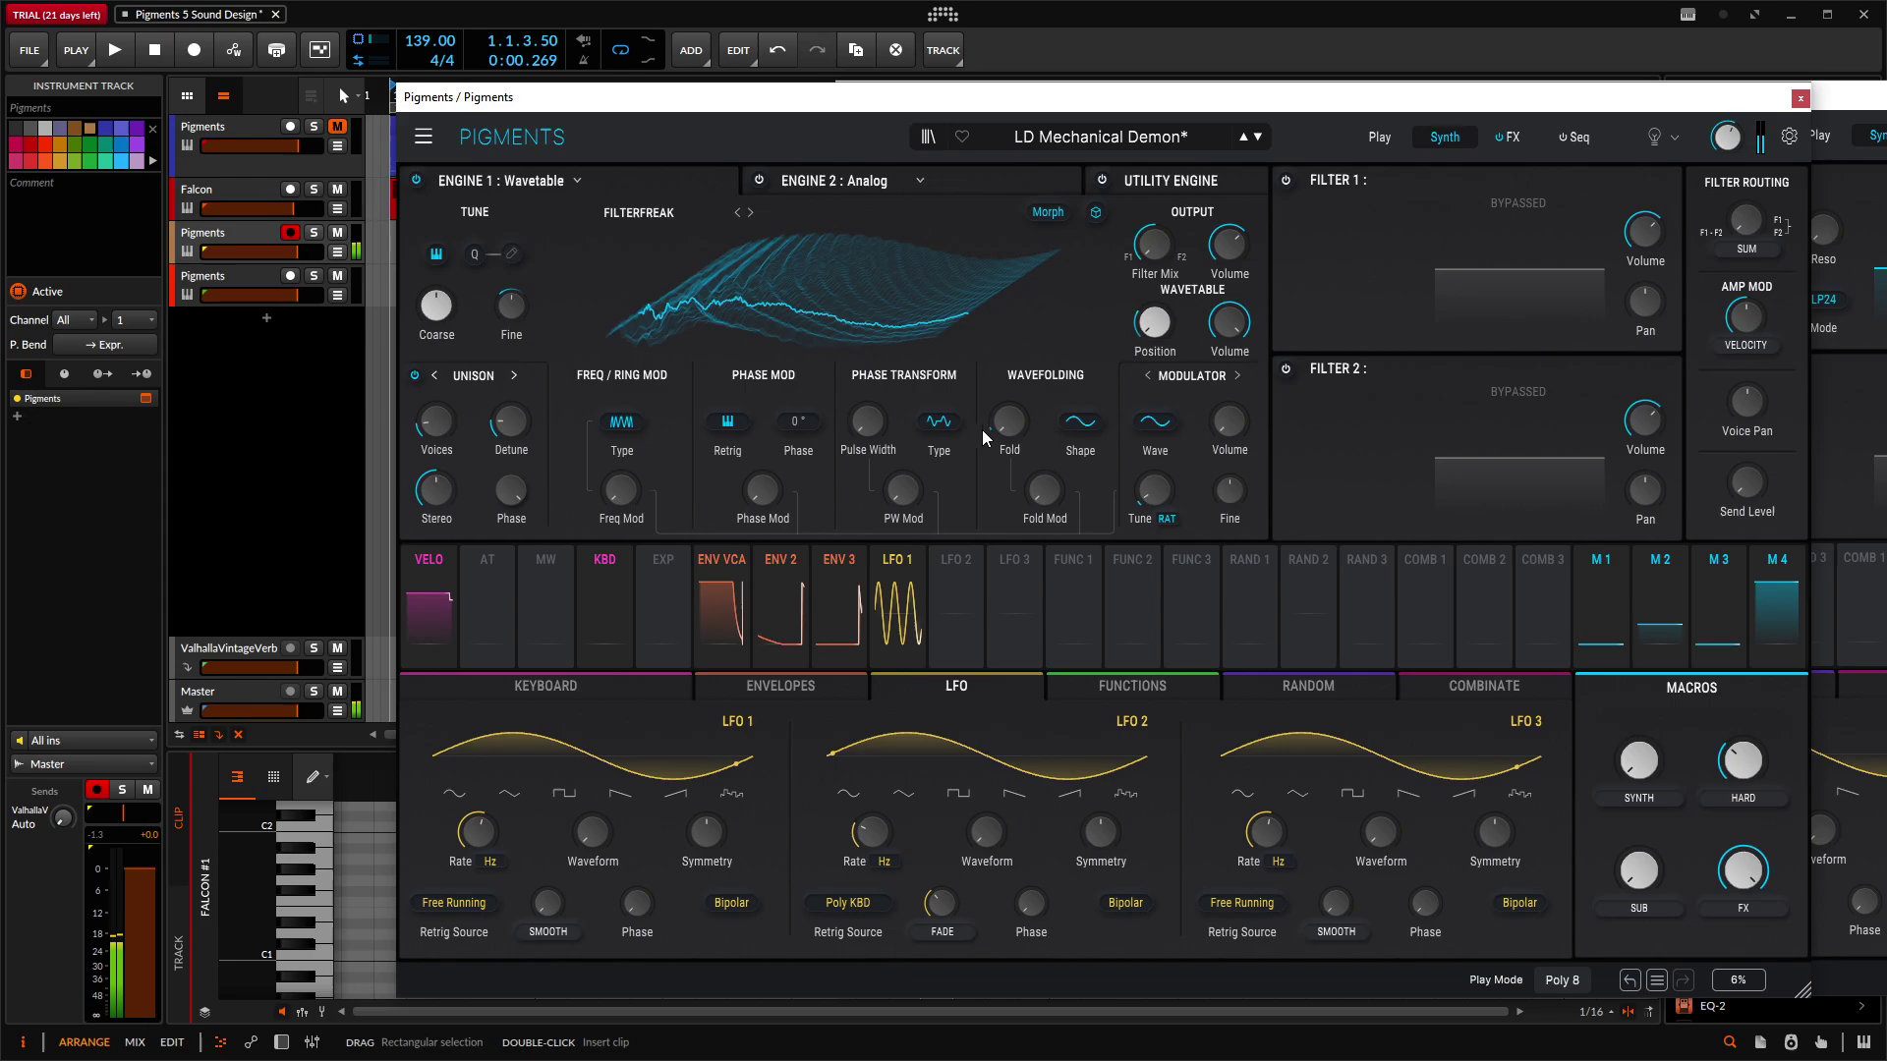
{"action": "mouse_move", "coordinate": [1015, 475]}
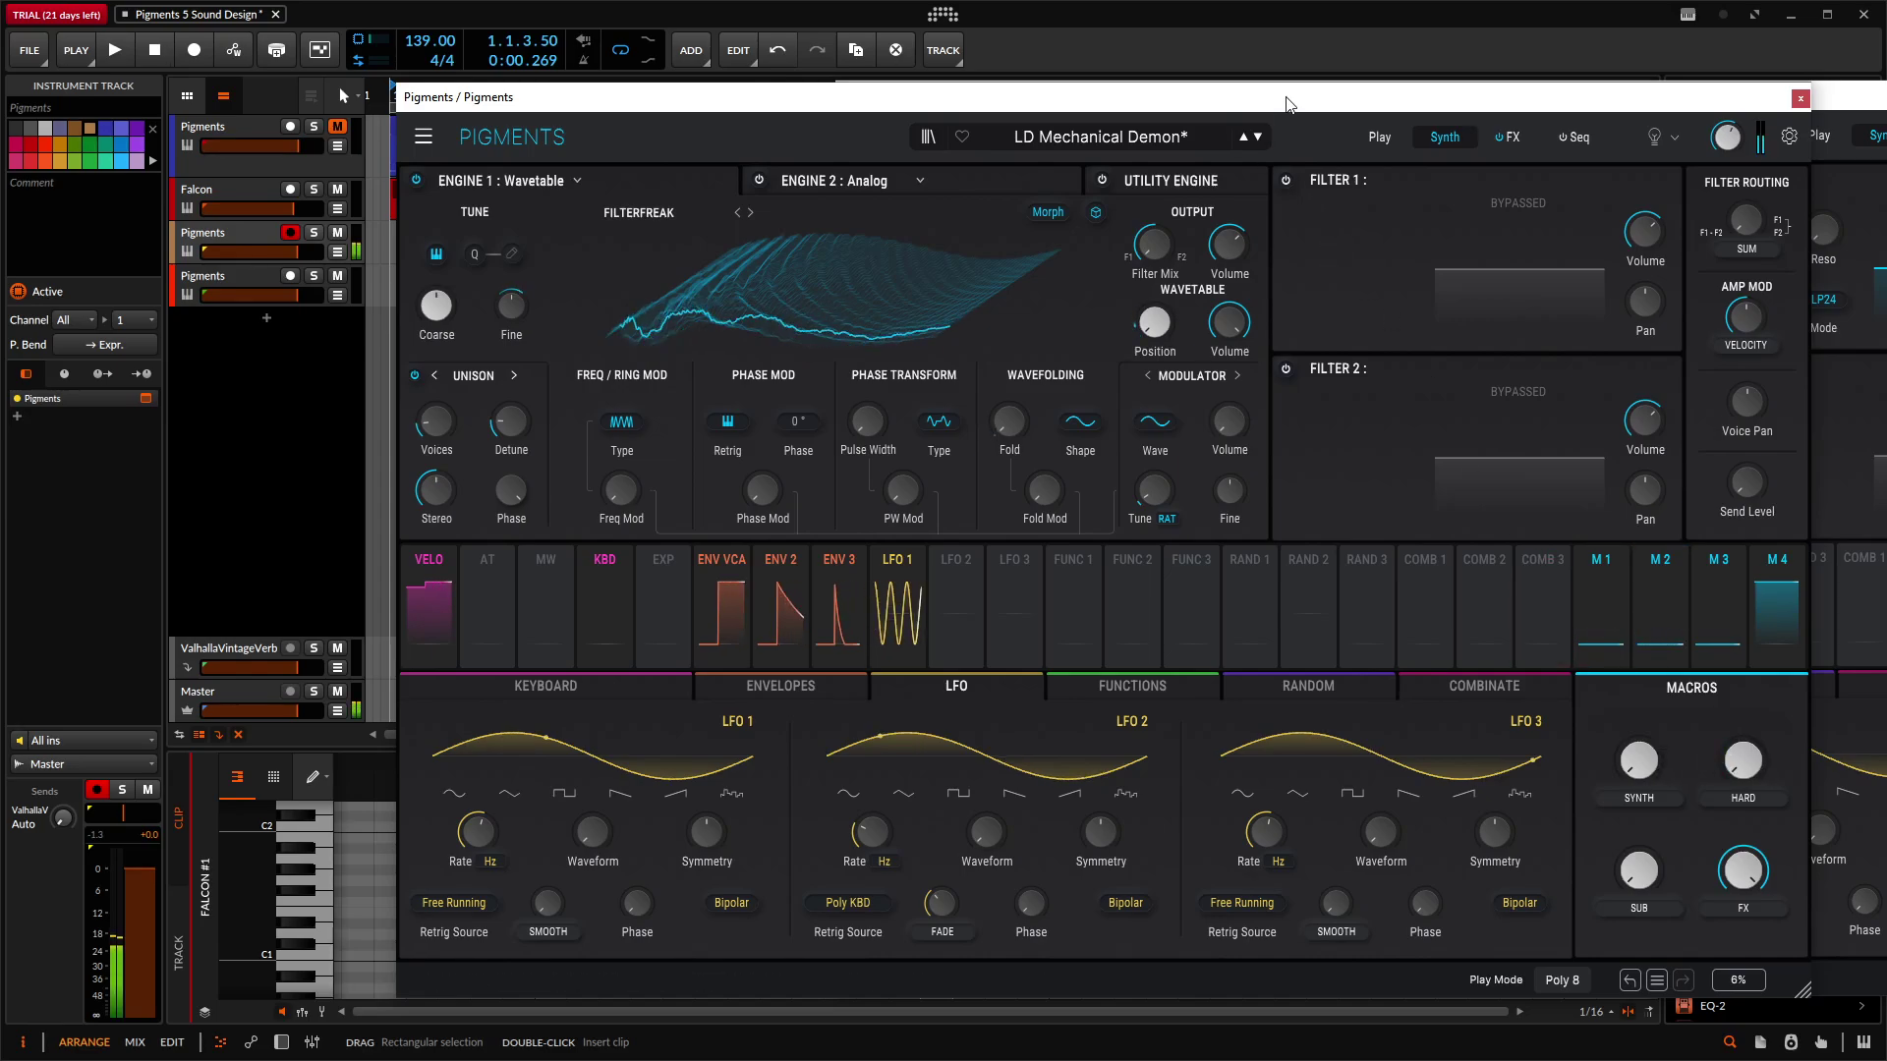
Step: Compare the sound of the reference and Default patches by alternating between their two Pigments tracks
{"action": "left_click_drag", "start_coordinate": [1289, 104], "coordinate": [1020, 159]}
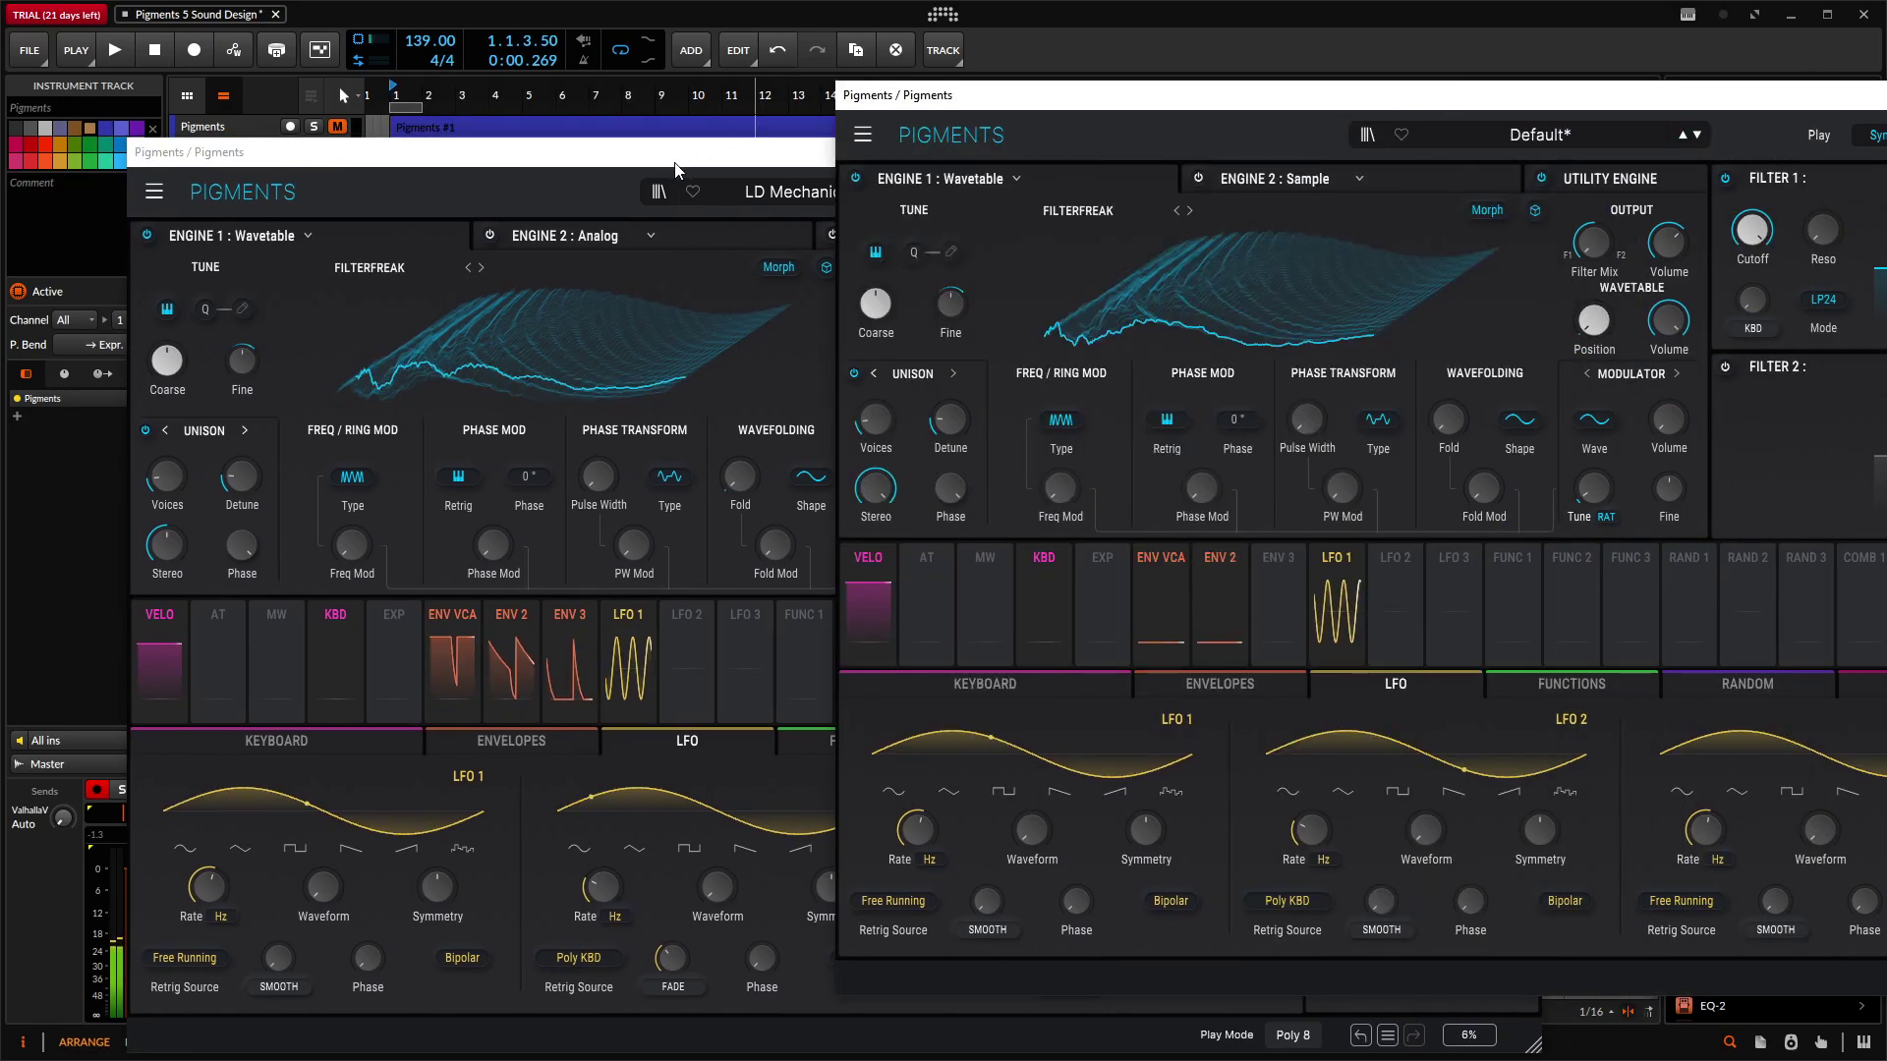
{"action": "left_click_drag", "start_coordinate": [674, 162], "coordinate": [935, 163]}
{"action": "left_click", "coordinate": [258, 271]}
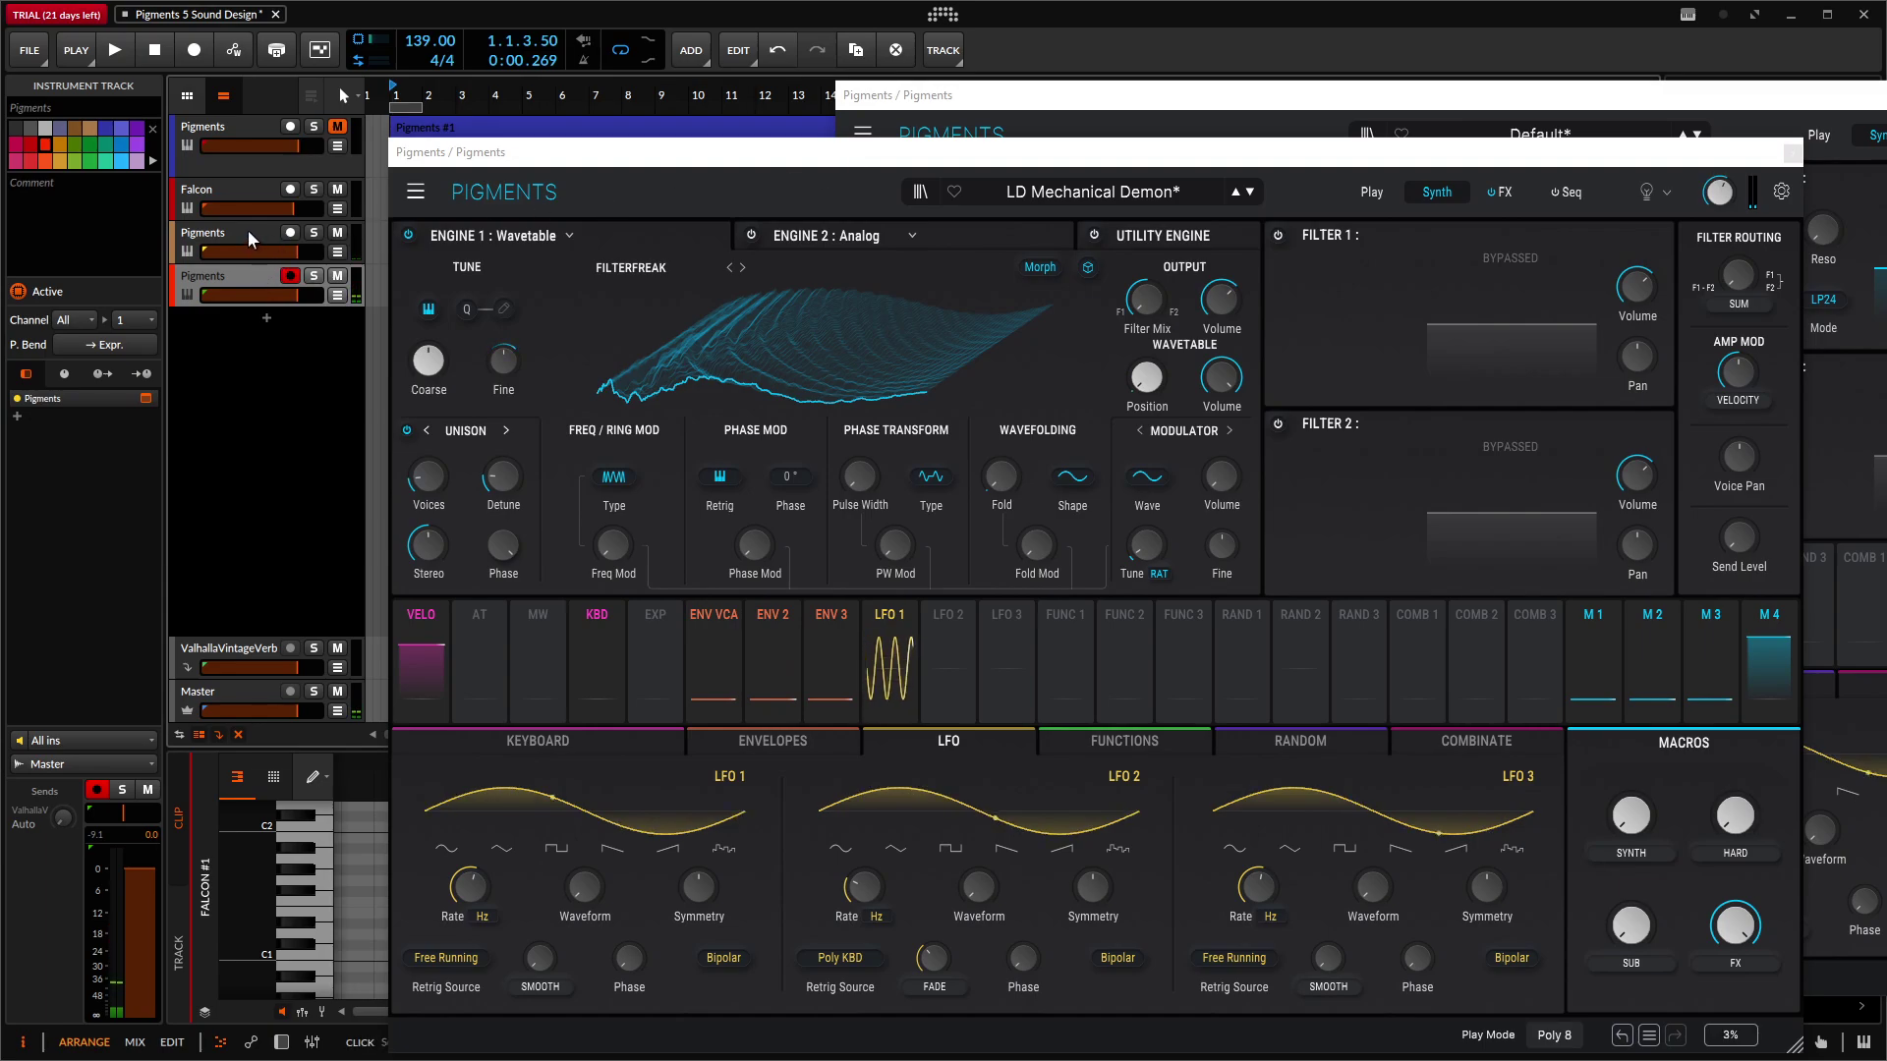
{"action": "left_click", "coordinate": [249, 238]}
{"action": "left_click", "coordinate": [254, 280]}
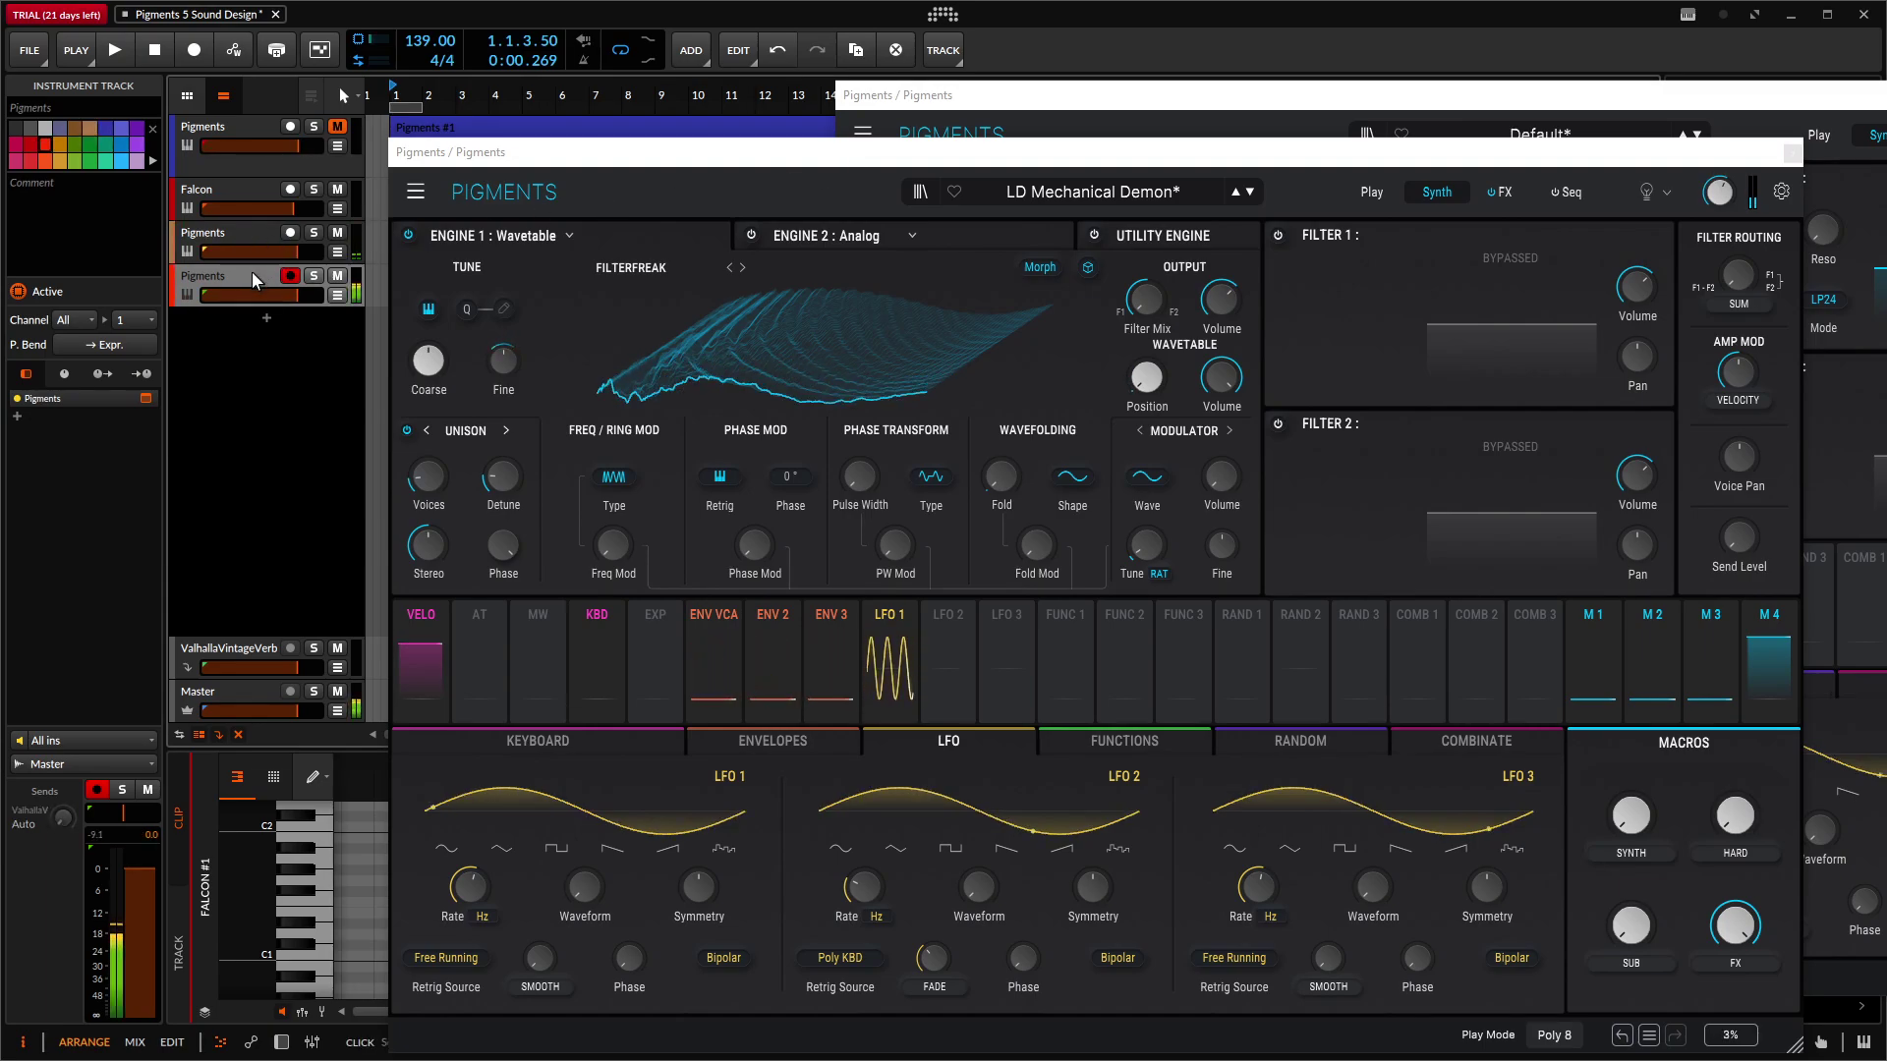
Step: Modulate Engine 1's wavefolding Fold amount with Macro 2 in the Default patch, as in the reference, and rename the macro Hard
{"action": "left_click_drag", "start_coordinate": [861, 150], "coordinate": [592, 69]}
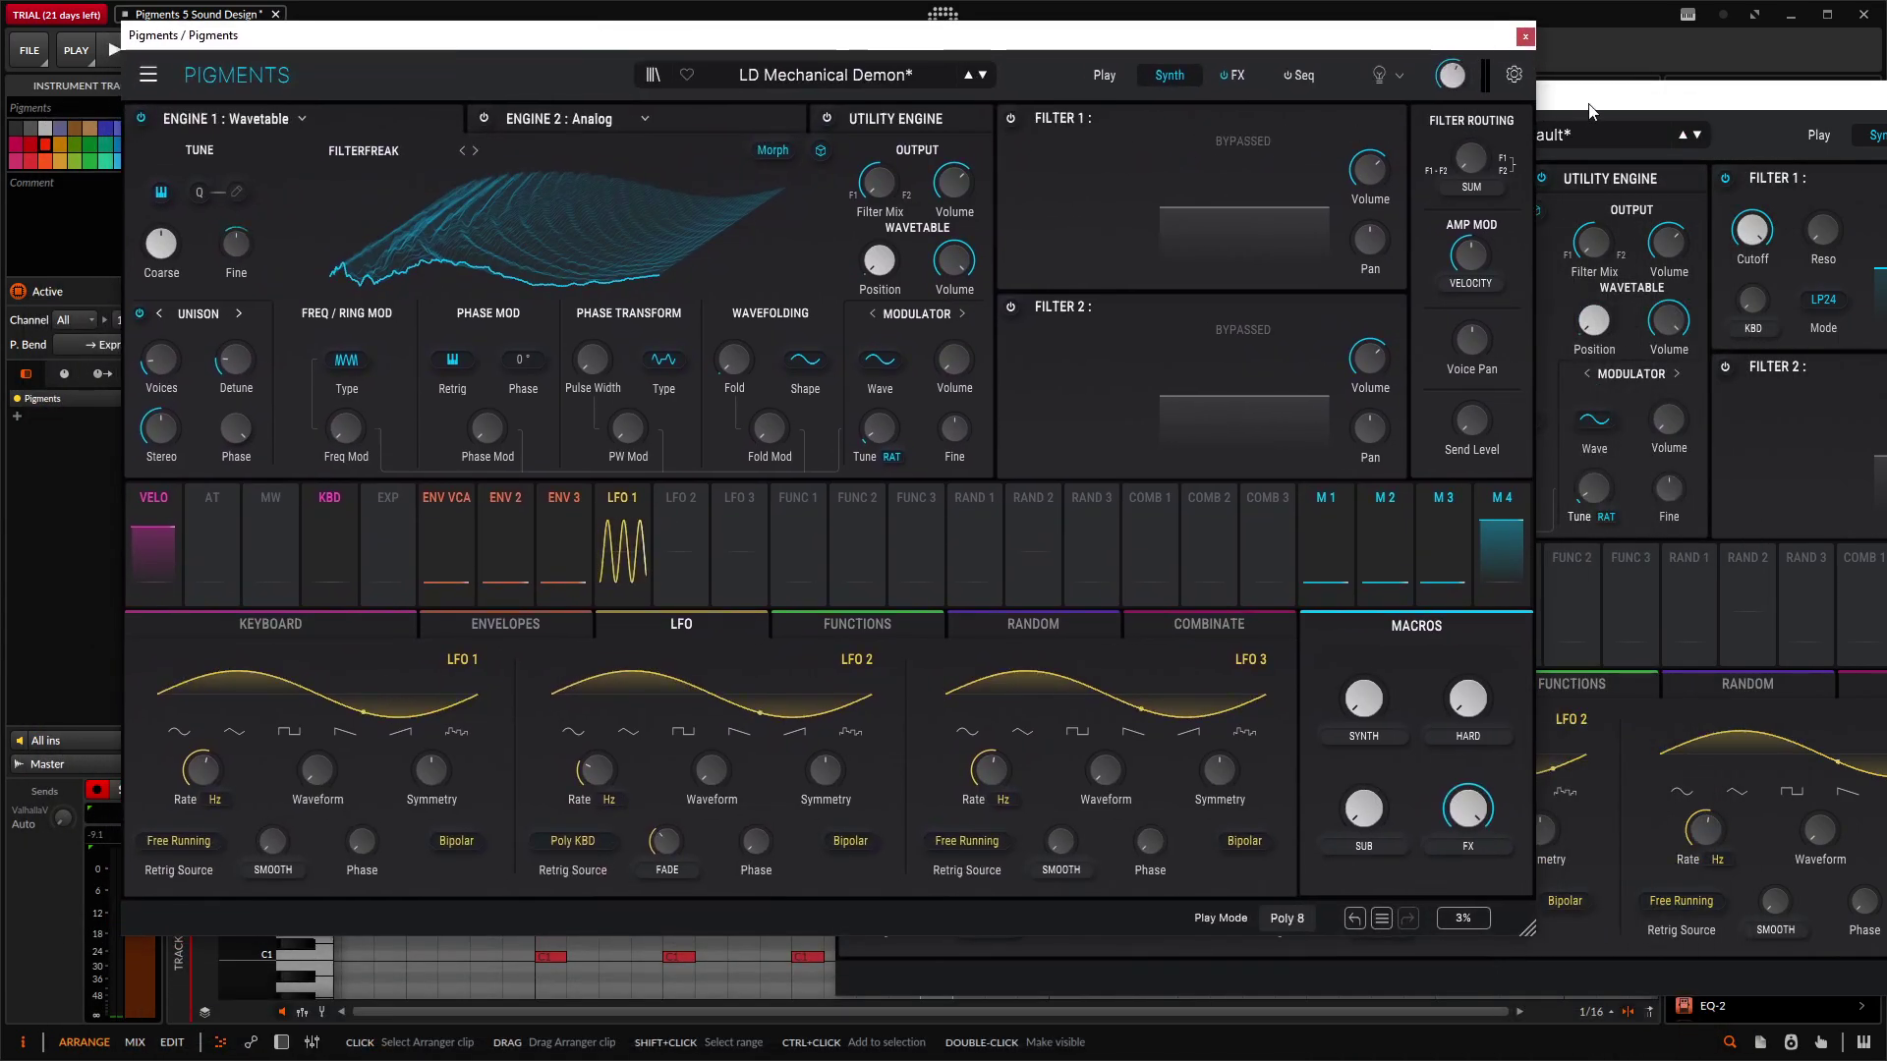
{"action": "left_click_drag", "start_coordinate": [1592, 110], "coordinate": [1040, 506]}
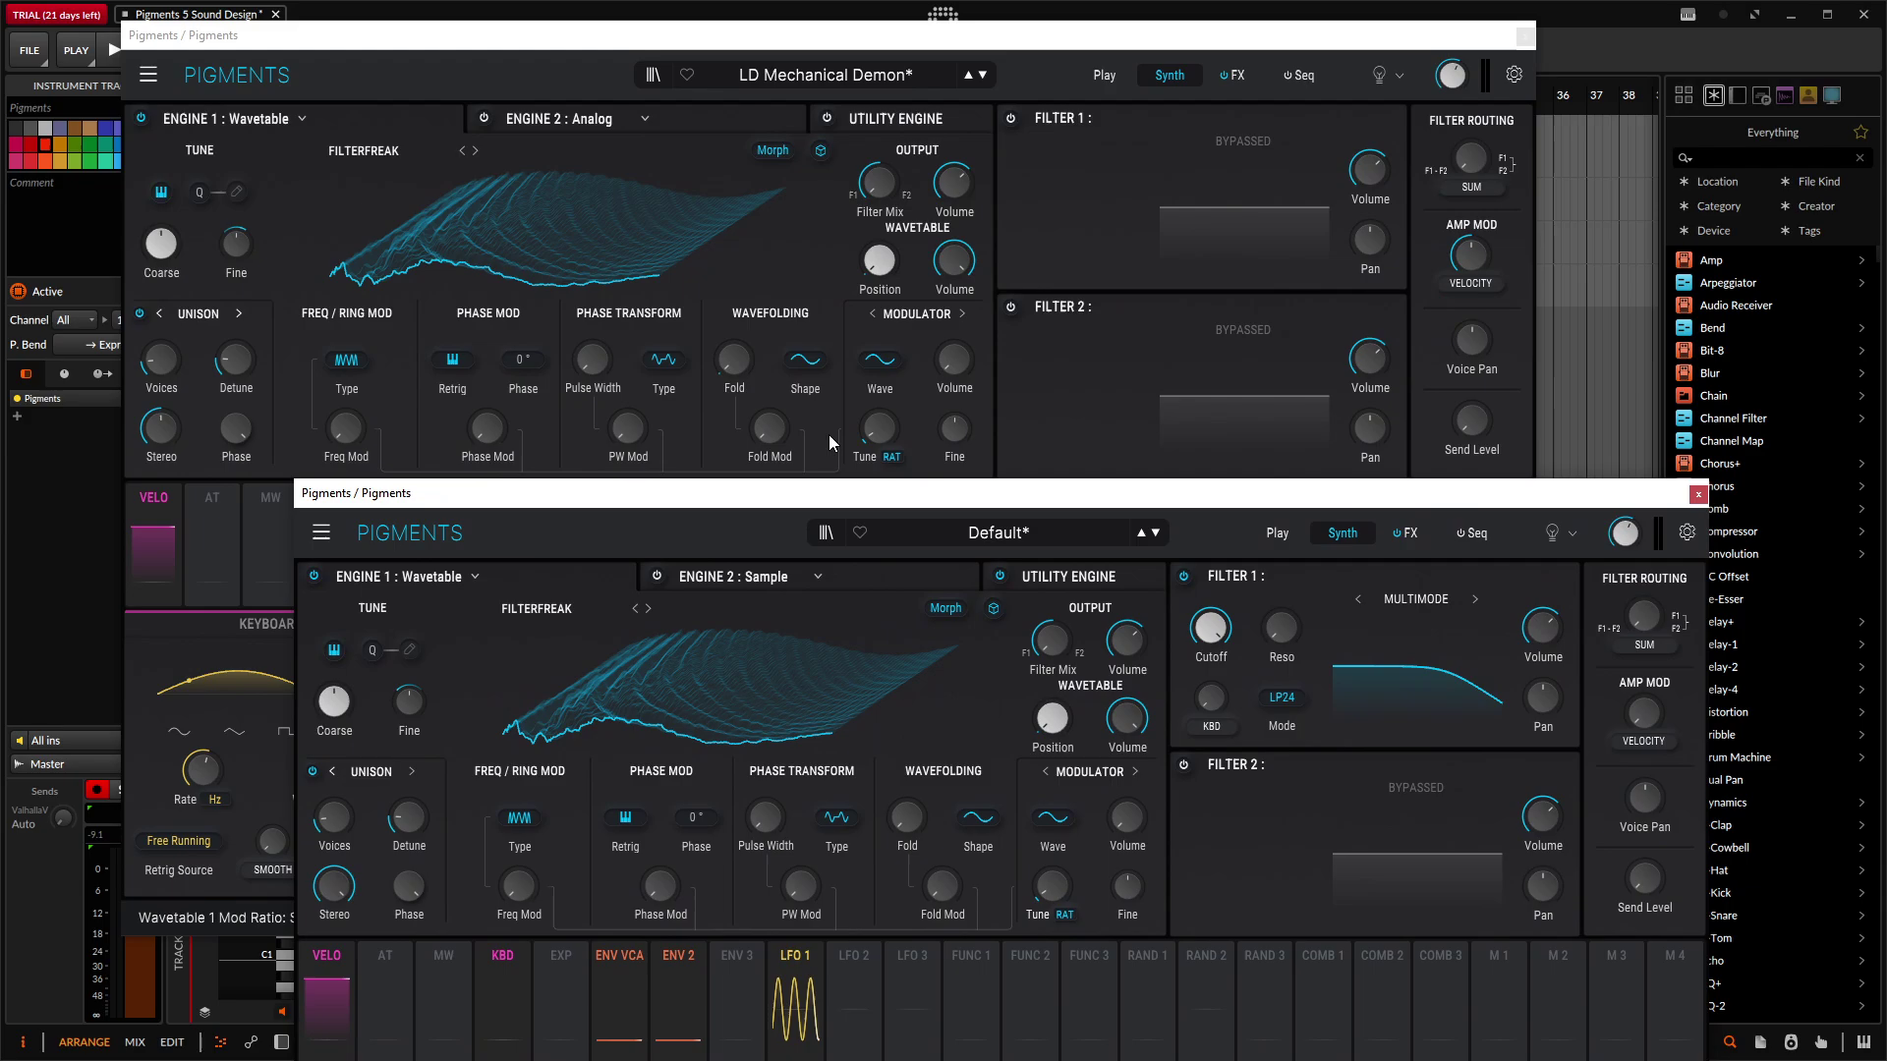
{"action": "mouse_move", "coordinate": [739, 417]}
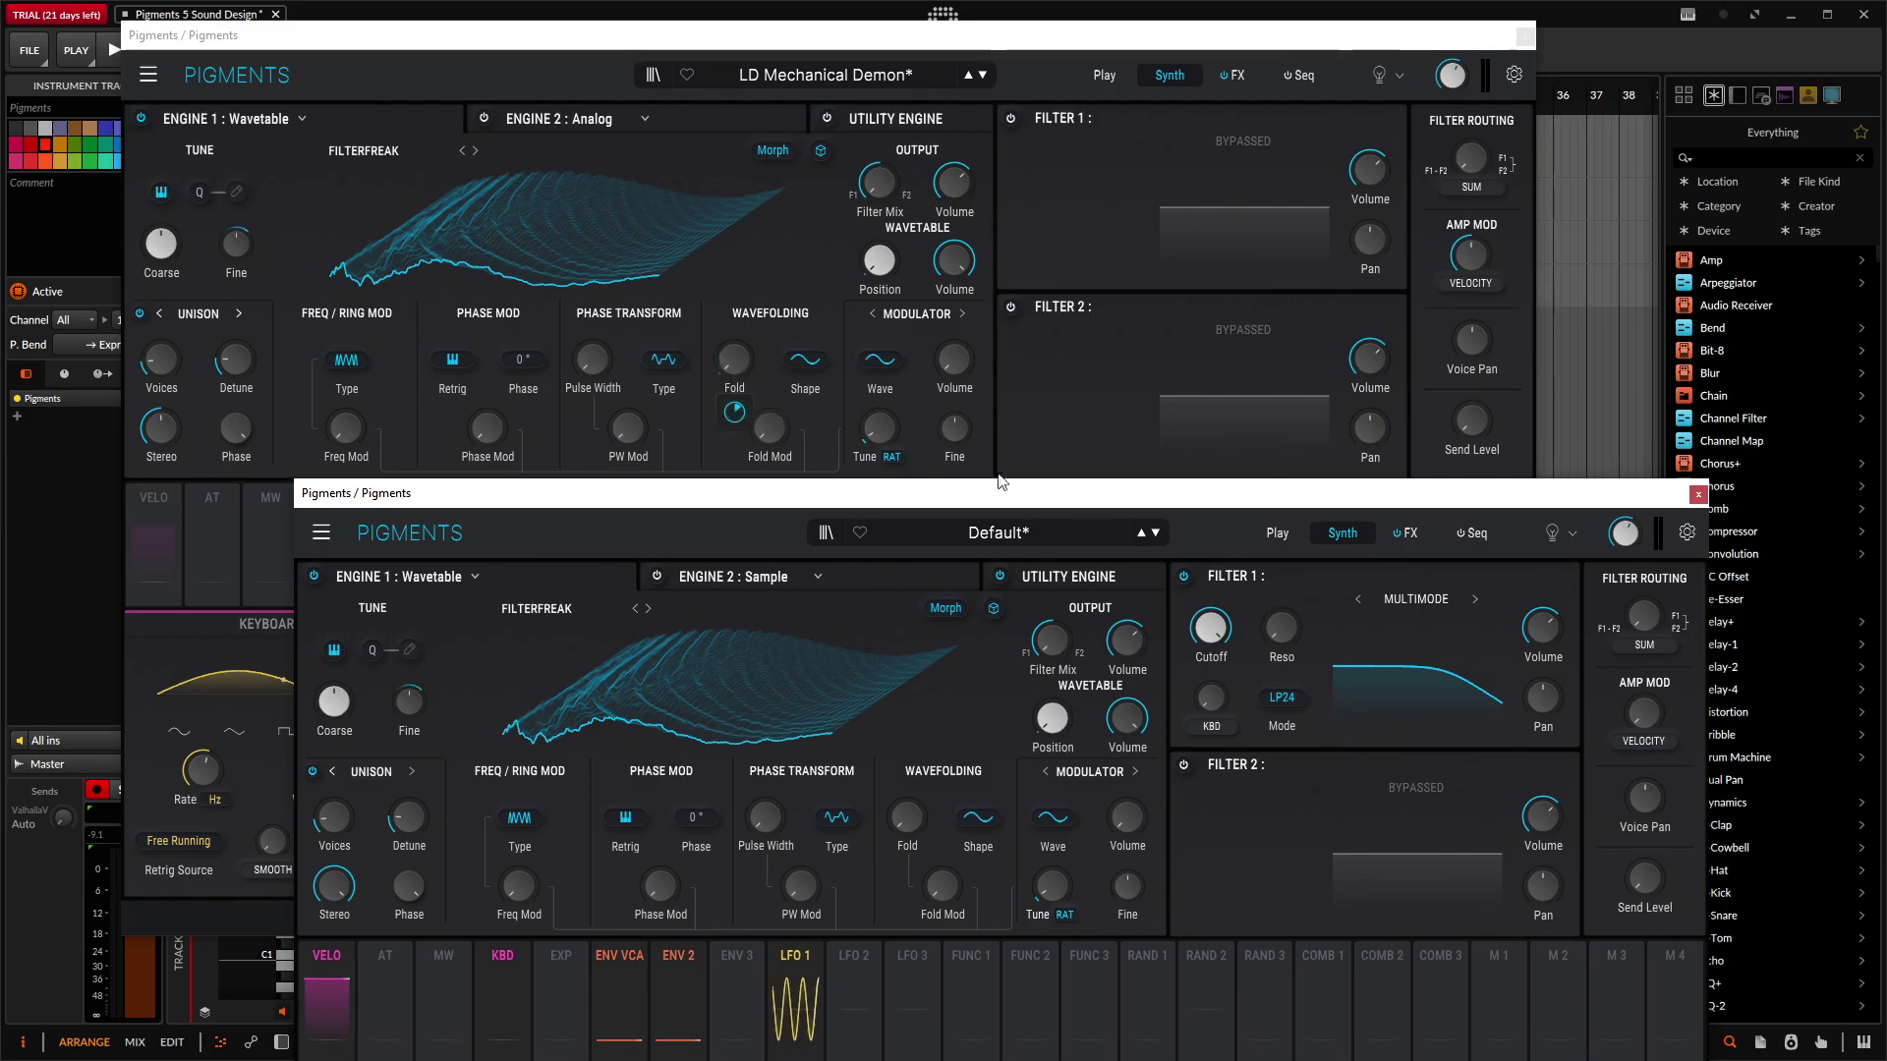
{"action": "left_click_drag", "start_coordinate": [1340, 493], "coordinate": [1208, 152]}
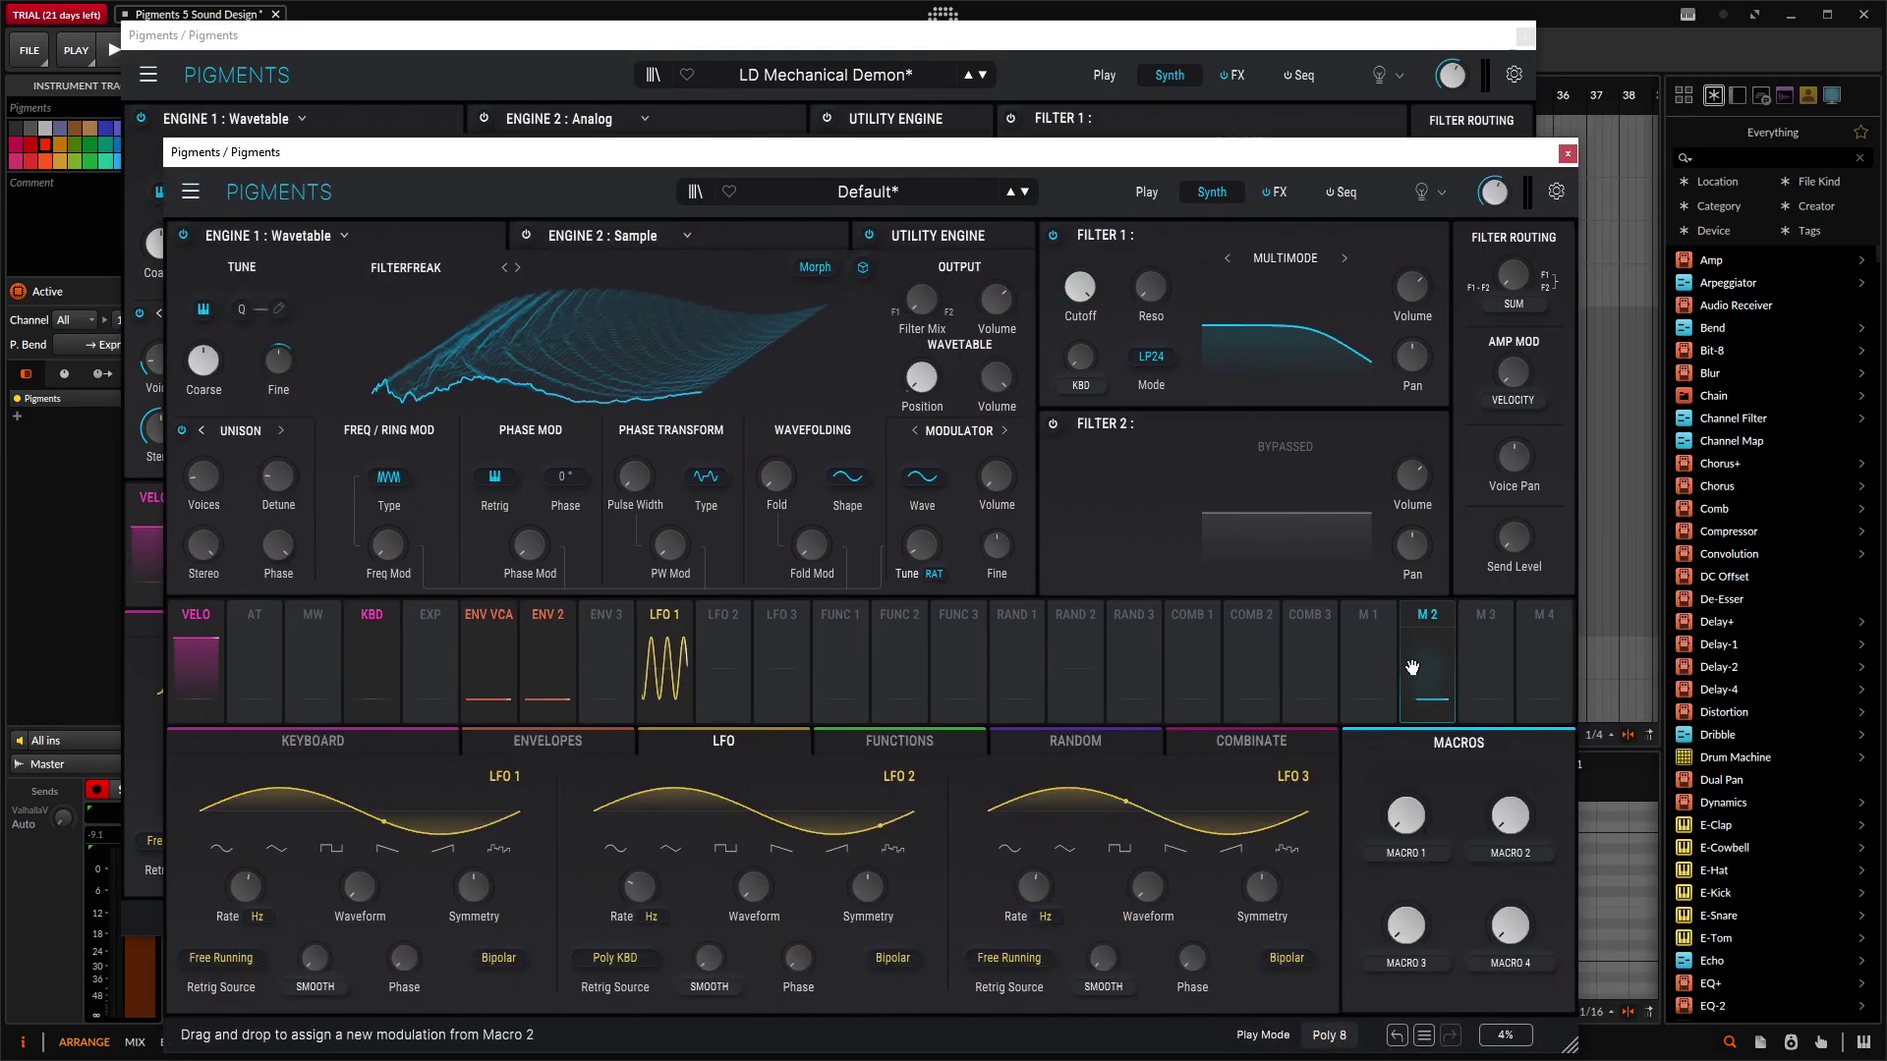
{"action": "left_click_drag", "start_coordinate": [1412, 667], "coordinate": [776, 533]}
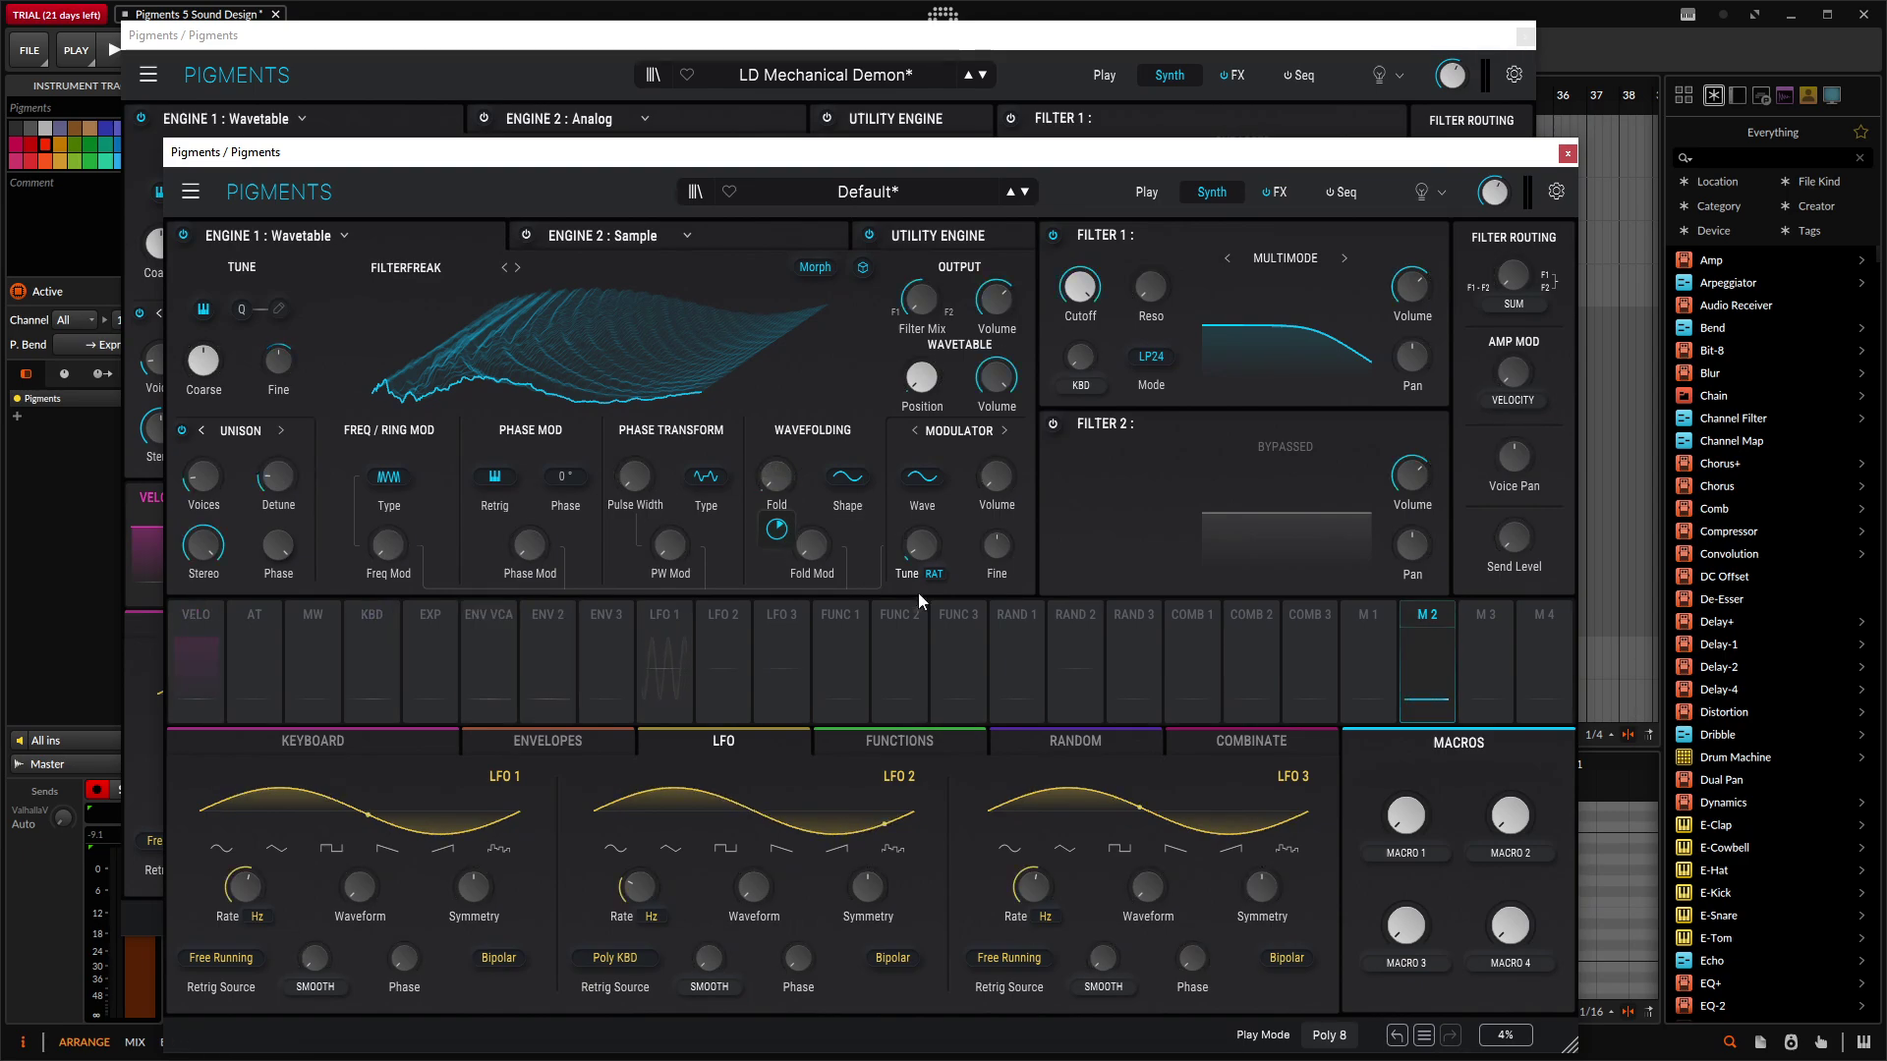
{"action": "mouse_move", "coordinate": [1510, 818]}
{"action": "left_mouse_down"}
{"action": "mouse_move", "coordinate": [1509, 691]}
{"action": "mouse_move", "coordinate": [1509, 821]}
{"action": "left_mouse_up"}
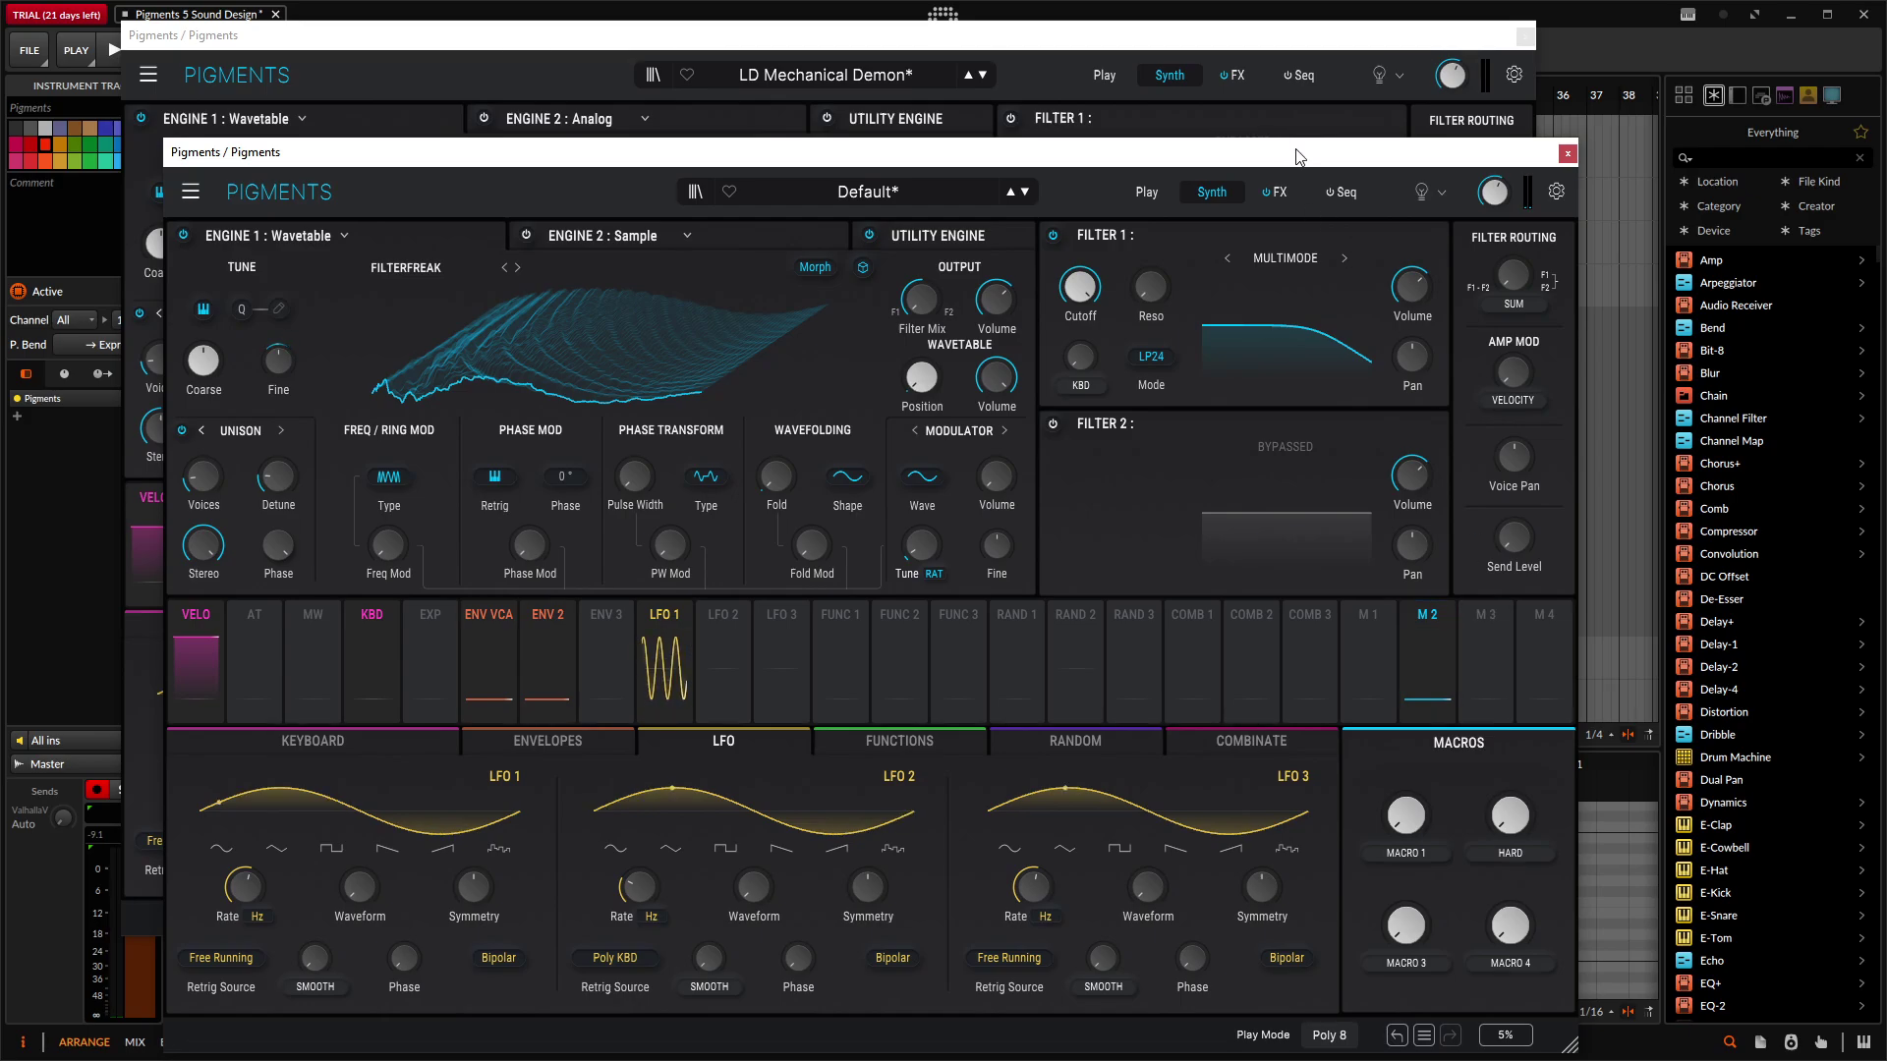
Step: Switch Engine 1 off and Engine 2 on in both the Default and reference patches
{"action": "left_click_drag", "start_coordinate": [1299, 158], "coordinate": [1506, 161]}
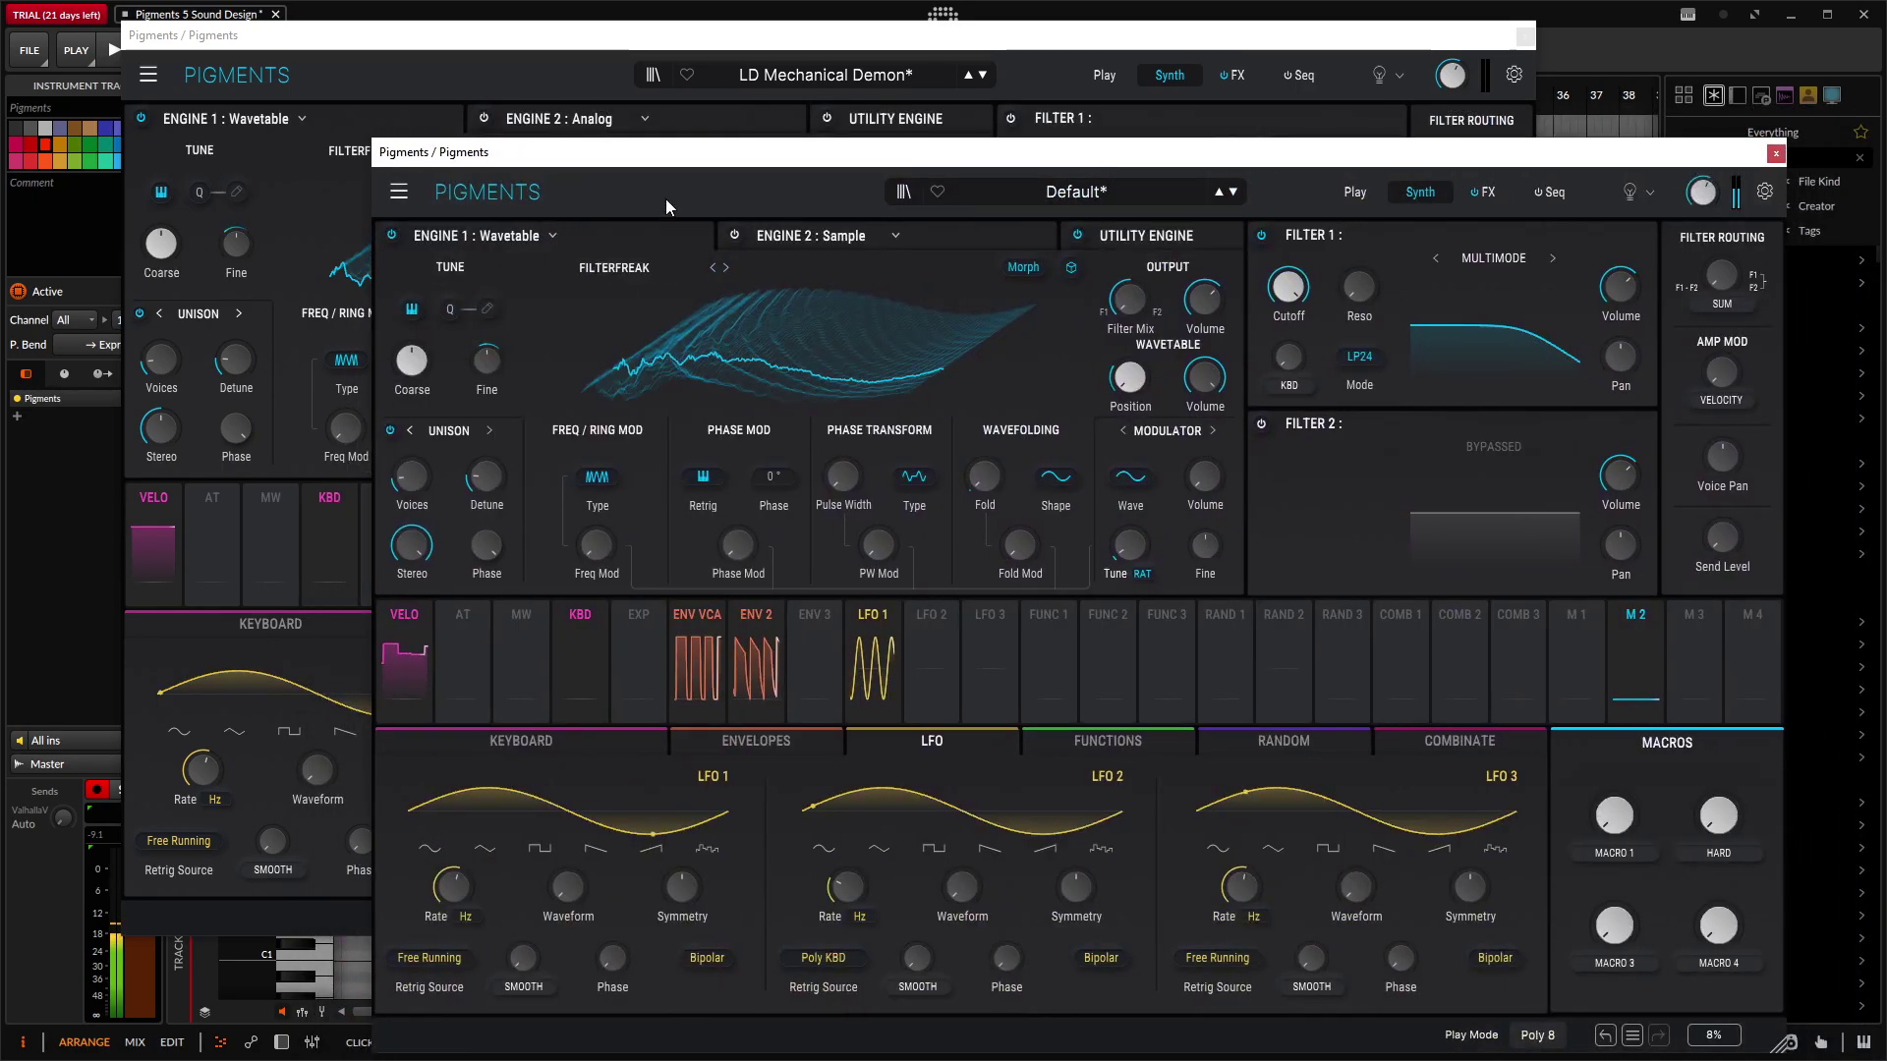
{"action": "left_click", "coordinate": [392, 236]}
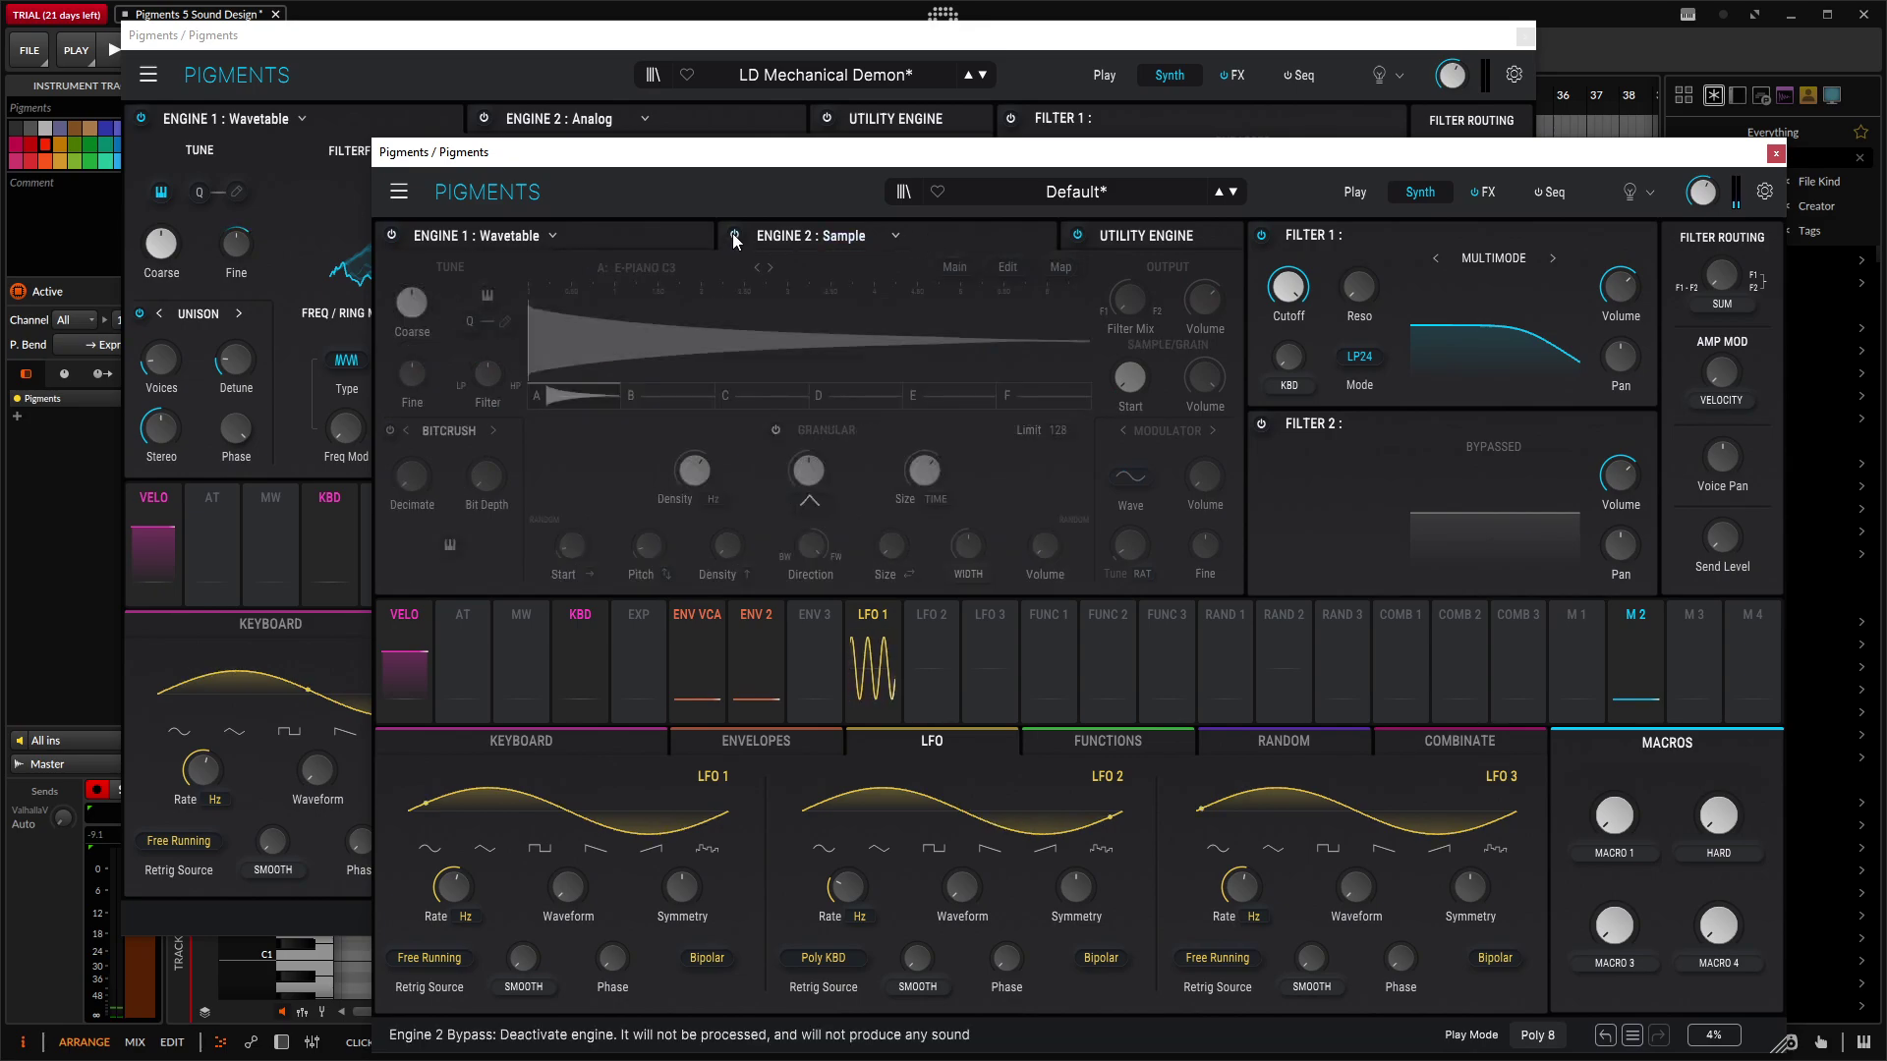
{"action": "left_click", "coordinate": [535, 80]}
{"action": "left_click", "coordinate": [143, 119]}
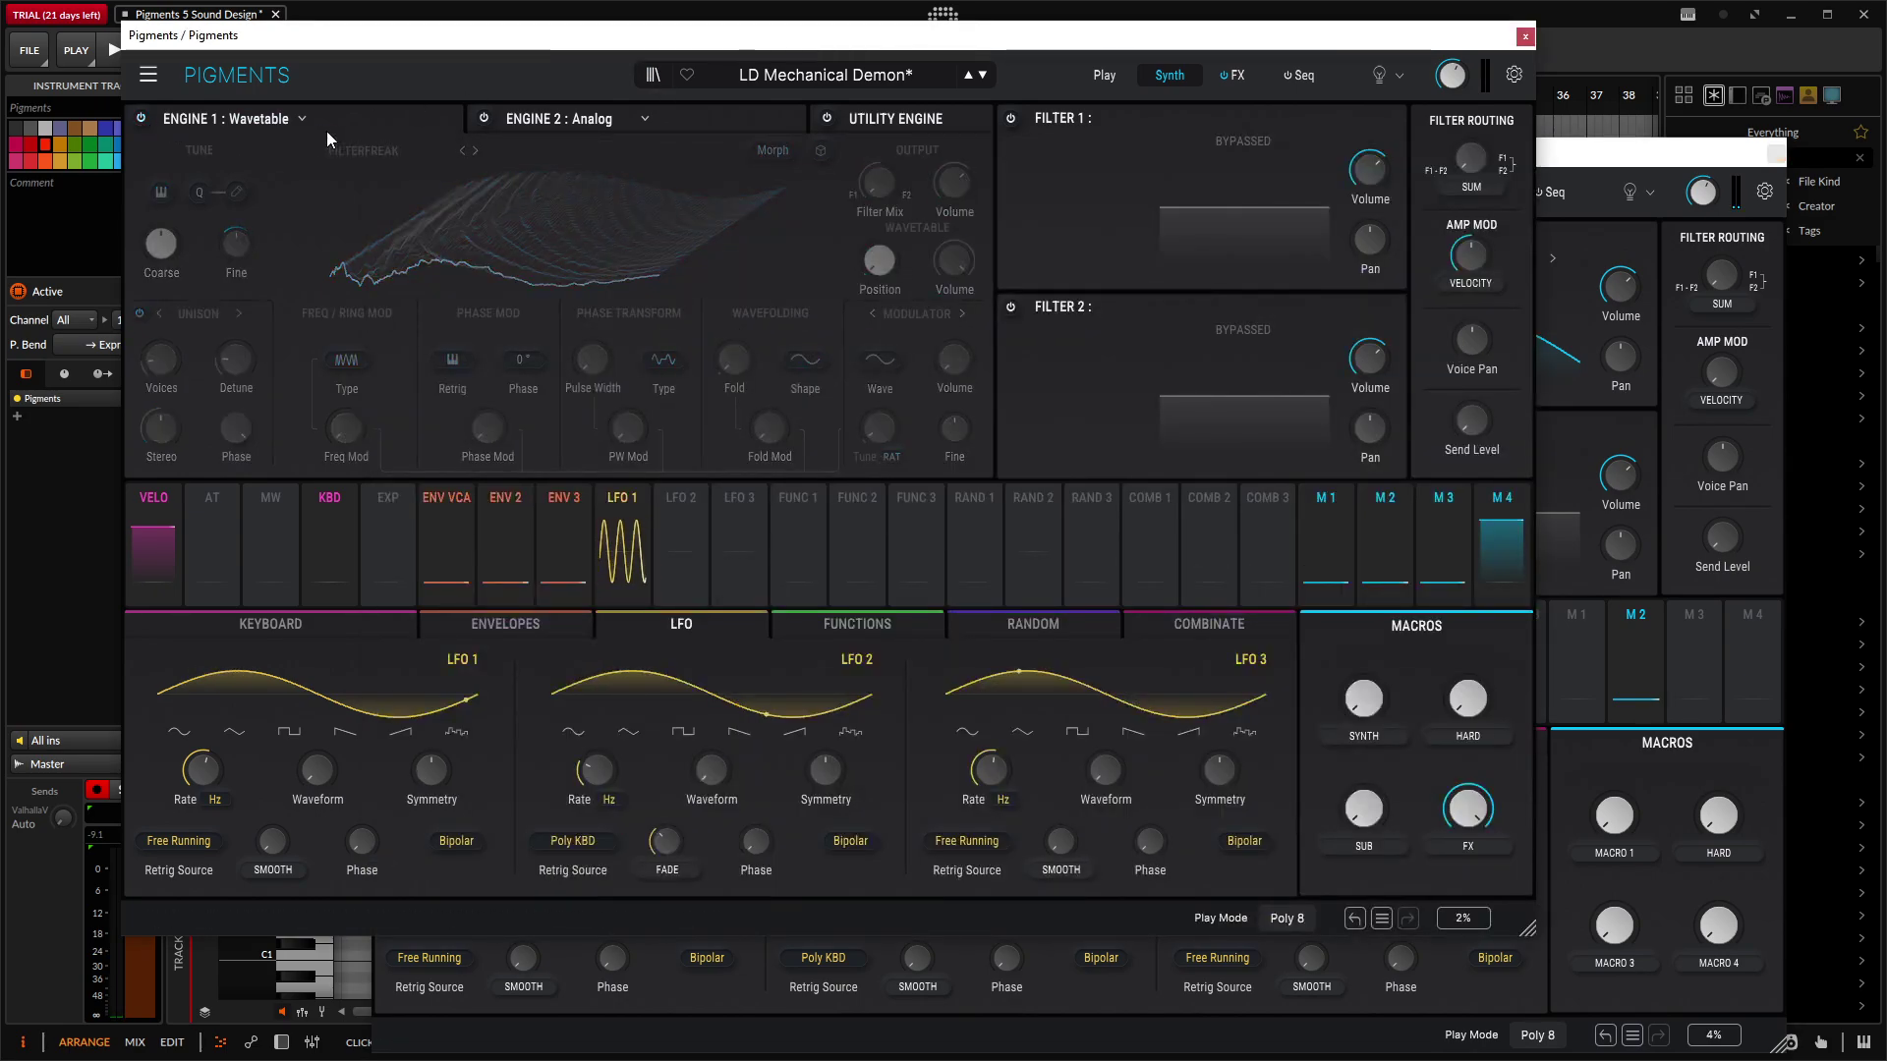
{"action": "left_click", "coordinate": [481, 120]}
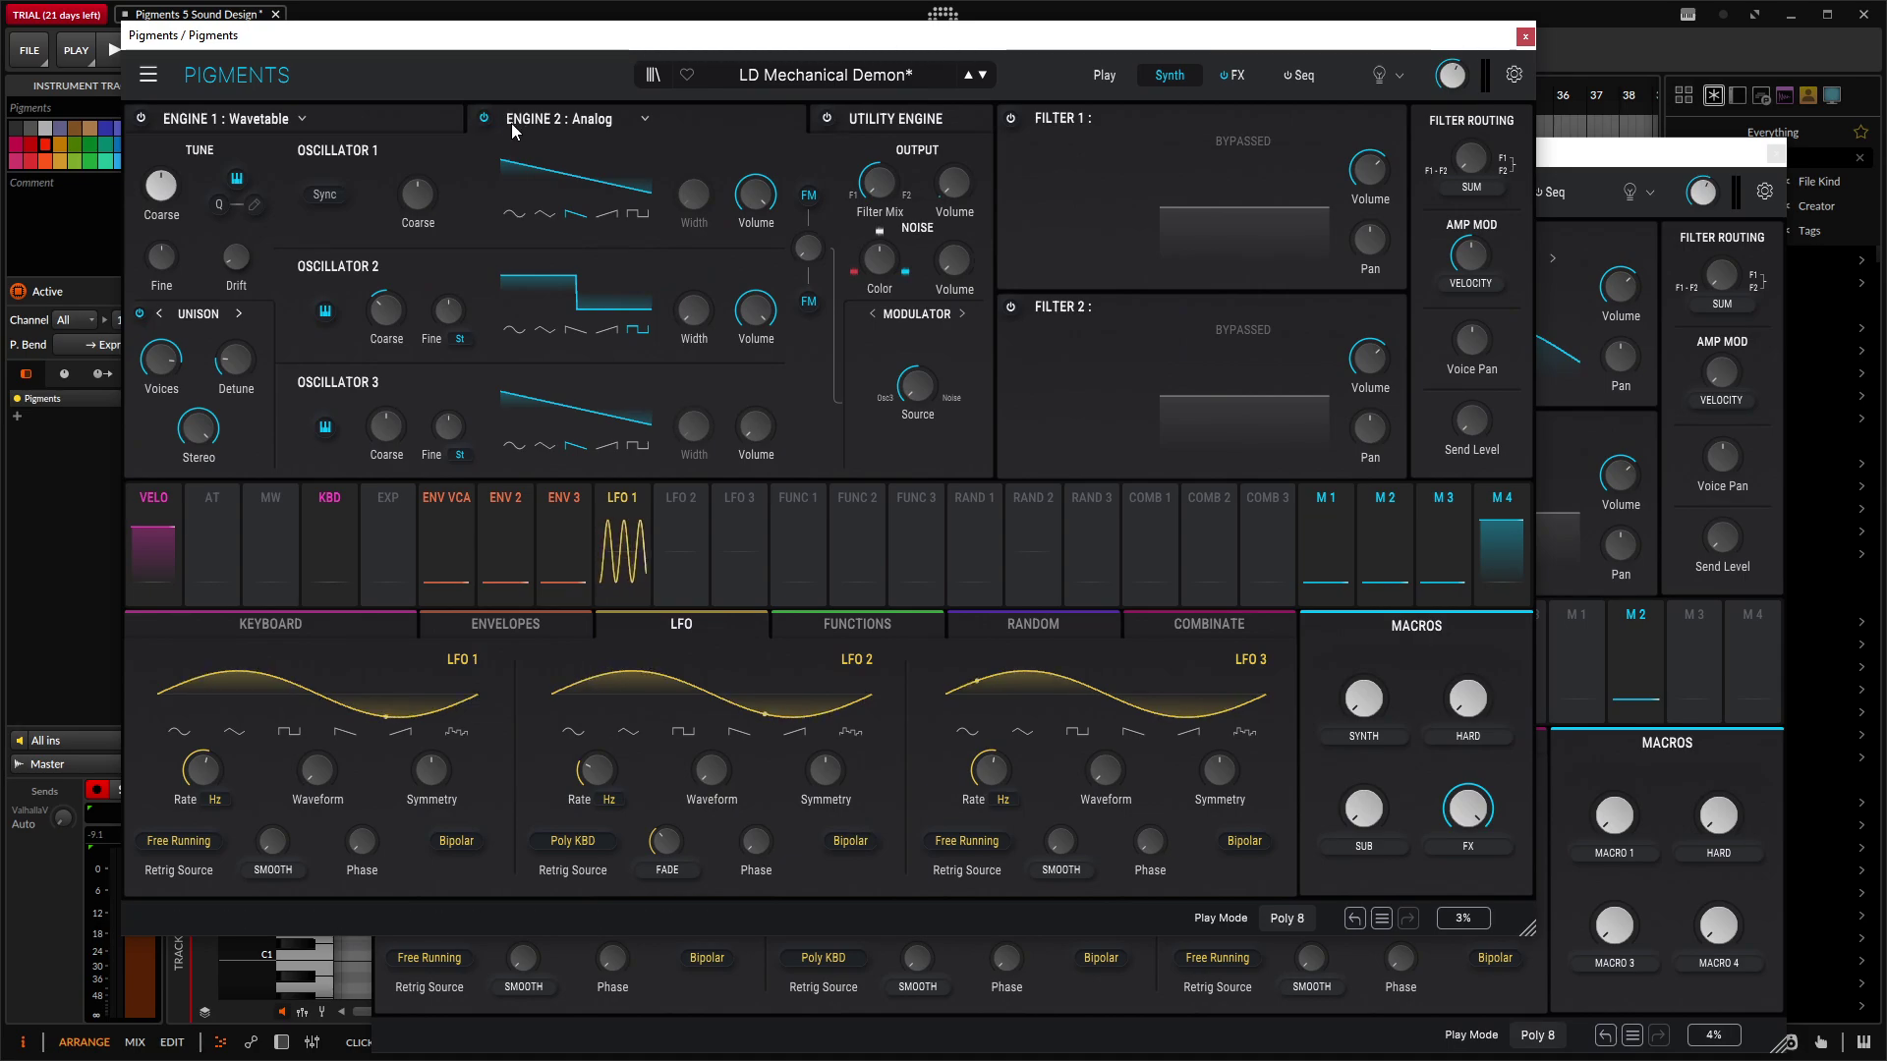
Step: Set the Default patch's Engine 2 to Analog, with a square wave and raised Coarse tuning on Oscillator 2
{"action": "left_click_drag", "start_coordinate": [1617, 165], "coordinate": [1677, 529]}
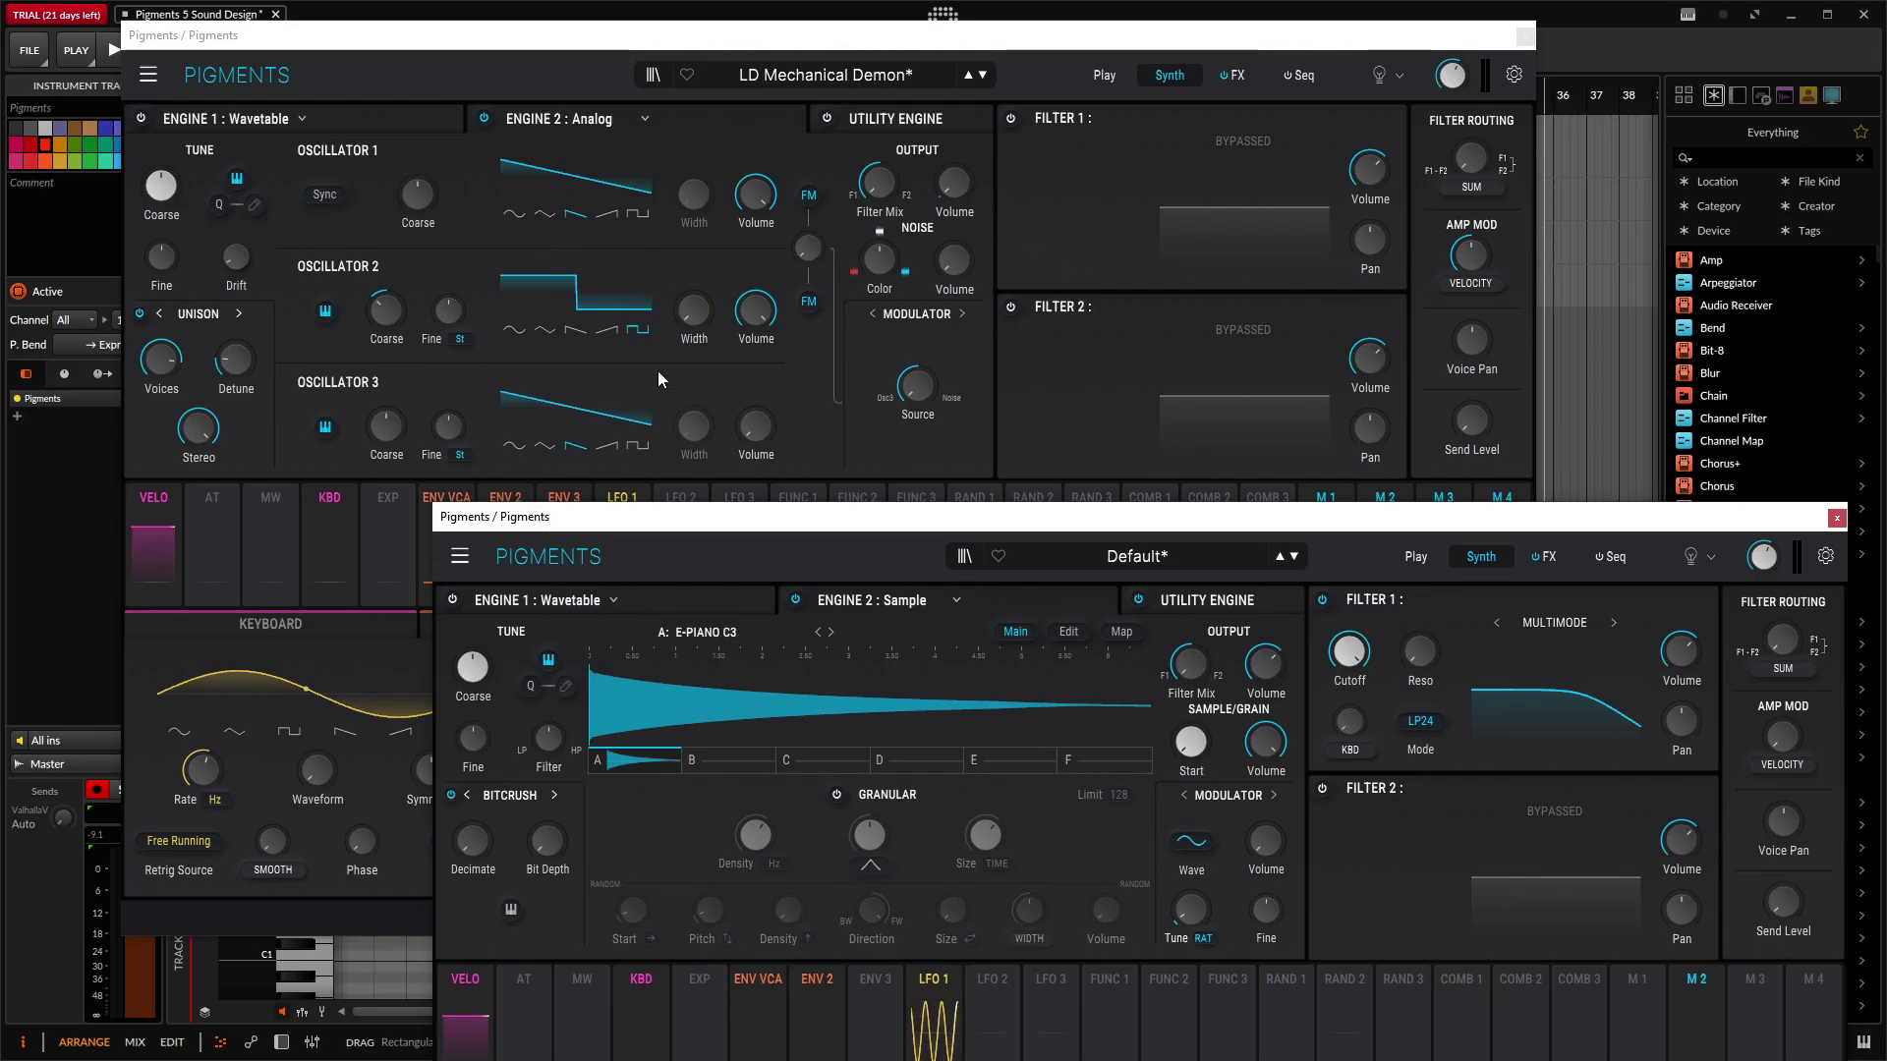
{"action": "left_click_drag", "start_coordinate": [1057, 524], "coordinate": [1089, 411]}
{"action": "left_click", "coordinate": [949, 501]}
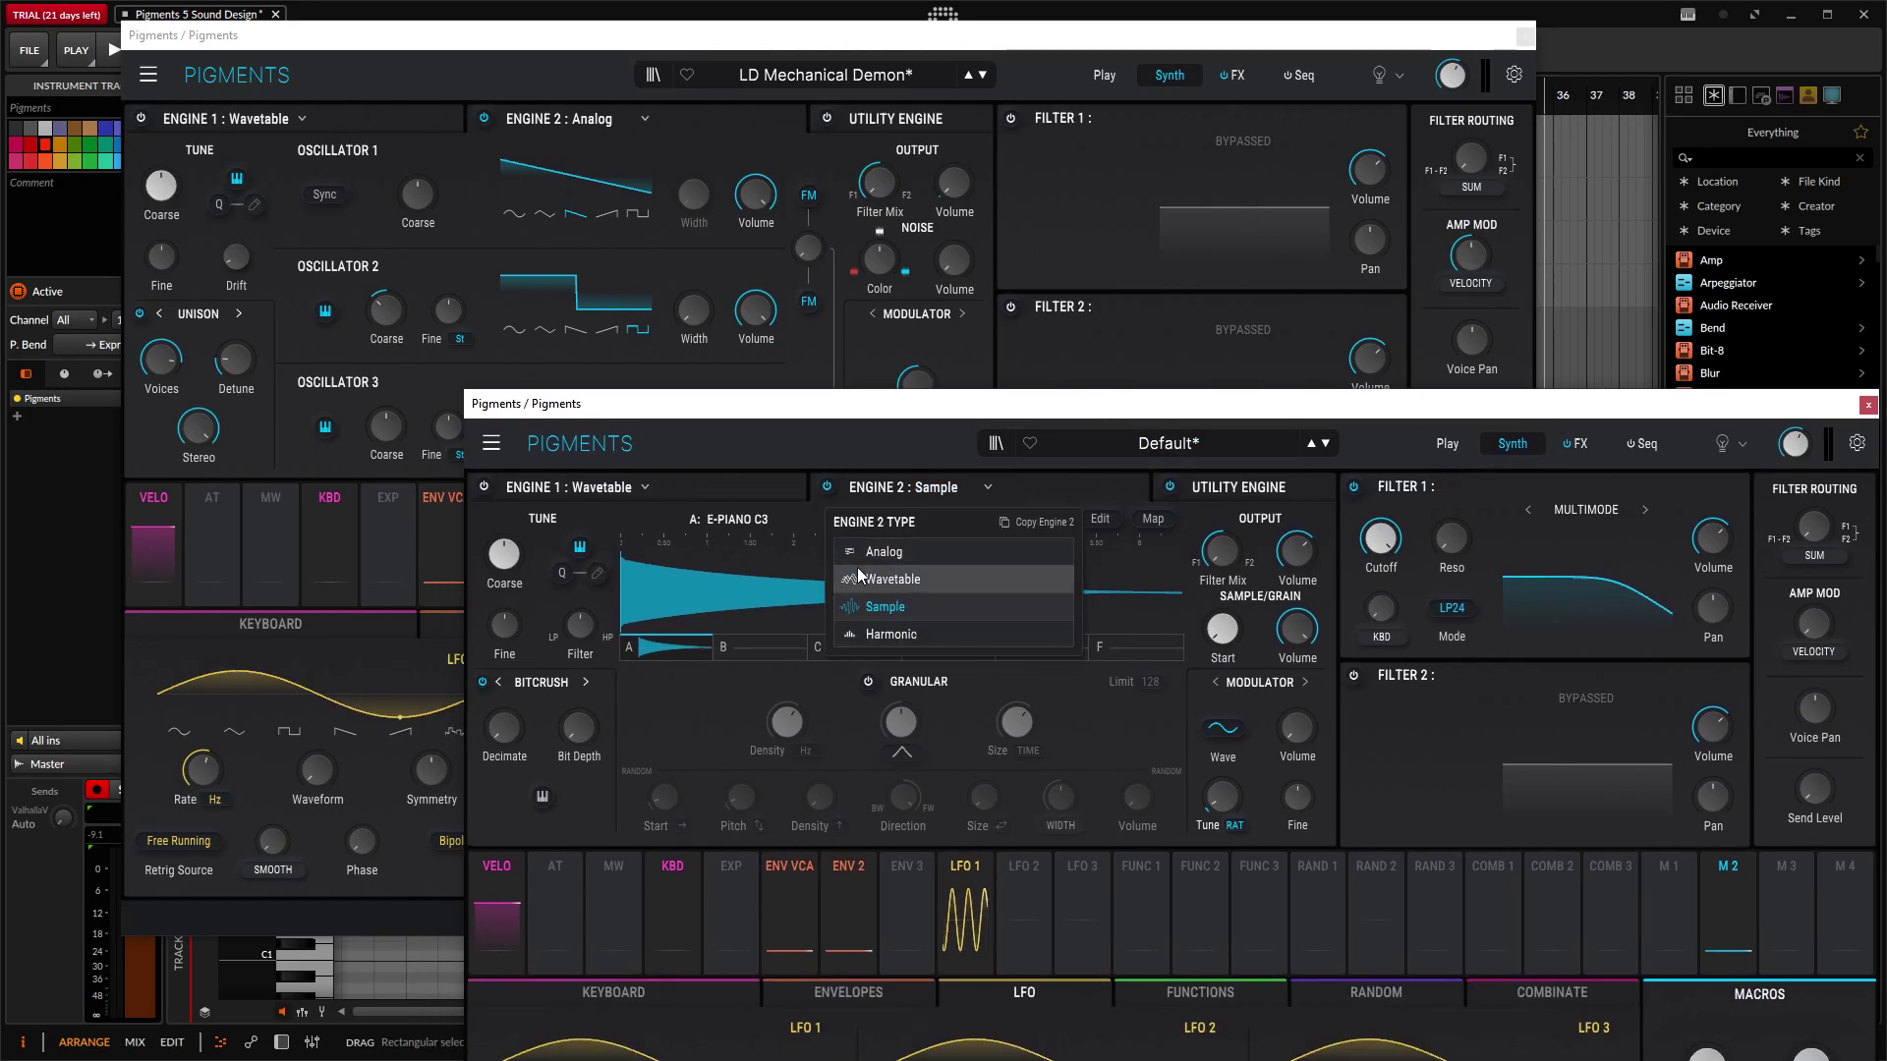
{"action": "left_click", "coordinate": [889, 554]}
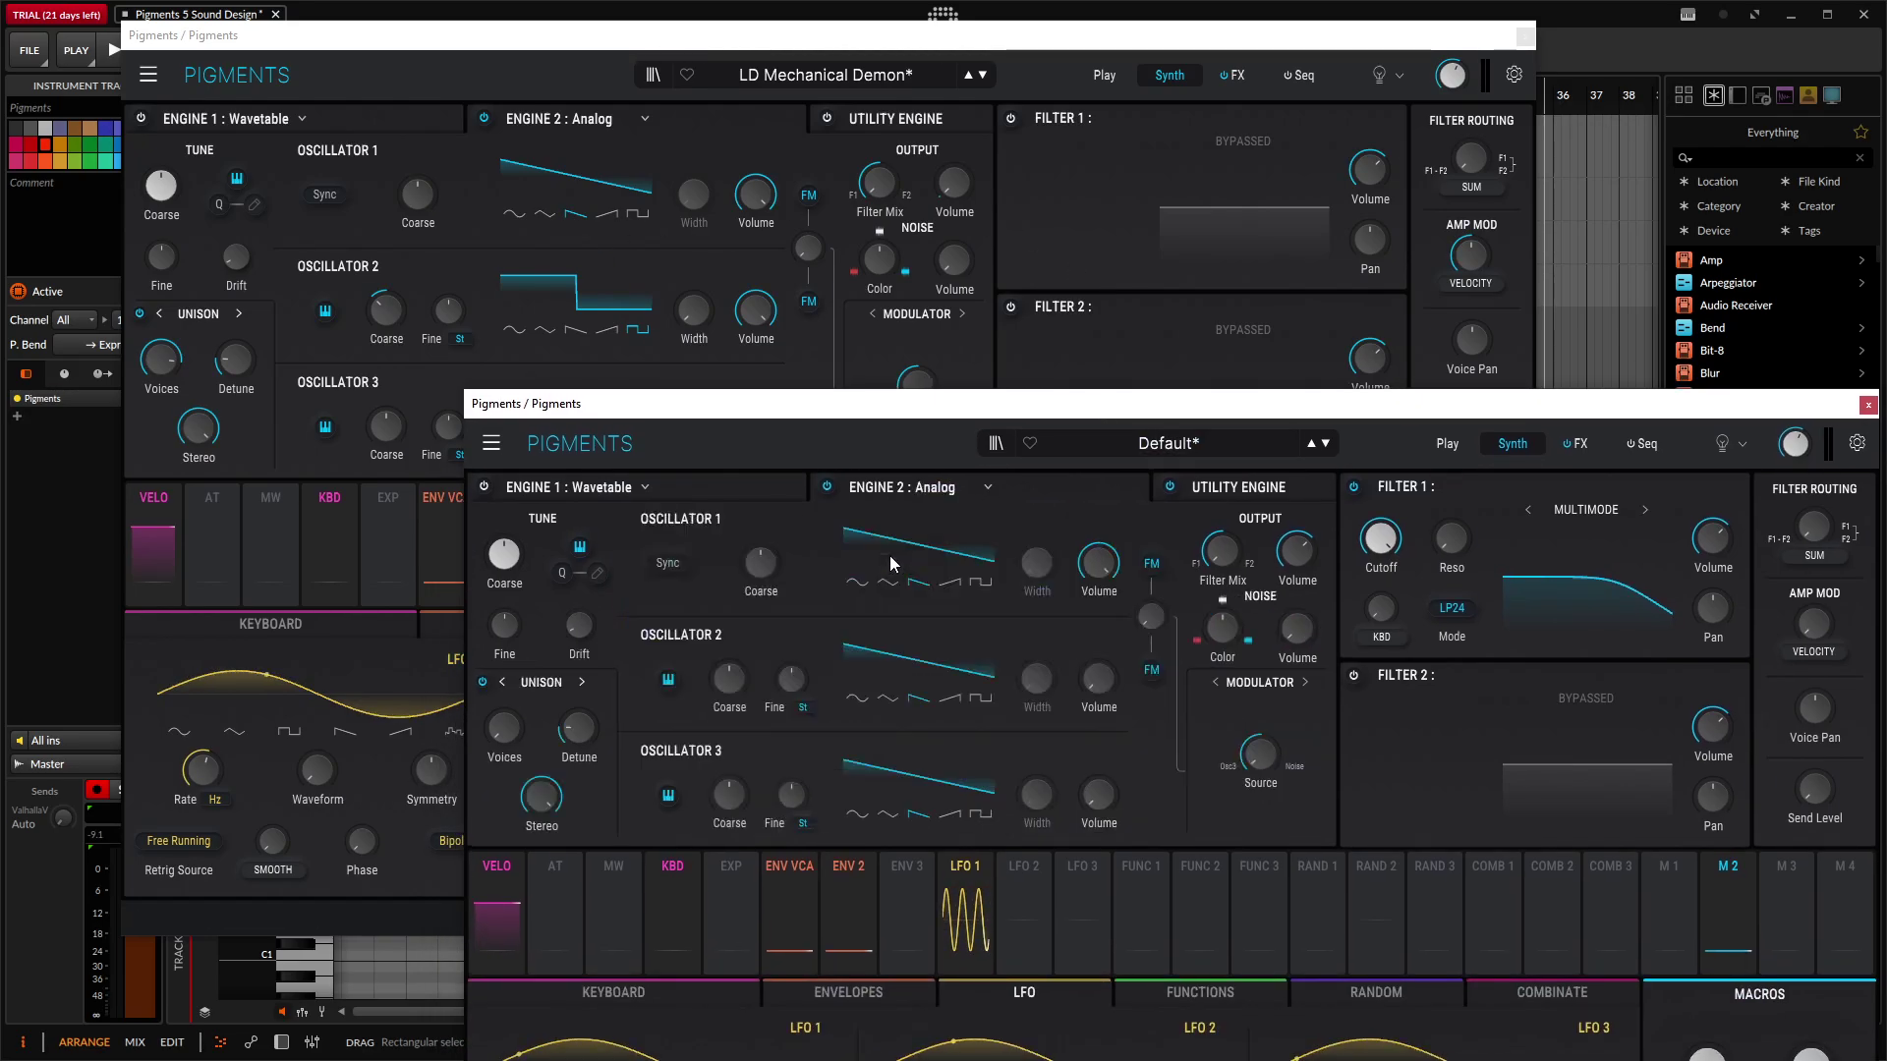
{"action": "left_click", "coordinate": [979, 698]}
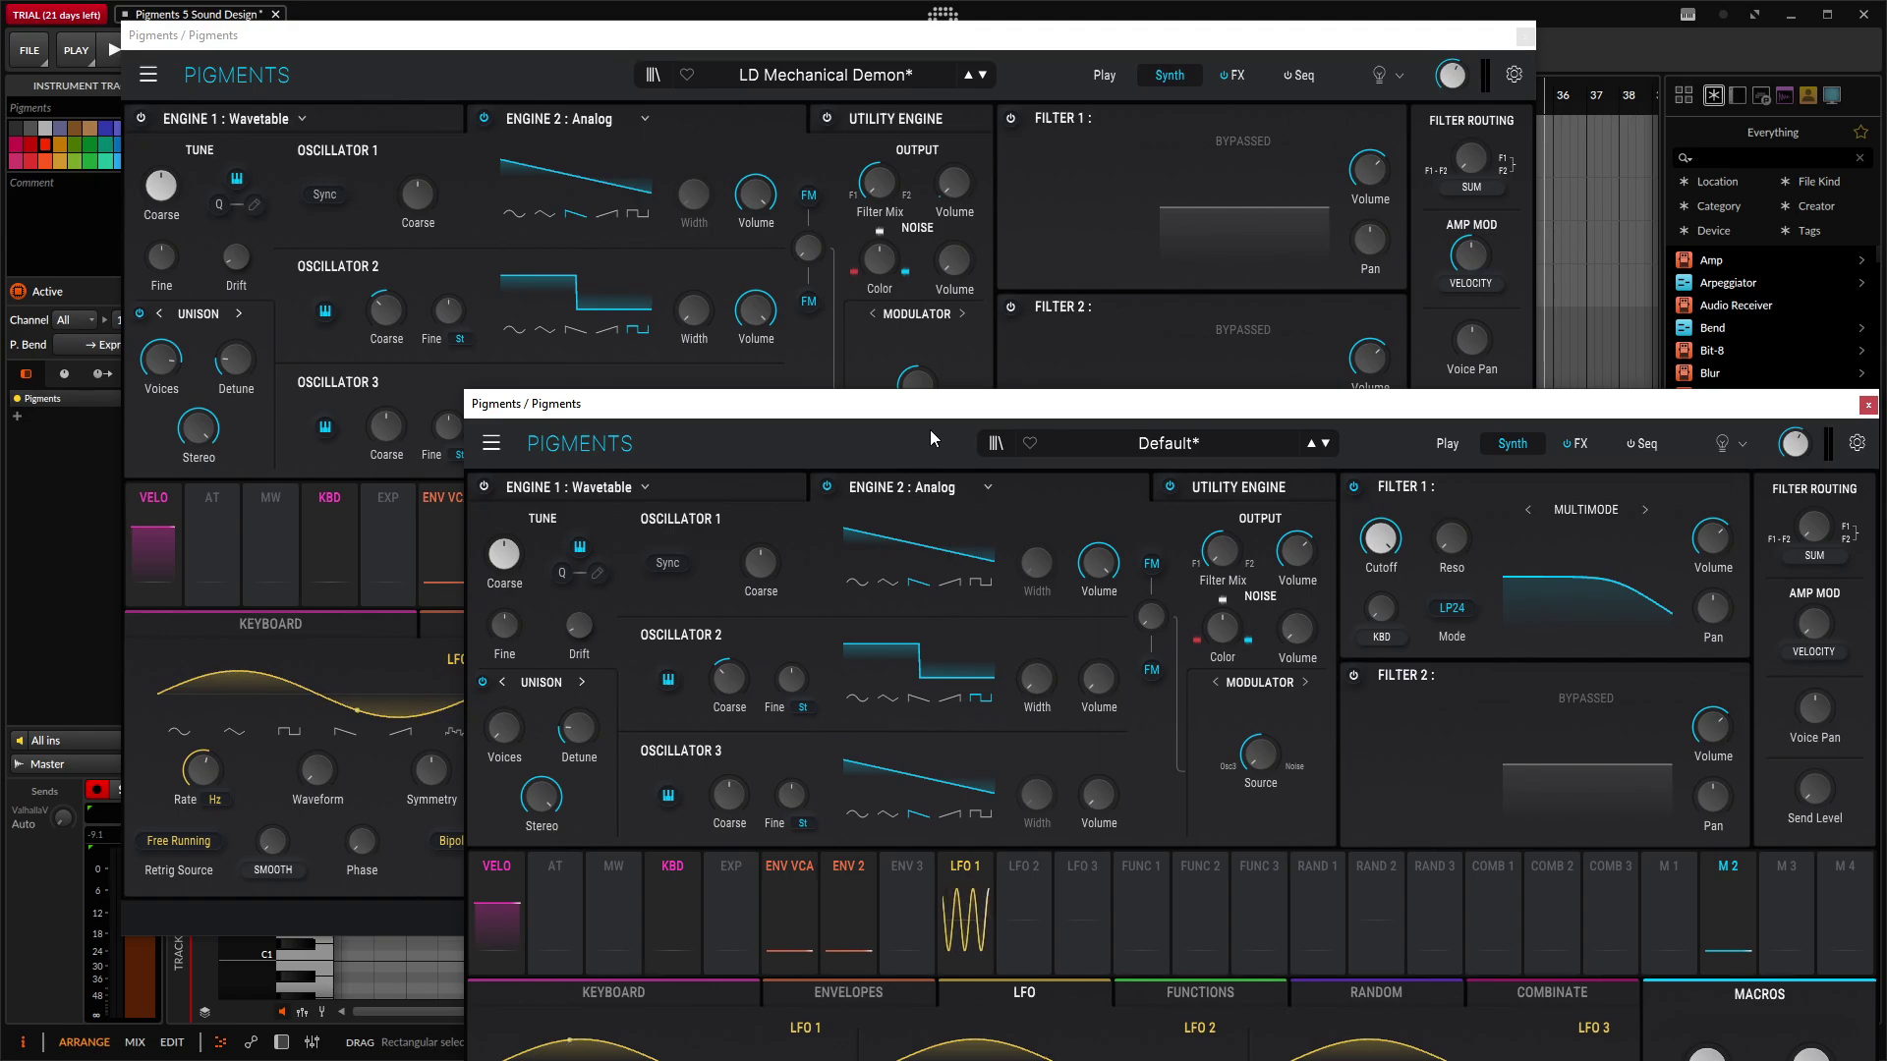
Step: Raise Engine 2's unison Voices and Oscillator 2's Volume in the Default patch to match the reference patch
{"action": "left_click_drag", "start_coordinate": [982, 409], "coordinate": [1005, 304]}
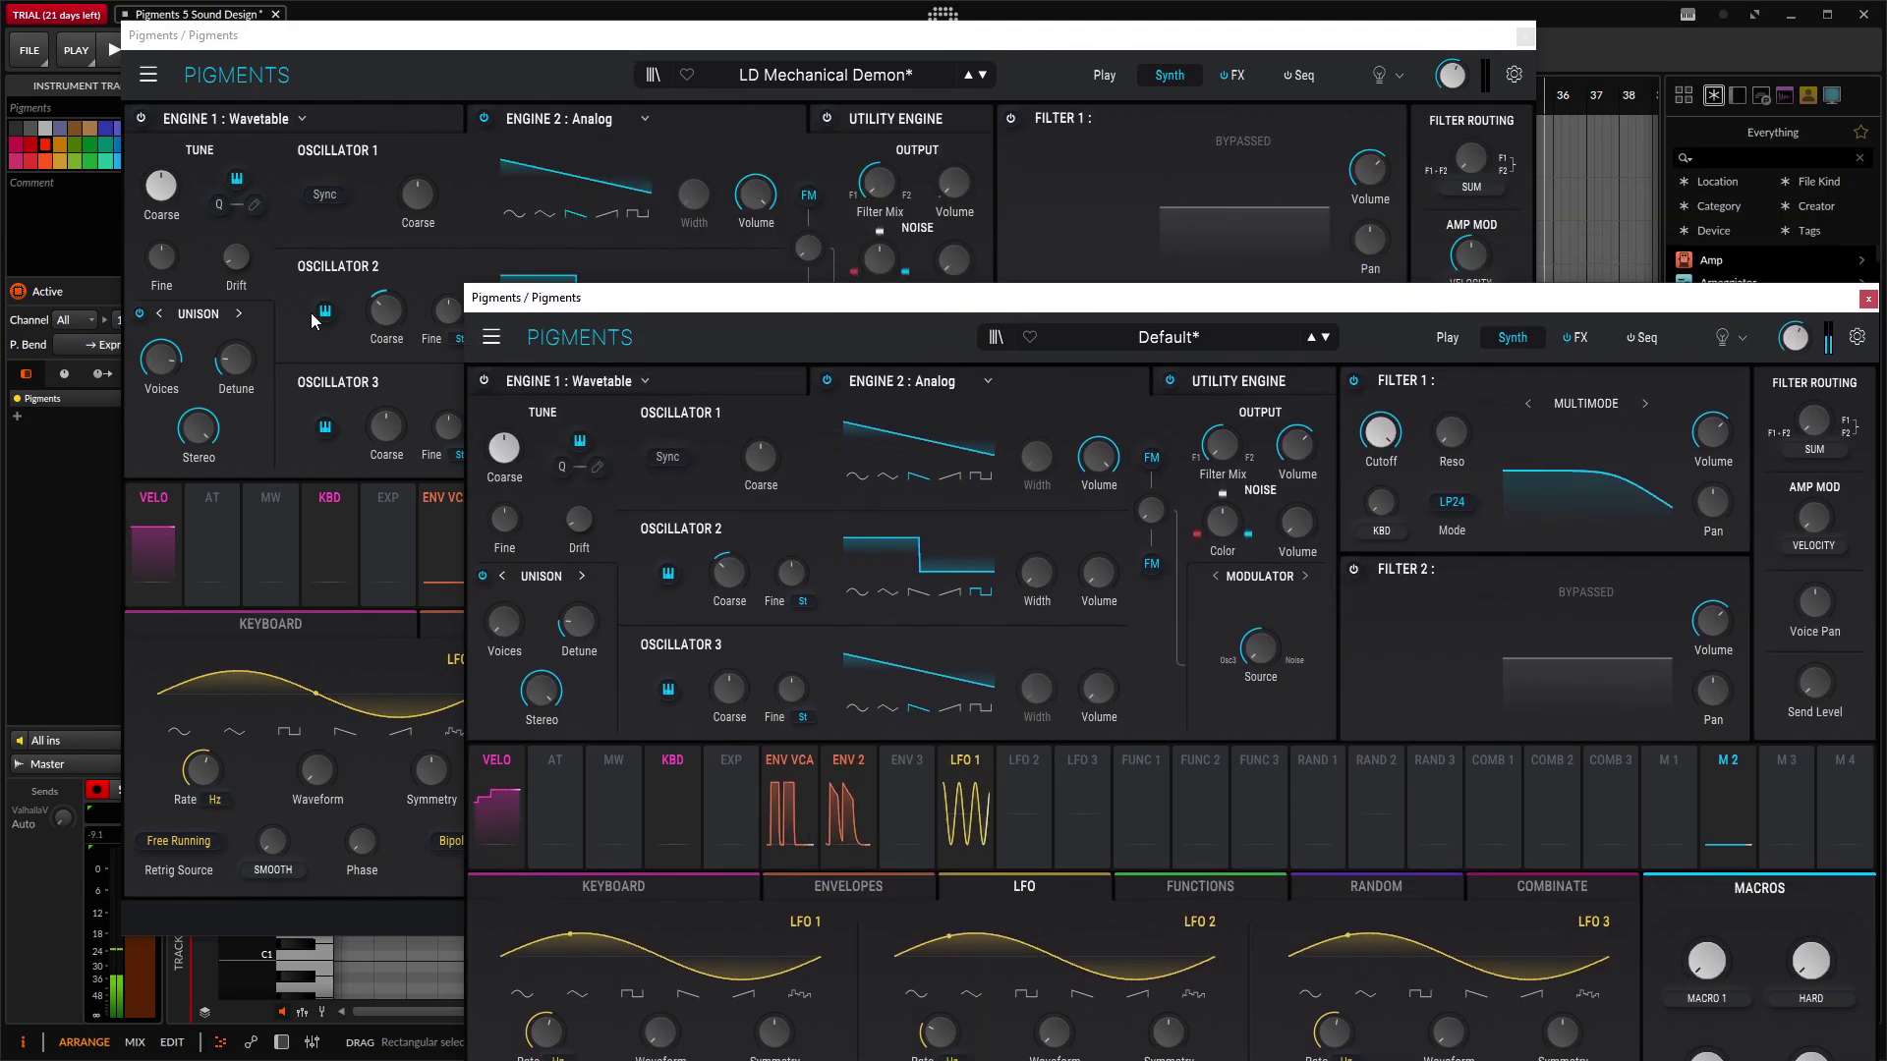
{"action": "left_click", "coordinate": [167, 364]}
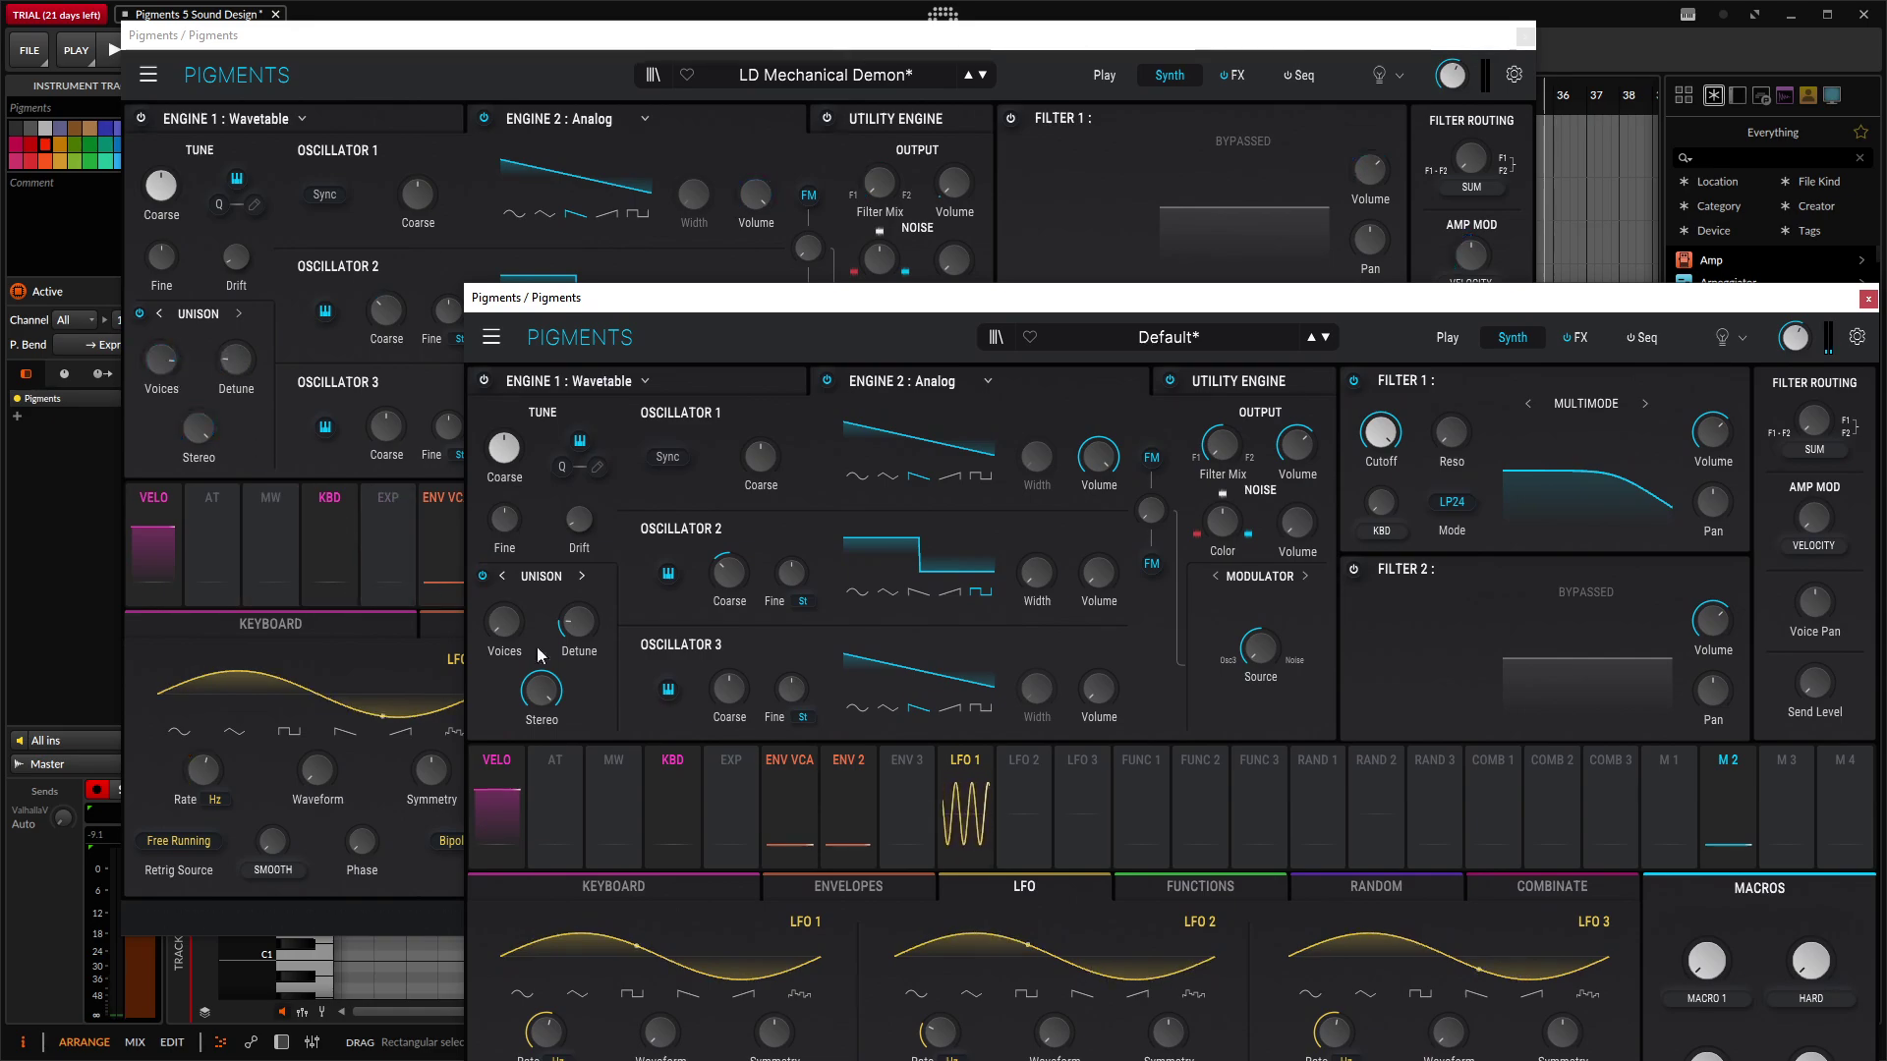
{"action": "left_click_drag", "start_coordinate": [507, 623], "coordinate": [506, 602]}
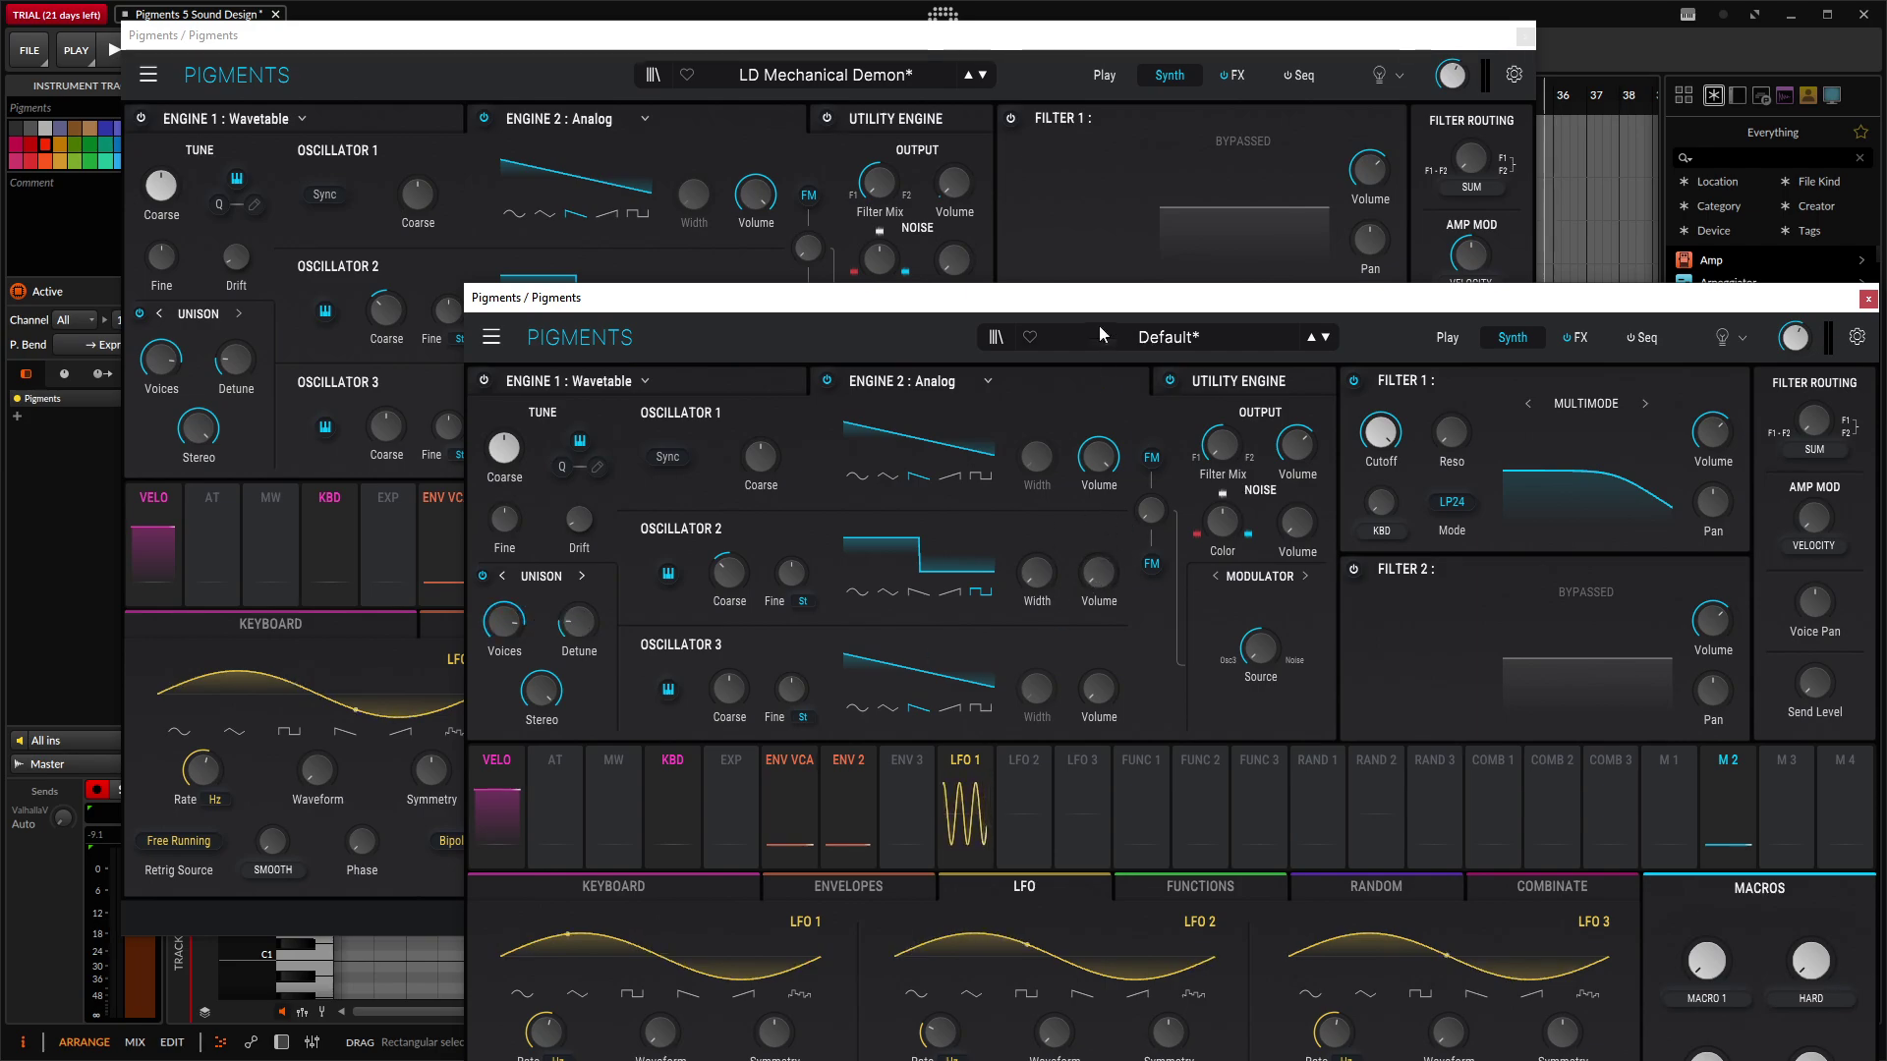
{"action": "left_click_drag", "start_coordinate": [1096, 324], "coordinate": [1009, 536]}
{"action": "mouse_move", "coordinate": [764, 203]}
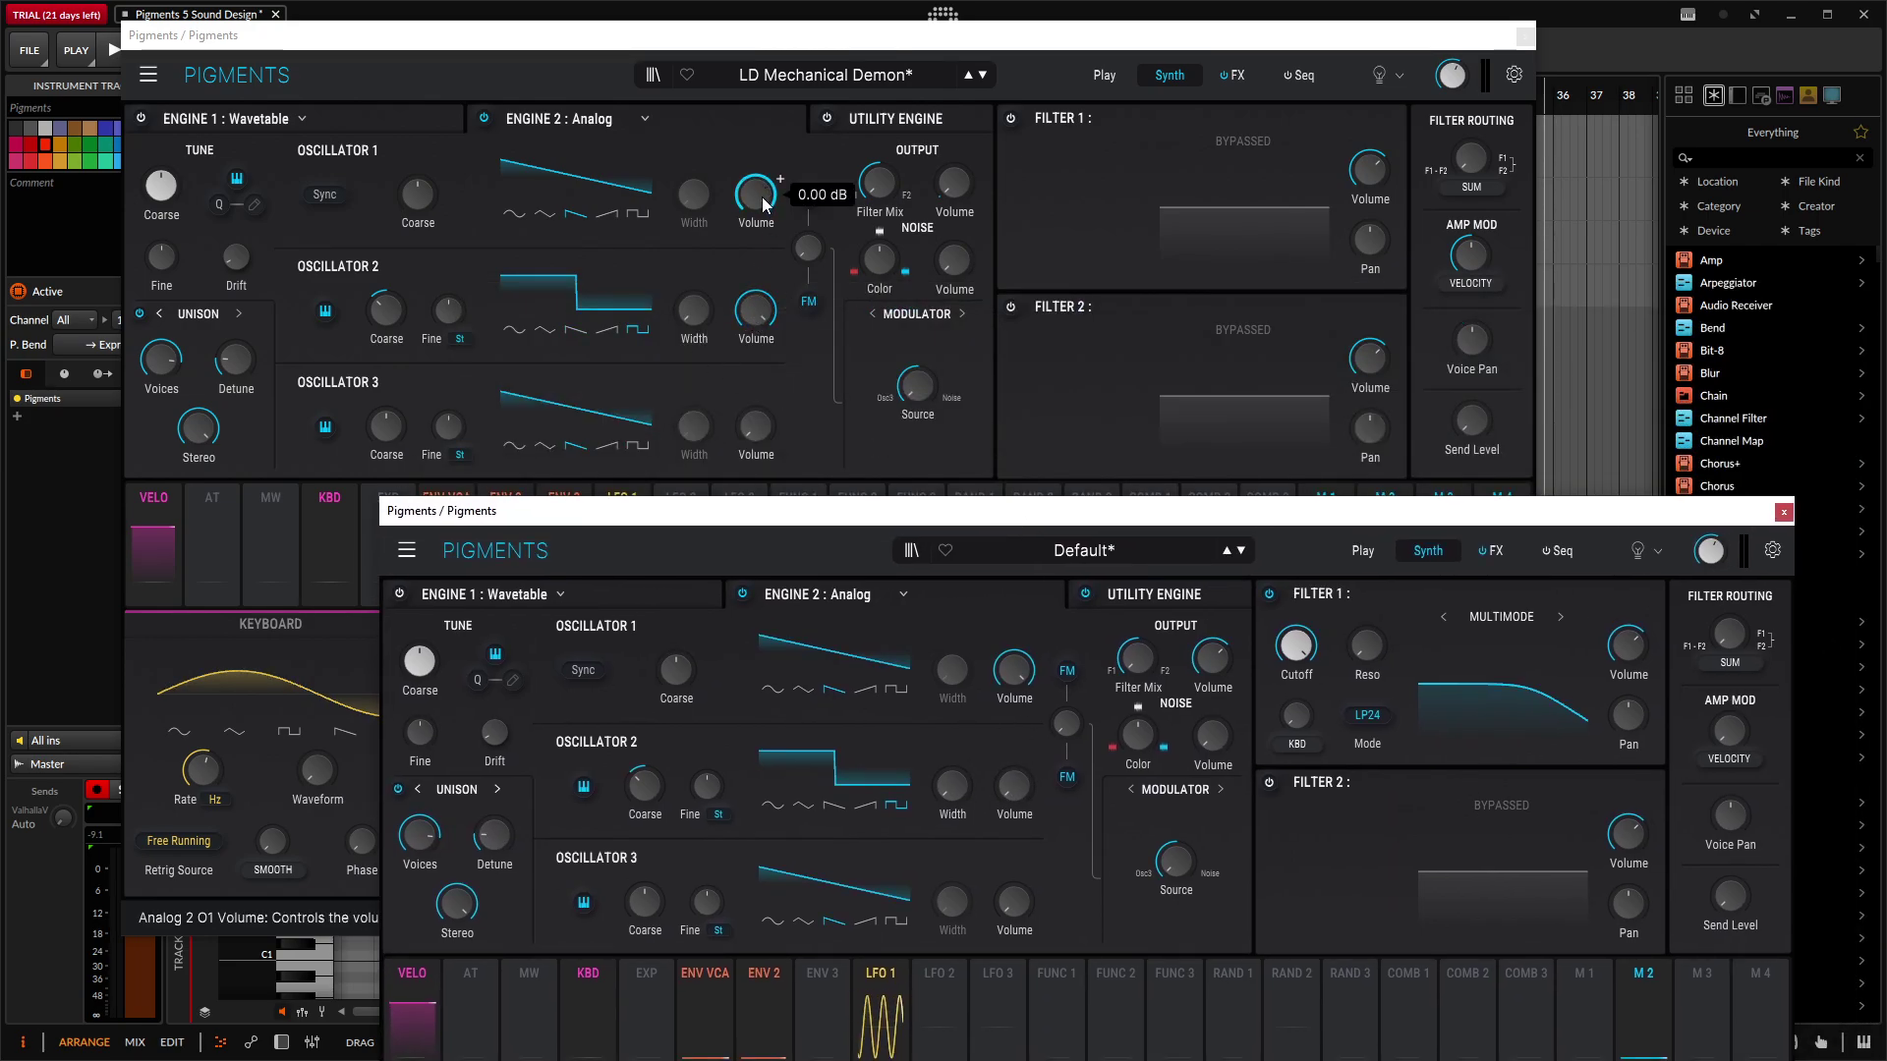
{"action": "mouse_move", "coordinate": [1017, 794]}
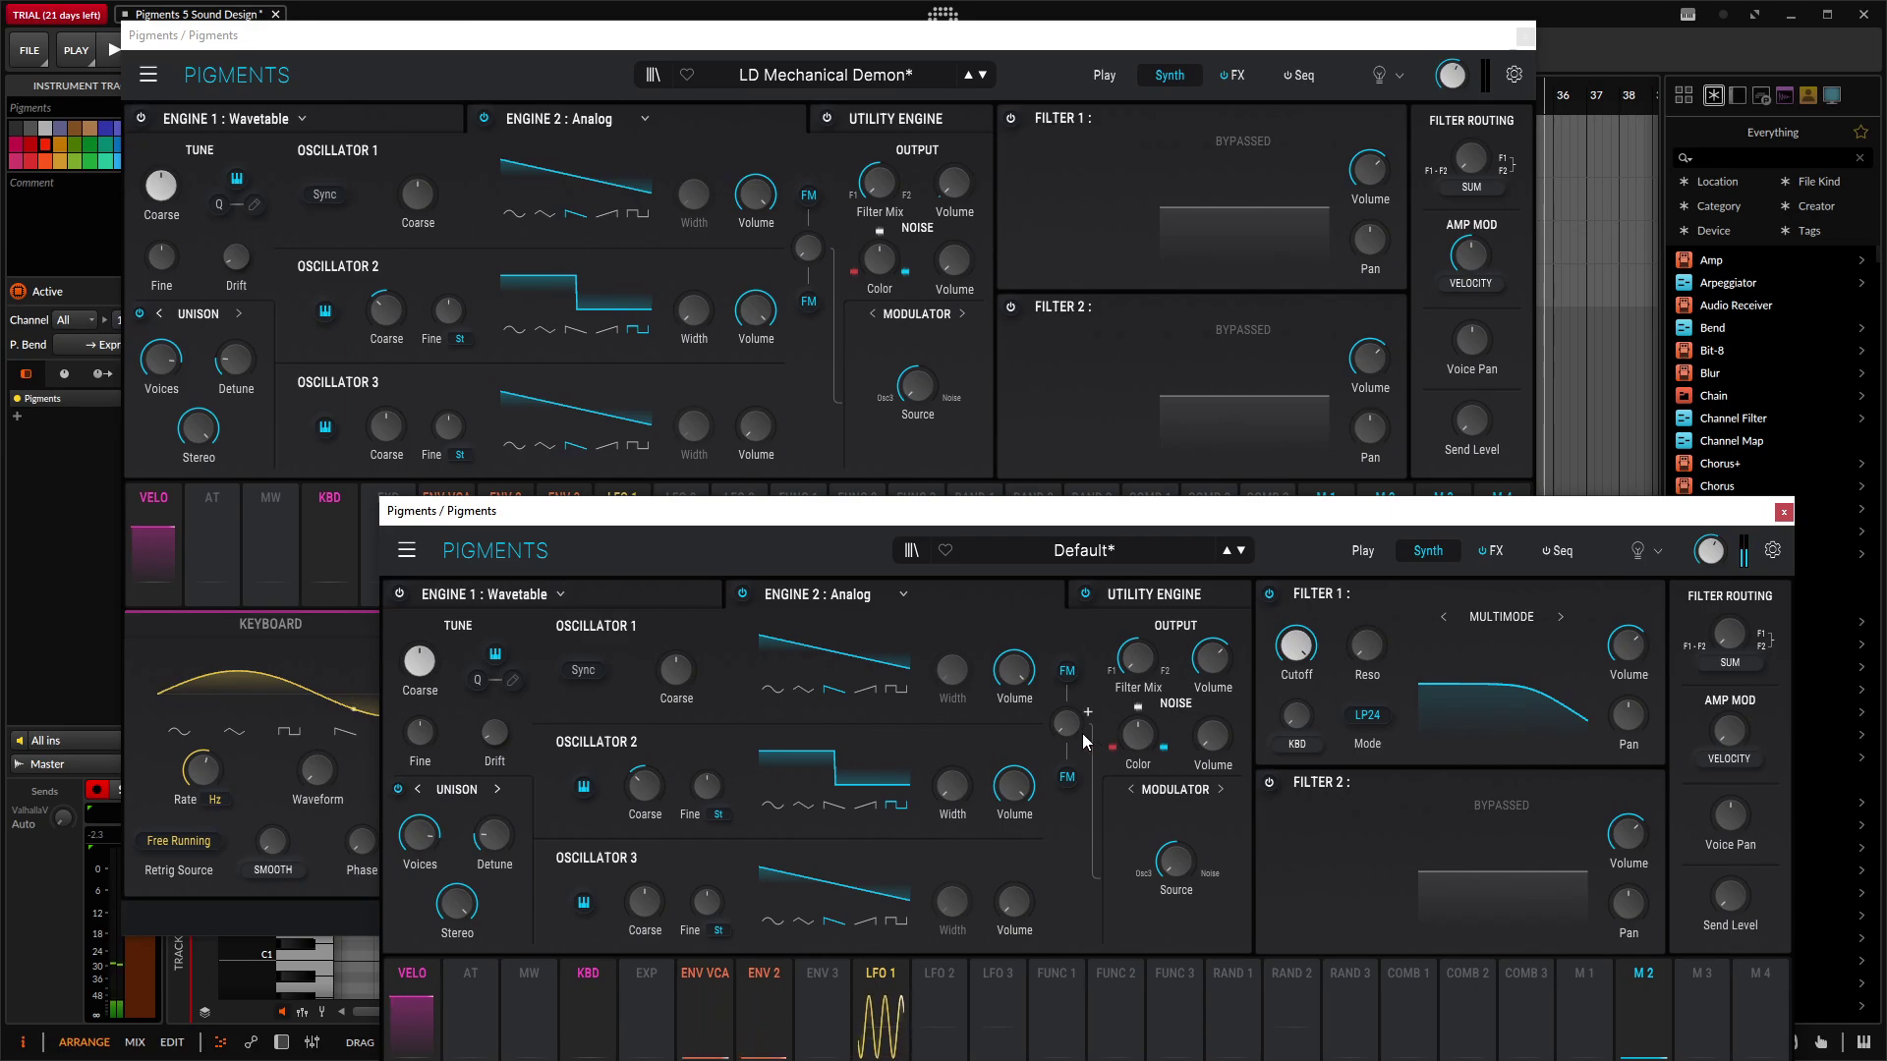
Step: Rename Macro 1 in the Default patch as Synth
{"action": "left_click_drag", "start_coordinate": [1118, 507], "coordinate": [863, 235]}
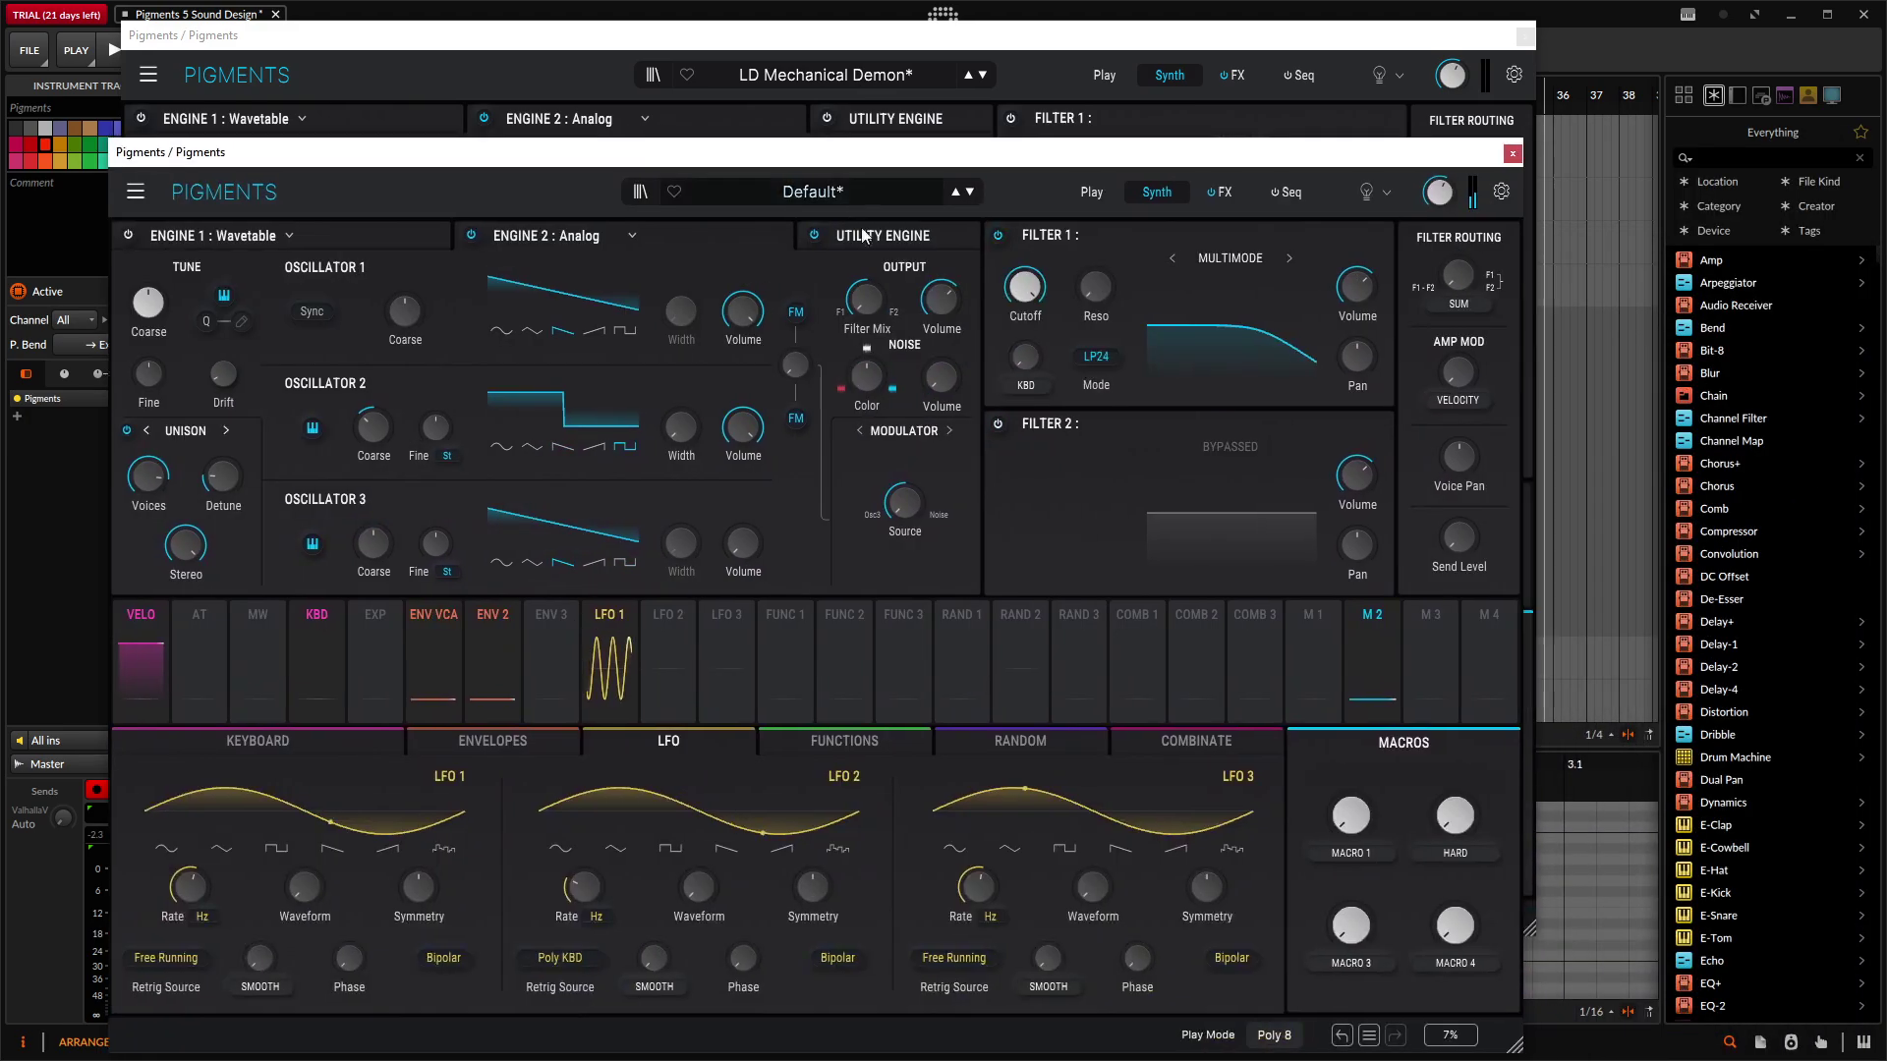
{"action": "double_click", "coordinate": [1350, 853]}
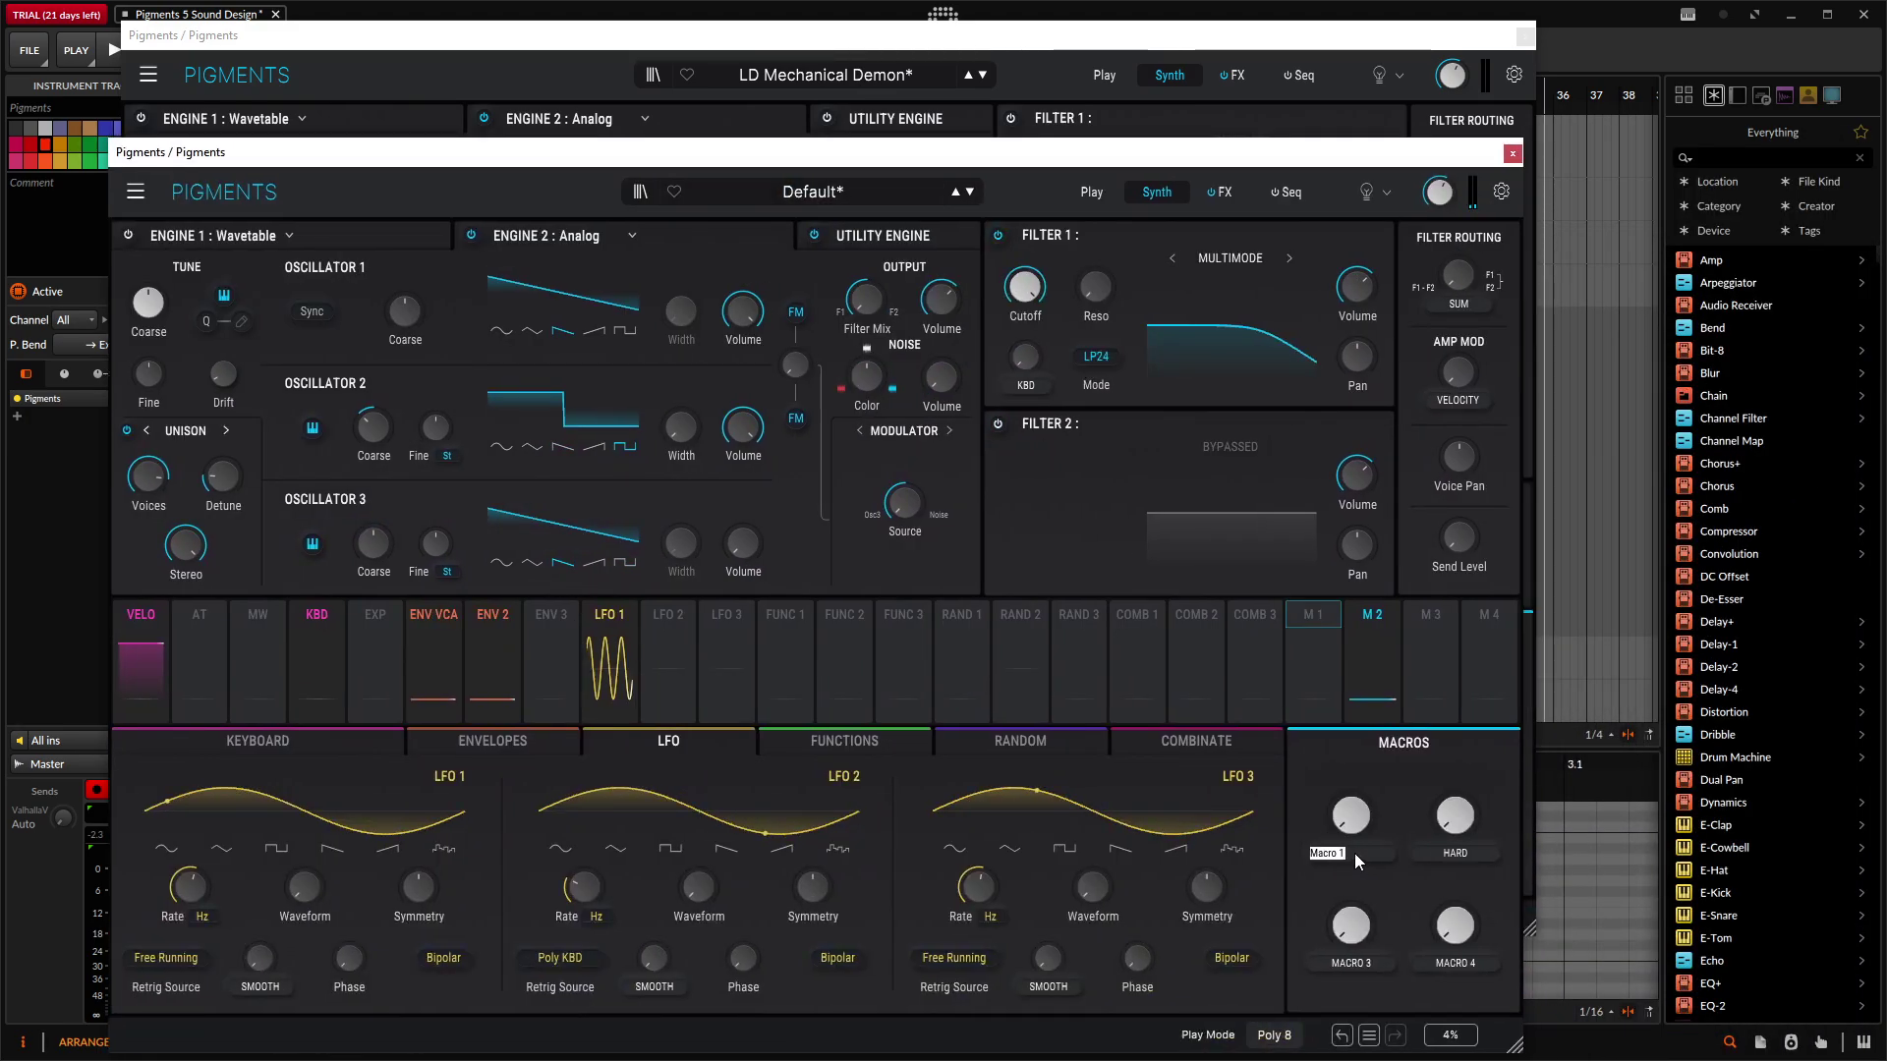
{"action": "type", "text": "synth"}
{"action": "key", "text": "Return"}
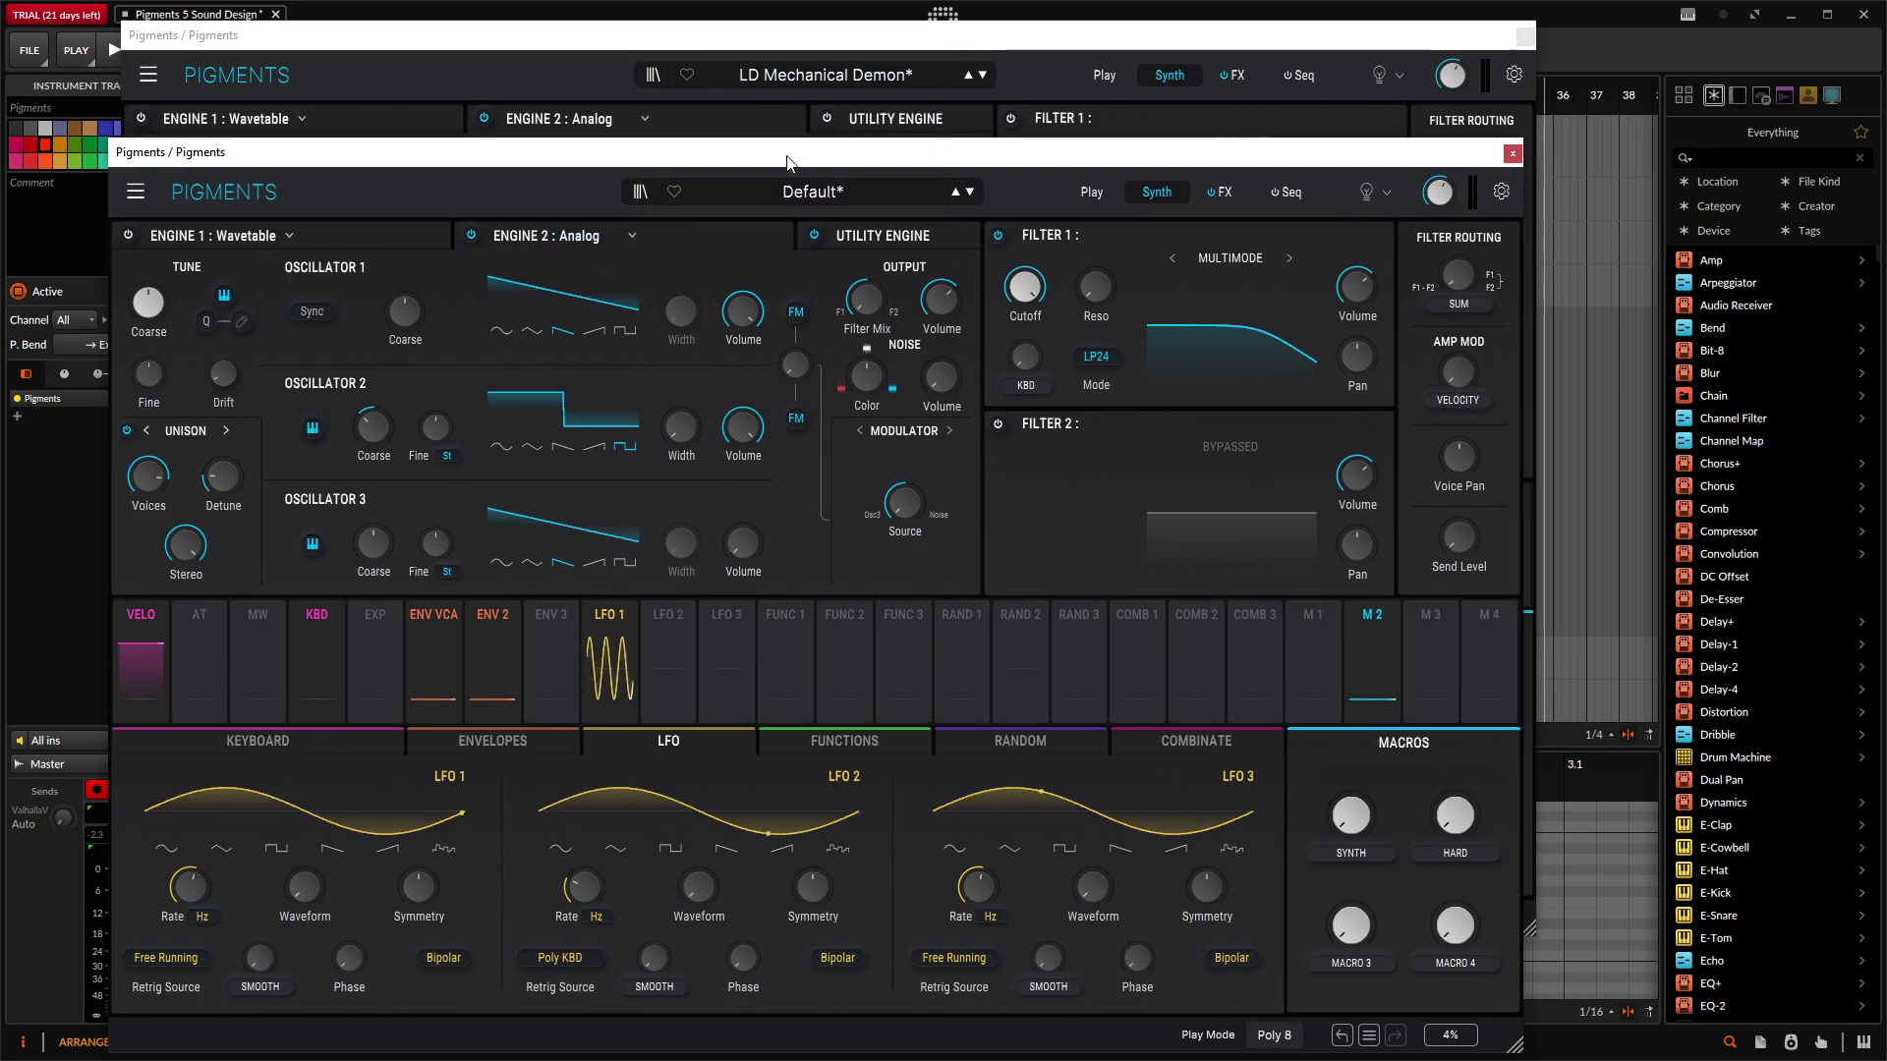
Step: Turn Engine 2's output Volume down to zero, modulate it with the Synth macro, and try the macro's effect
{"action": "left_click_drag", "start_coordinate": [801, 155], "coordinate": [781, 399]}
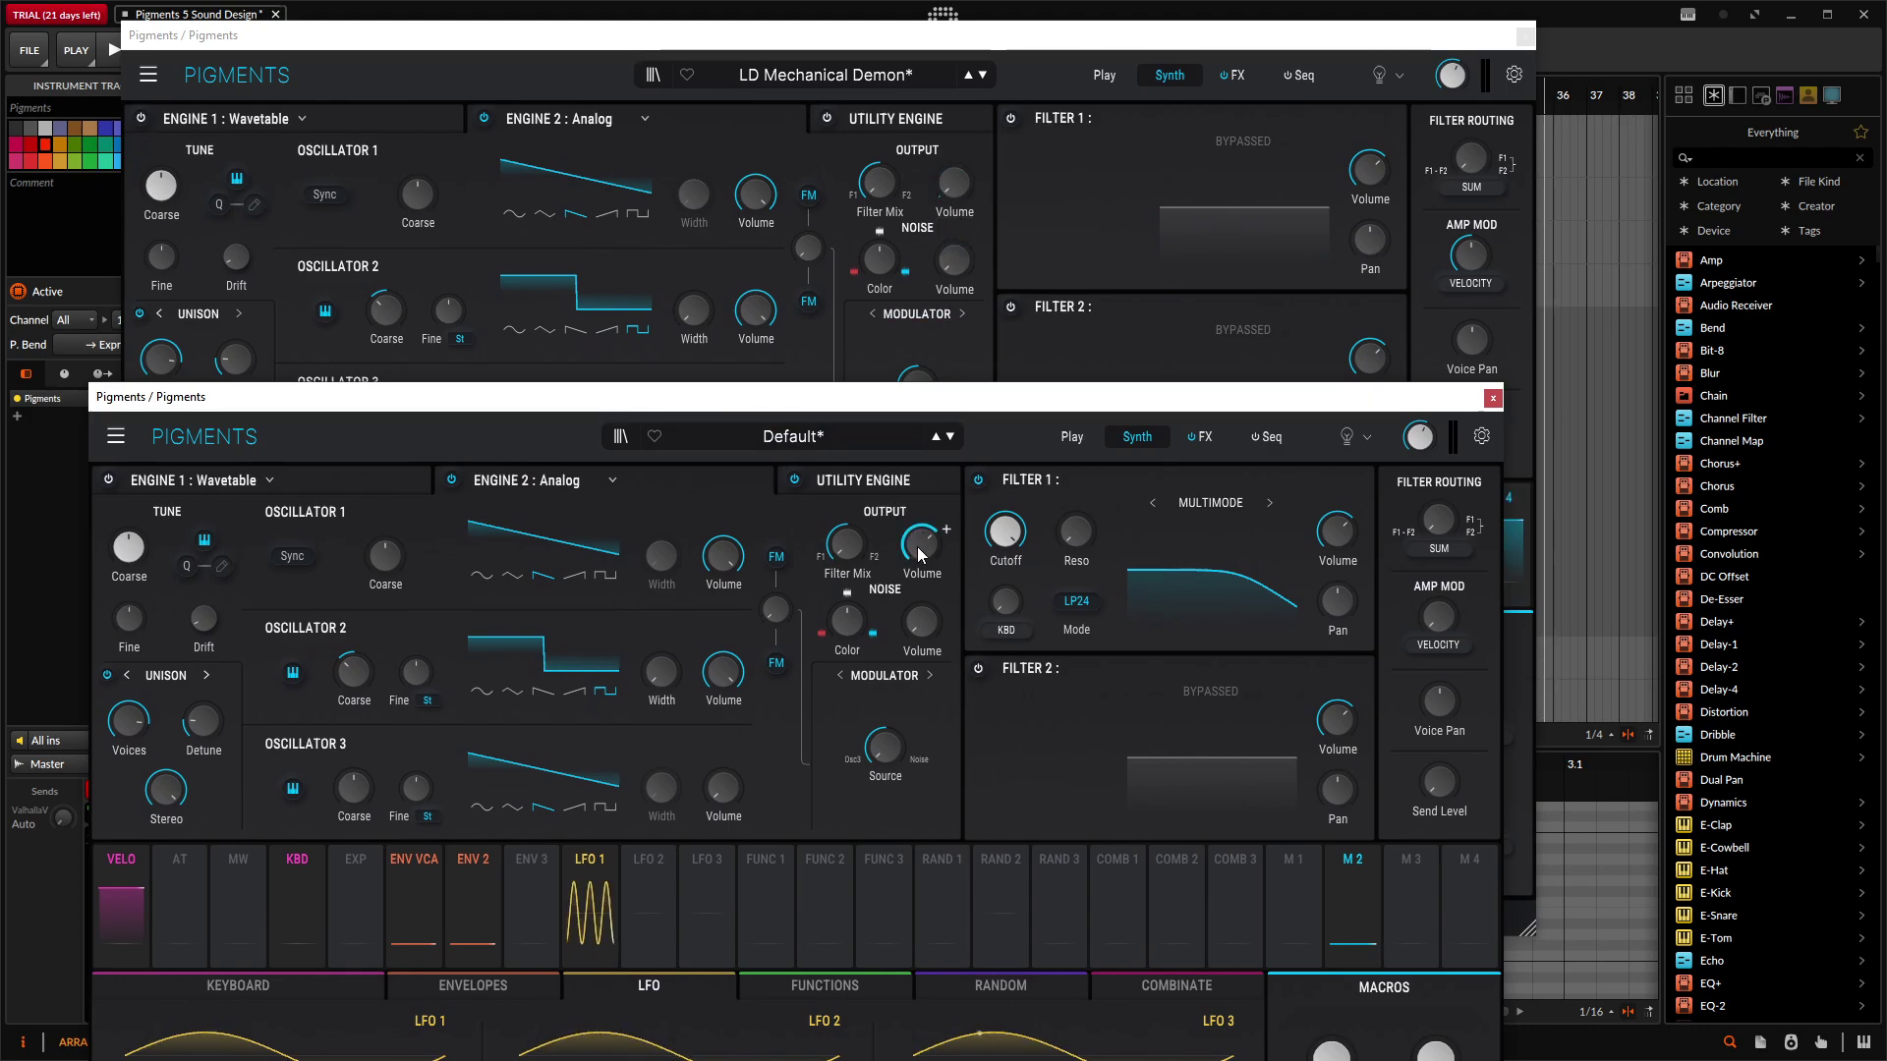
{"action": "left_click_drag", "start_coordinate": [943, 396], "coordinate": [863, 151]}
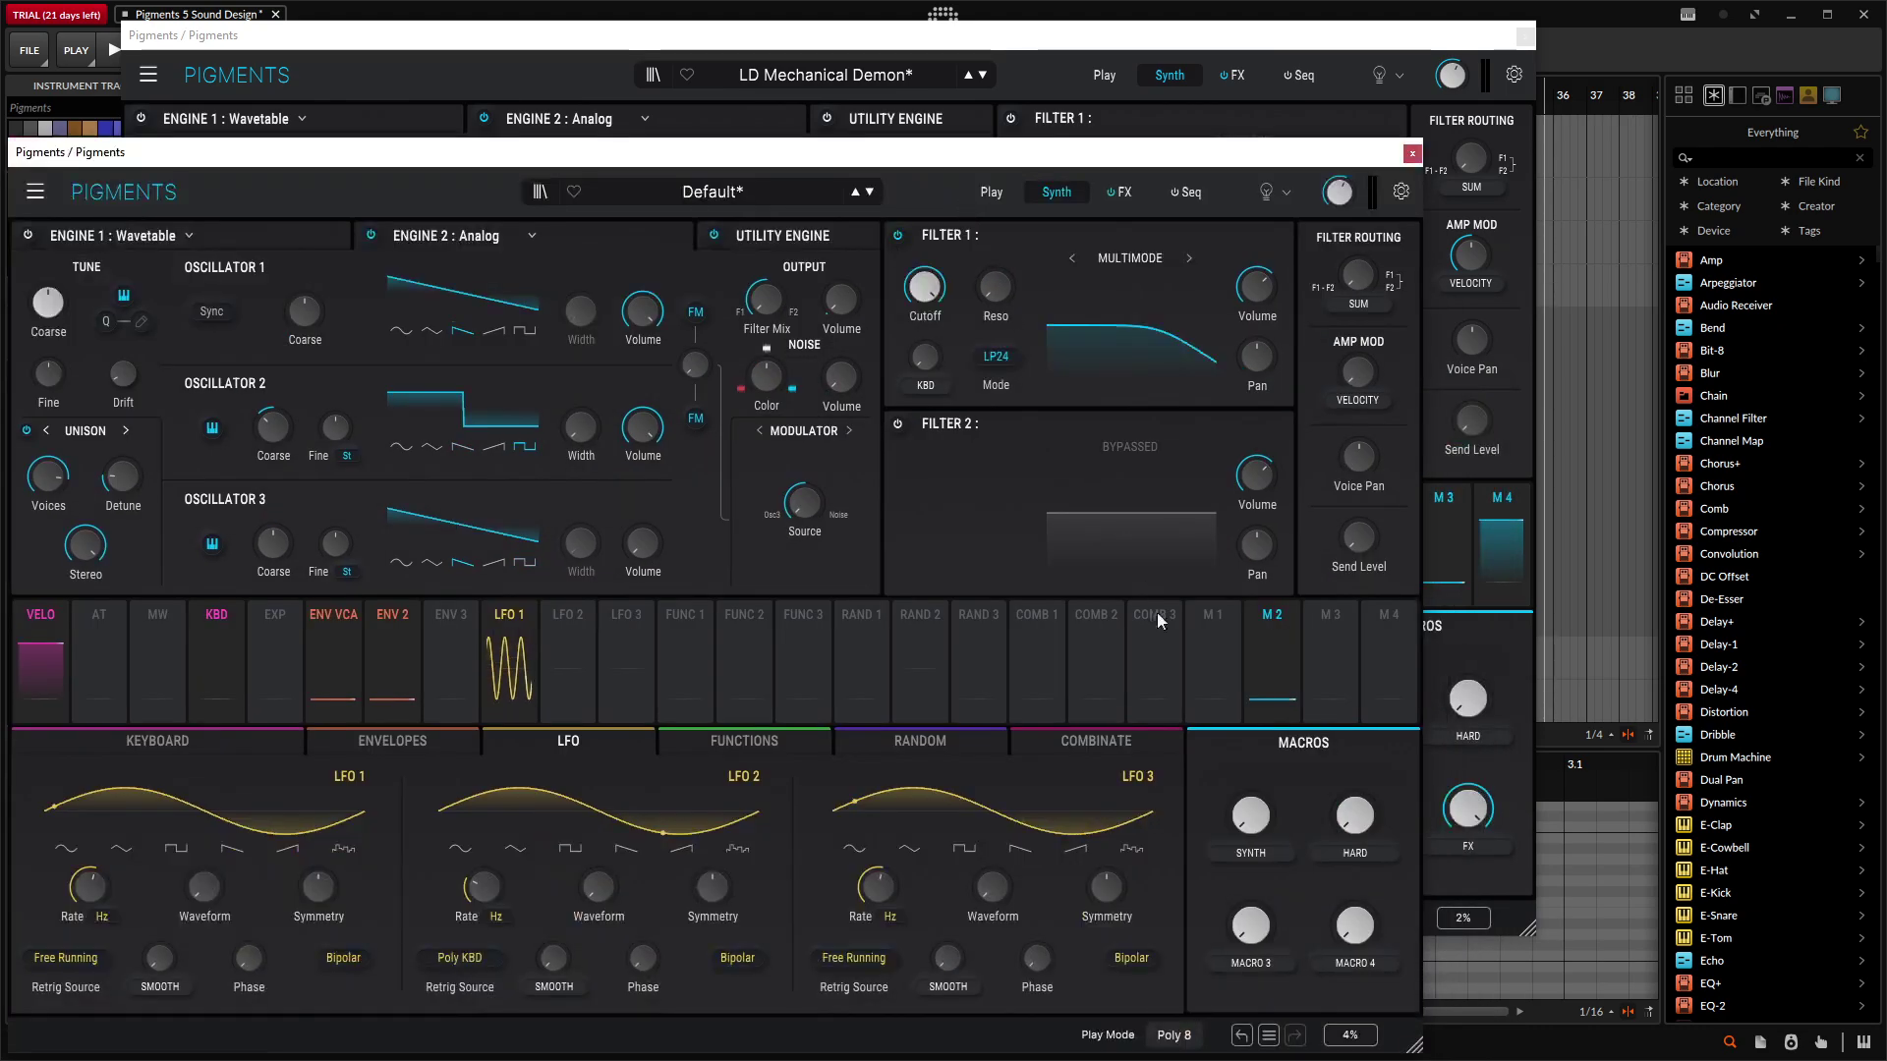
{"action": "left_click_drag", "start_coordinate": [1225, 680], "coordinate": [843, 353]}
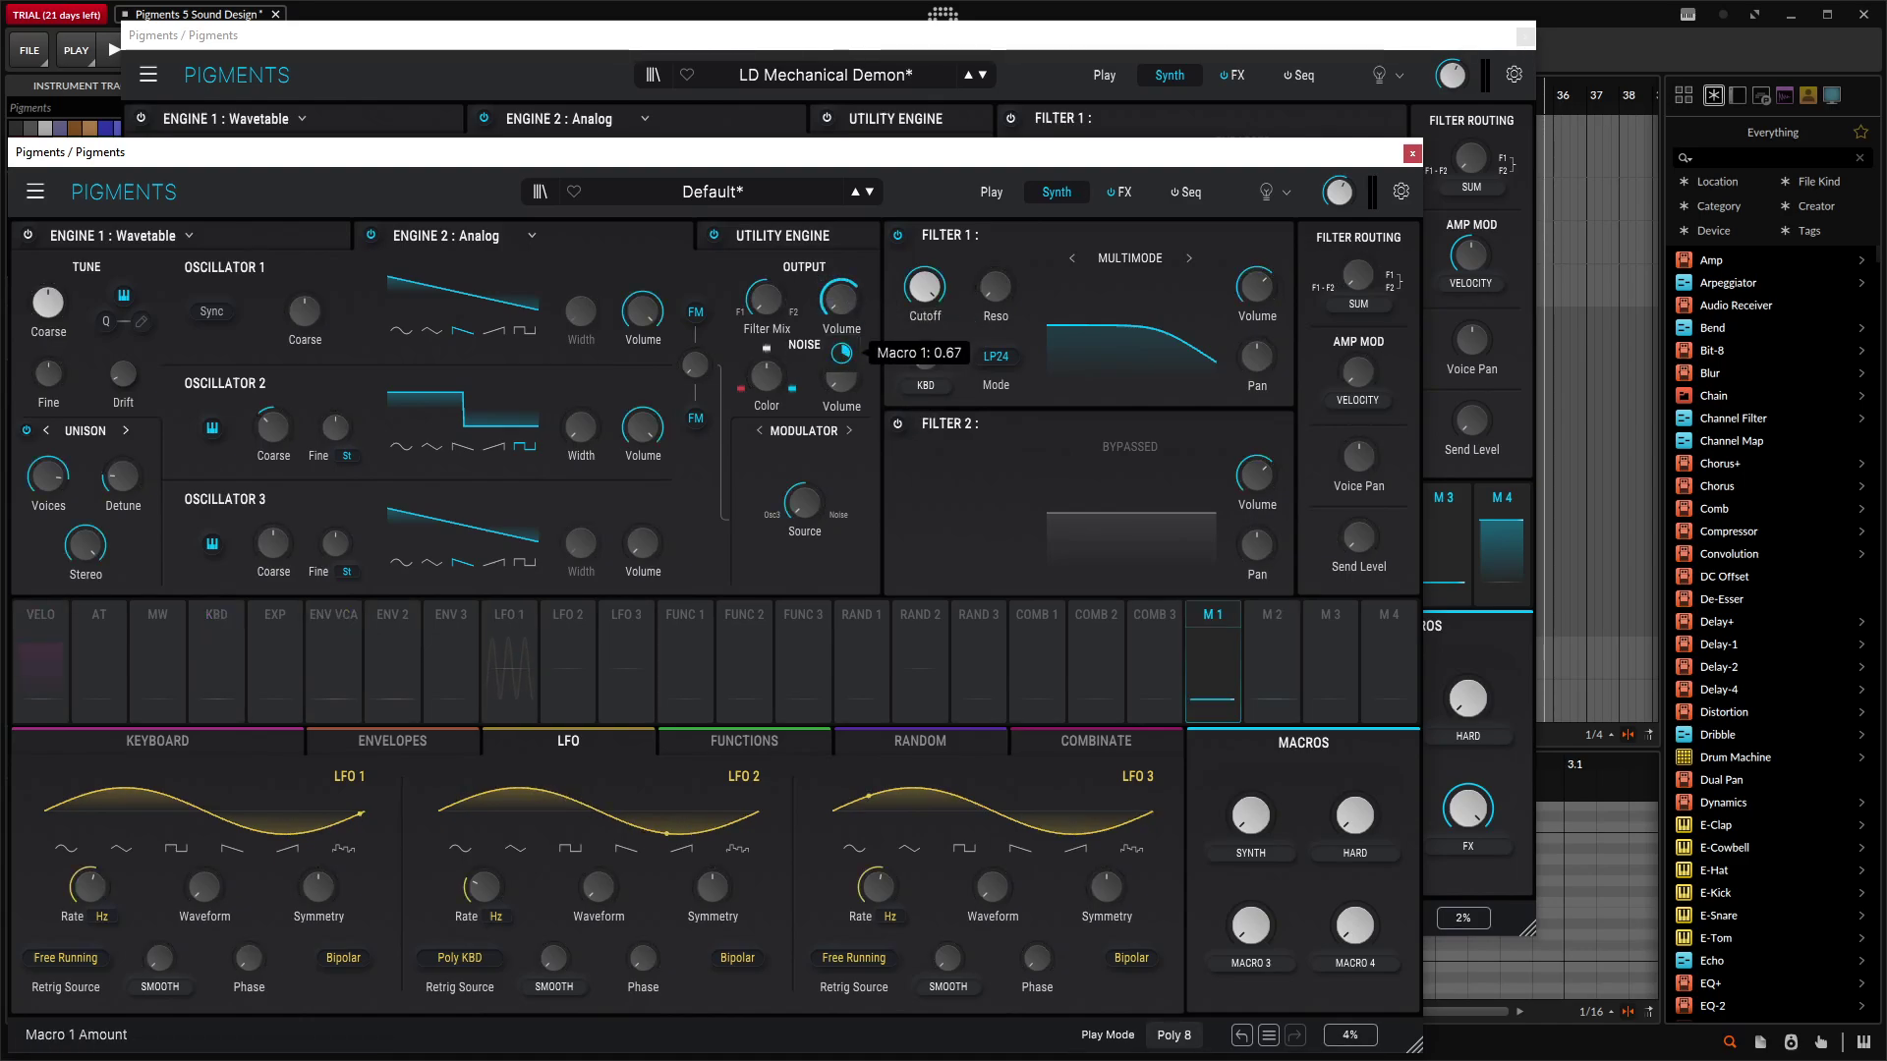
{"action": "left_click_drag", "start_coordinate": [842, 353], "coordinate": [848, 360]}
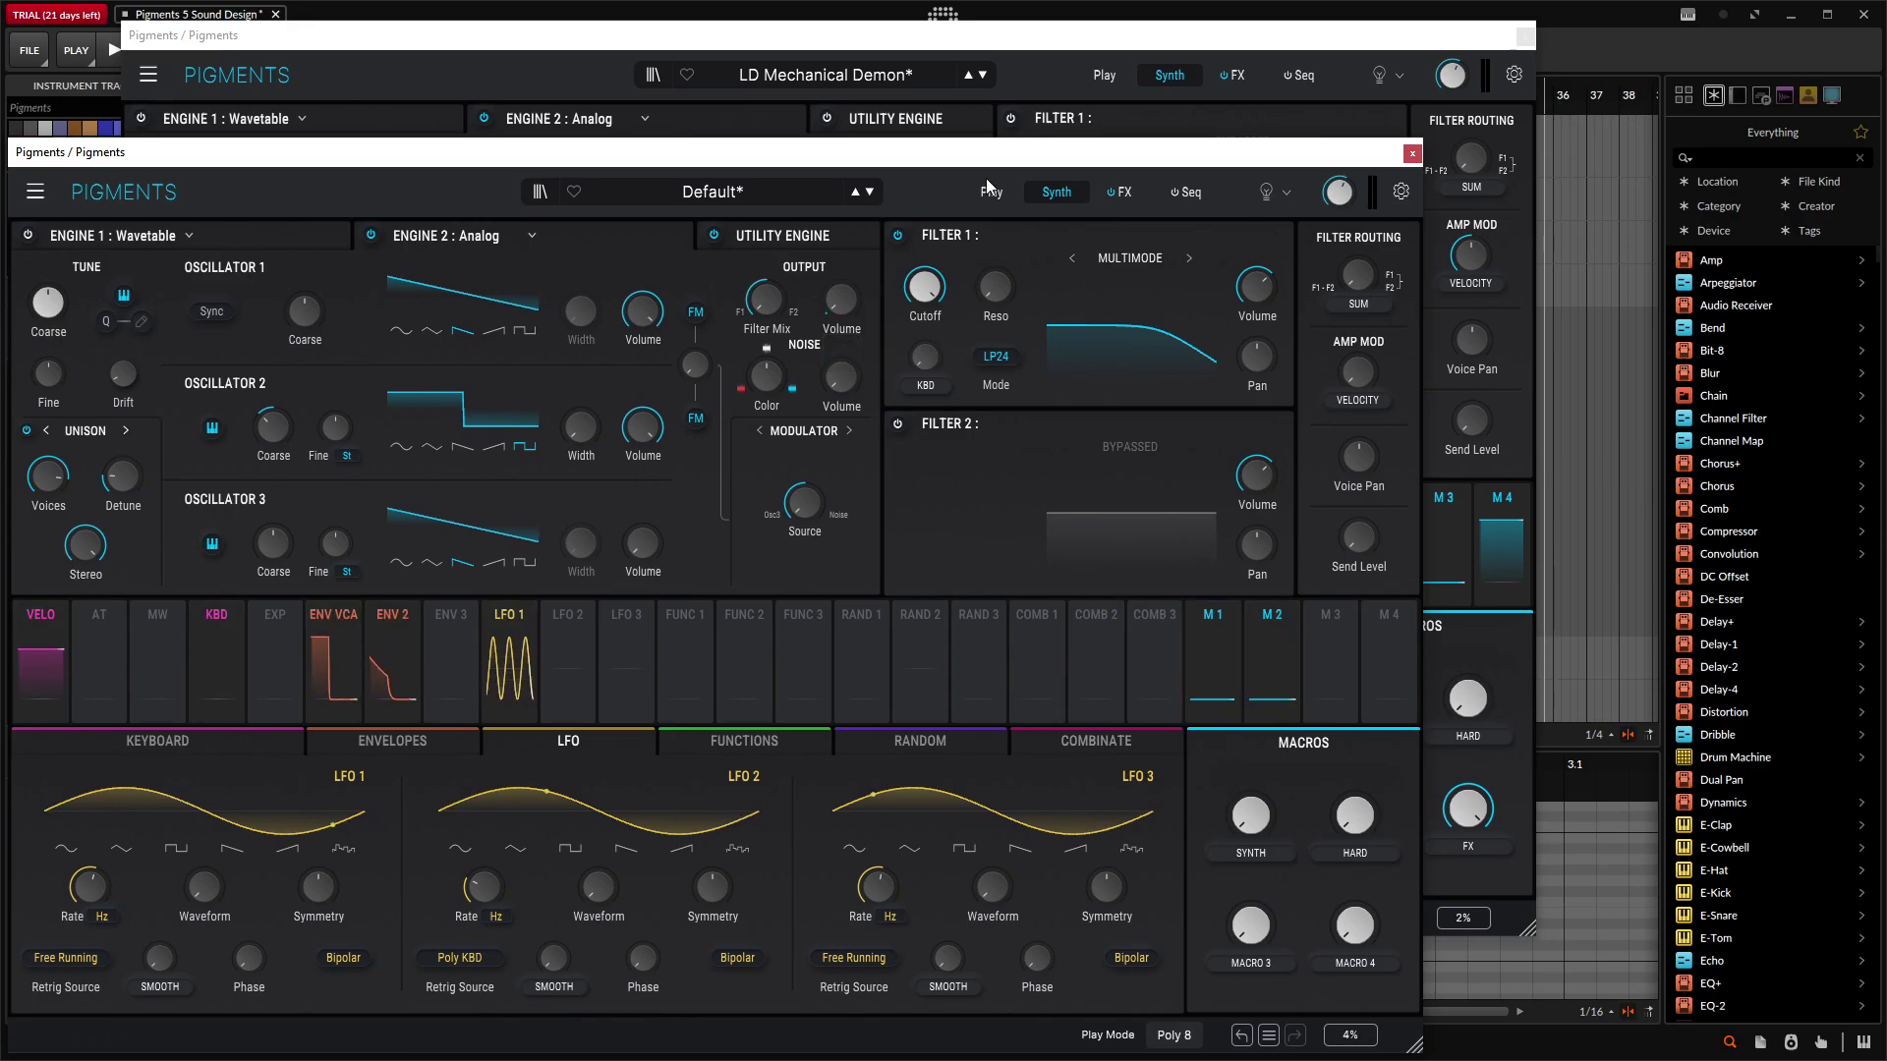
{"action": "left_click_drag", "start_coordinate": [980, 163], "coordinate": [1250, 152]}
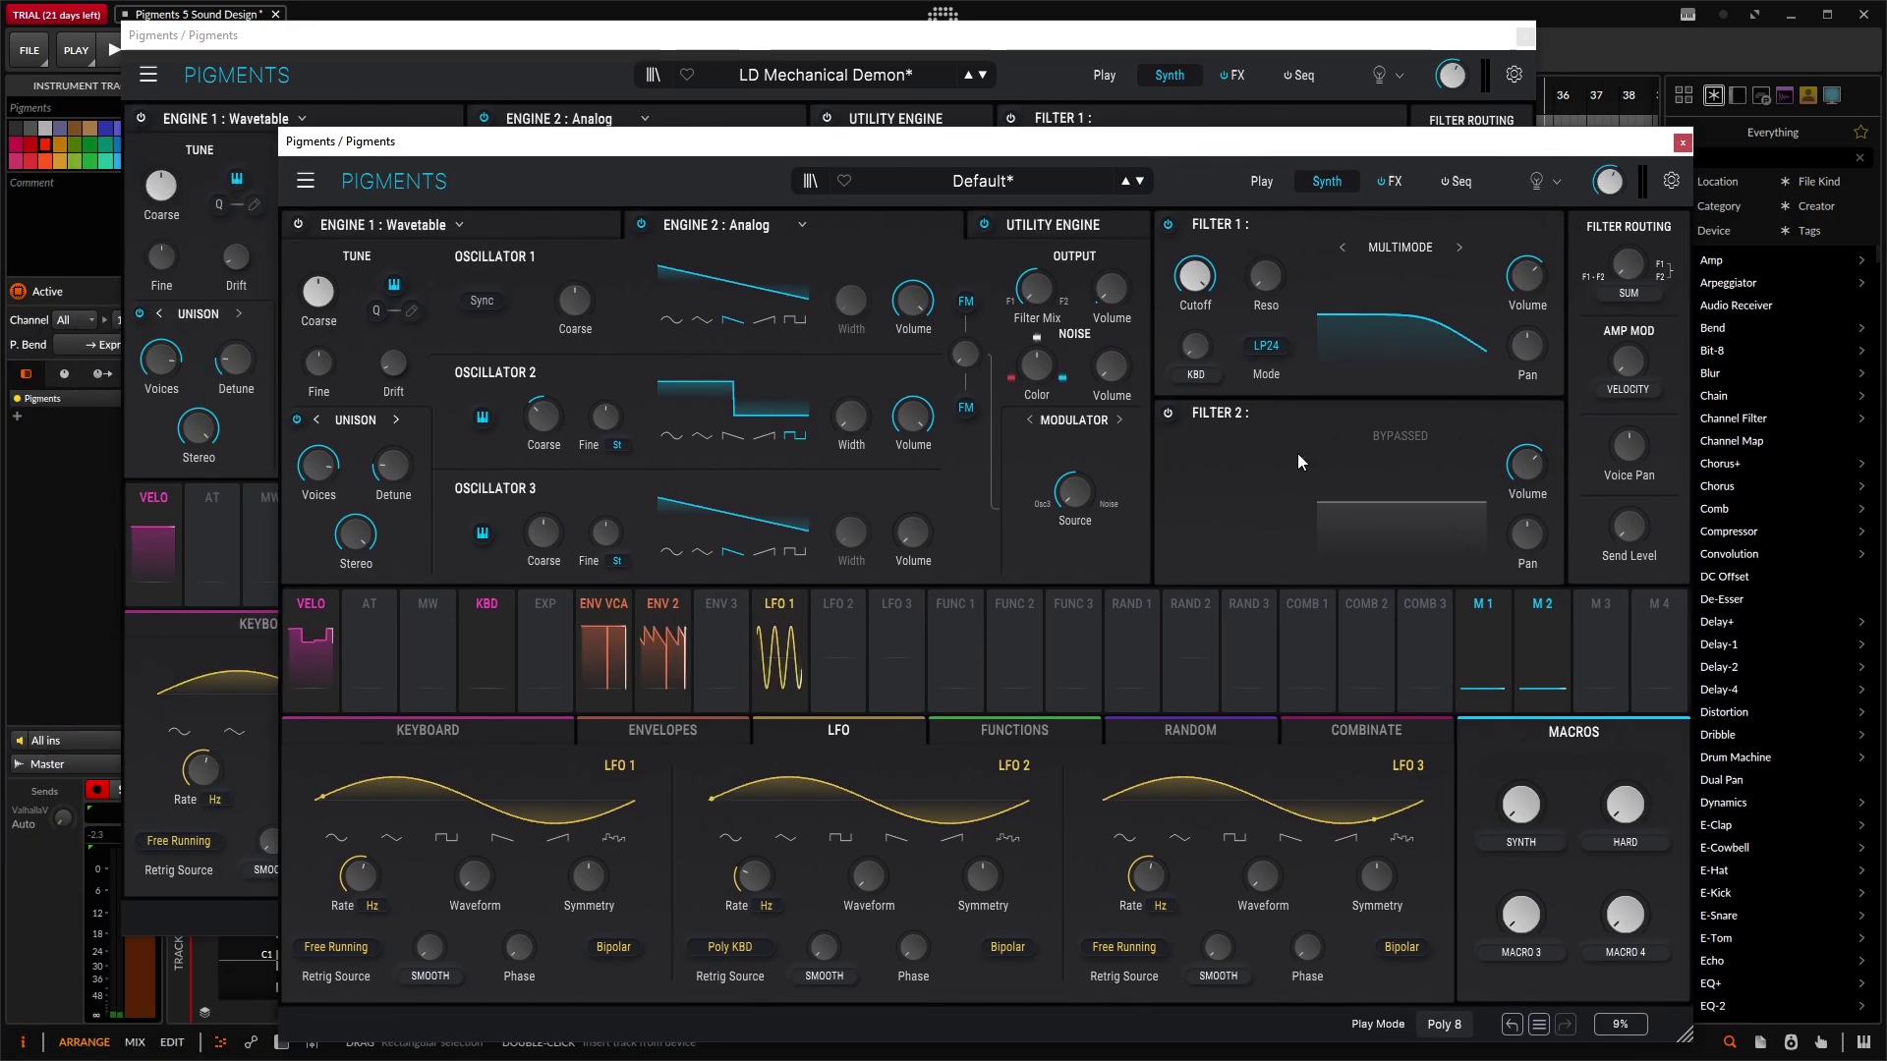
{"action": "left_click_drag", "start_coordinate": [1521, 806], "coordinate": [1521, 847]}
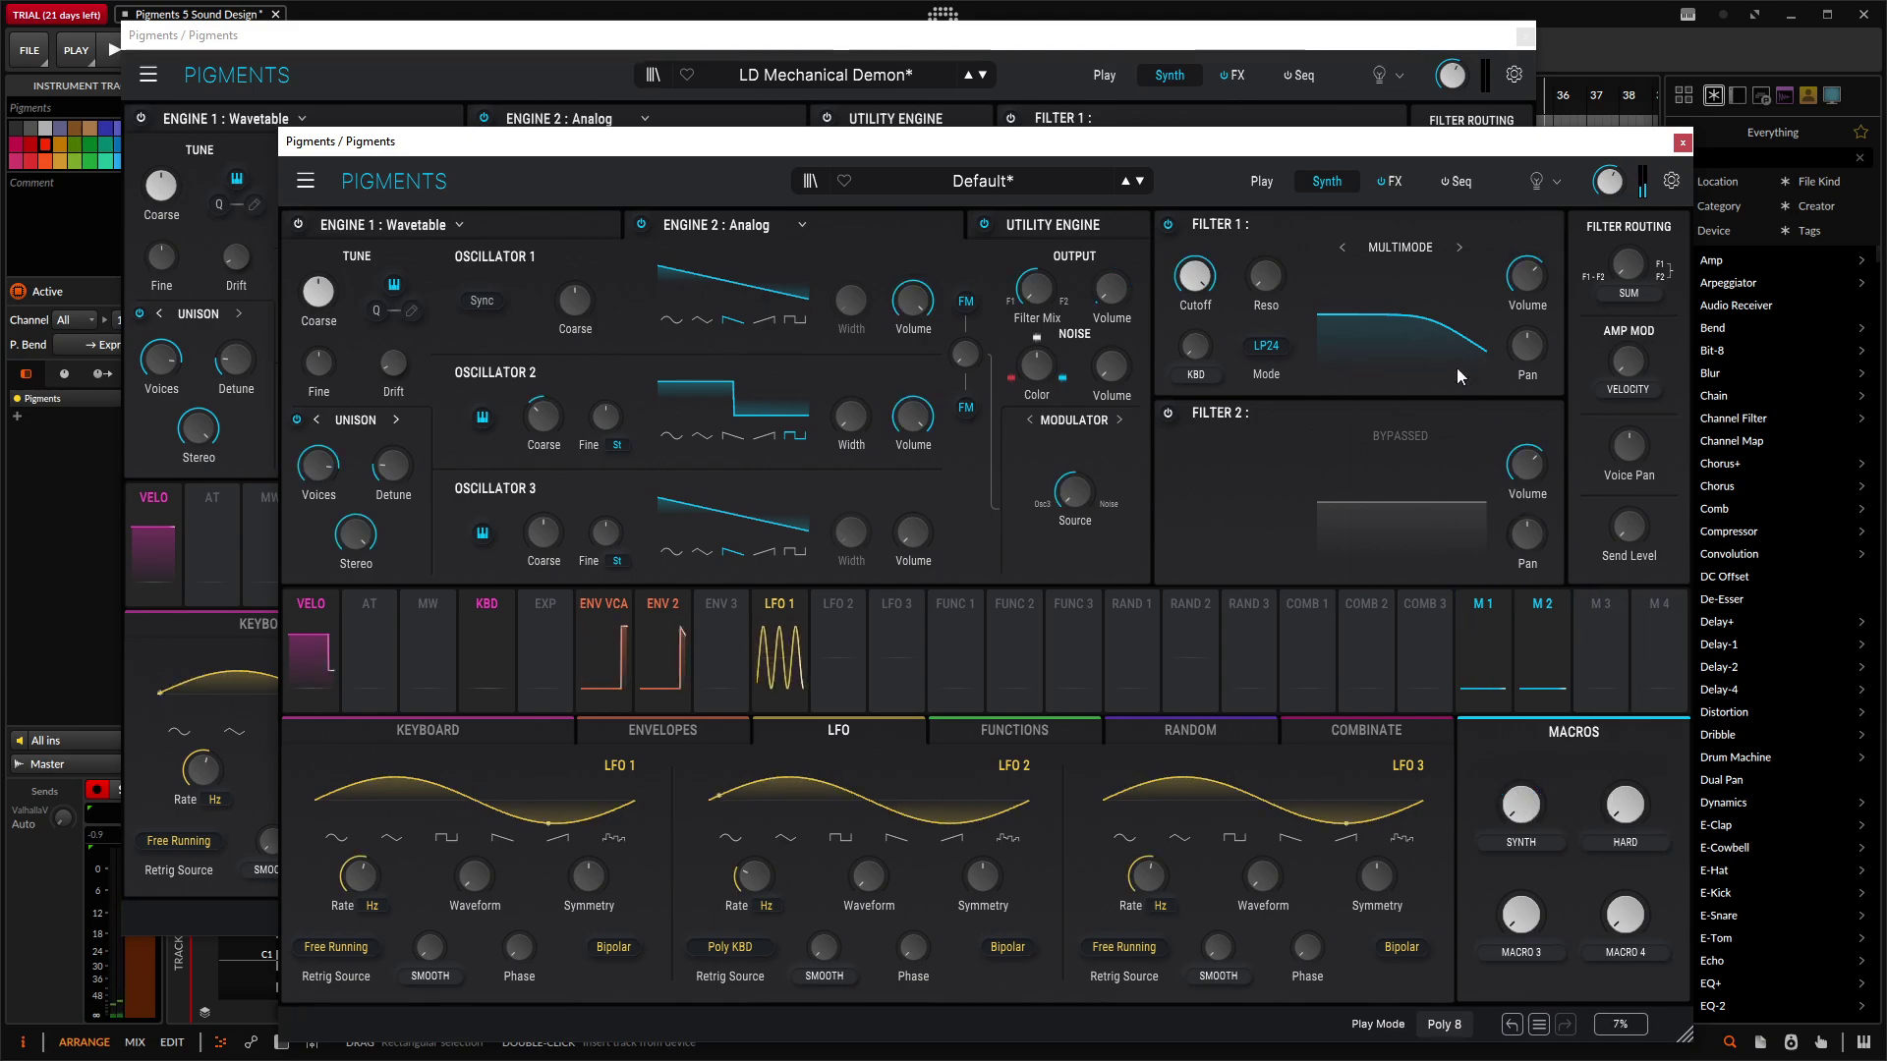
Step: Switch Engine 2 off and the Utility Engine on in the reference patch to show its noise settings
{"action": "left_click_drag", "start_coordinate": [1189, 147], "coordinate": [1083, 400]}
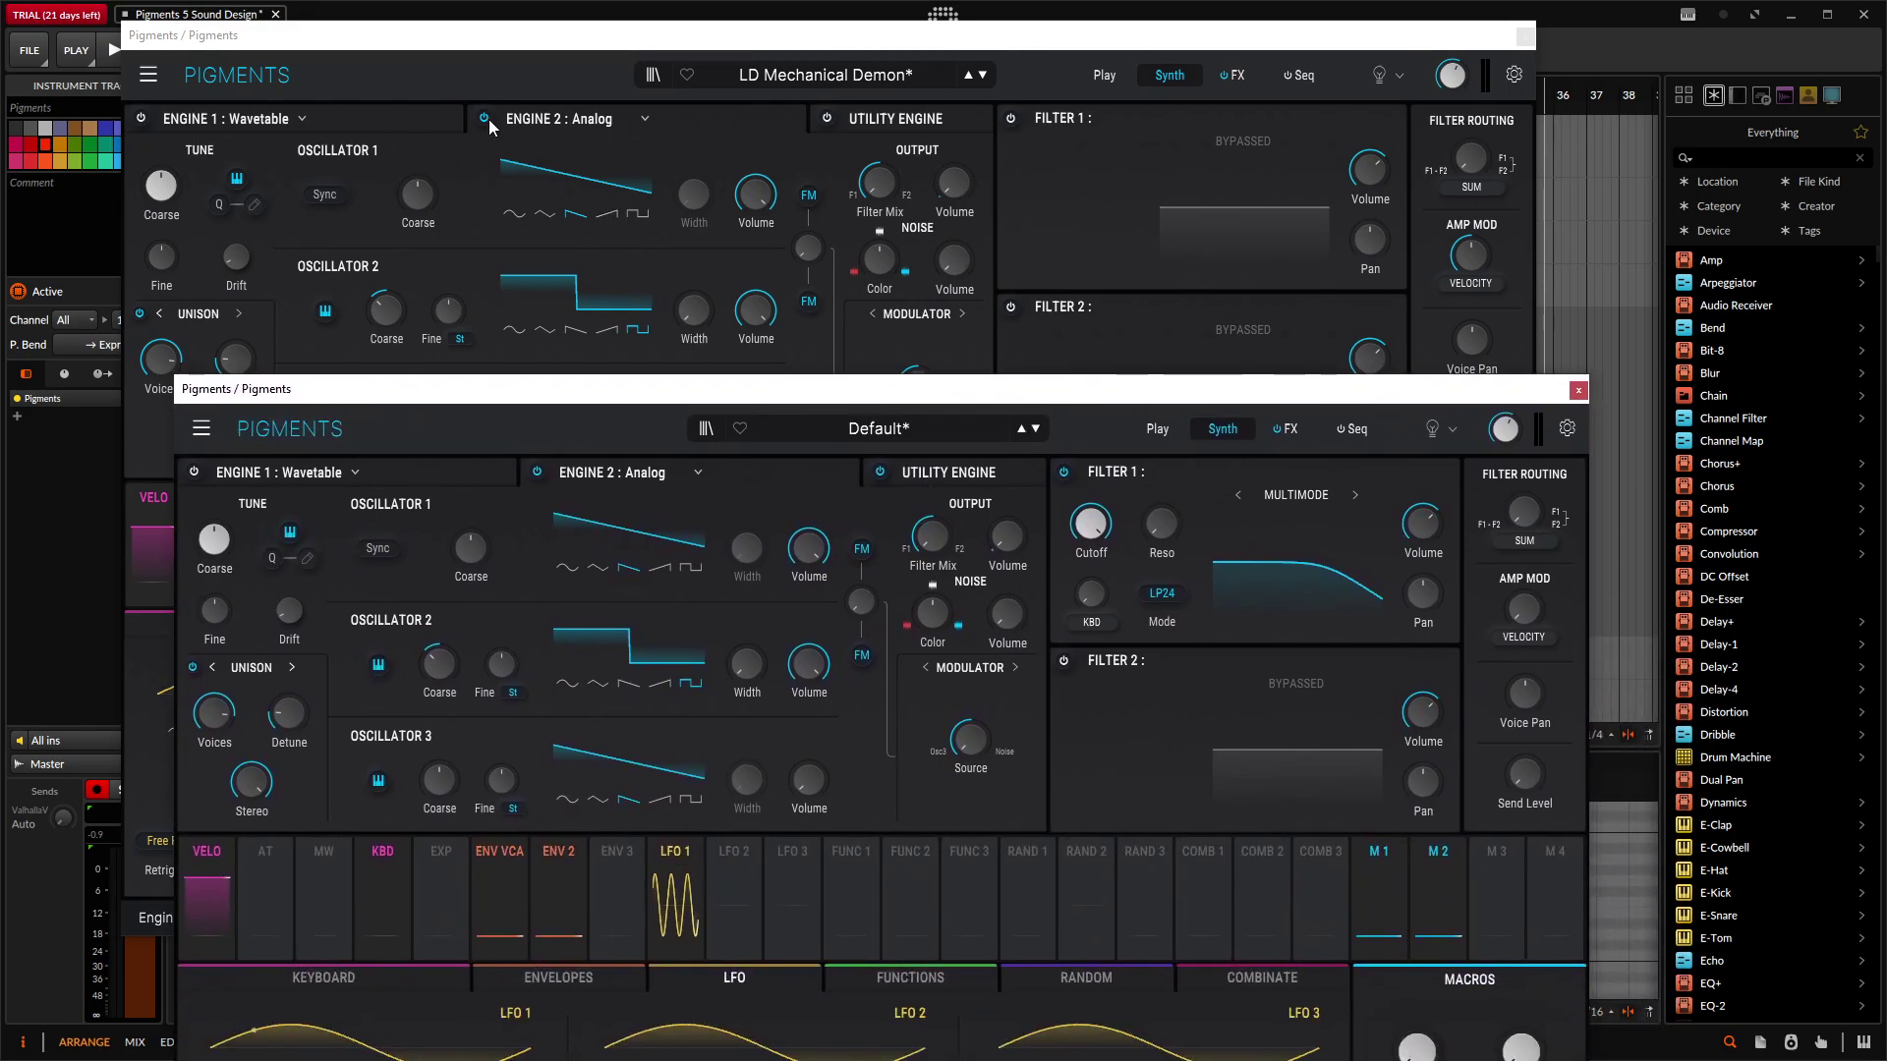
{"action": "left_click", "coordinate": [398, 140]}
{"action": "left_click", "coordinate": [851, 124]}
{"action": "left_click", "coordinate": [827, 118]}
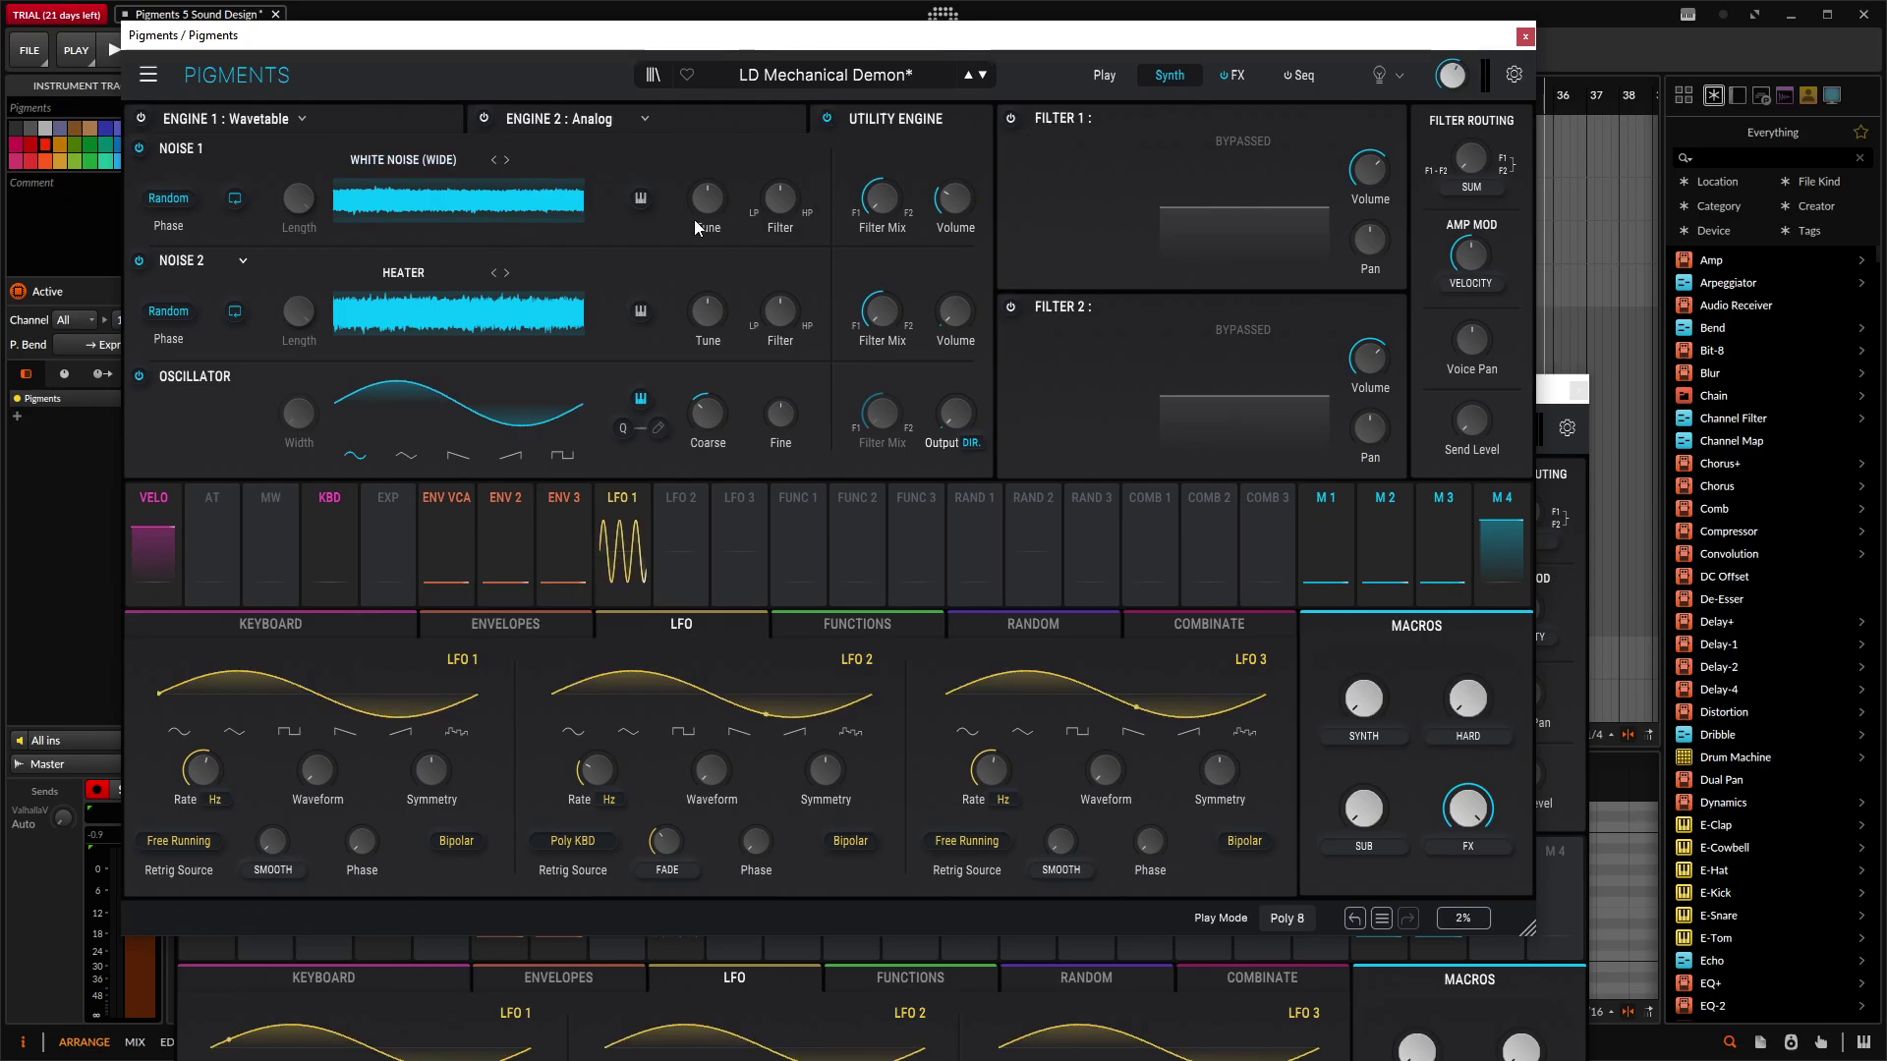
{"action": "left_click_drag", "start_coordinate": [927, 36], "coordinate": [1077, 53]}
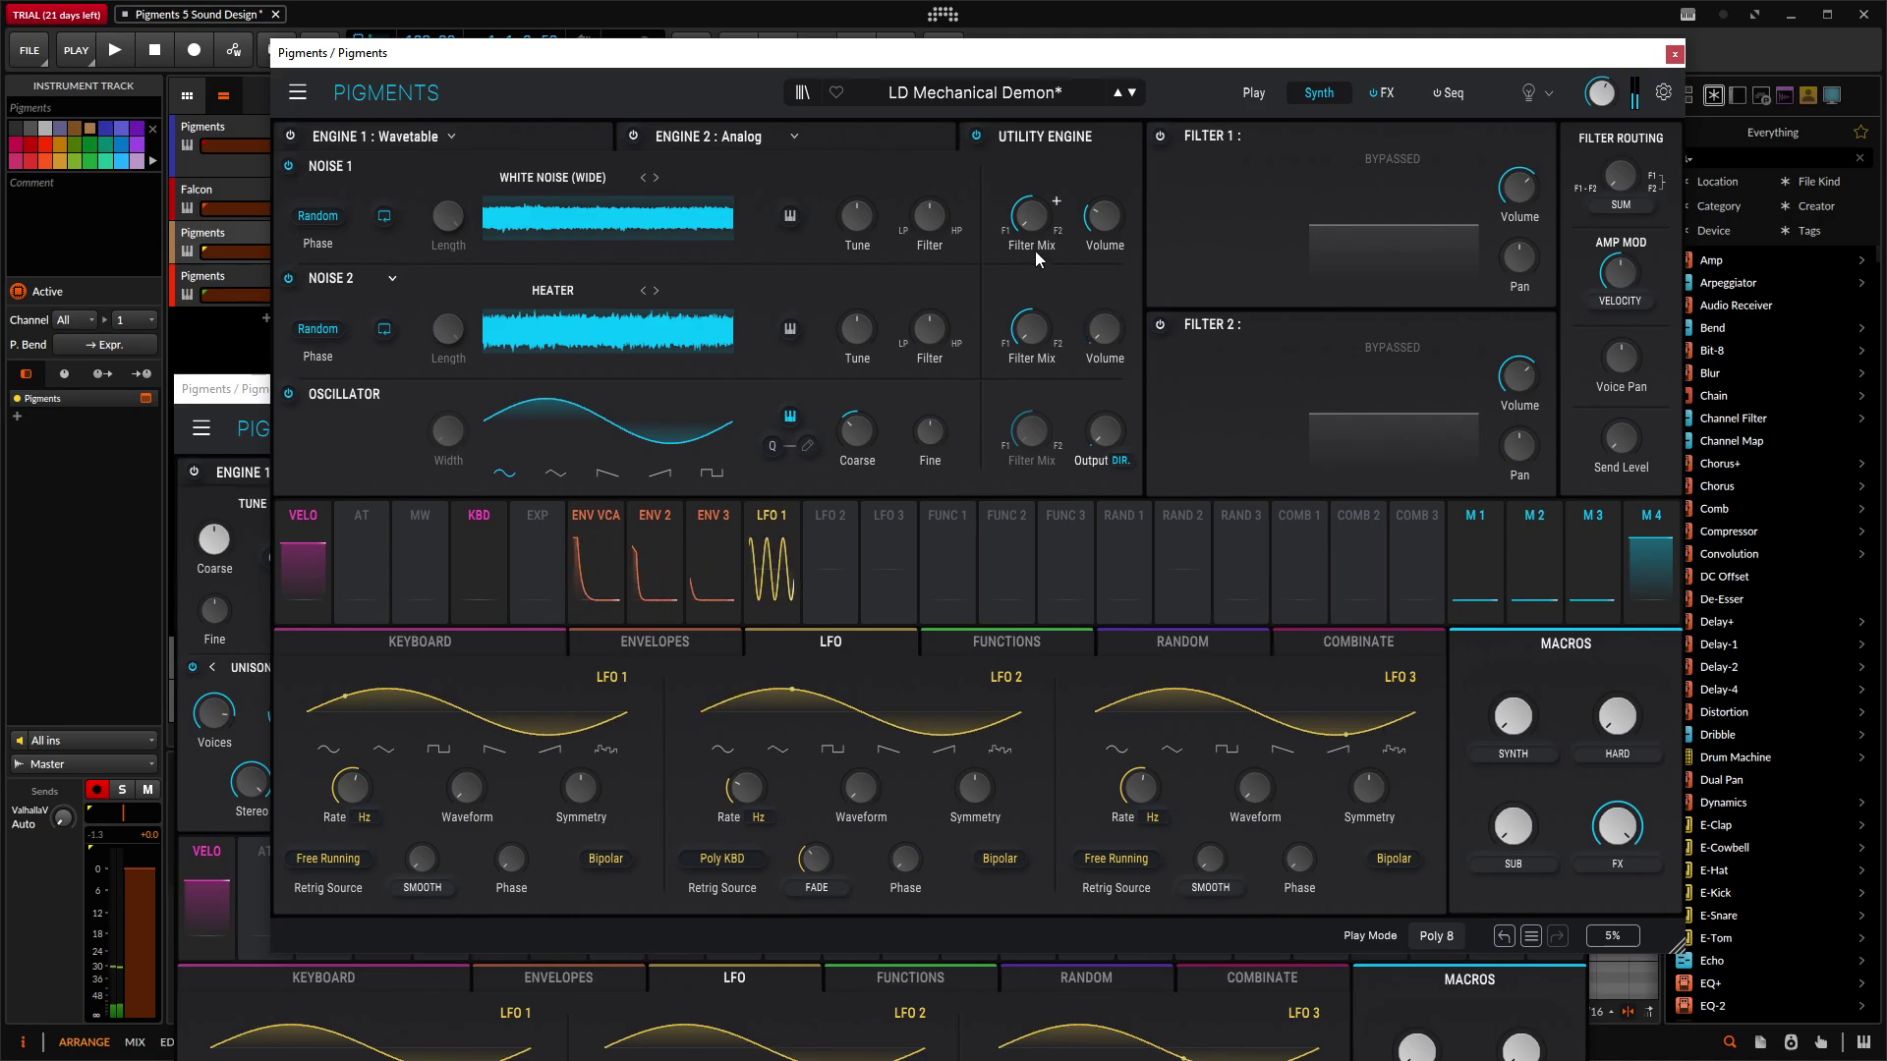
Step: Show the Default patch's Utility Engine, switch Engine 2 off, and enable Noise 1 and Noise 2
{"action": "left_click", "coordinate": [1579, 1014]}
{"action": "left_click_drag", "start_coordinate": [1228, 388], "coordinate": [1390, 483]}
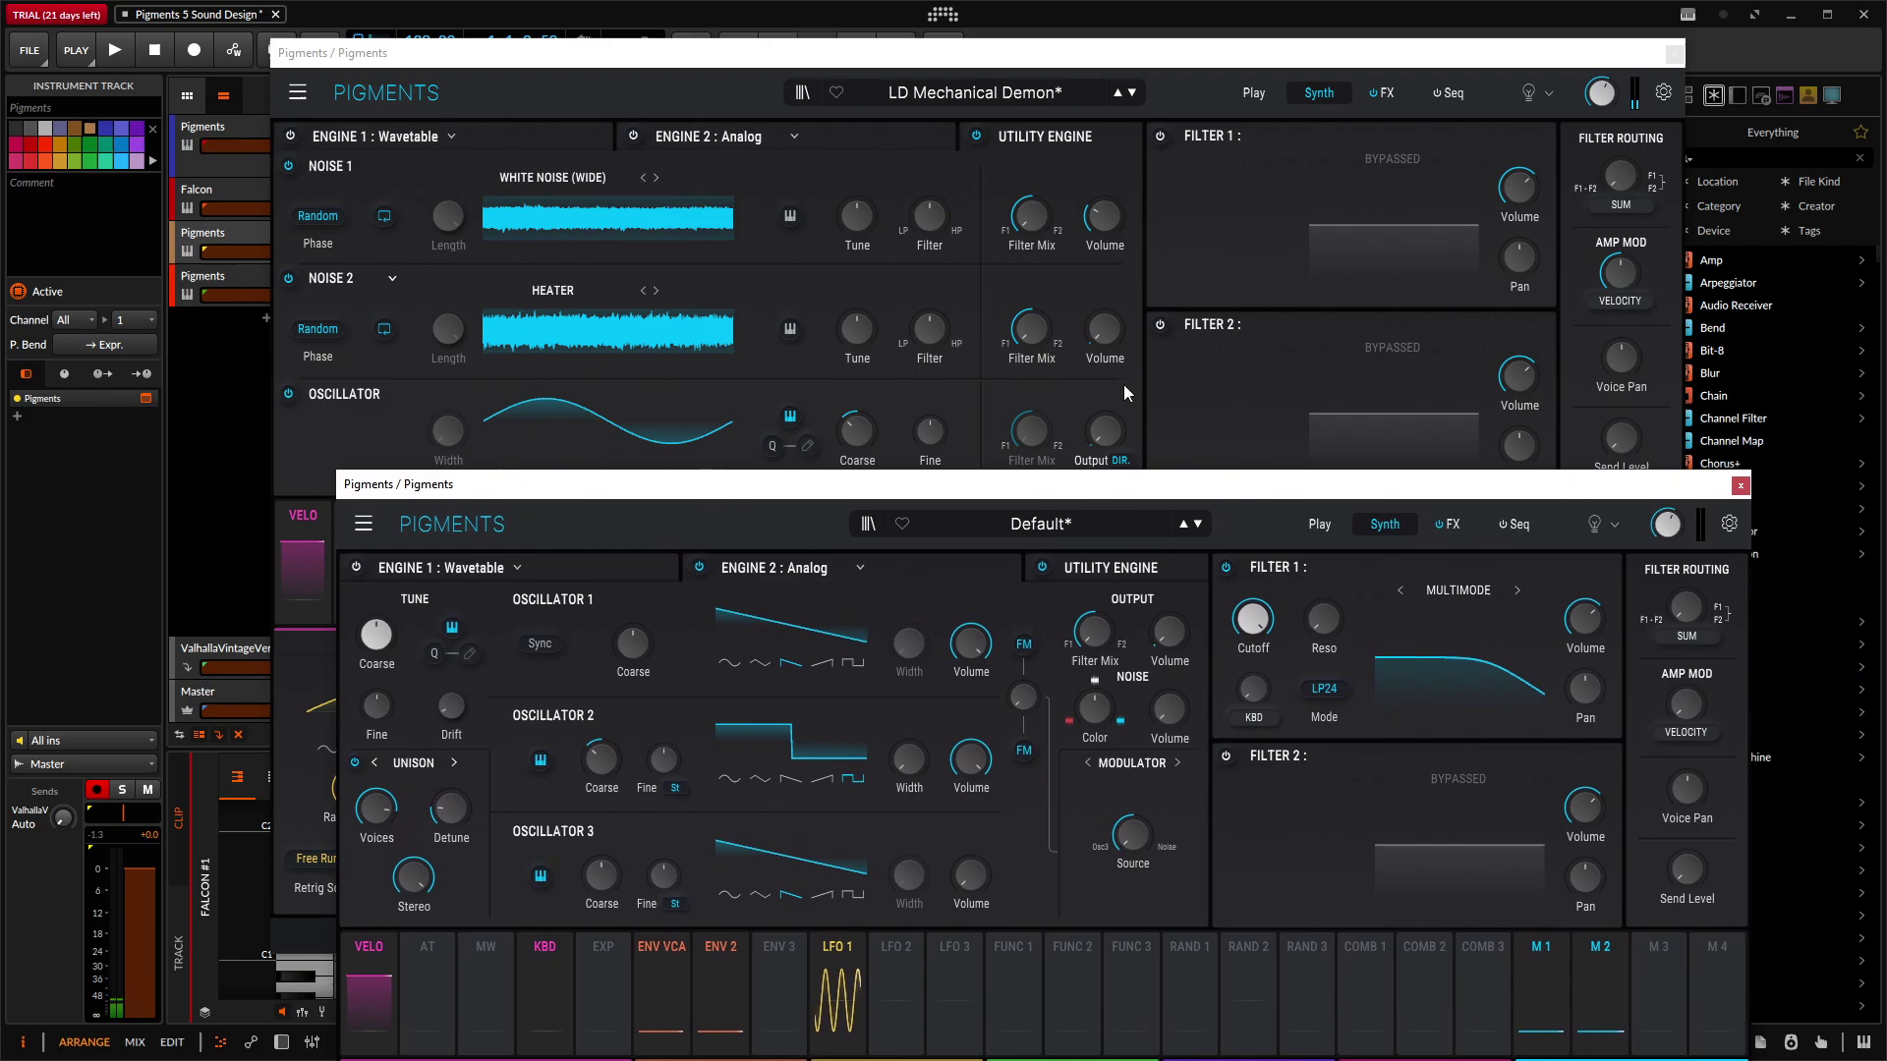
{"action": "left_click", "coordinate": [1062, 568]}
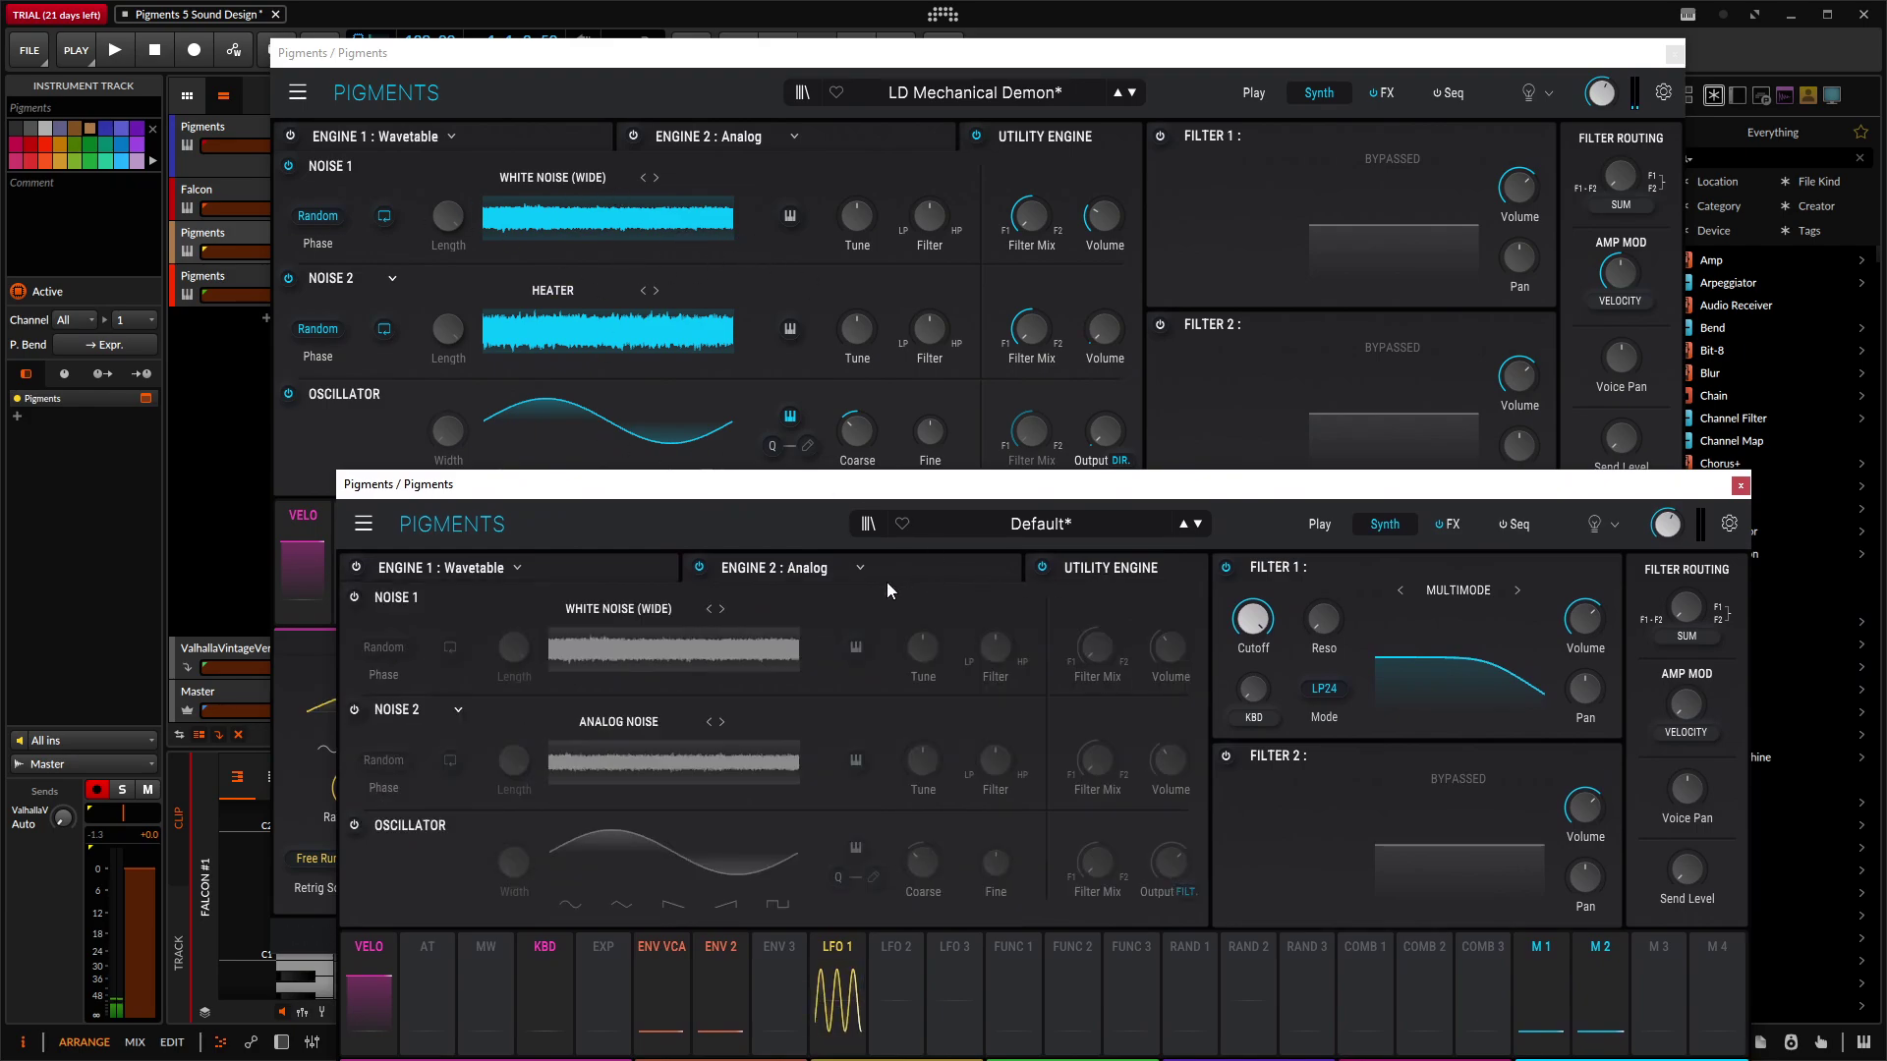
{"action": "left_click", "coordinate": [356, 597]}
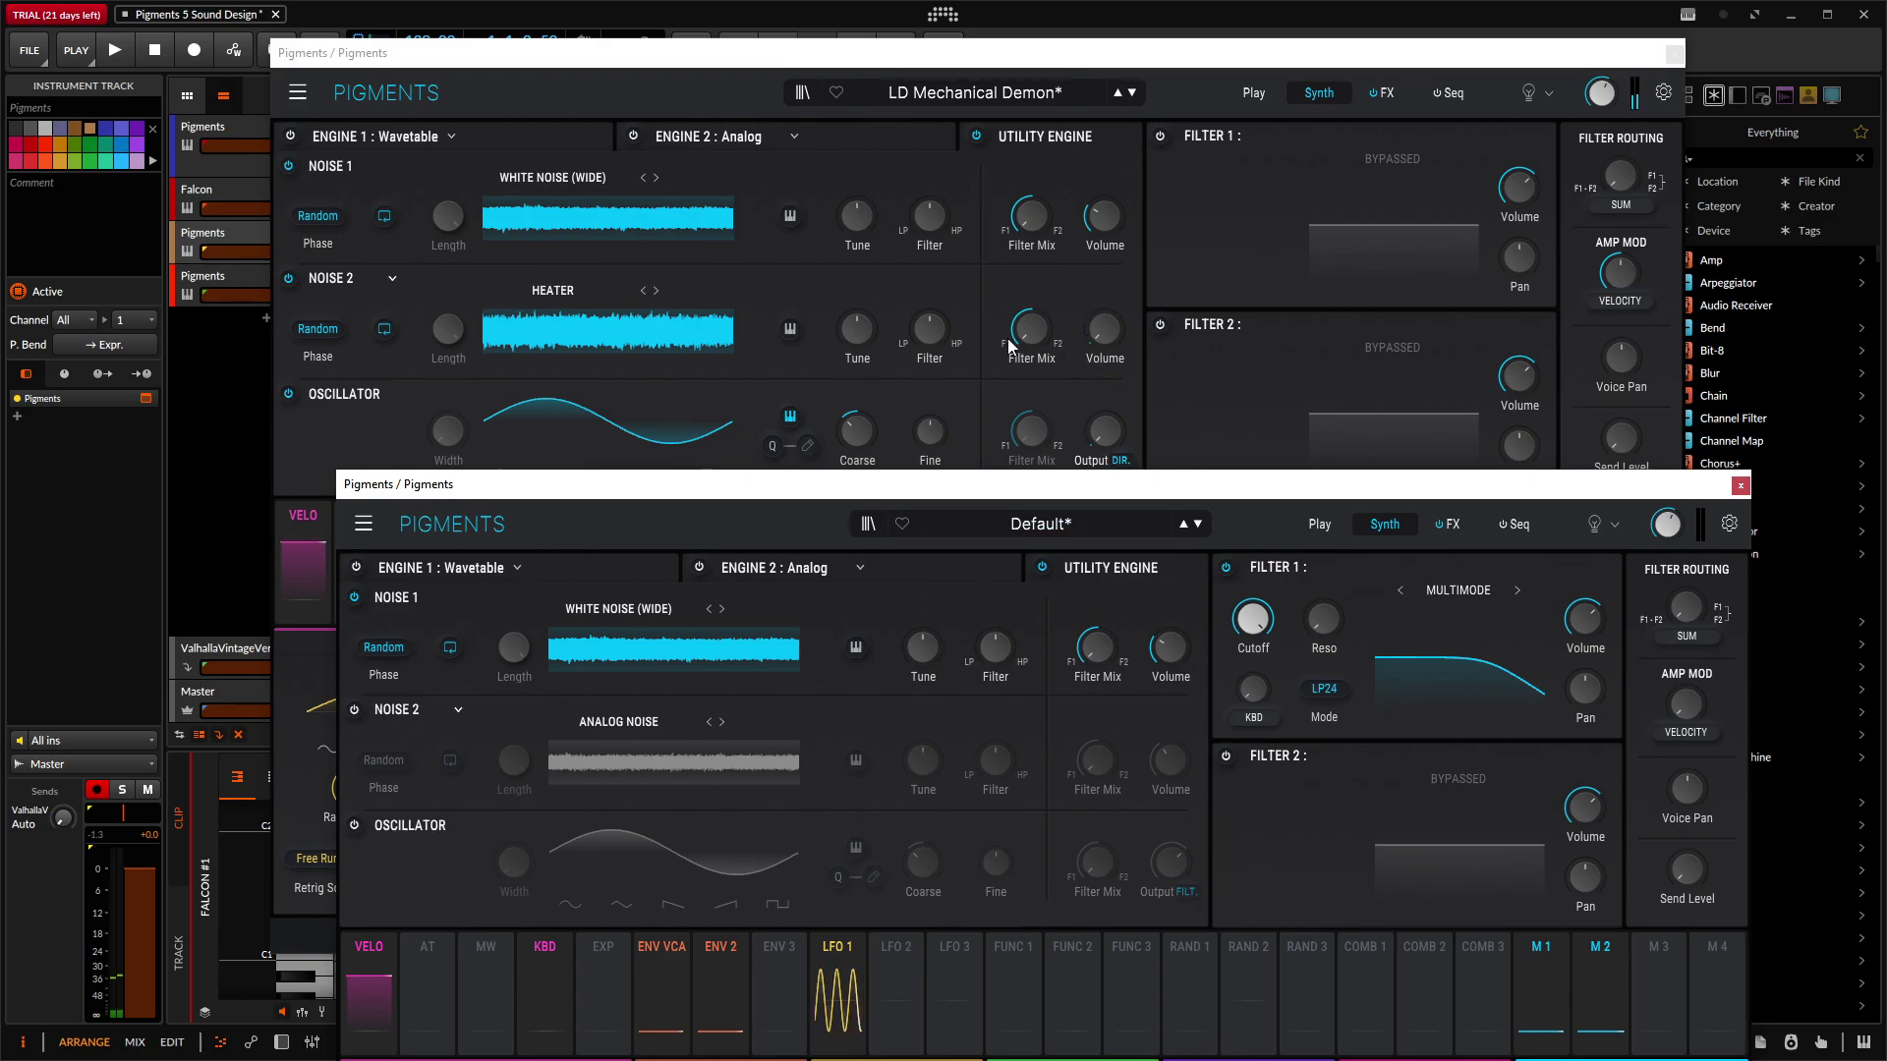
{"action": "left_click", "coordinate": [355, 711]}
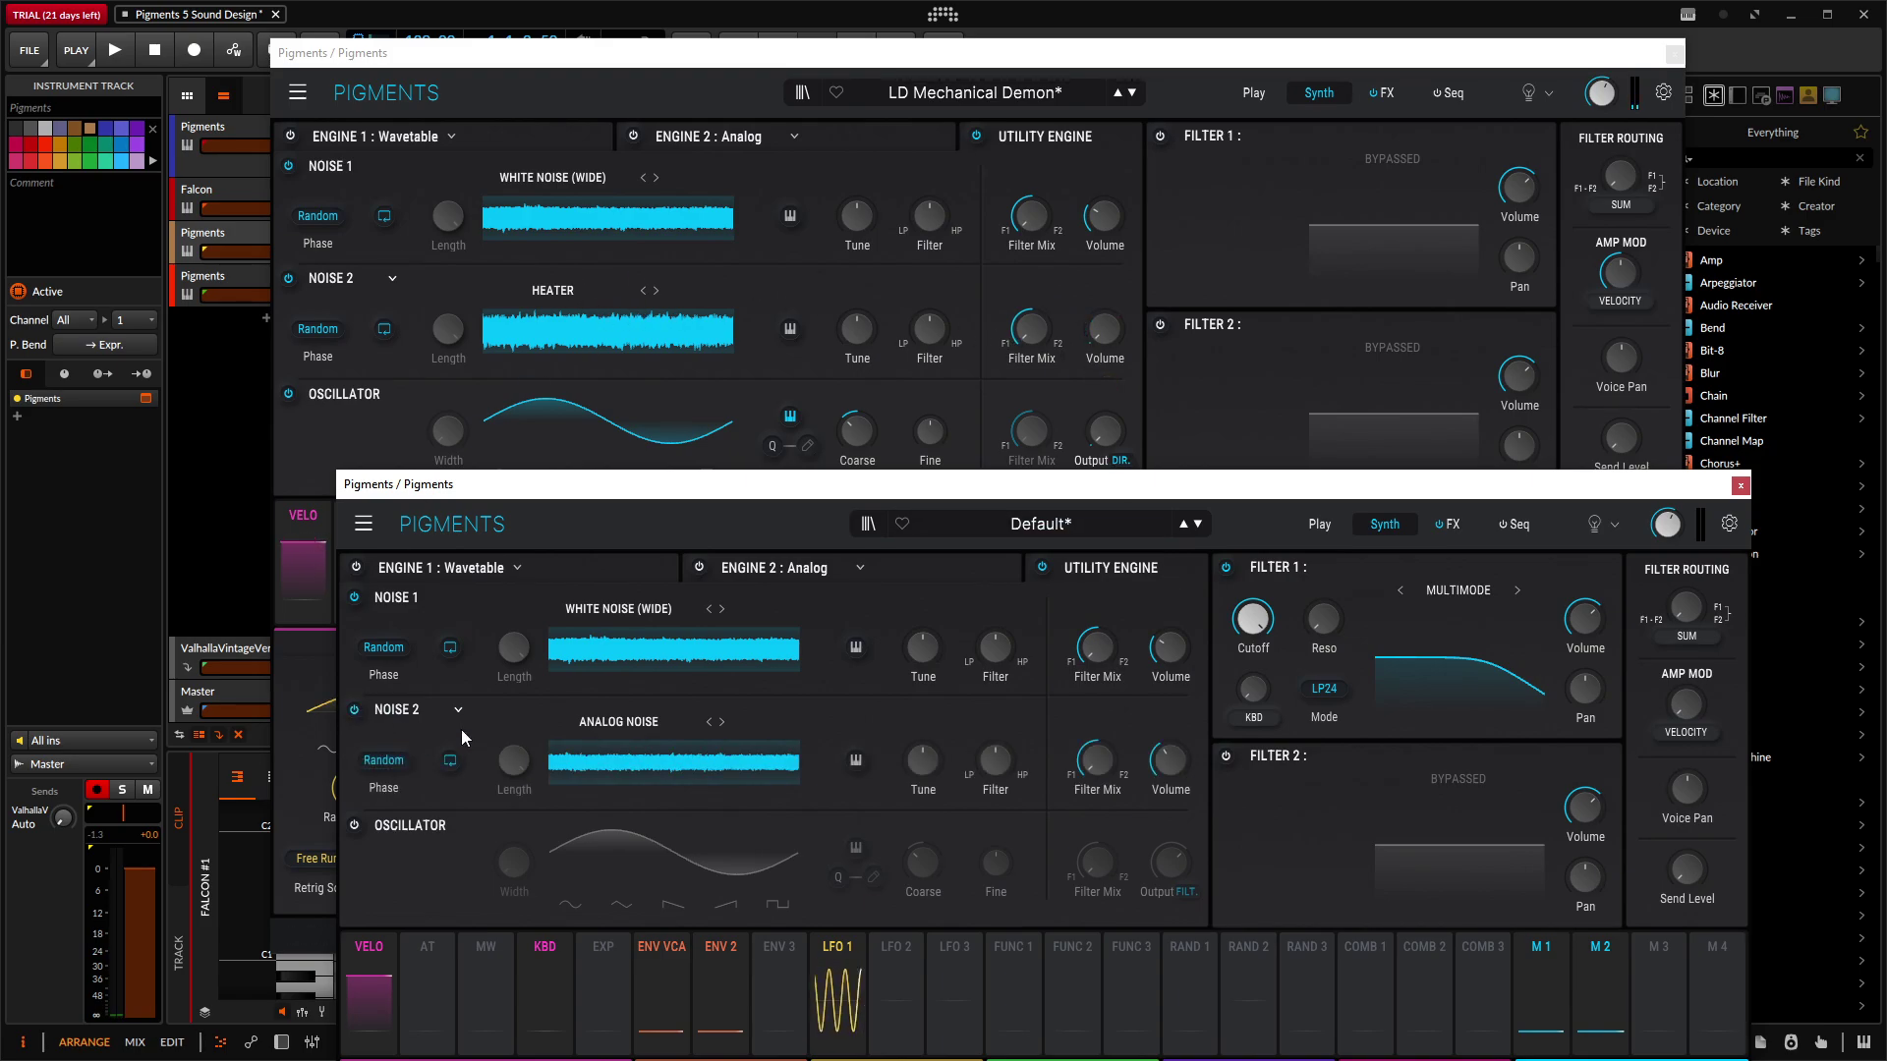
Step: Change the Default patch's Noise 2 sample to Heater
{"action": "left_click", "coordinate": [721, 727]}
{"action": "left_click", "coordinate": [721, 728]}
{"action": "left_click", "coordinate": [721, 727]}
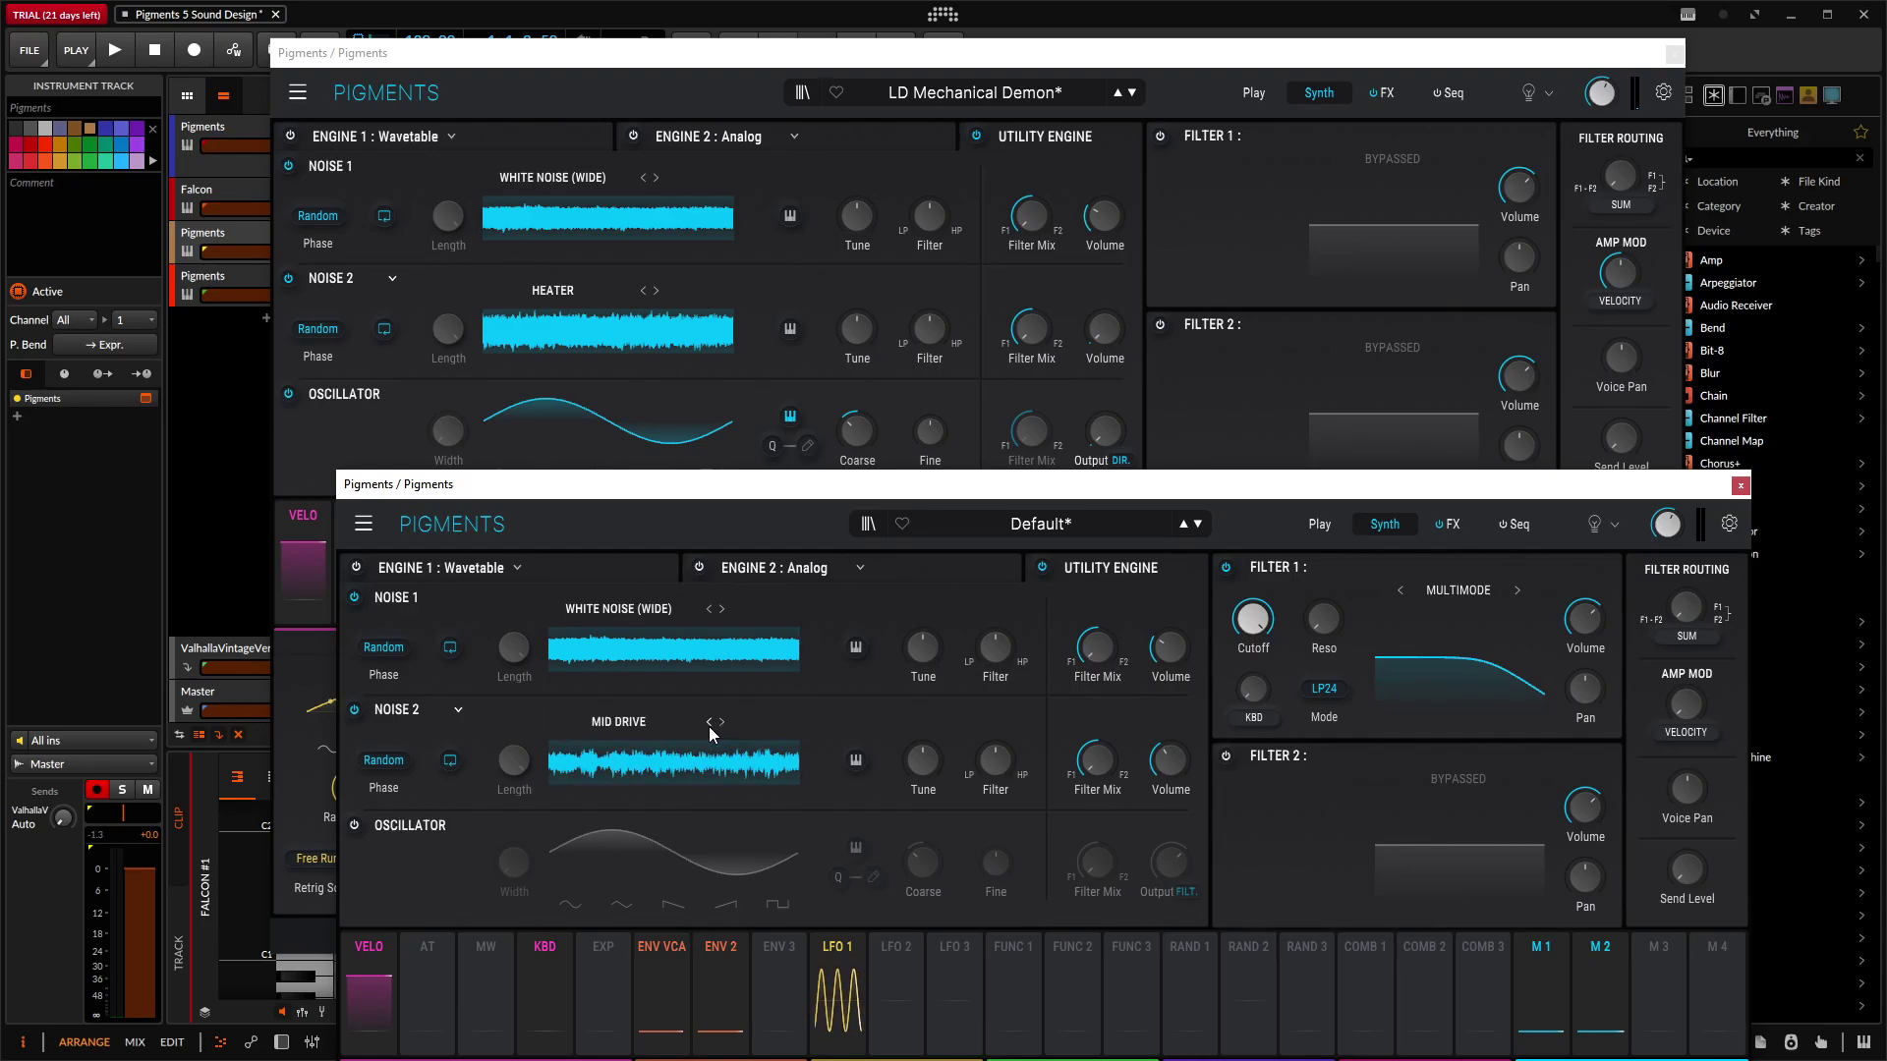
{"action": "left_click", "coordinate": [710, 727]}
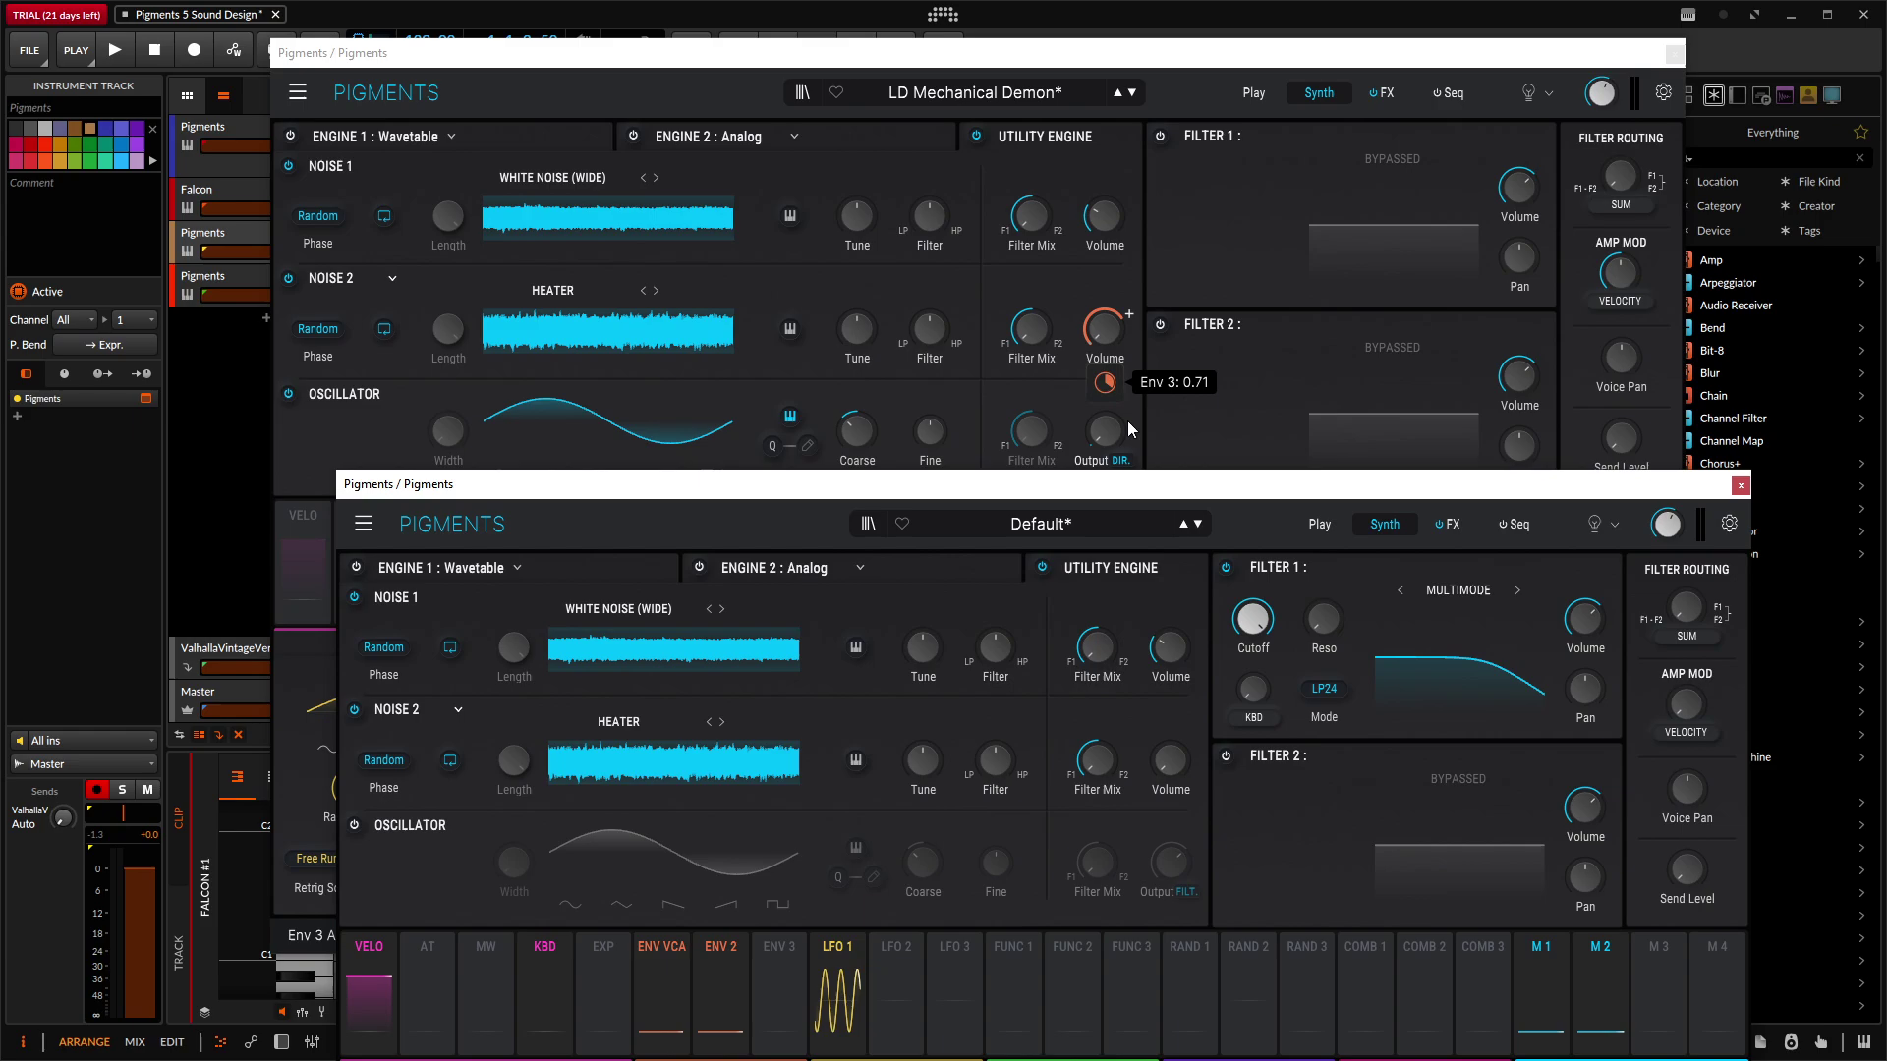
Step: Turn Noise 2's Volume down to zero in the Default patch and modulate it with Env 3
{"action": "left_click_drag", "start_coordinate": [1176, 485], "coordinate": [1164, 153]}
{"action": "left_click_drag", "start_coordinate": [766, 654], "coordinate": [1159, 445]}
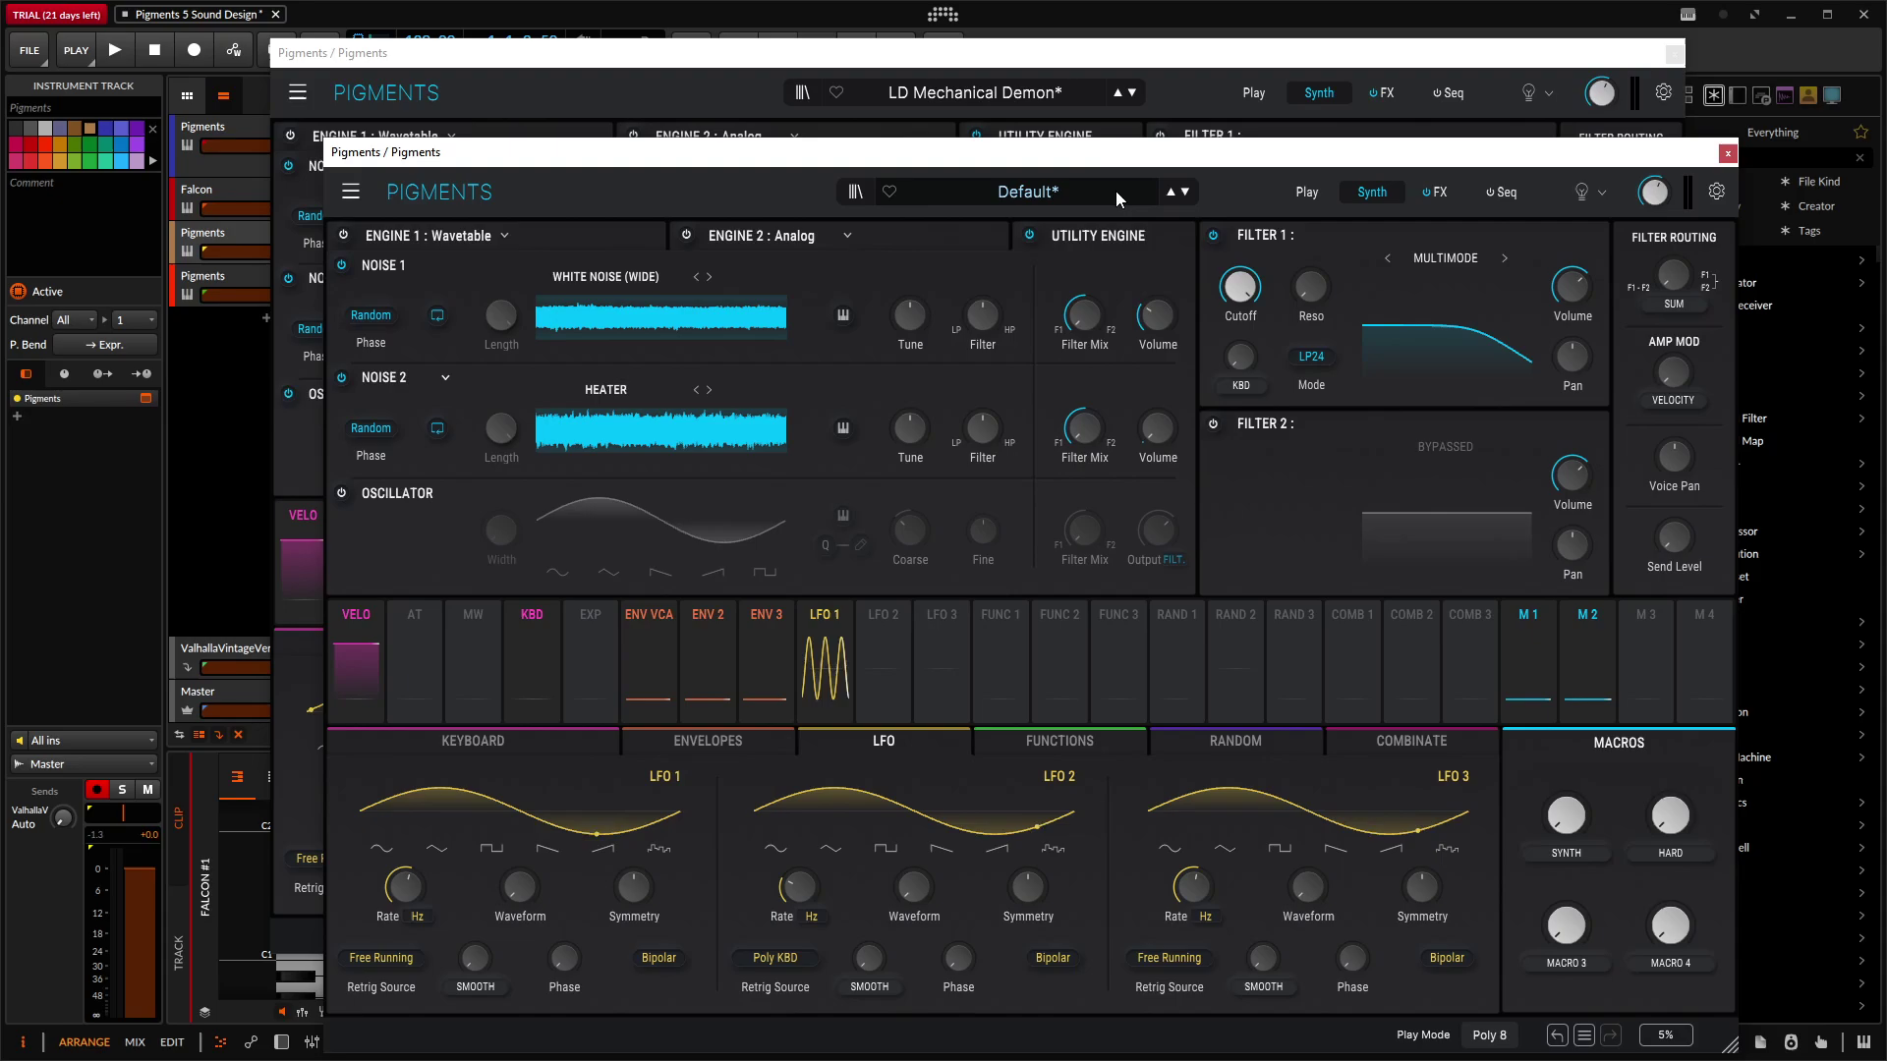
{"action": "left_click_drag", "start_coordinate": [1126, 168], "coordinate": [1077, 560]}
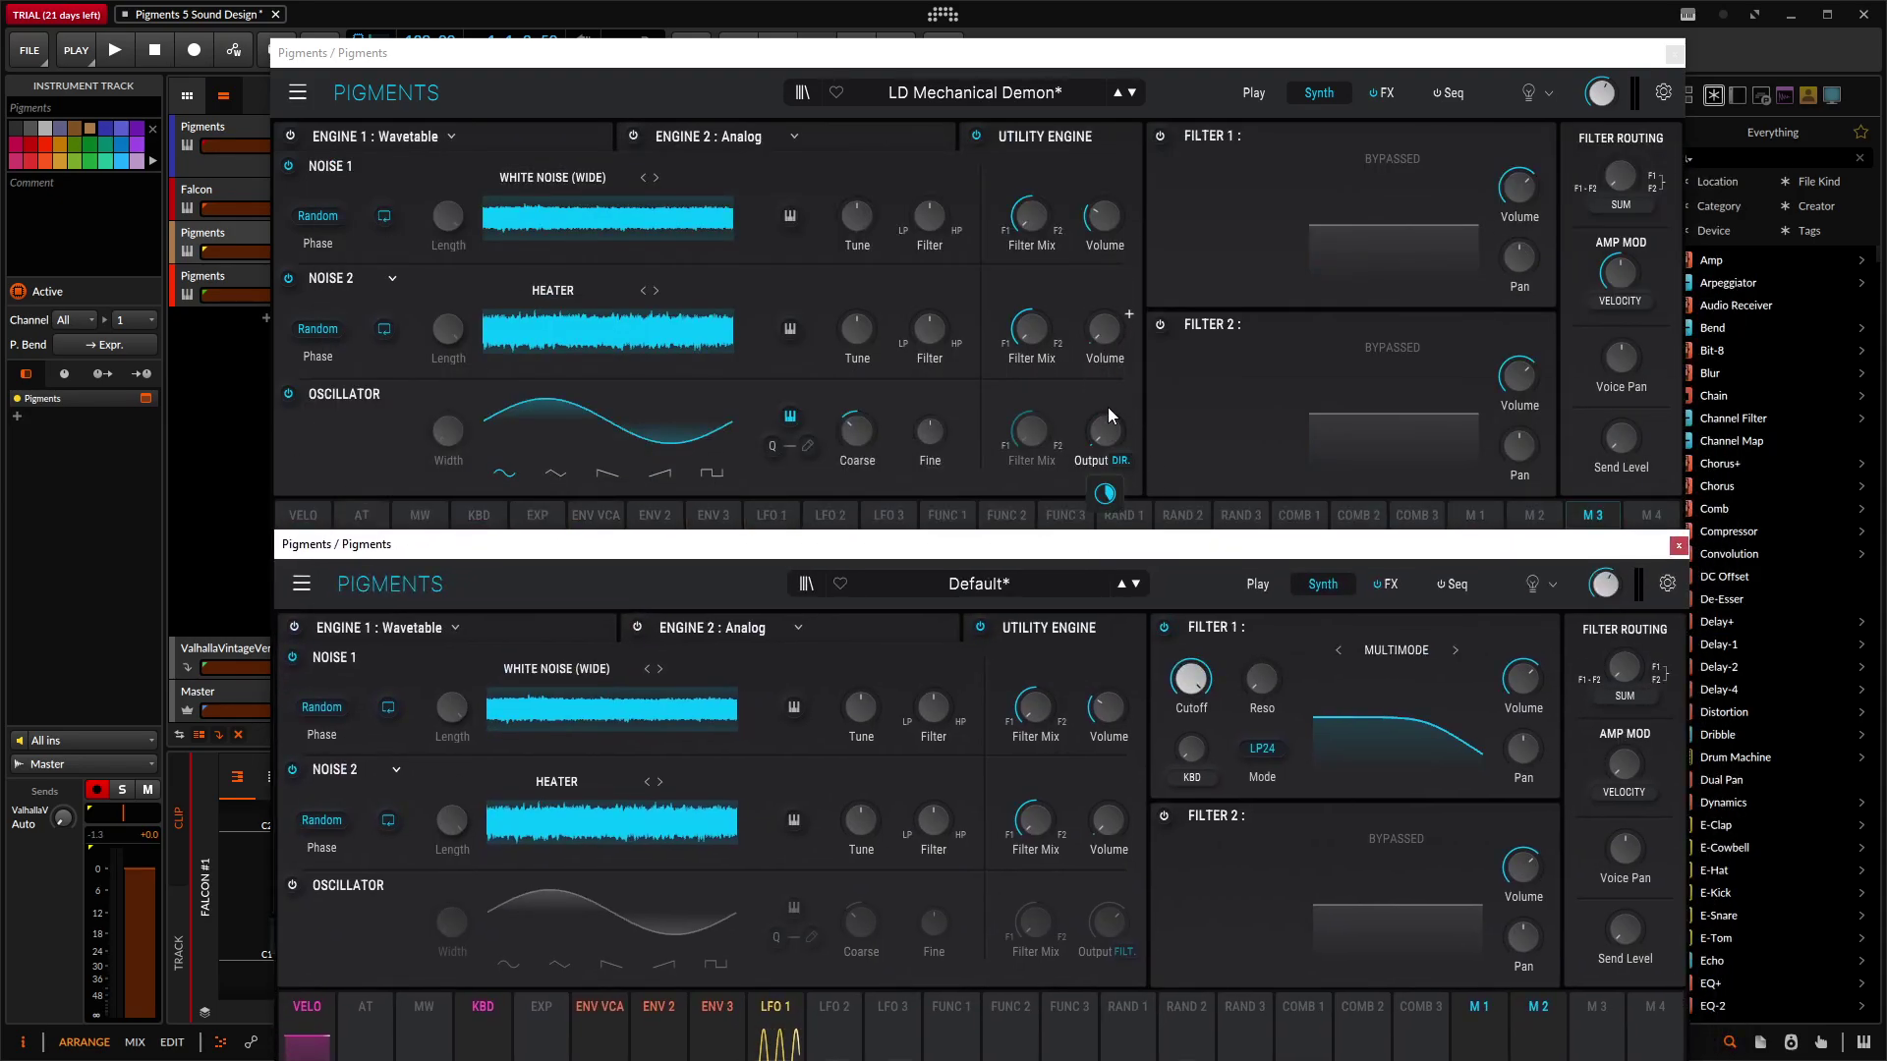
Step: Show Env 3 in the reference patch and set the Default patch's Env 3 Decay to 113 ms
{"action": "left_click_drag", "start_coordinate": [913, 59], "coordinate": [705, 84]}
{"action": "left_click", "coordinate": [504, 584]}
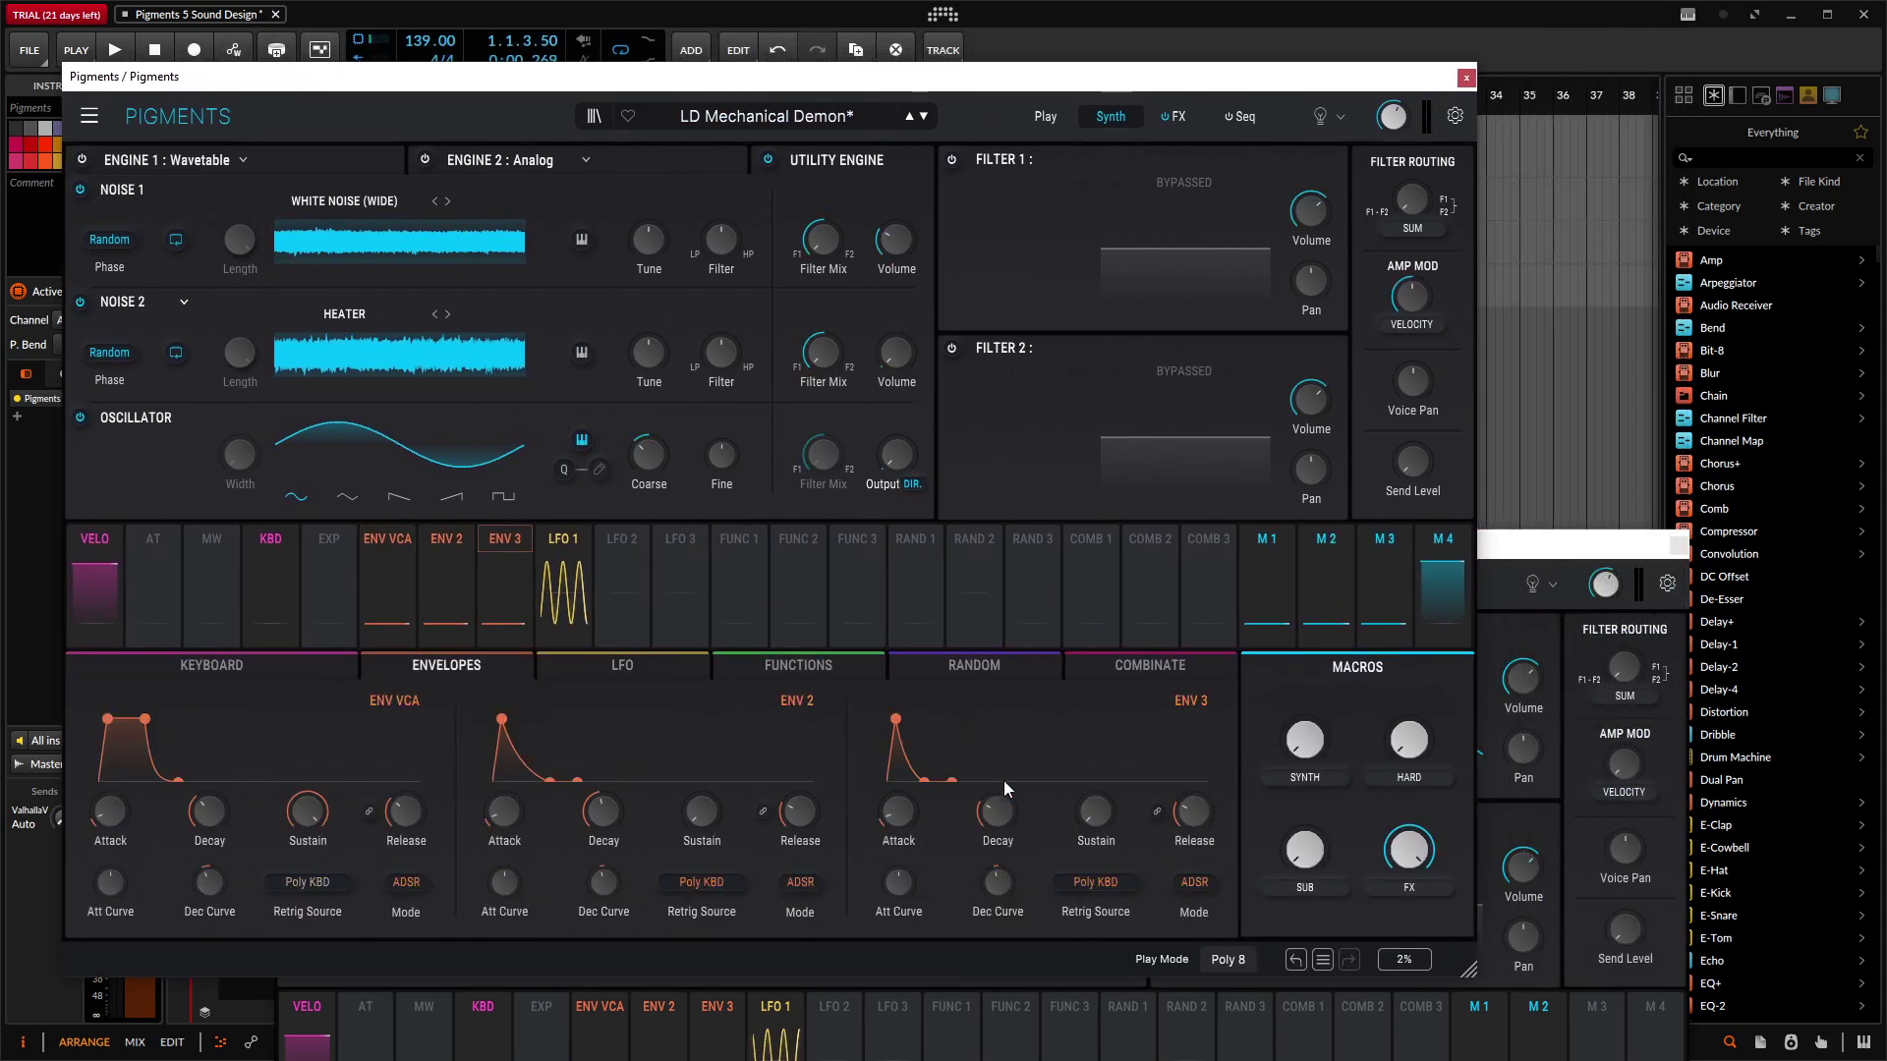
{"action": "left_click_drag", "start_coordinate": [1133, 70], "coordinate": [433, 12]}
{"action": "left_click_drag", "start_coordinate": [1130, 543], "coordinate": [1327, 148]}
{"action": "left_click", "coordinate": [884, 735]}
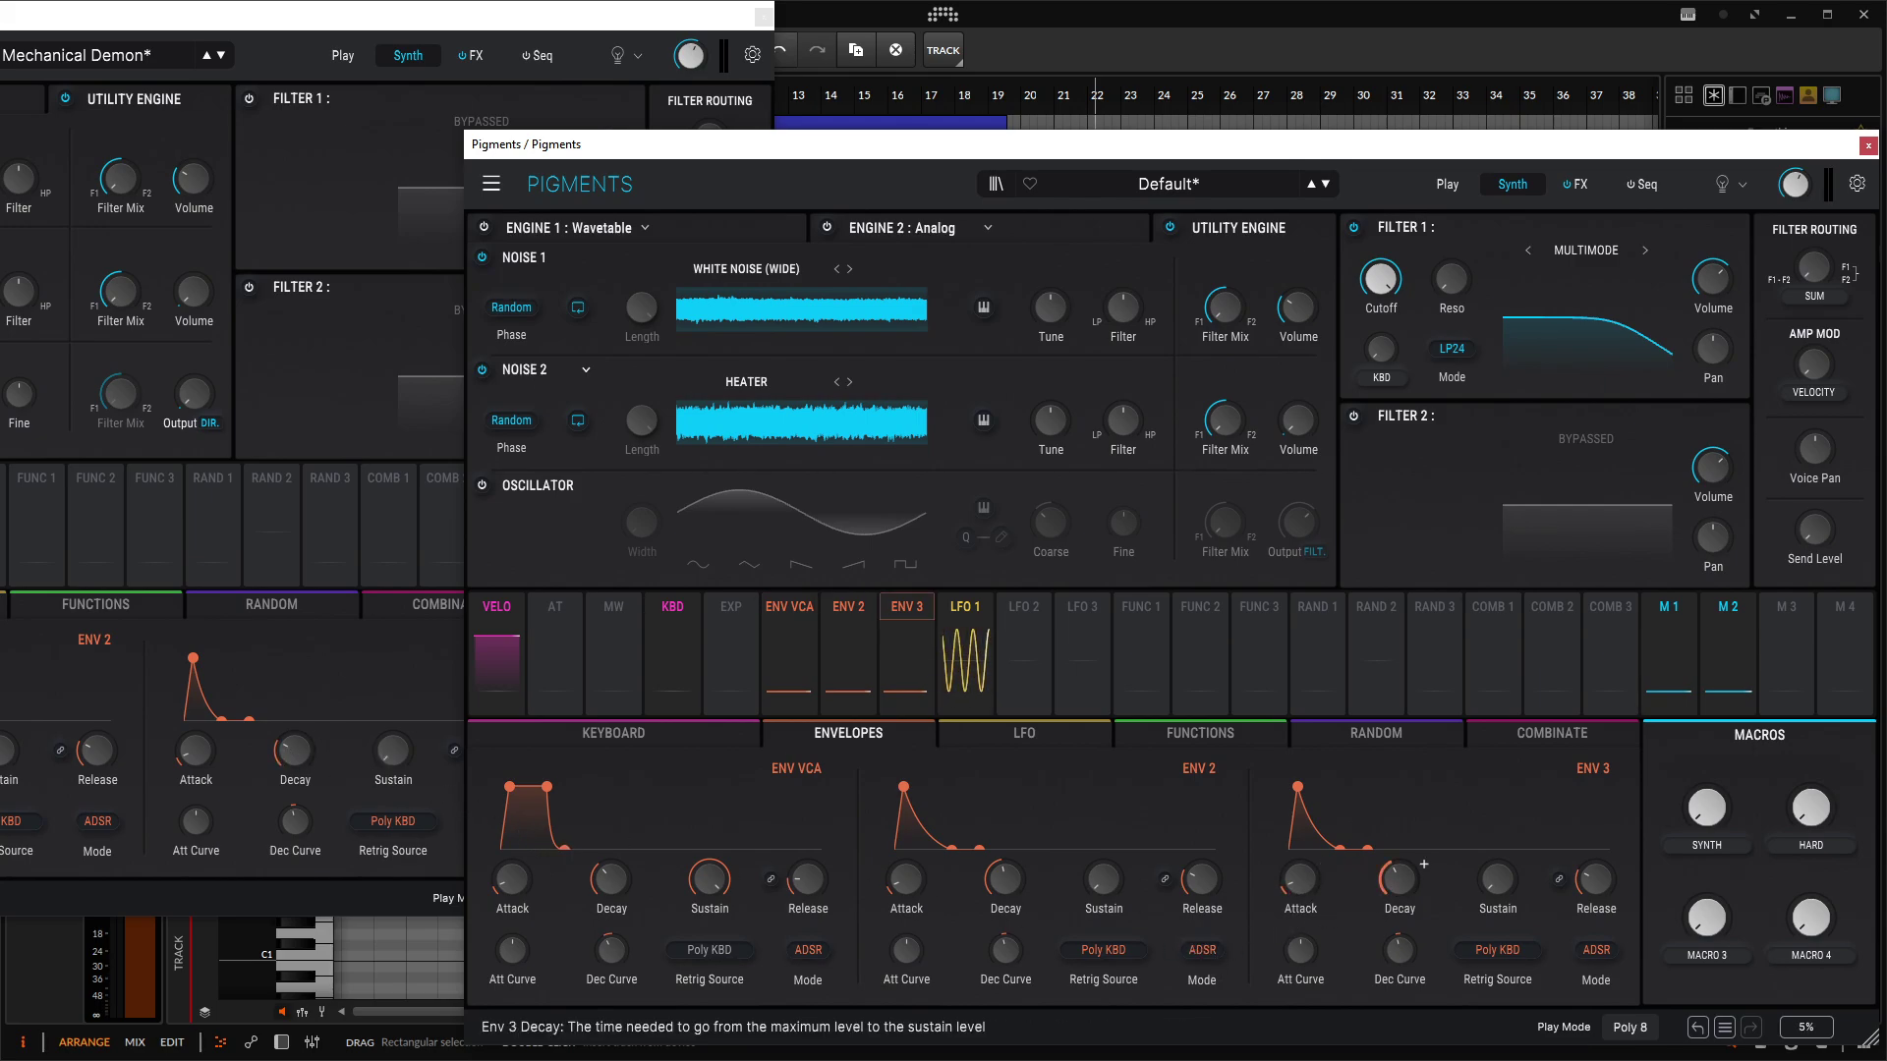
{"action": "scroll", "coordinate": [1424, 863], "scroll_direction": "down", "scroll_amount": 2}
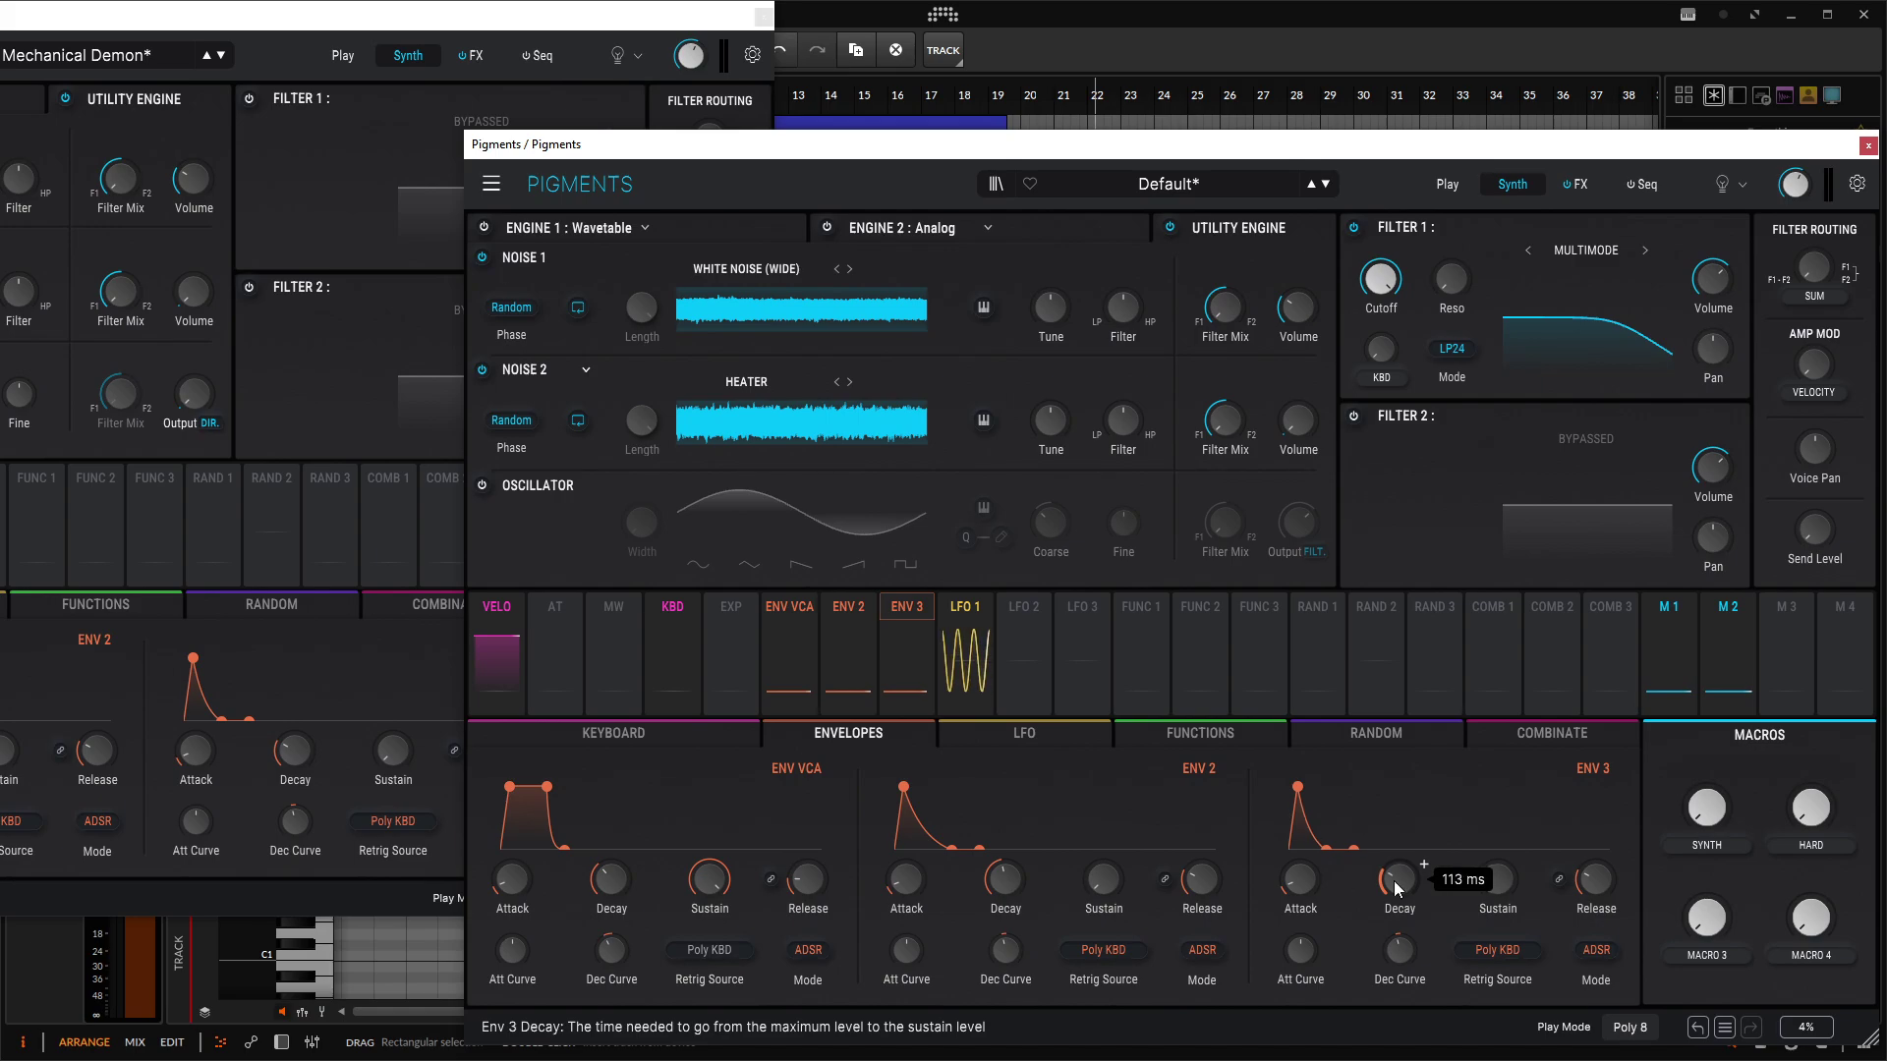
{"action": "left_click_drag", "start_coordinate": [900, 154], "coordinate": [896, 110]}
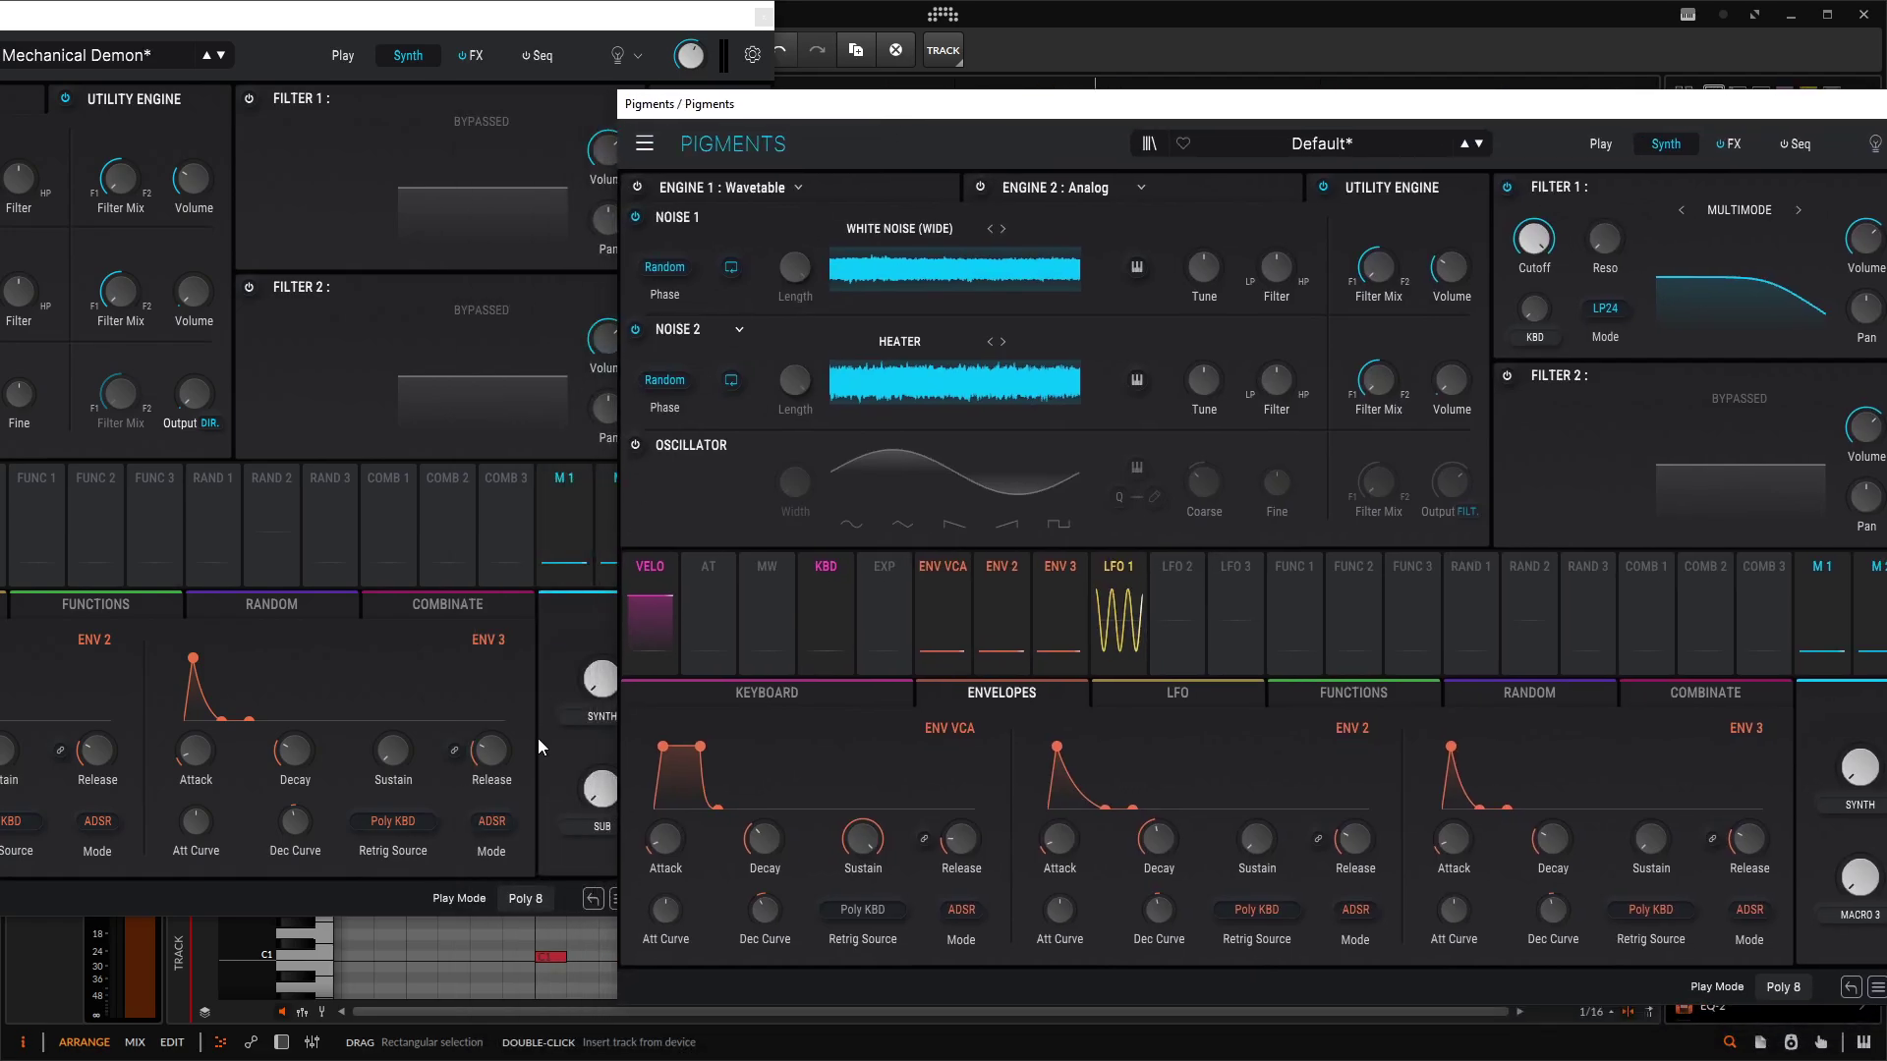
Step: Check the reference patch's Env 3 Dec Curve and arrange the two Pigments windows for comparing the Utility Engines
{"action": "mouse_move", "coordinate": [292, 837]}
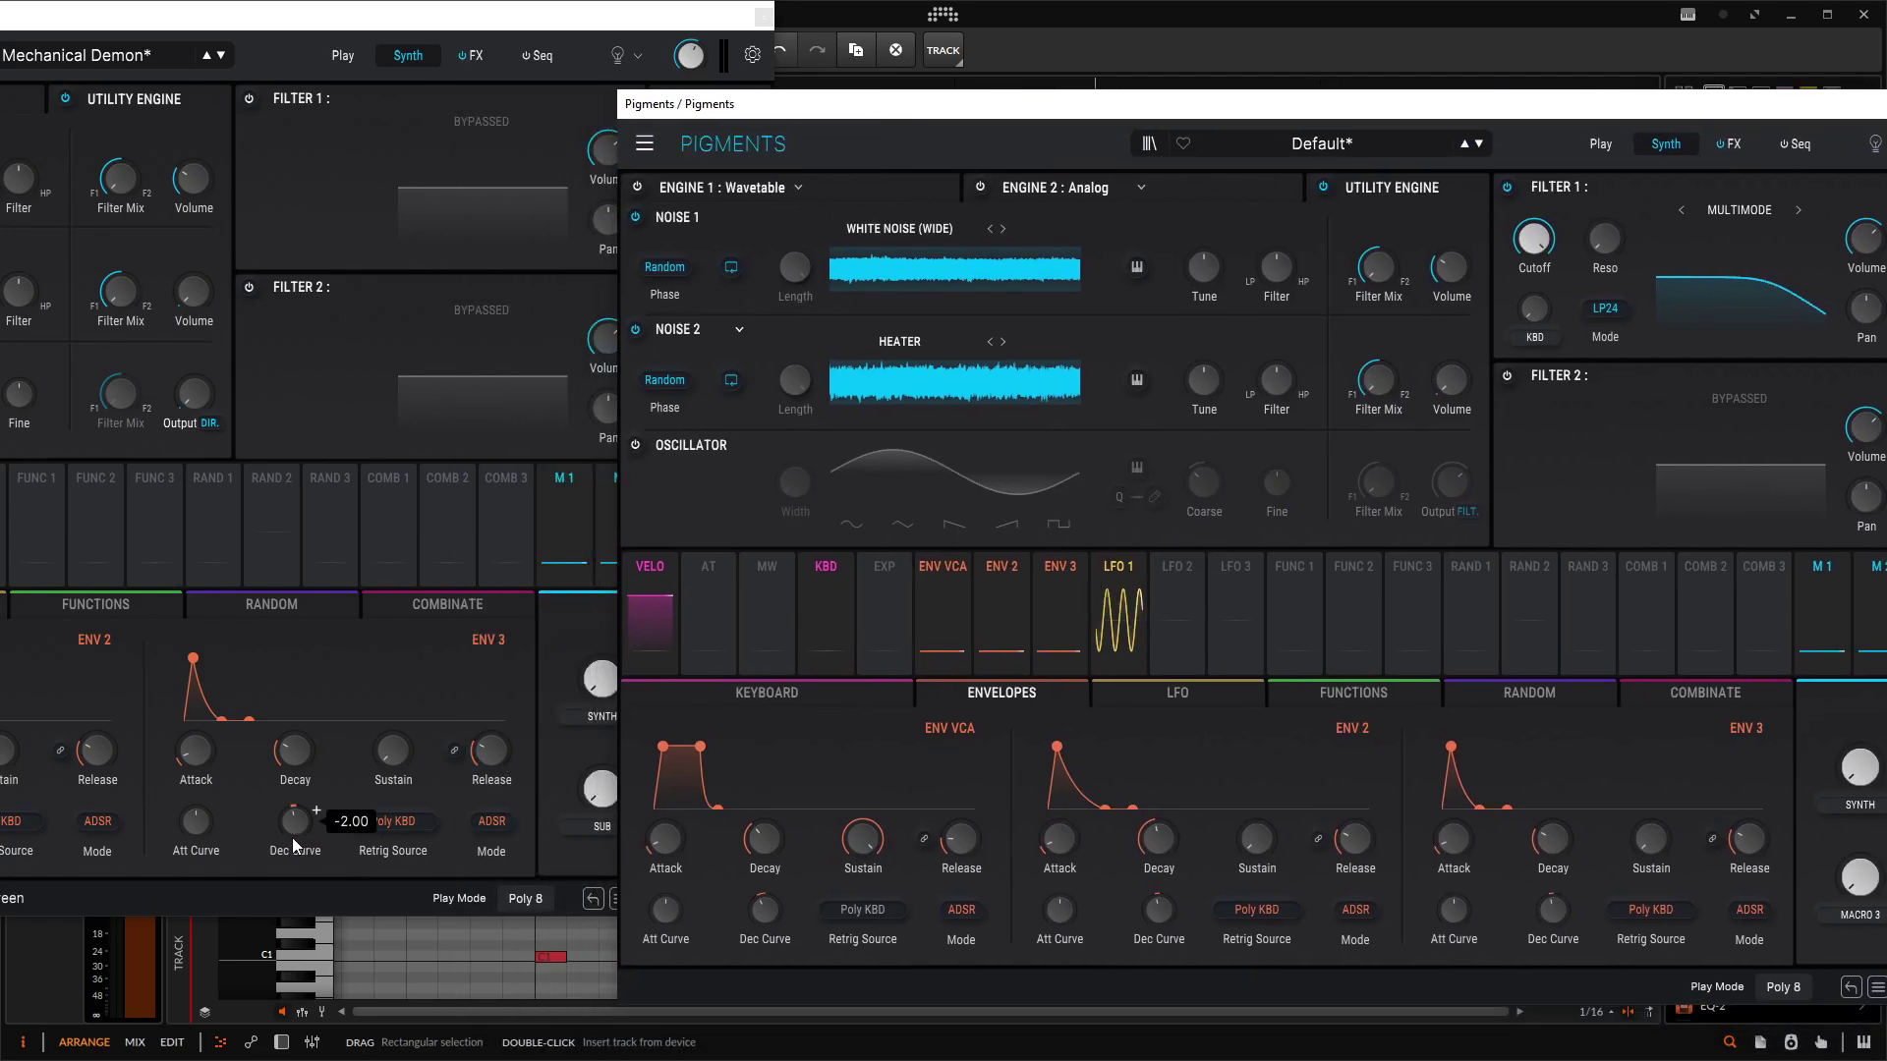
{"action": "left_click_drag", "start_coordinate": [1347, 108], "coordinate": [1073, 101]}
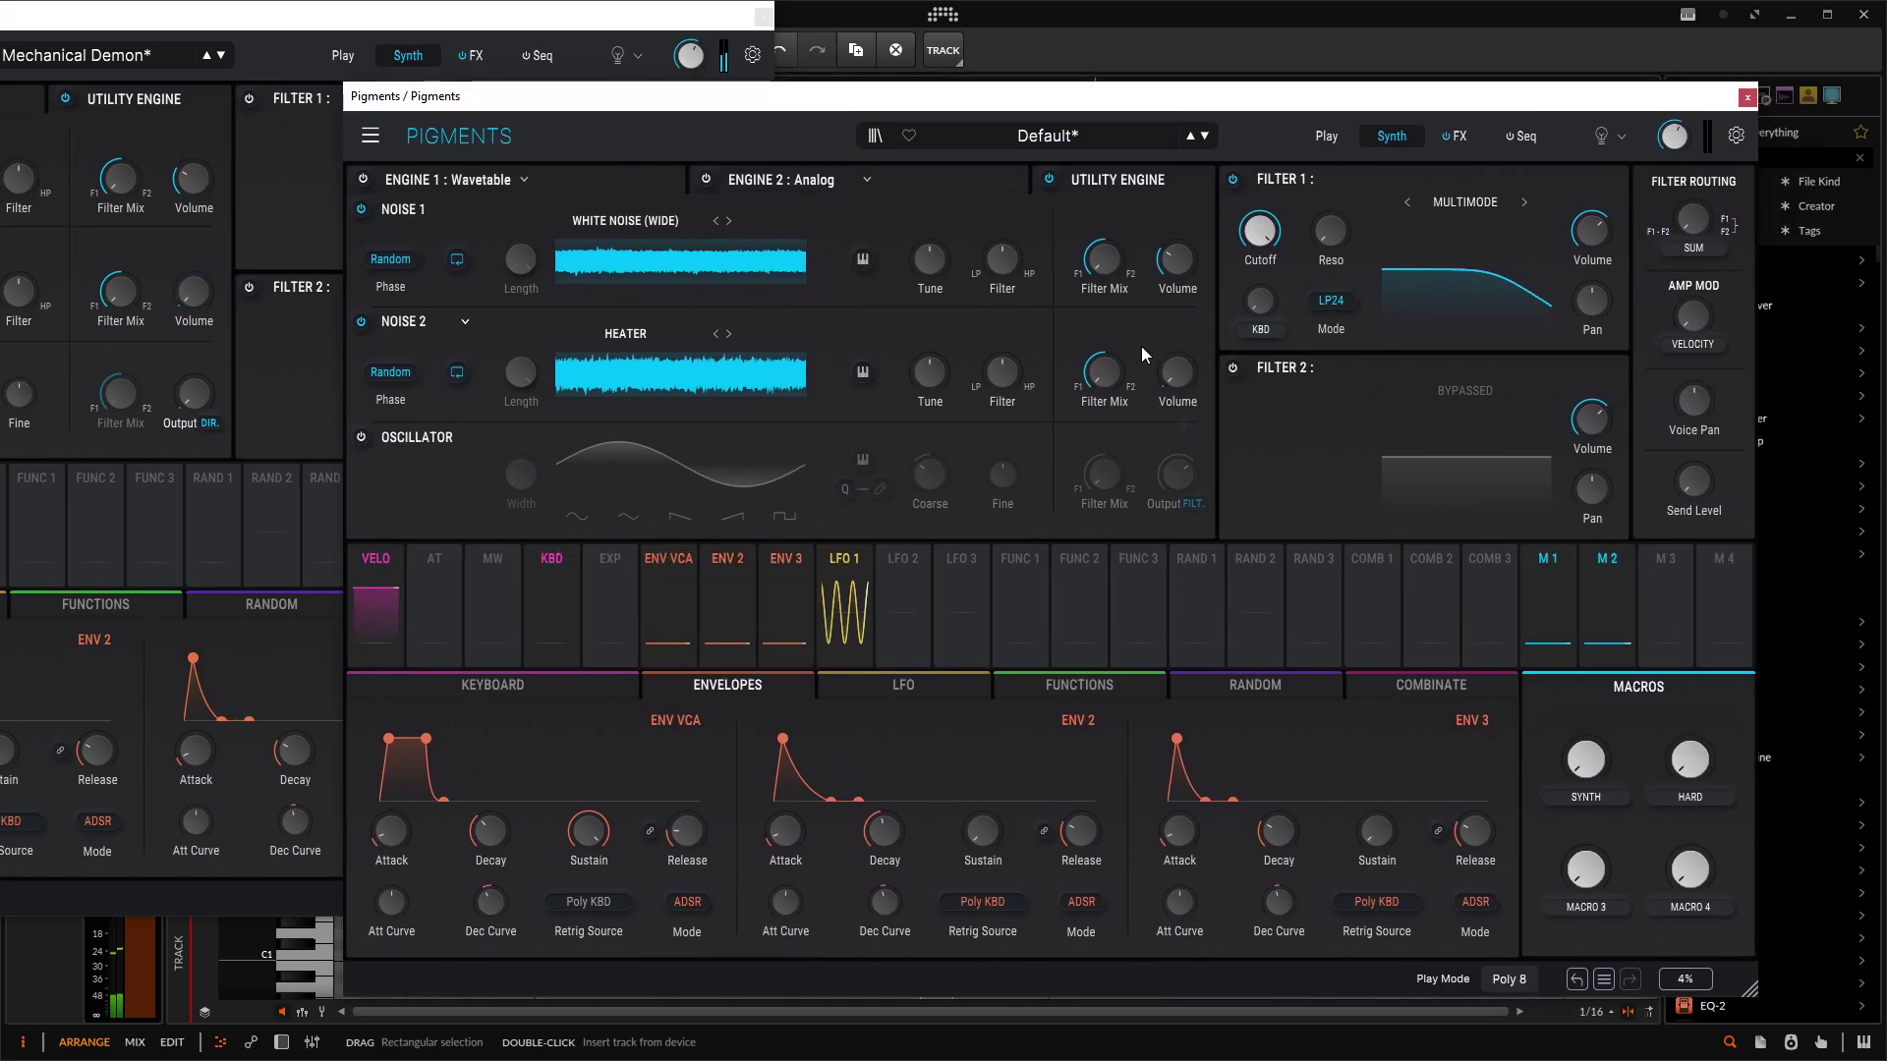
{"action": "left_click_drag", "start_coordinate": [688, 99], "coordinate": [837, 225]}
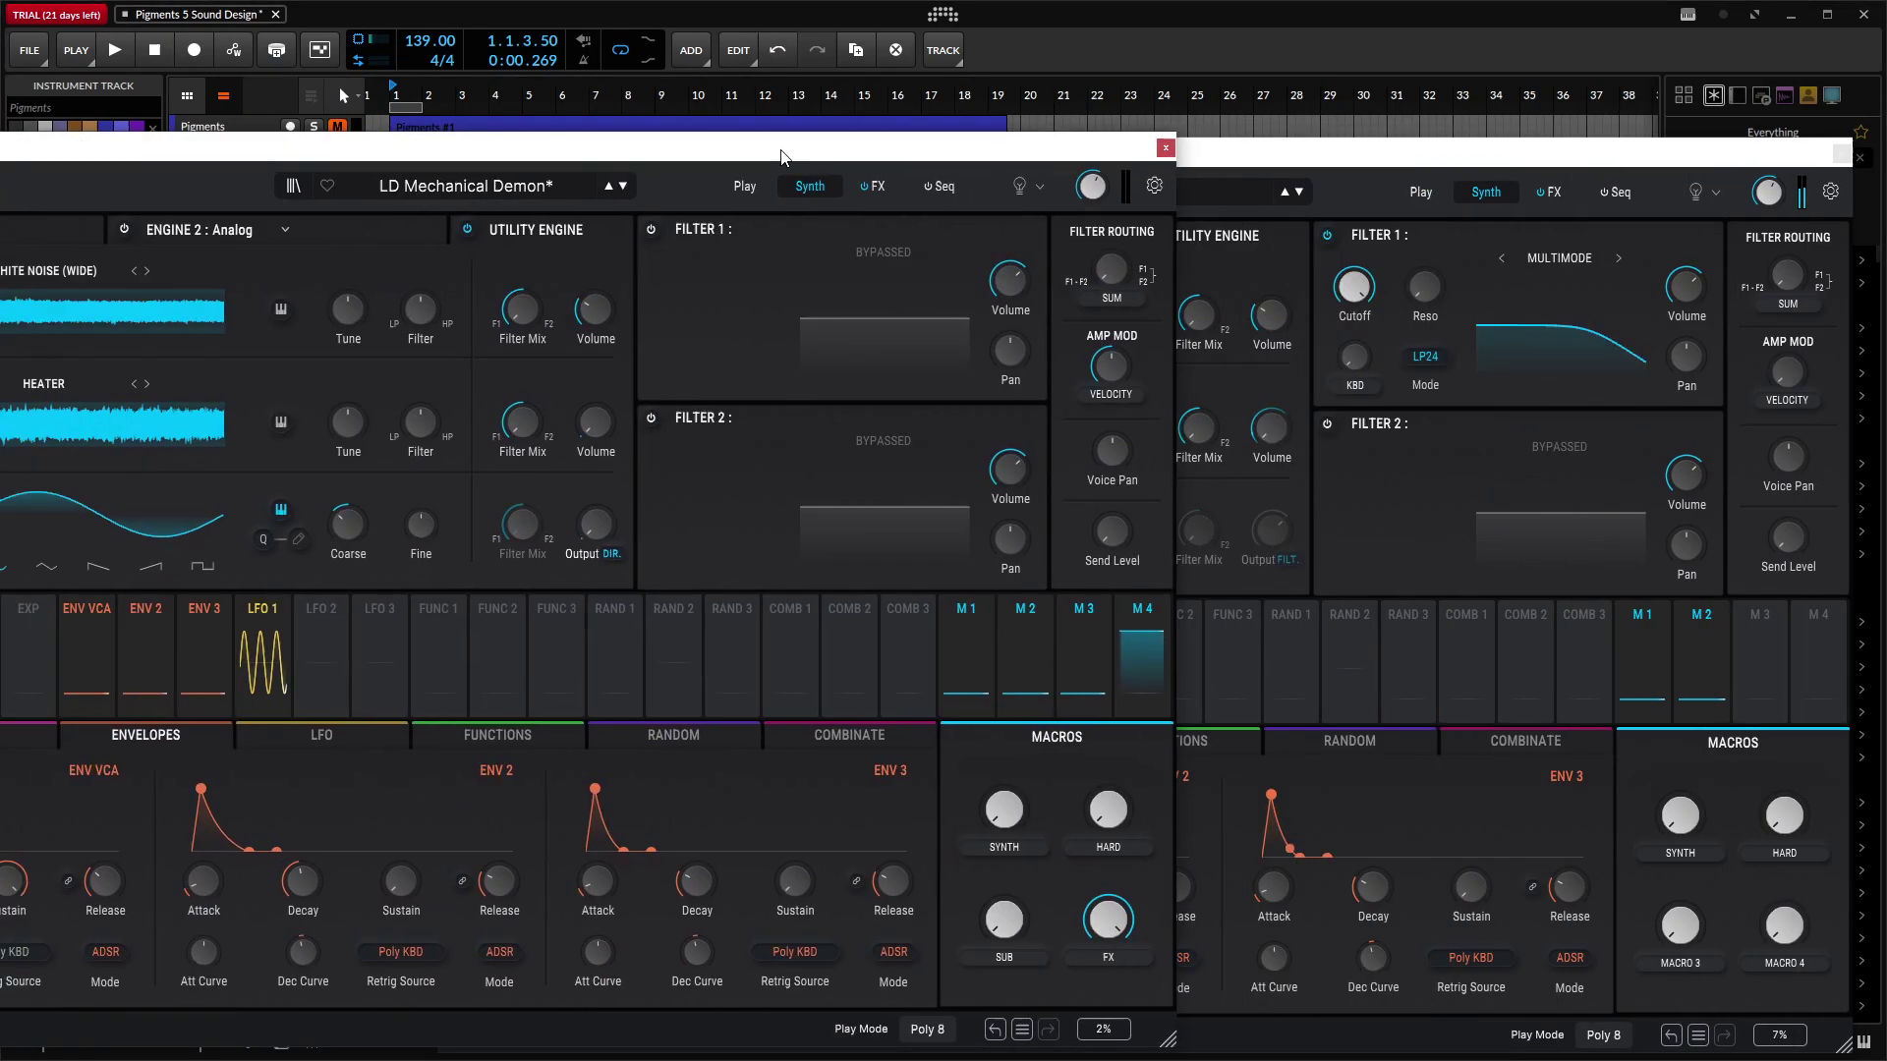
{"action": "left_click_drag", "start_coordinate": [781, 157], "coordinate": [1079, 145]}
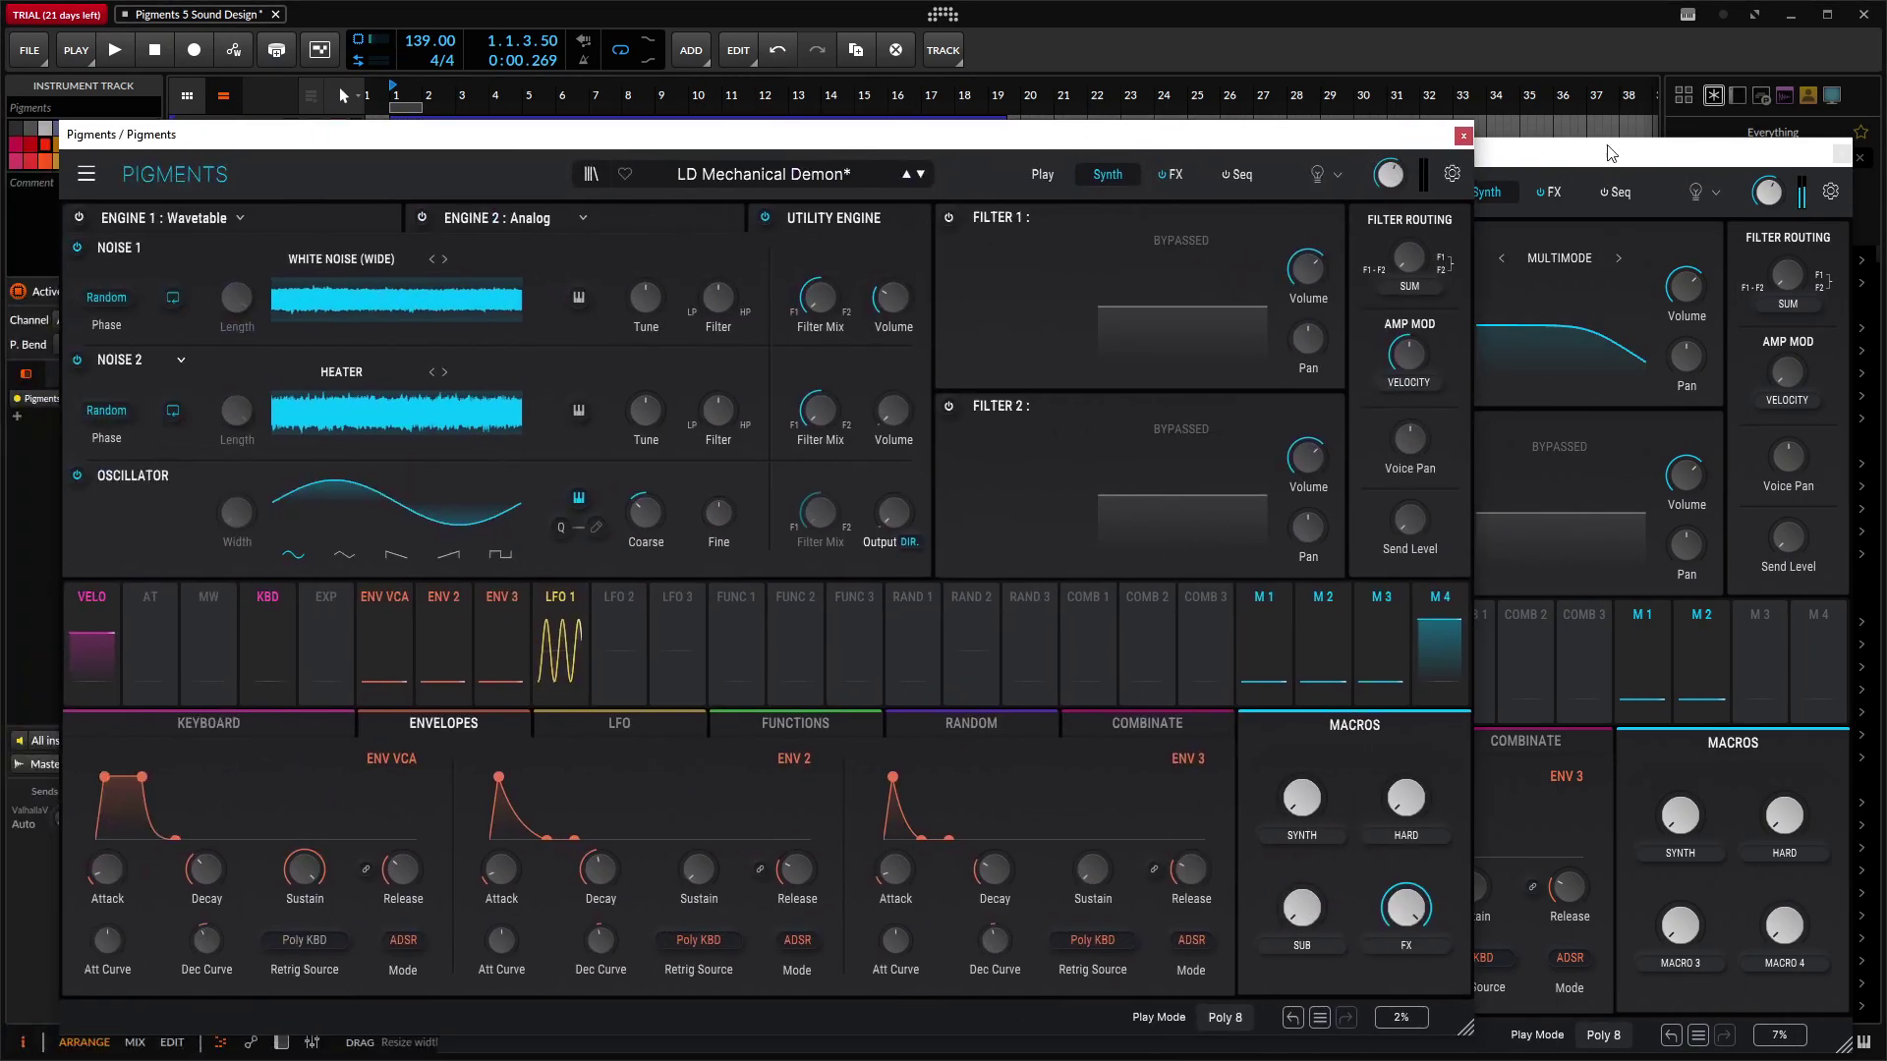
{"action": "left_click", "coordinate": [1608, 151]}
{"action": "left_click_drag", "start_coordinate": [1352, 163], "coordinate": [1378, 105]}
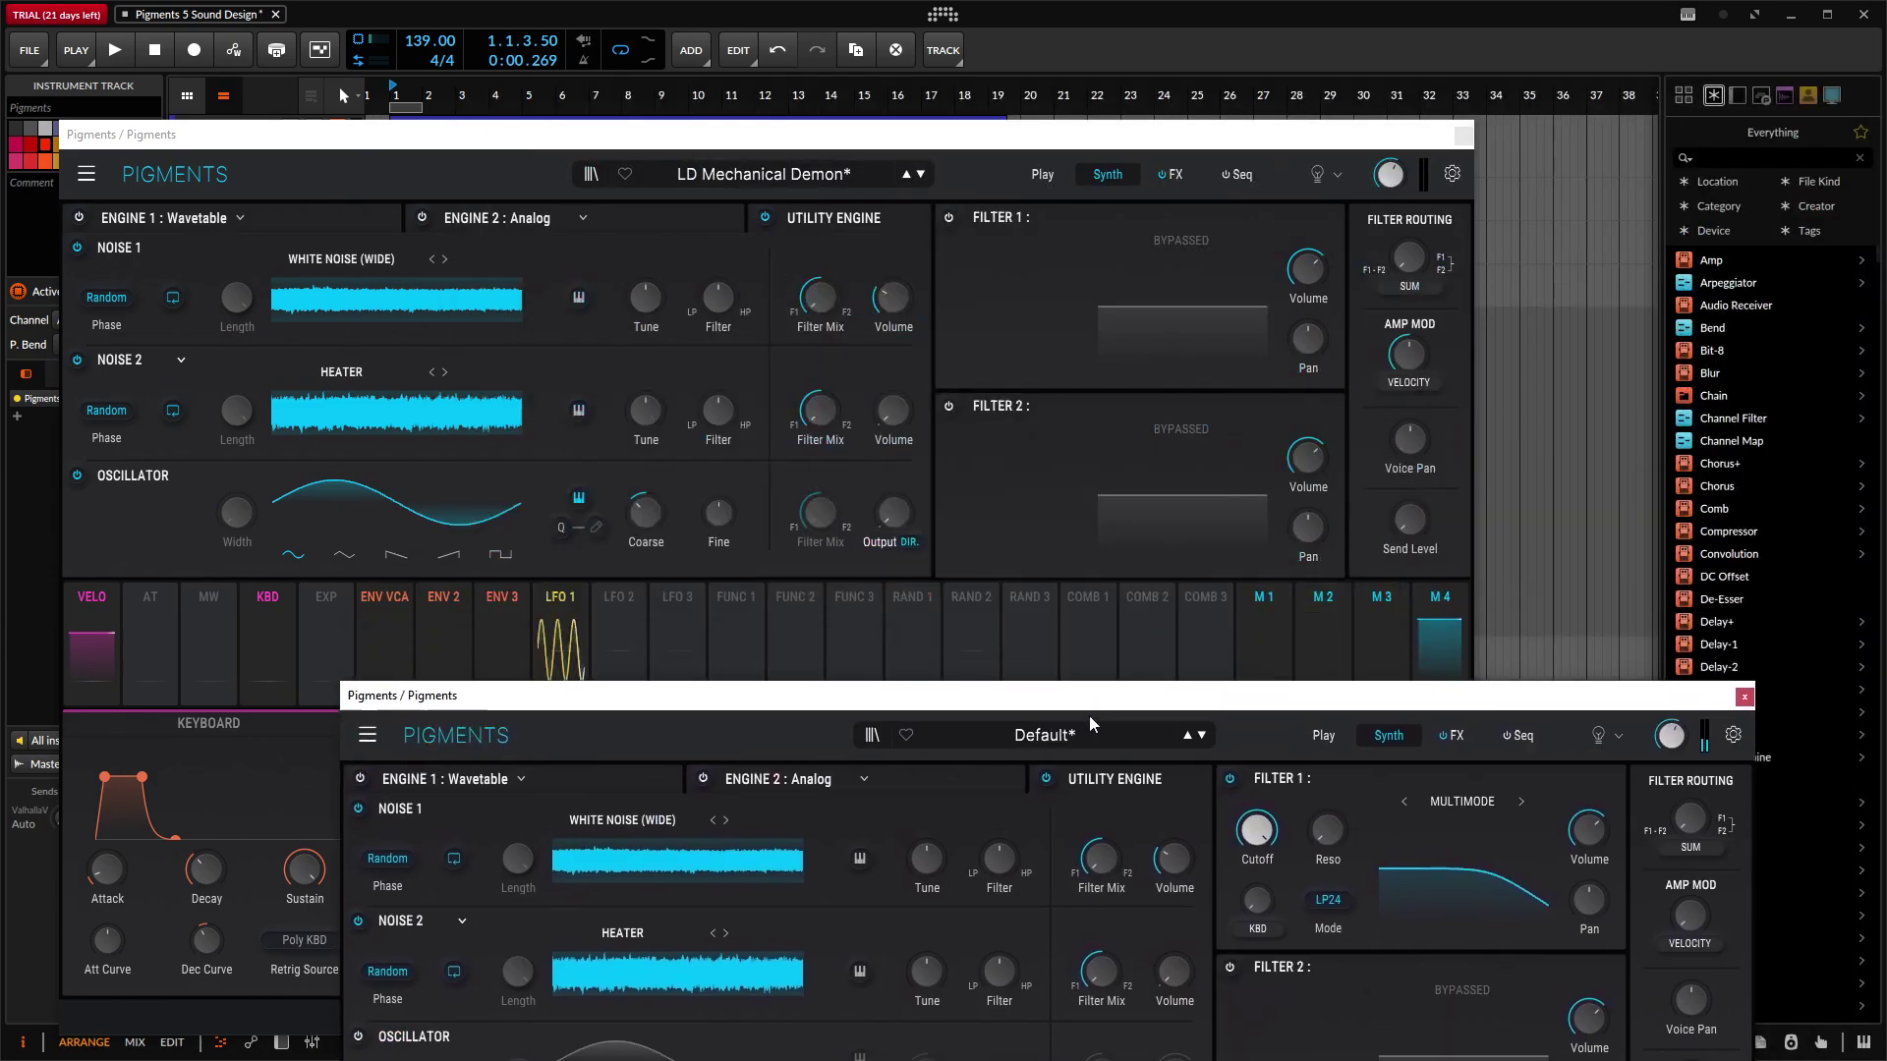
{"action": "left_click_drag", "start_coordinate": [1091, 709], "coordinate": [1214, 173]}
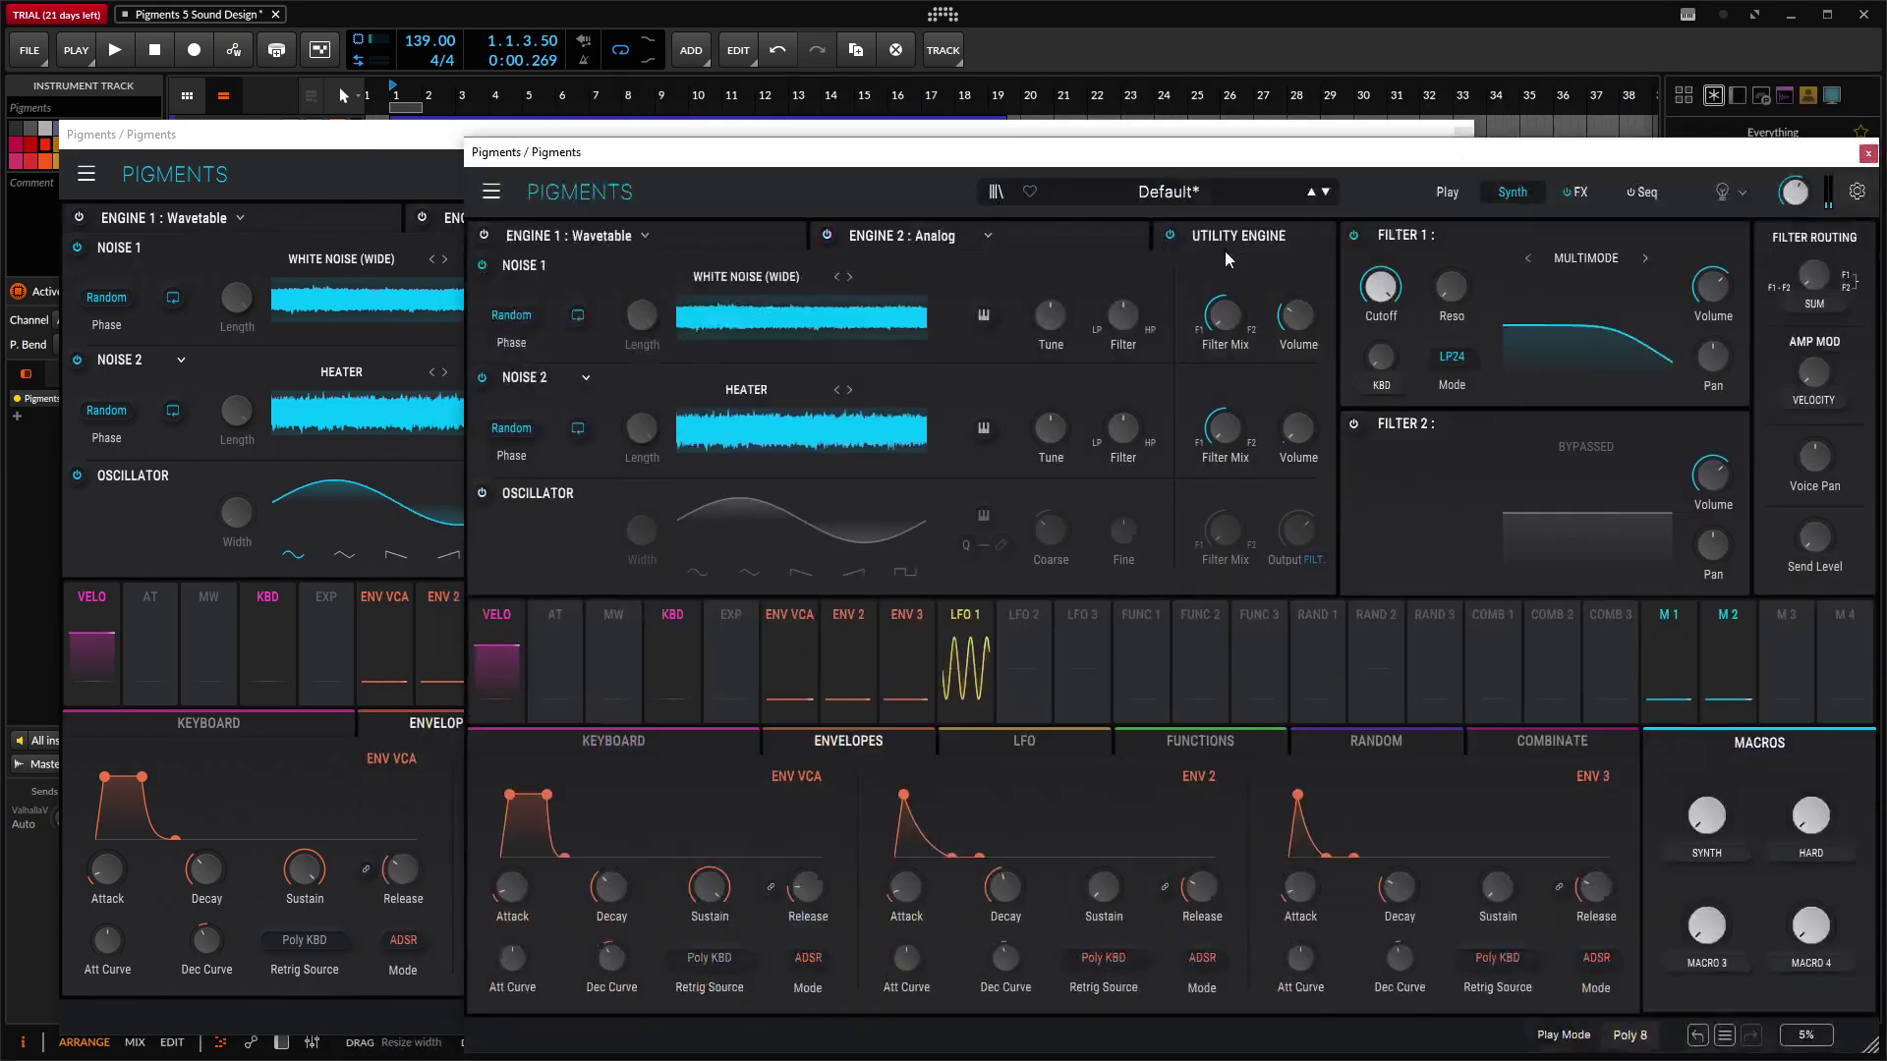
Step: Enable the Default patch's Utility Engine oscillator, with Macro 3 modulating its output volume and Direct Out as its output
{"action": "left_click", "coordinate": [532, 507]}
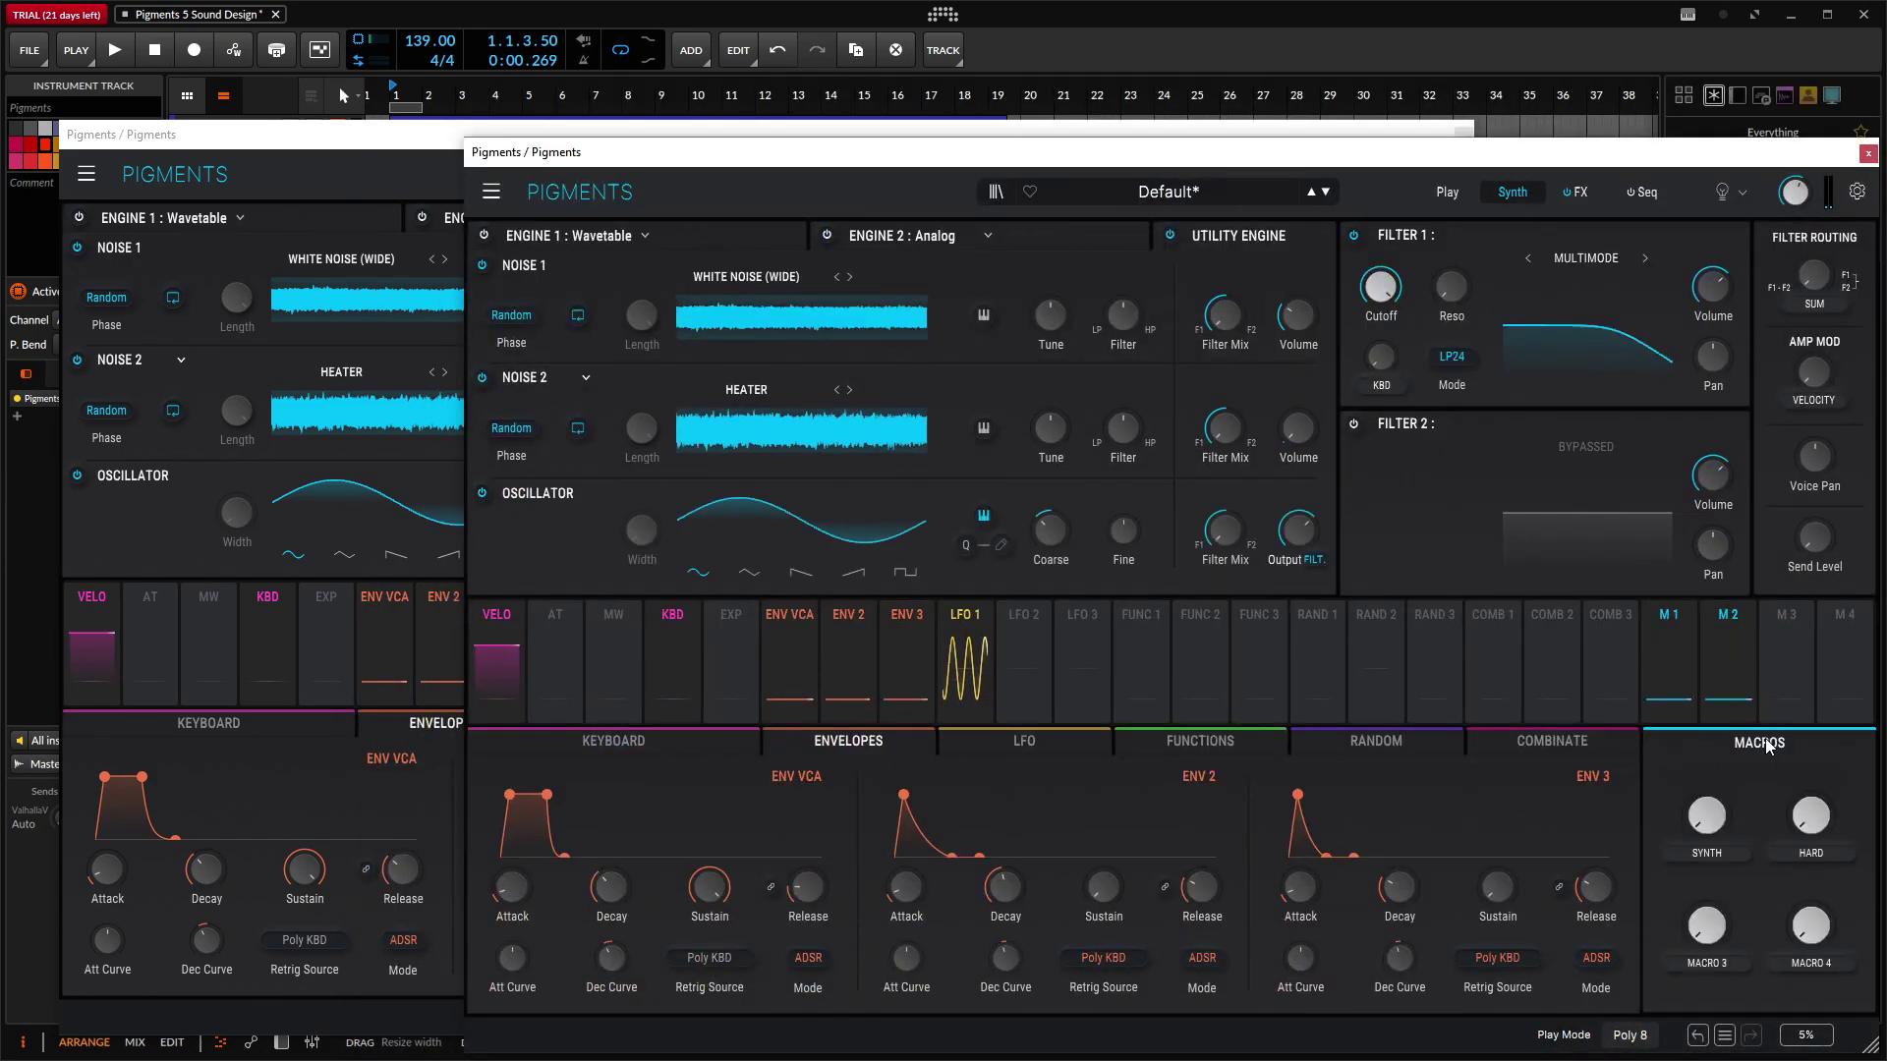
{"action": "left_click_drag", "start_coordinate": [1745, 678], "coordinate": [1323, 515]}
{"action": "left_click", "coordinate": [1313, 559]}
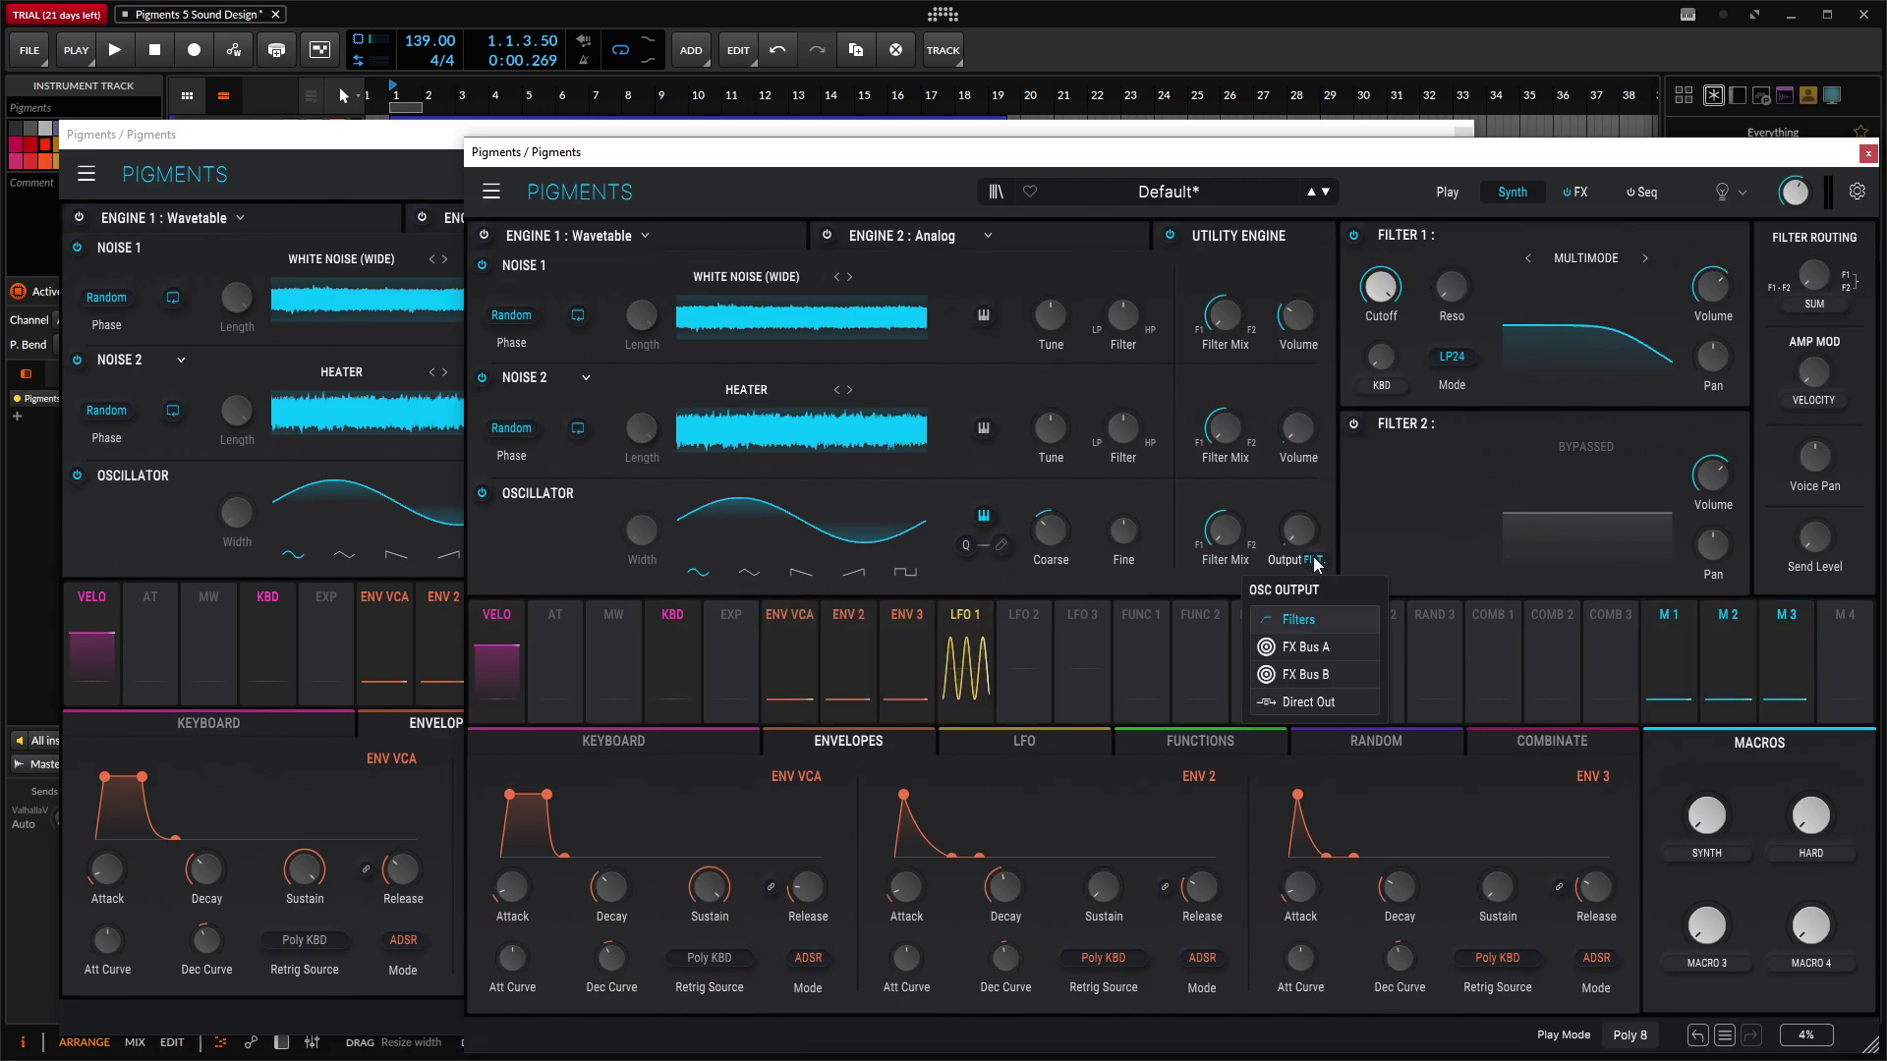
{"action": "left_click", "coordinate": [1315, 702]}
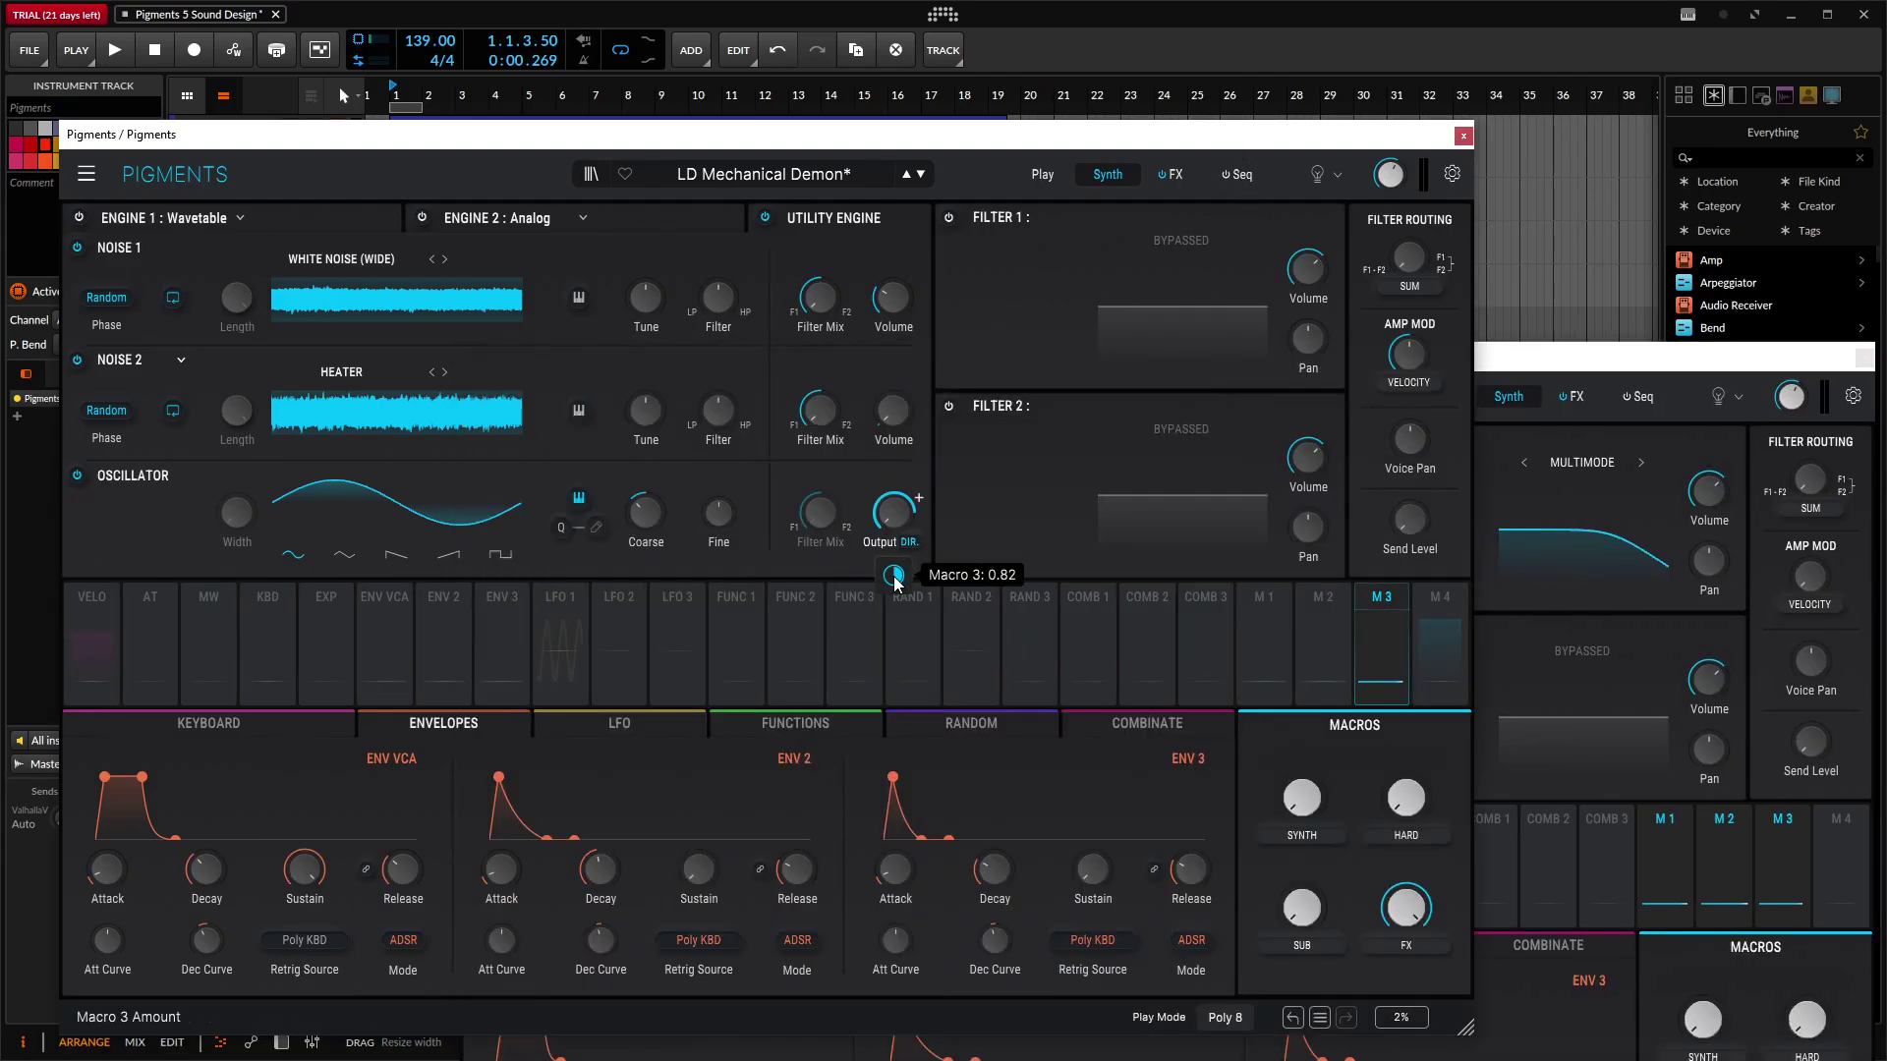
Step: Match Macro 3's modulation amount on the oscillator output to the reference, then rename the macro Sub and try it
{"action": "left_click_drag", "start_coordinate": [1639, 369], "coordinate": [1565, 164]}
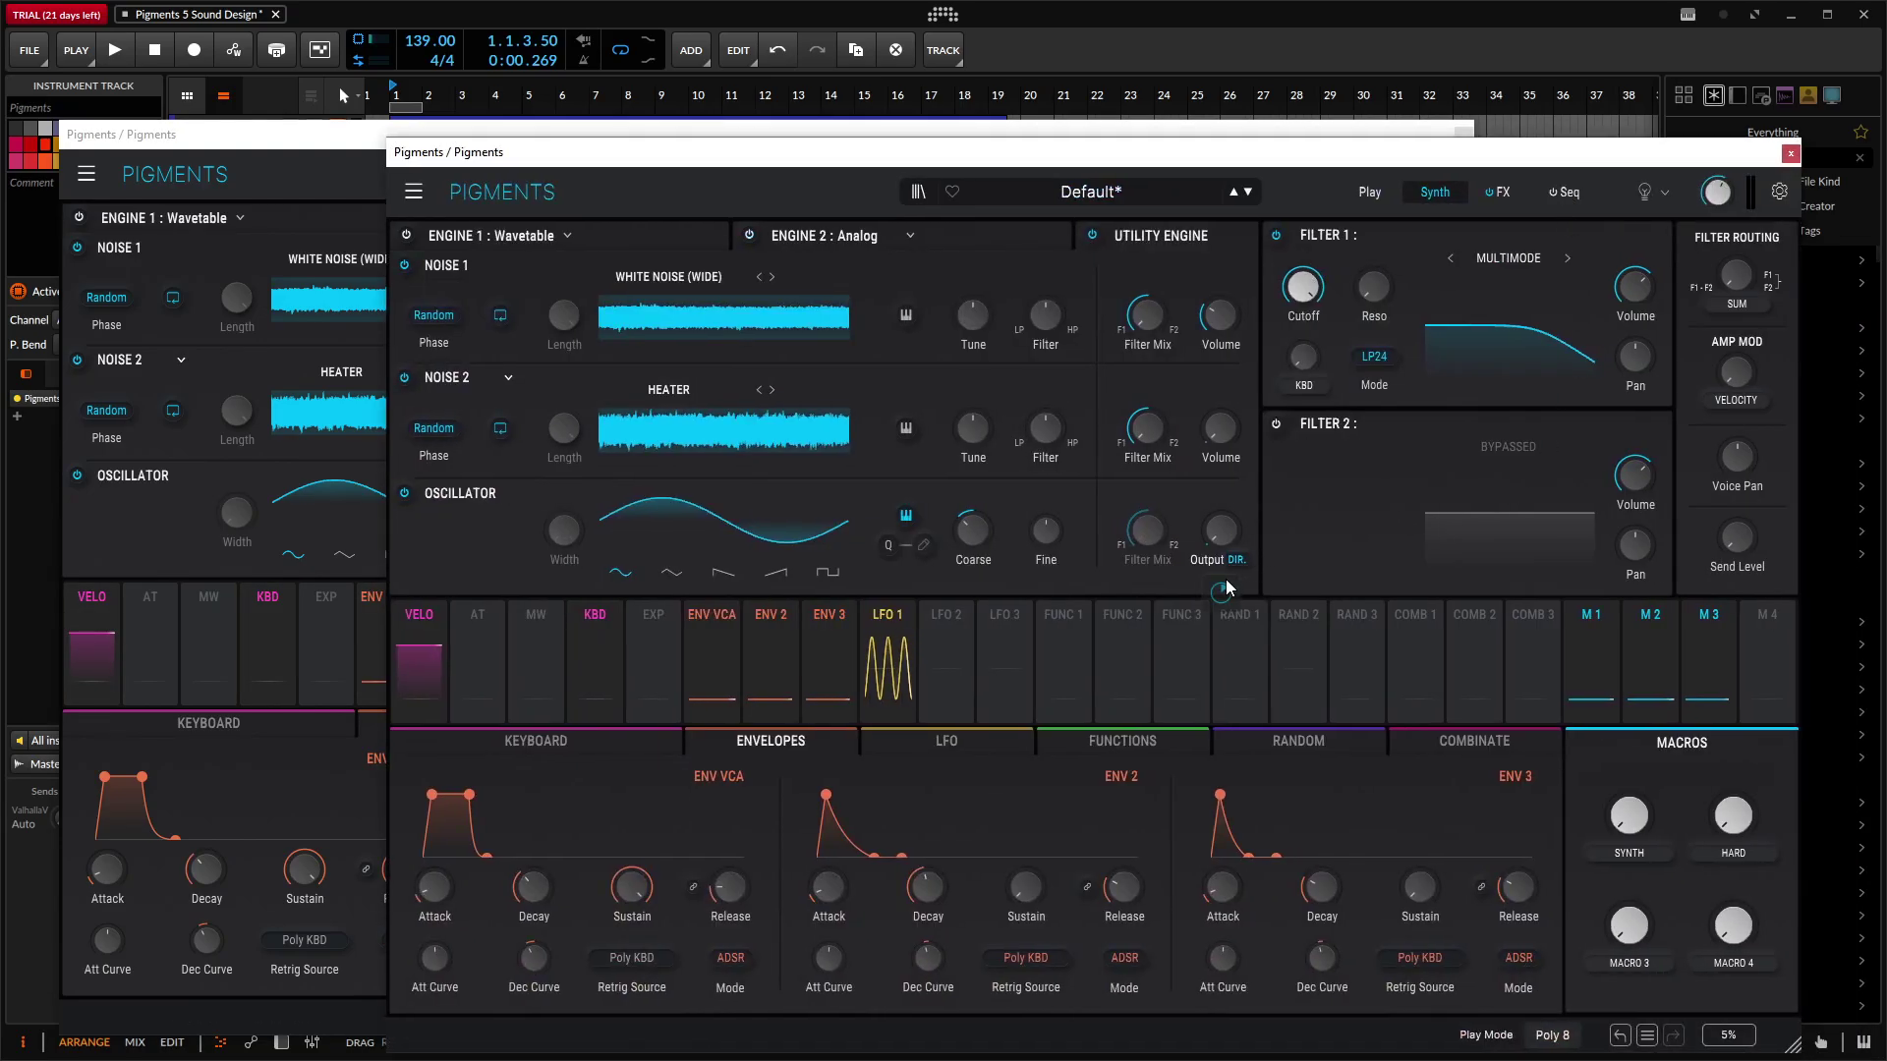
{"action": "mouse_move", "coordinate": [1221, 590]}
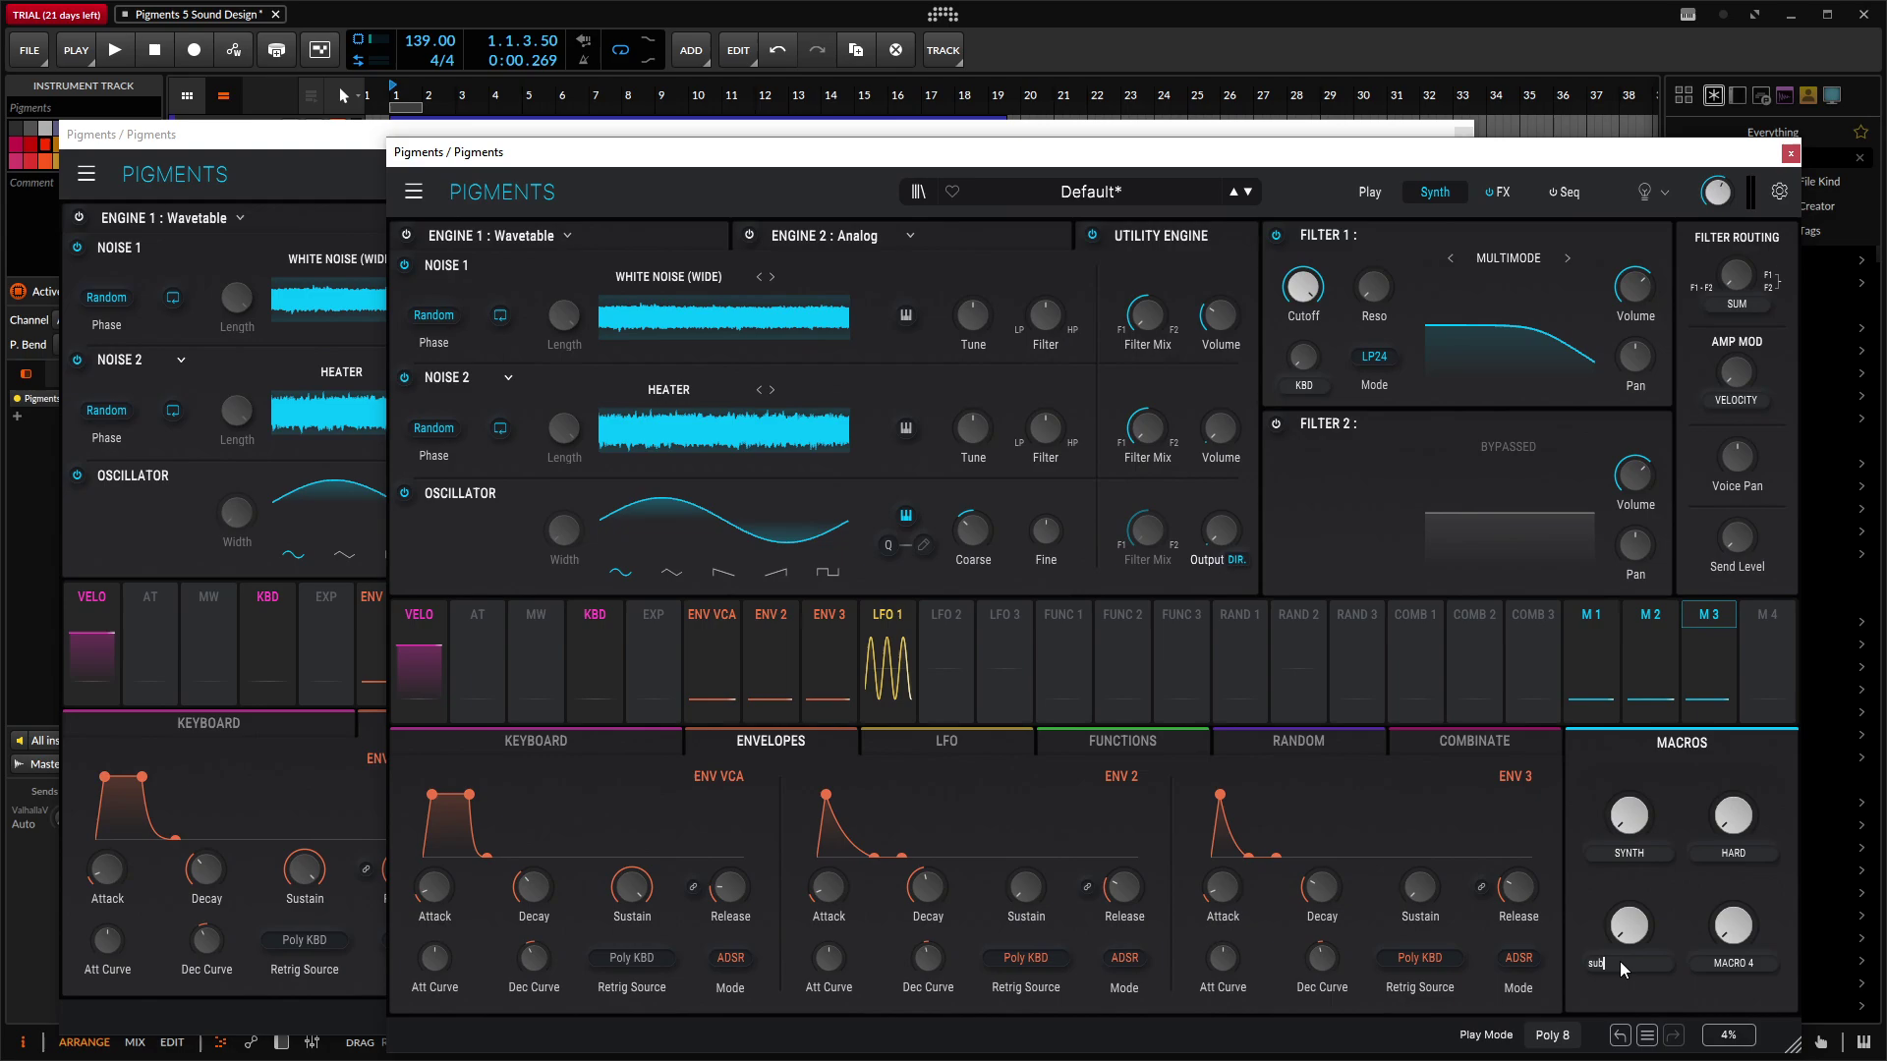
{"action": "left_click_drag", "start_coordinate": [1628, 927], "coordinate": [1628, 835]}
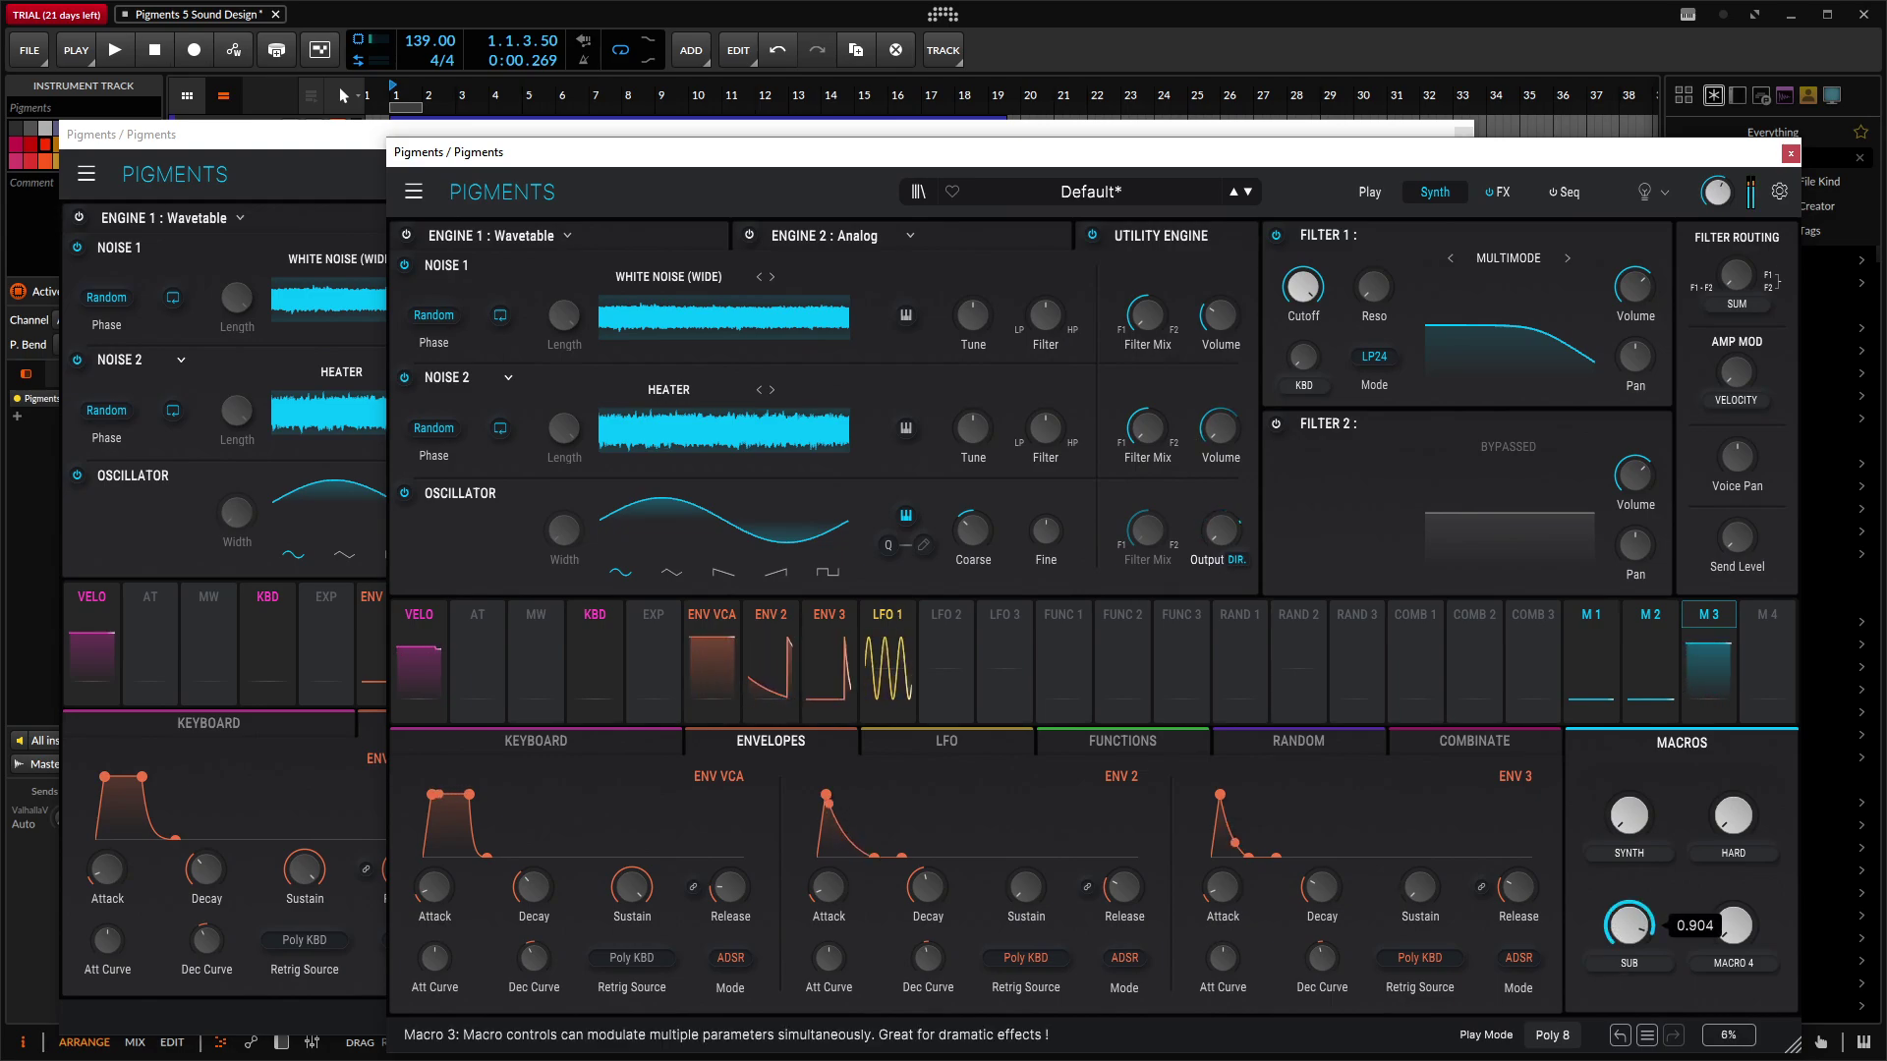
{"action": "left_click_drag", "start_coordinate": [1628, 927], "coordinate": [1628, 1031]}
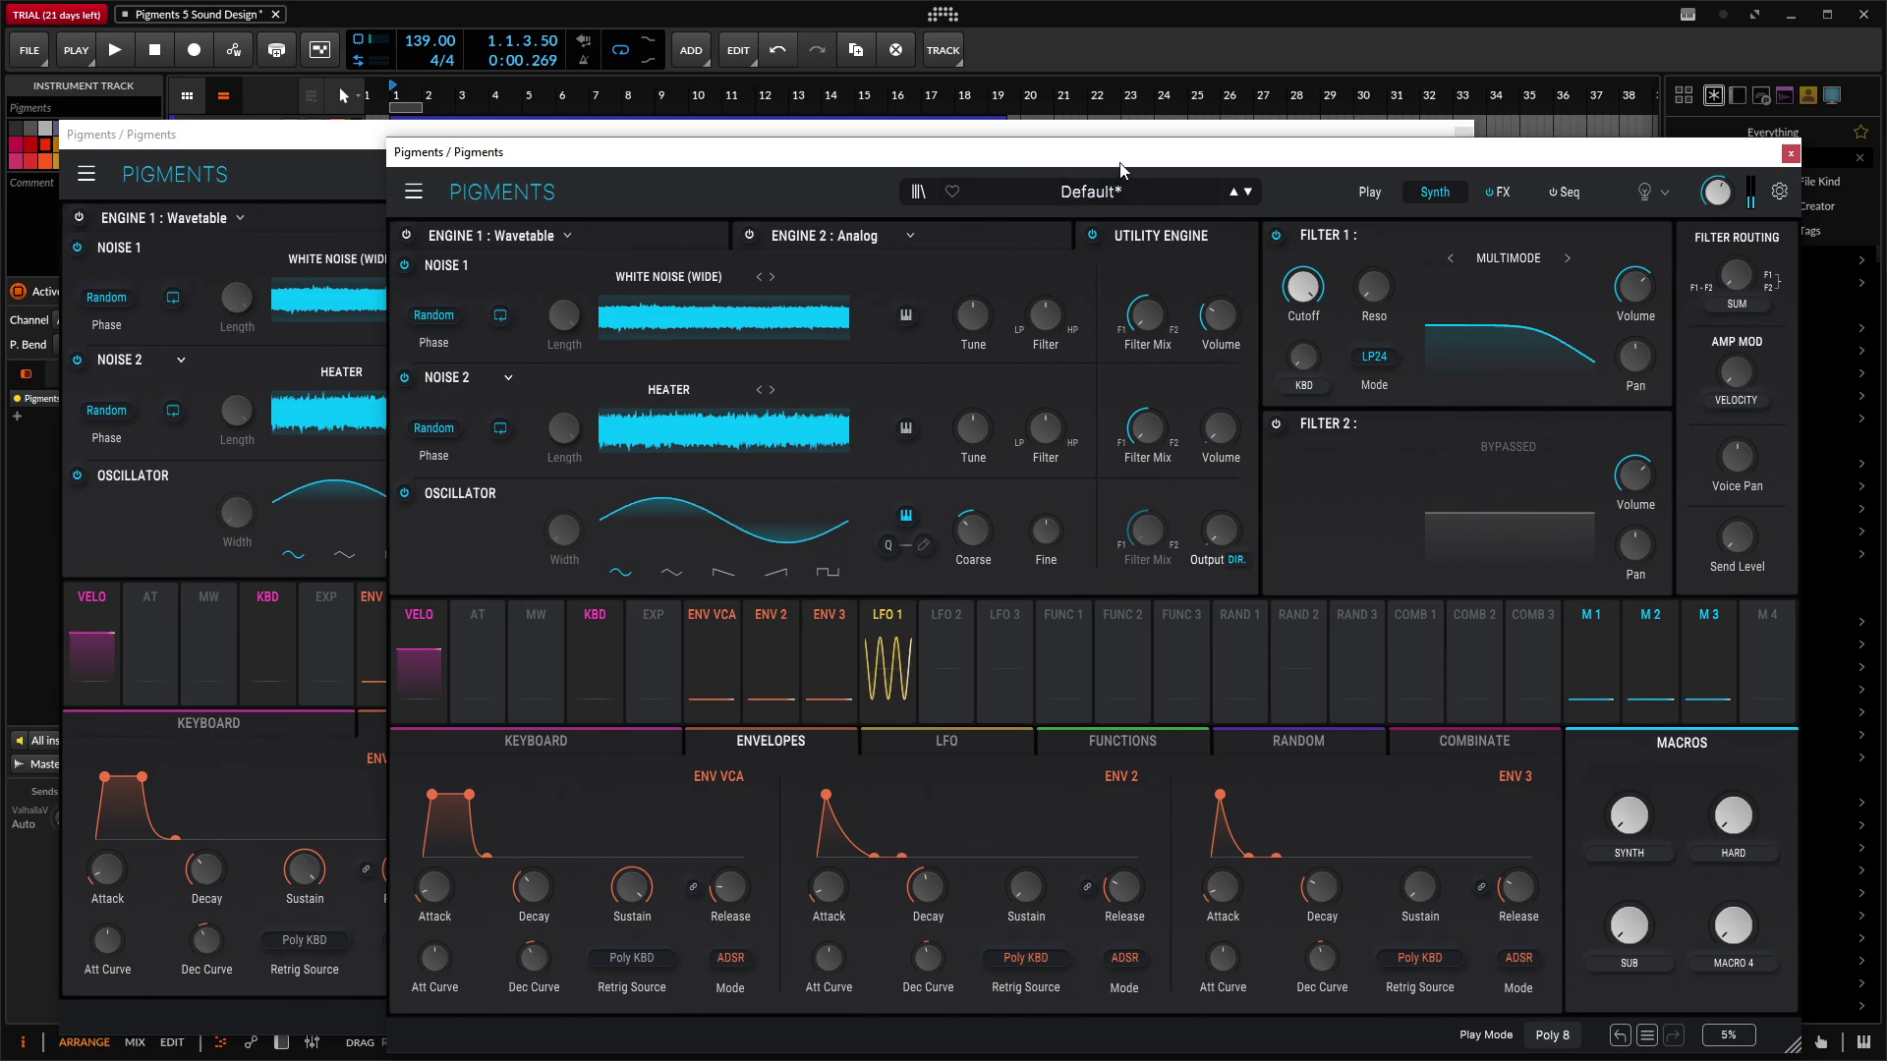
Step: Switch on Filter 1 in the reference patch and set the Default patch's Filter 1 type to Matrix 12
{"action": "left_click_drag", "start_coordinate": [1119, 164], "coordinate": [876, 417]}
{"action": "left_click", "coordinate": [957, 145]}
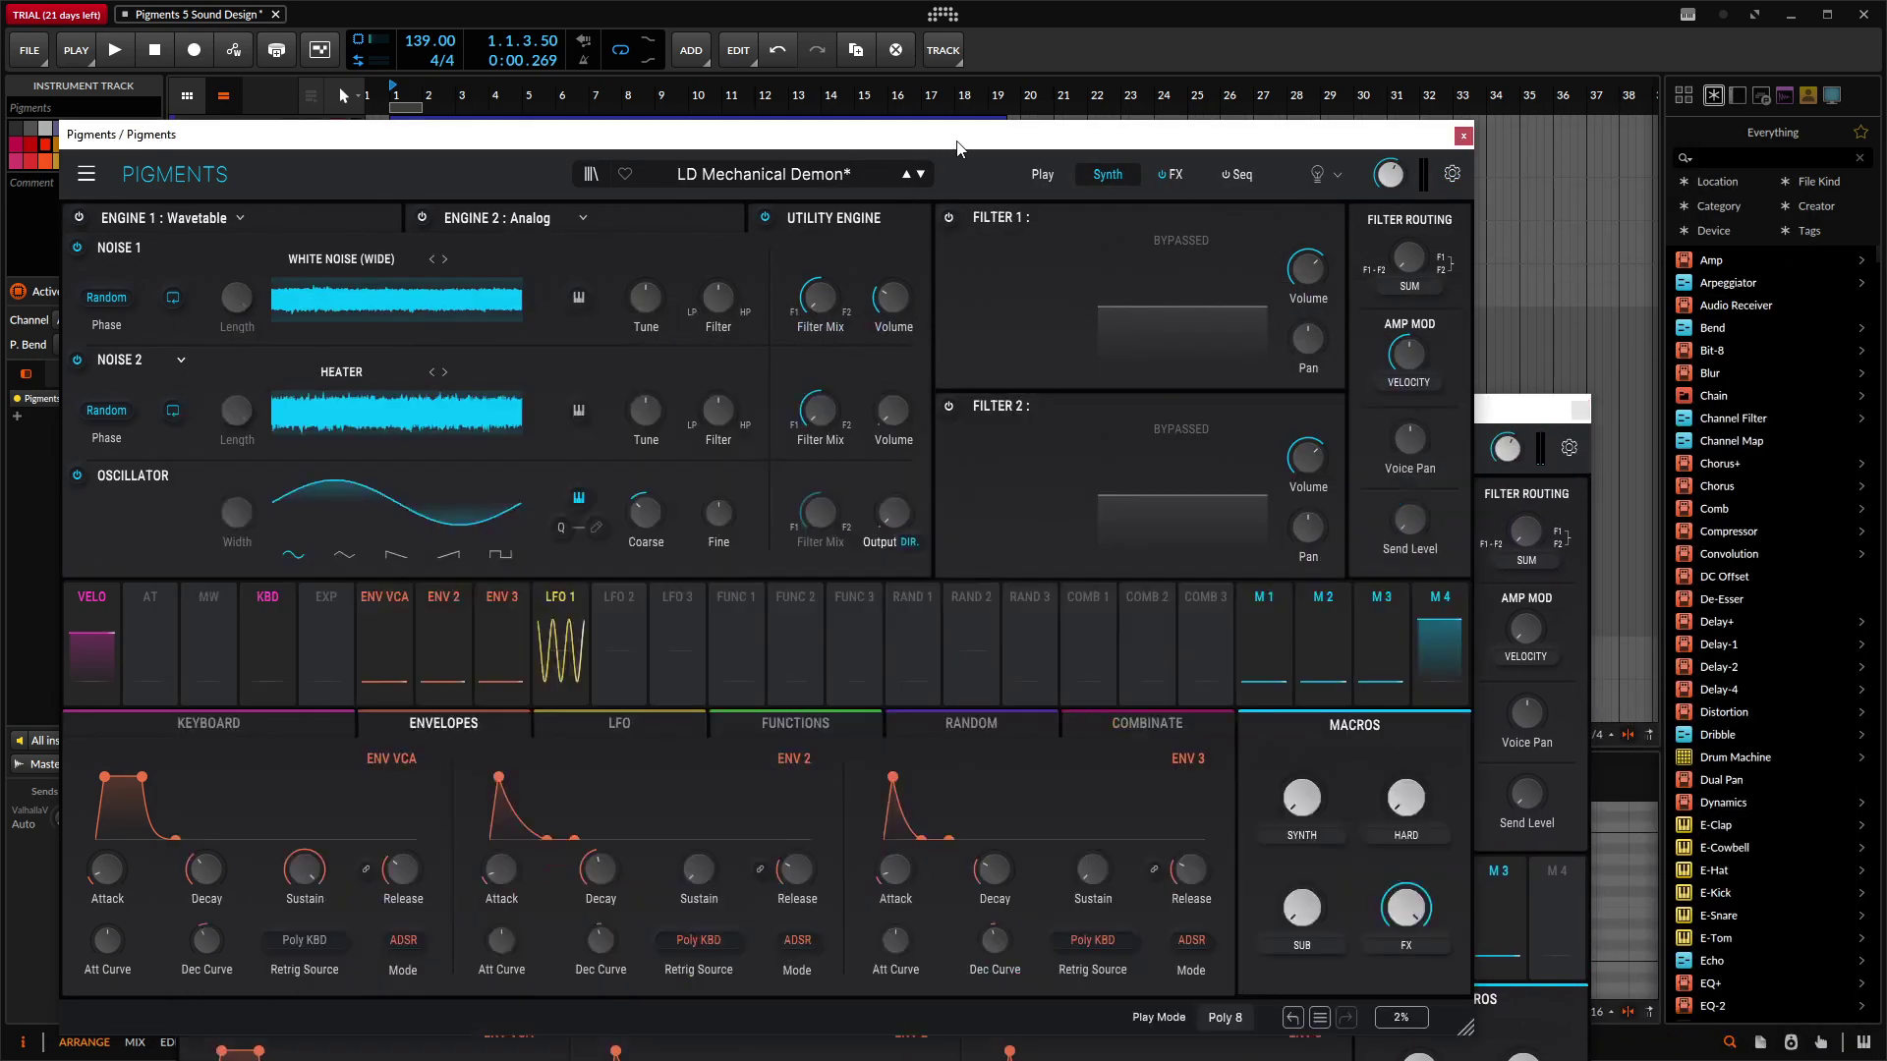
{"action": "left_click", "coordinate": [948, 217]}
{"action": "left_click", "coordinate": [1485, 415]}
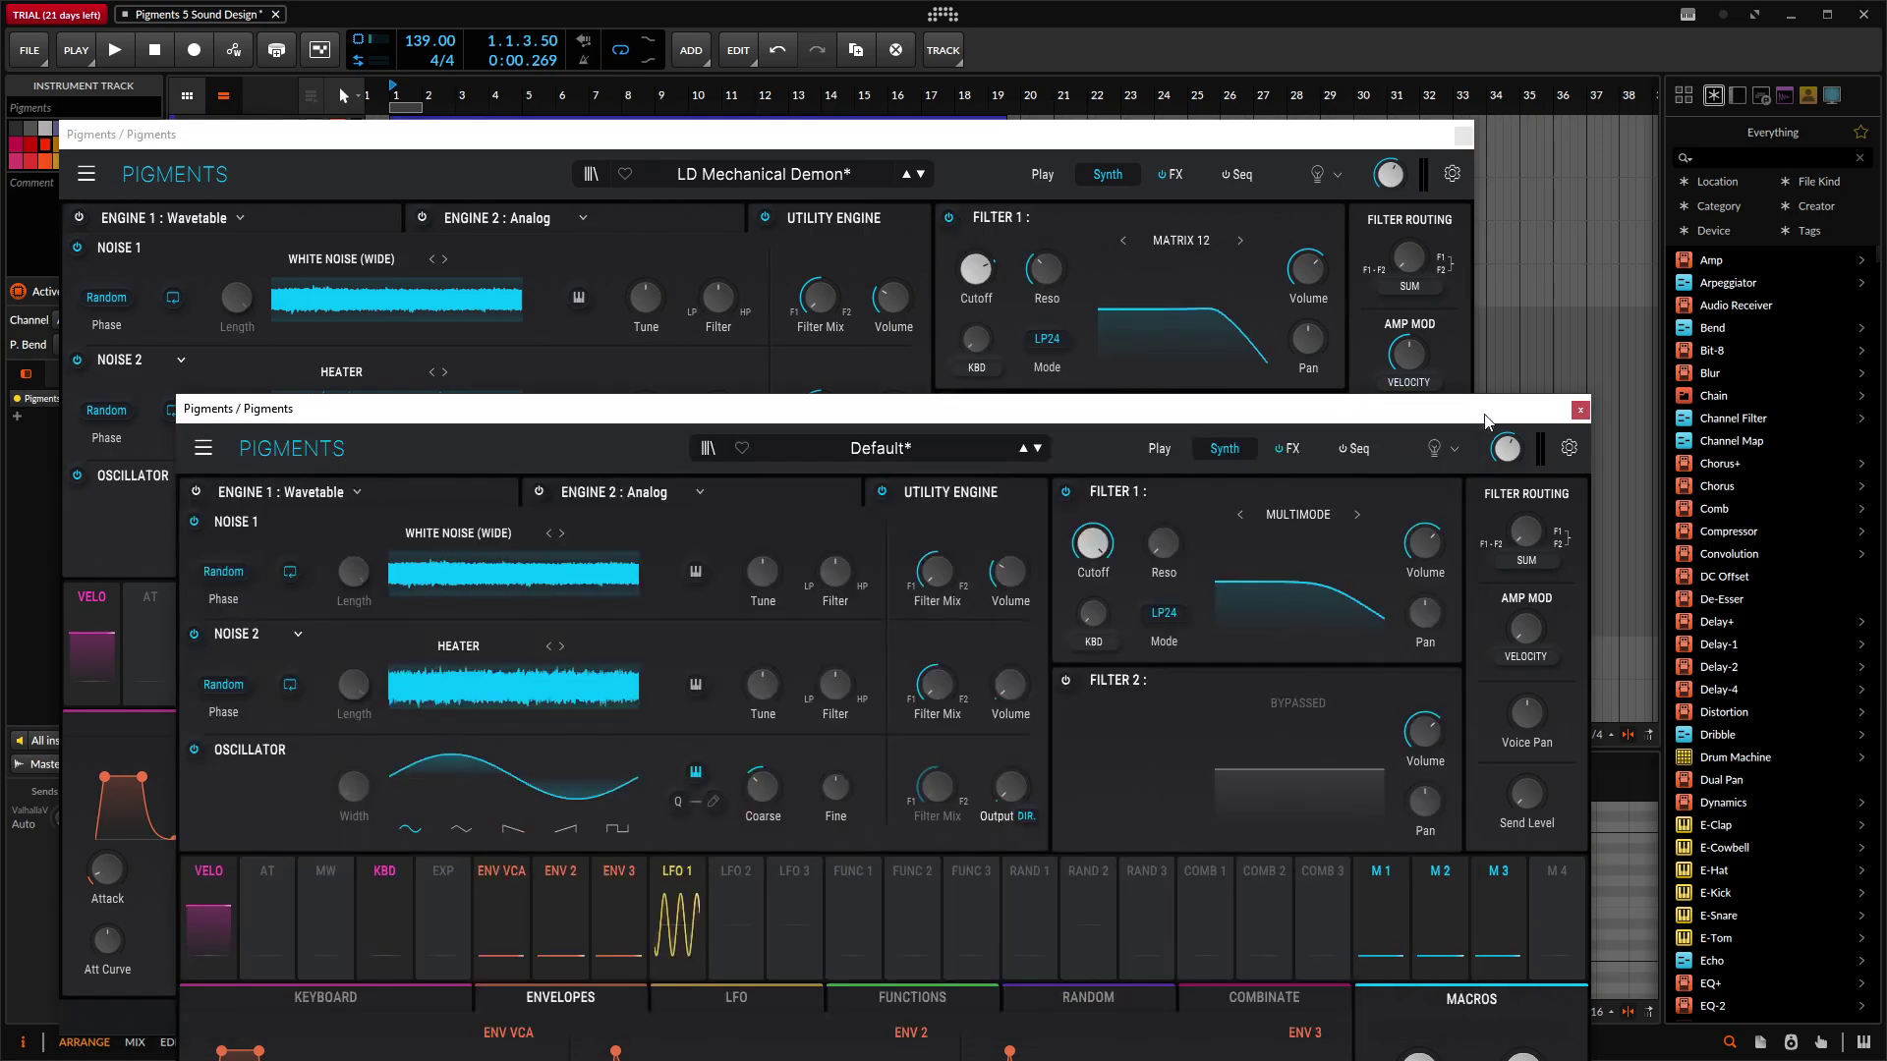
{"action": "left_click", "coordinate": [1355, 520]}
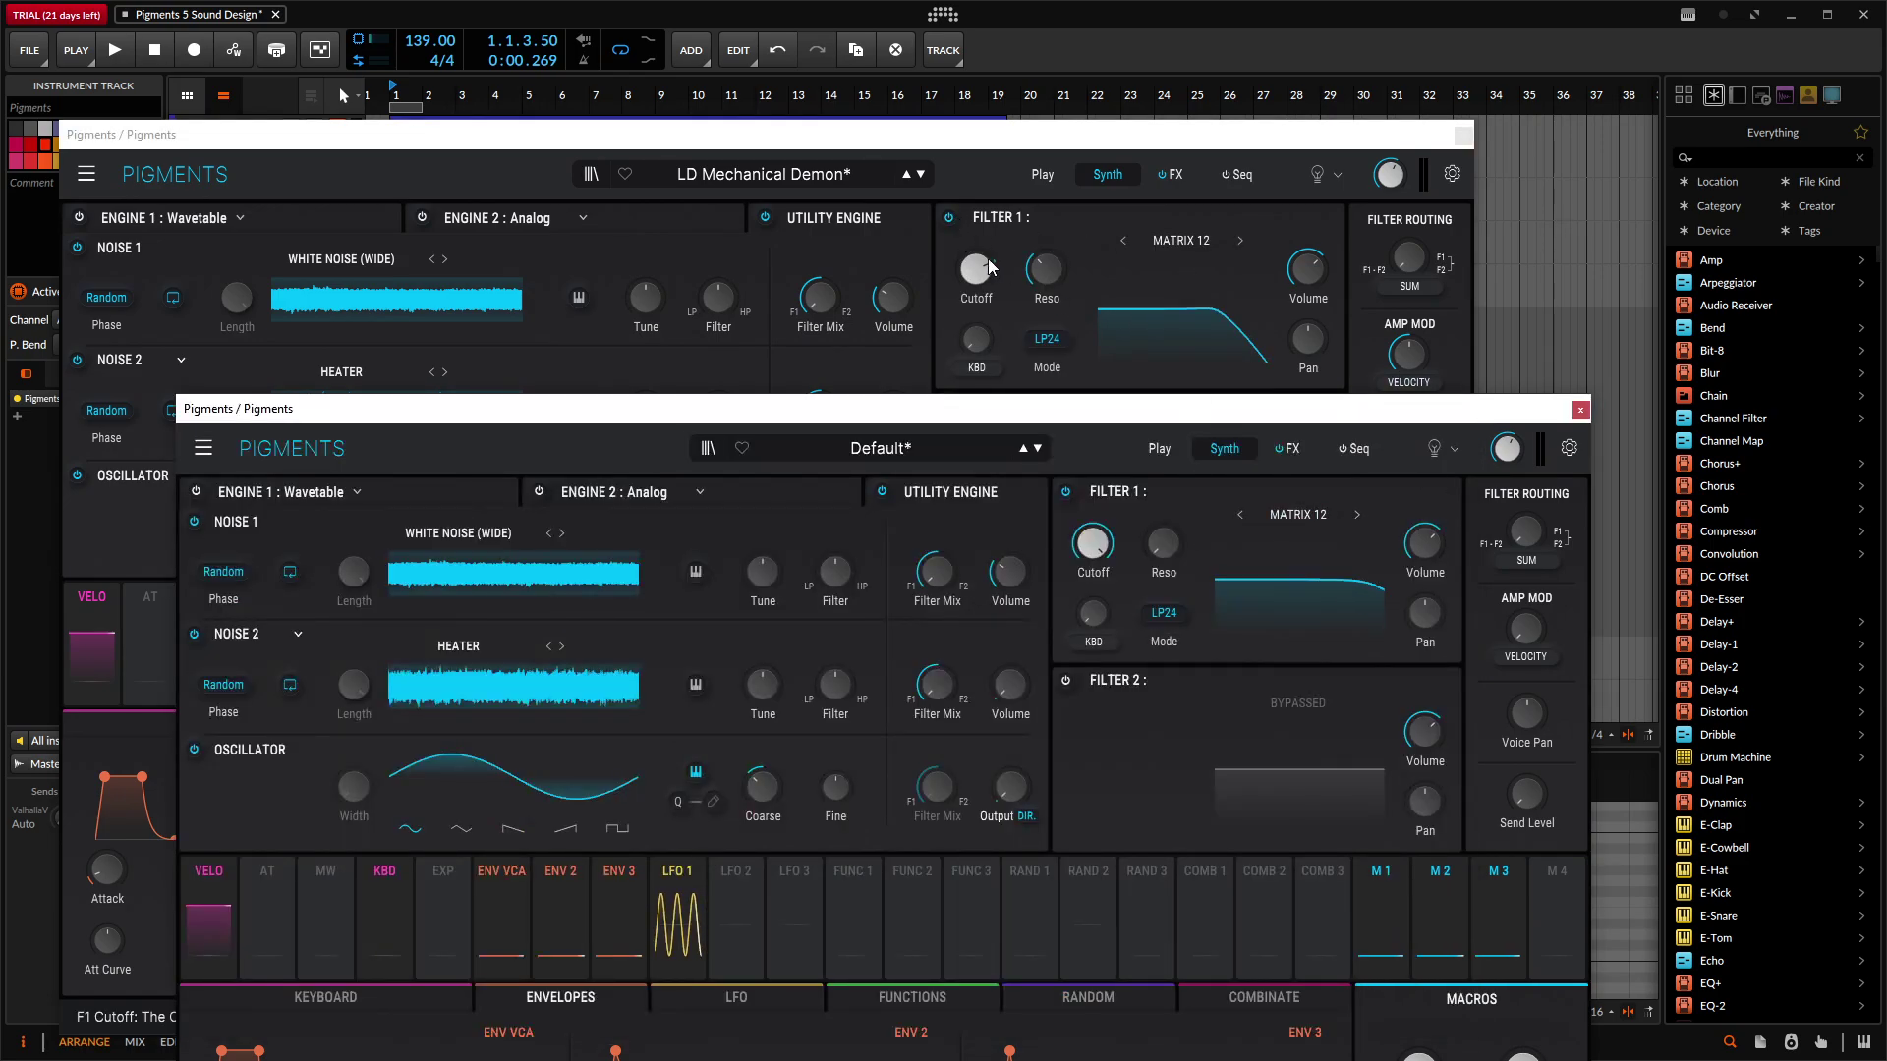
Step: Set the Default patch's Filter 1 Cutoff to 3345 Hz and modulate it with Env 2
{"action": "mouse_move", "coordinate": [968, 278]}
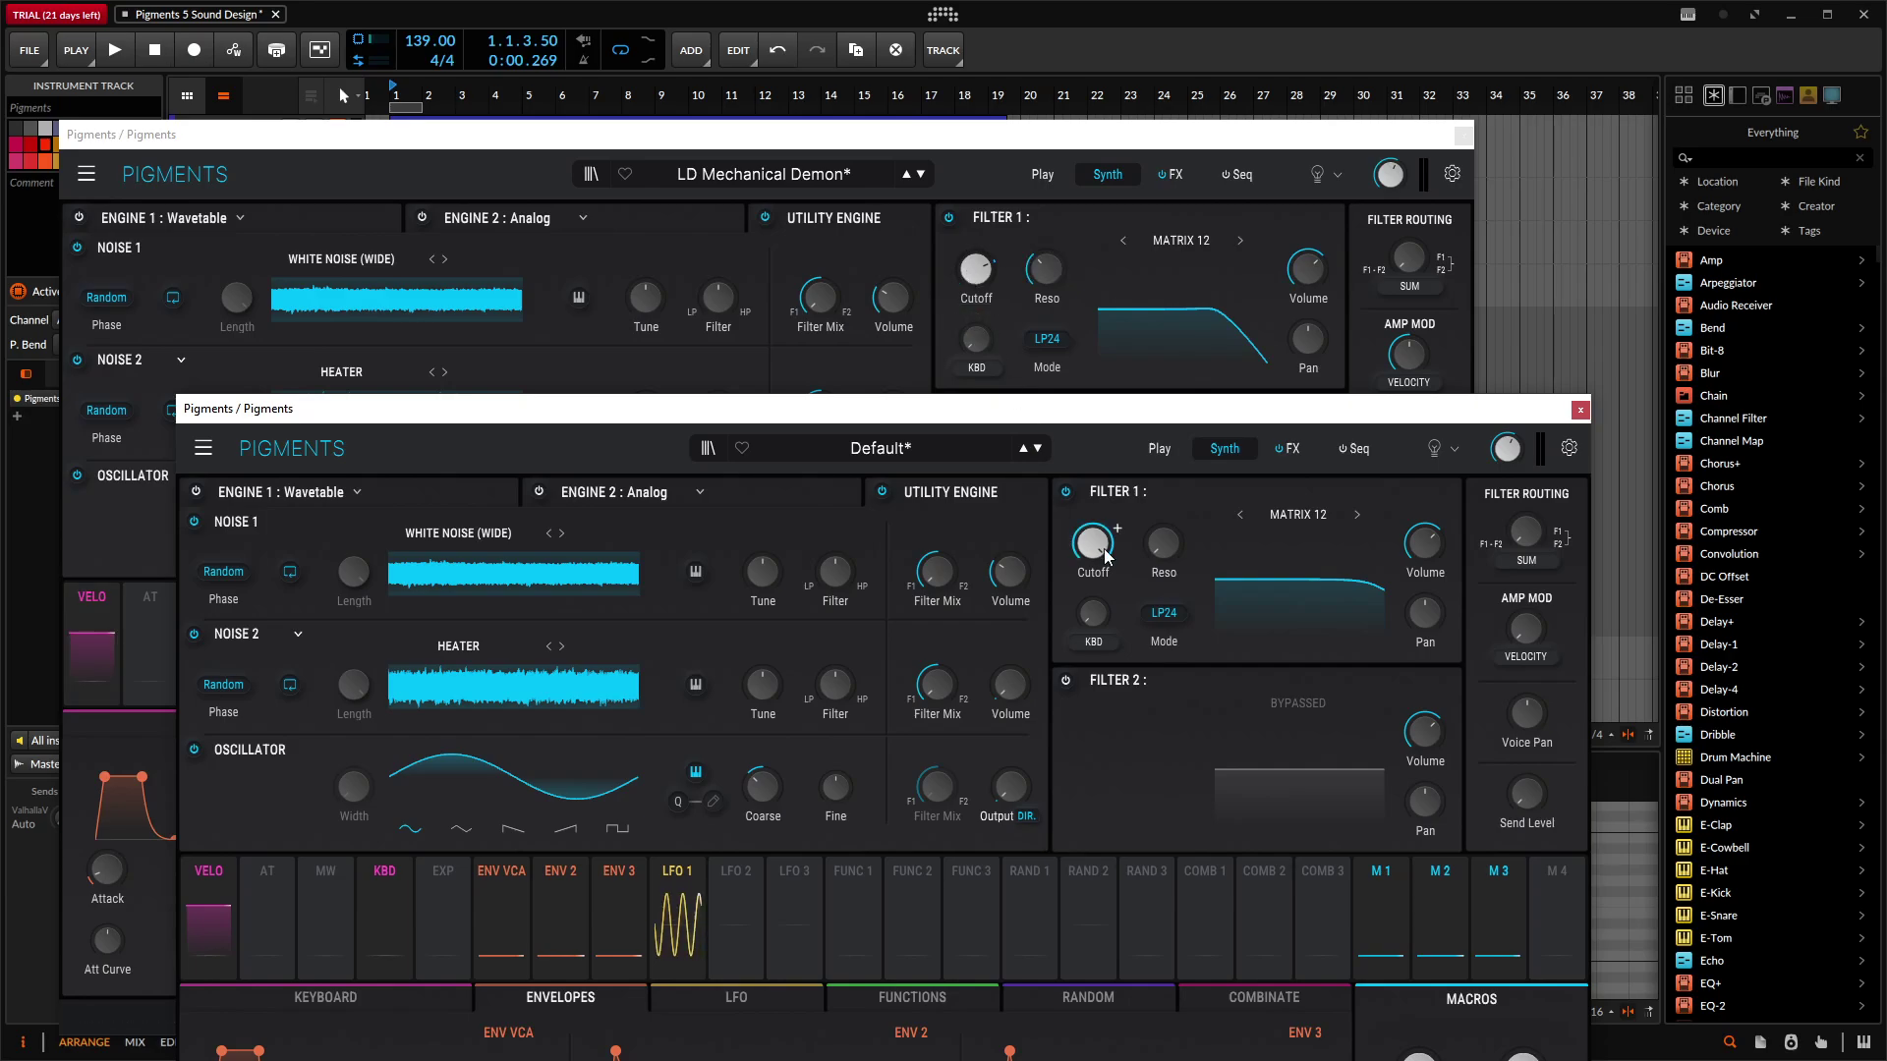
{"action": "left_click_drag", "start_coordinate": [1097, 547], "coordinate": [1098, 609]}
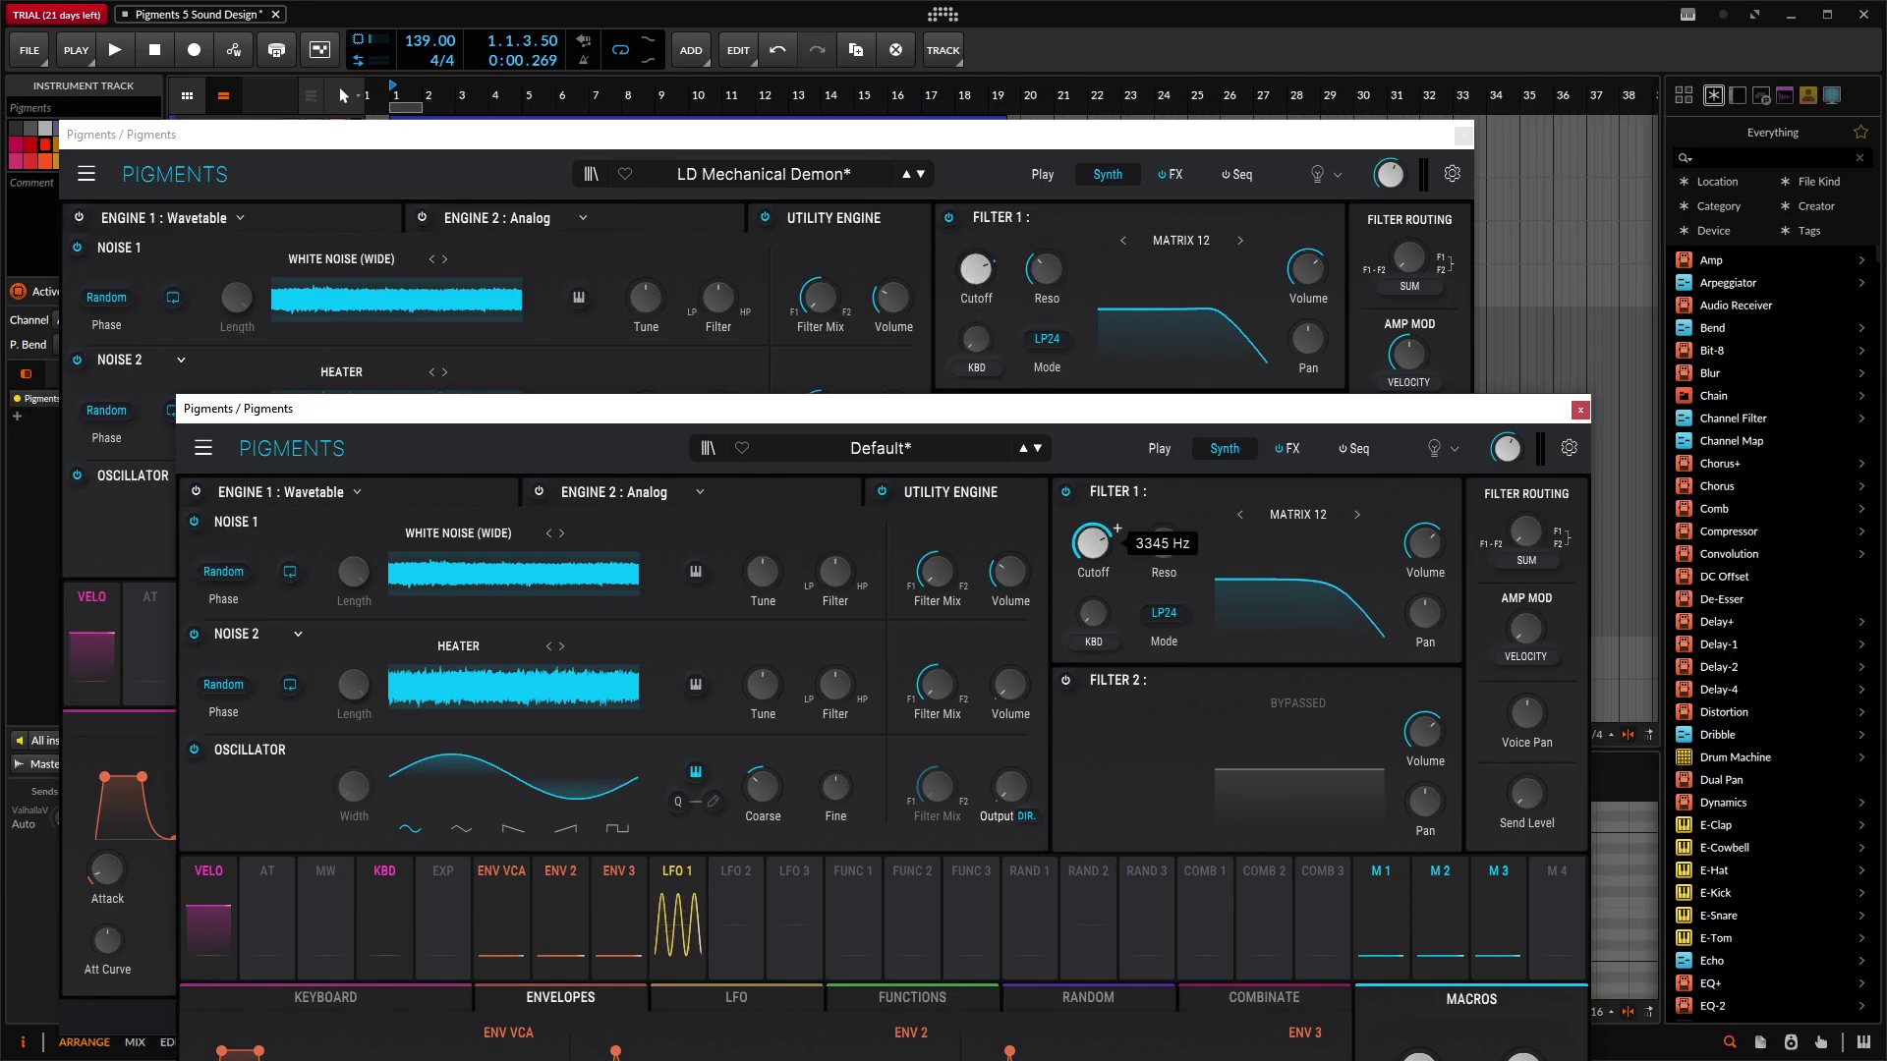
{"action": "mouse_move", "coordinate": [974, 329]}
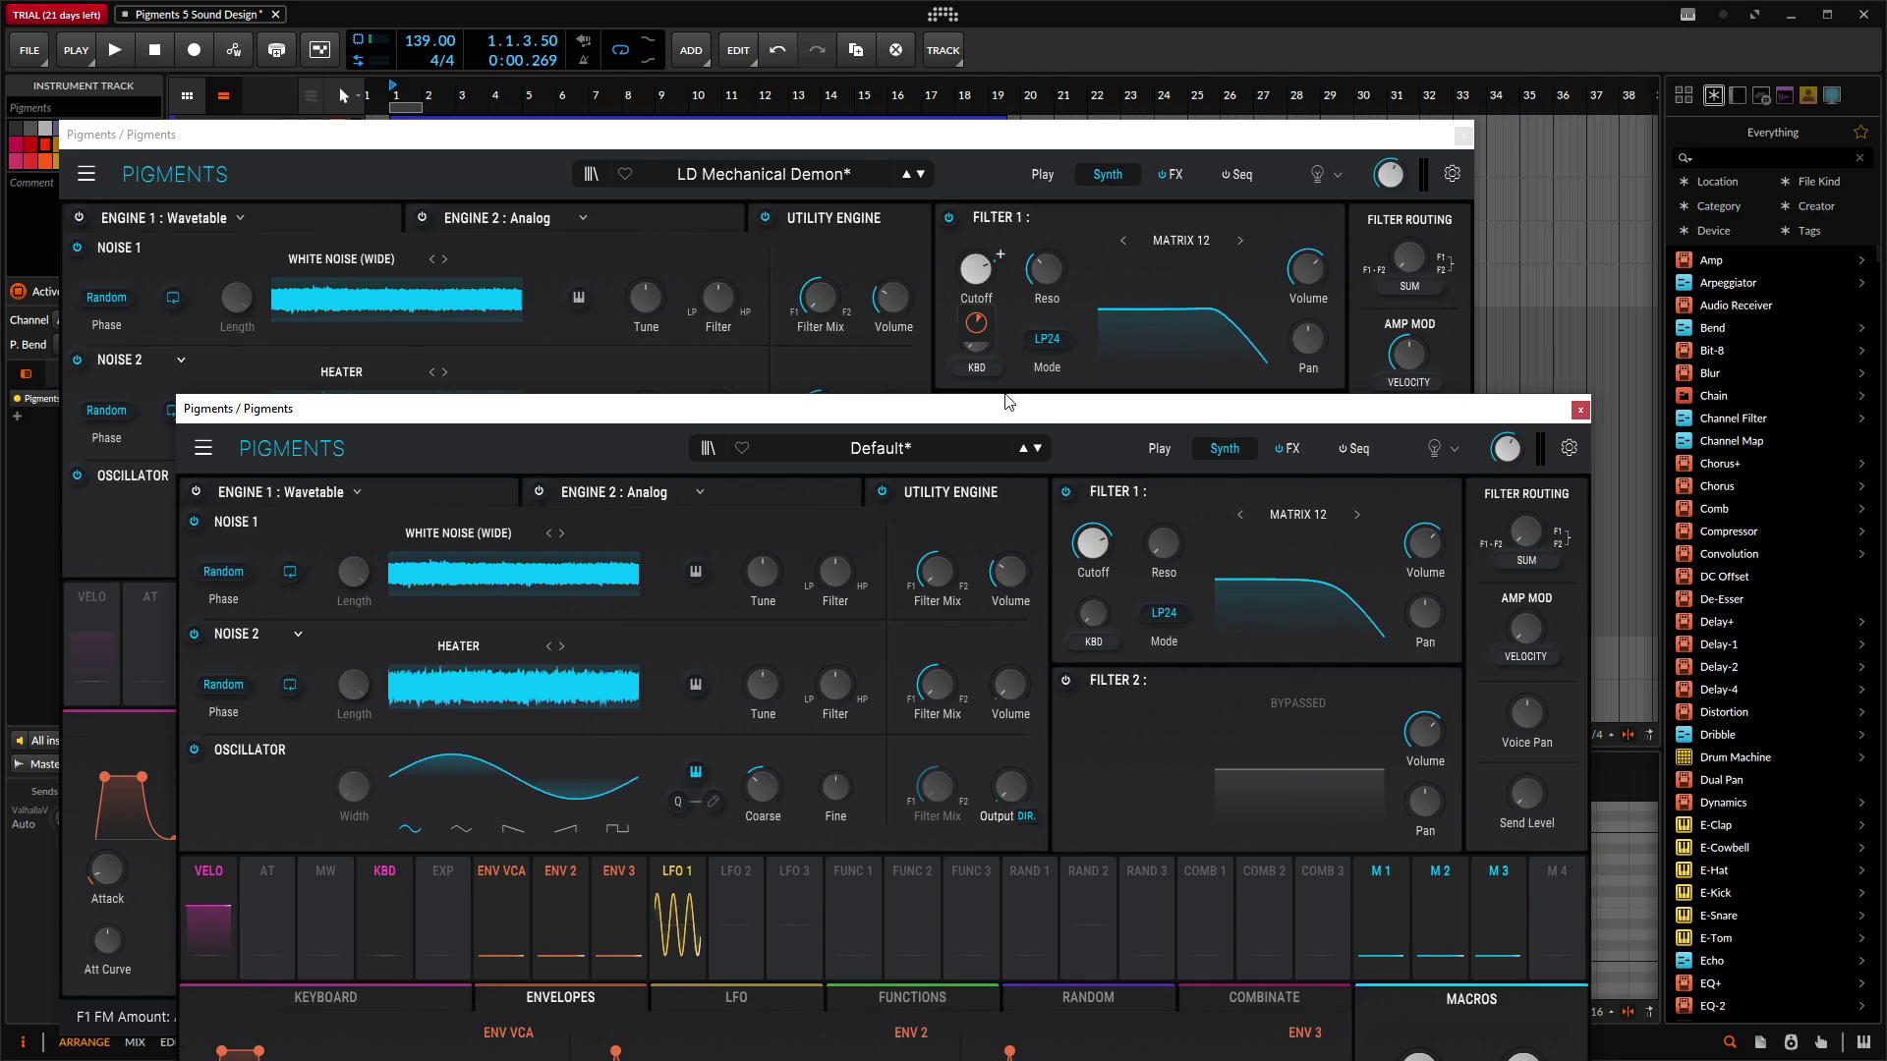
{"action": "left_click_drag", "start_coordinate": [615, 408], "coordinate": [665, 269]}
{"action": "mouse_move", "coordinate": [612, 784]}
{"action": "left_mouse_down"}
{"action": "mouse_move", "coordinate": [1142, 411]}
{"action": "mouse_move", "coordinate": [1135, 479]}
{"action": "mouse_move", "coordinate": [1140, 462]}
{"action": "left_mouse_up"}
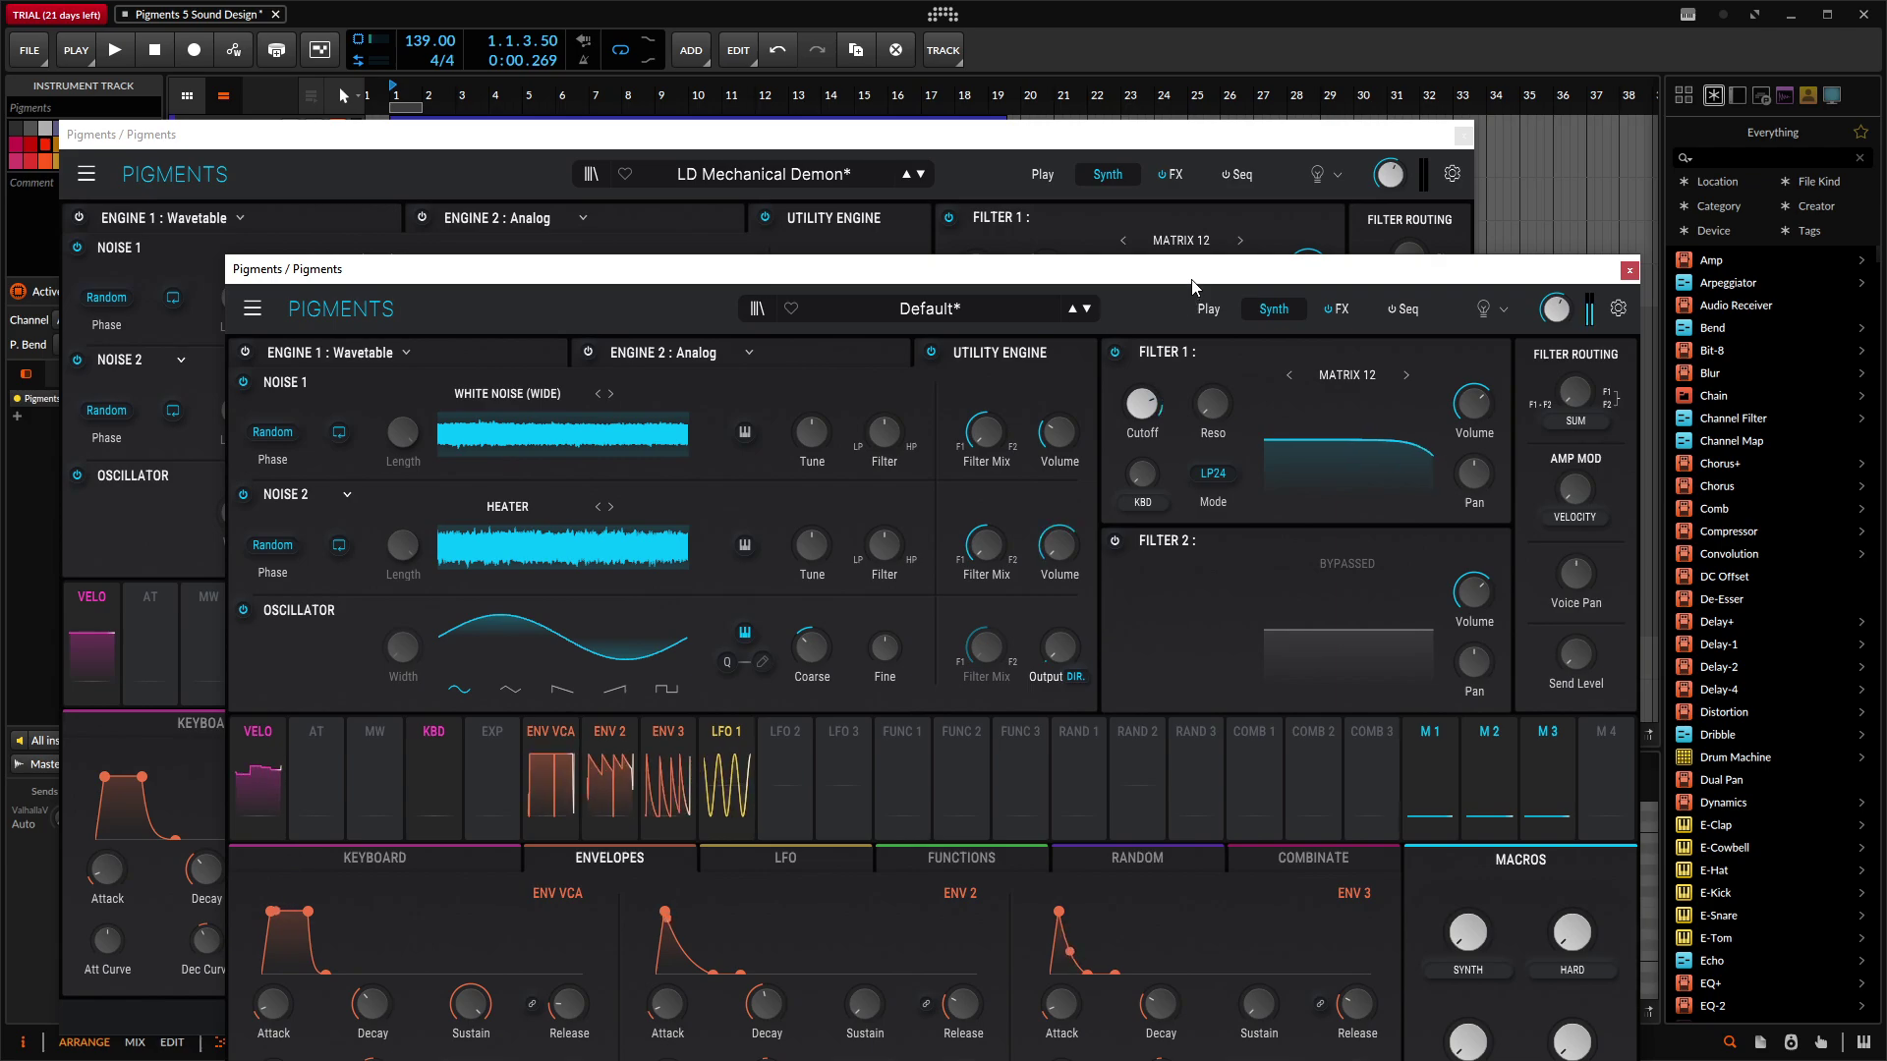
Step: Raise the Default patch's Filter 1 Resonance to match the reference patch
{"action": "left_click", "coordinate": [1152, 145]}
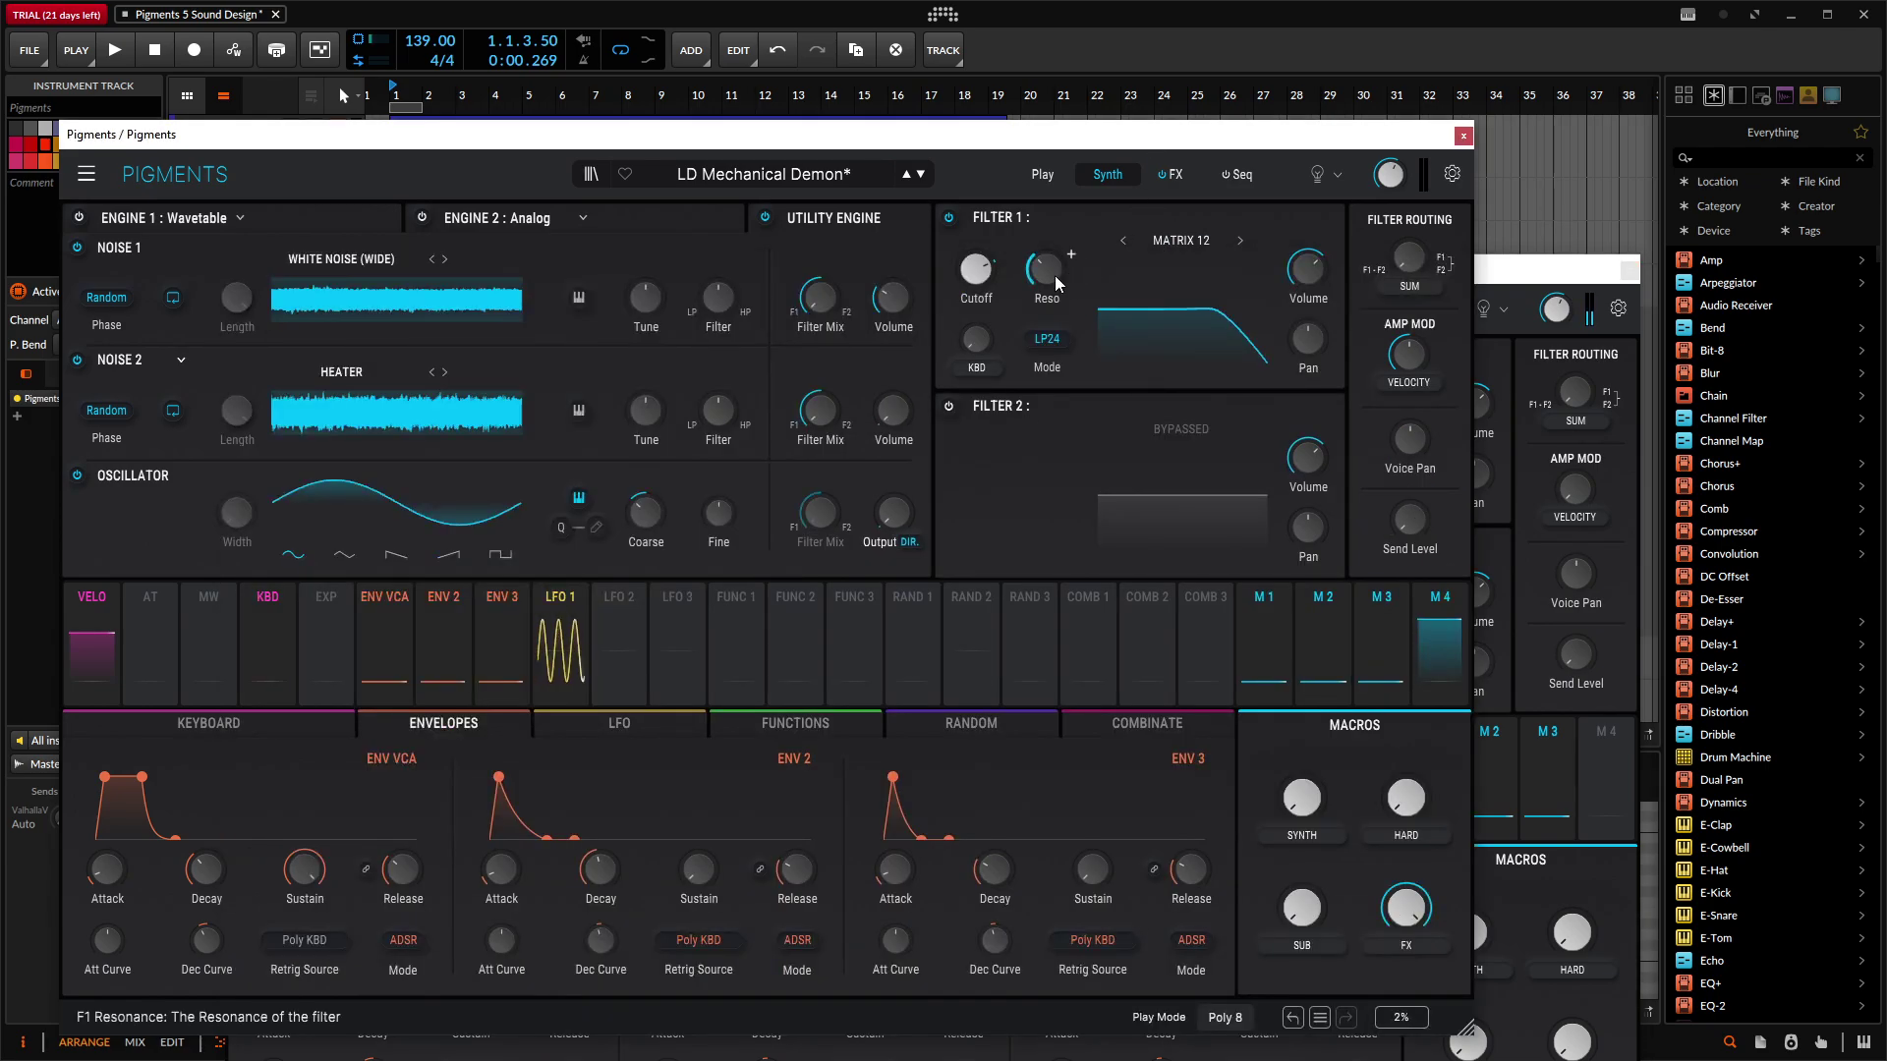
{"action": "left_click", "coordinate": [1479, 285]}
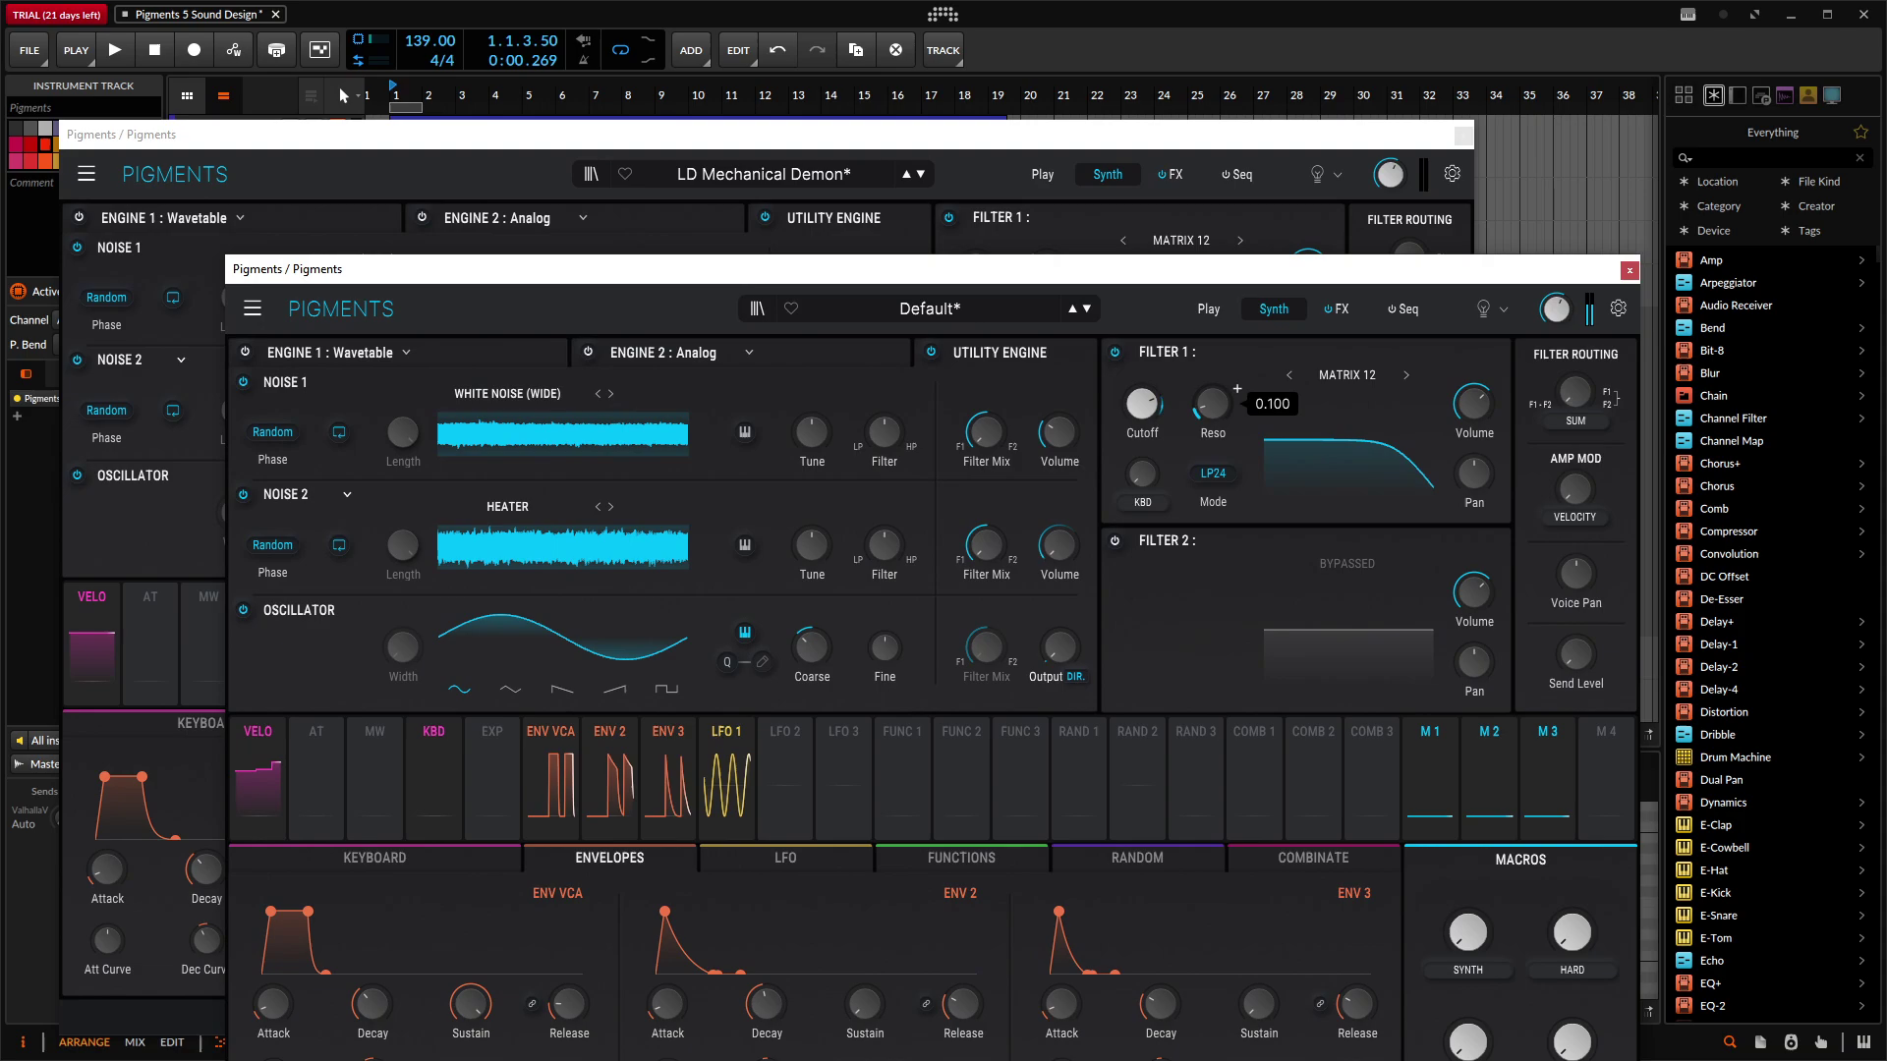
{"action": "left_click_drag", "start_coordinate": [1212, 403], "coordinate": [1212, 392]}
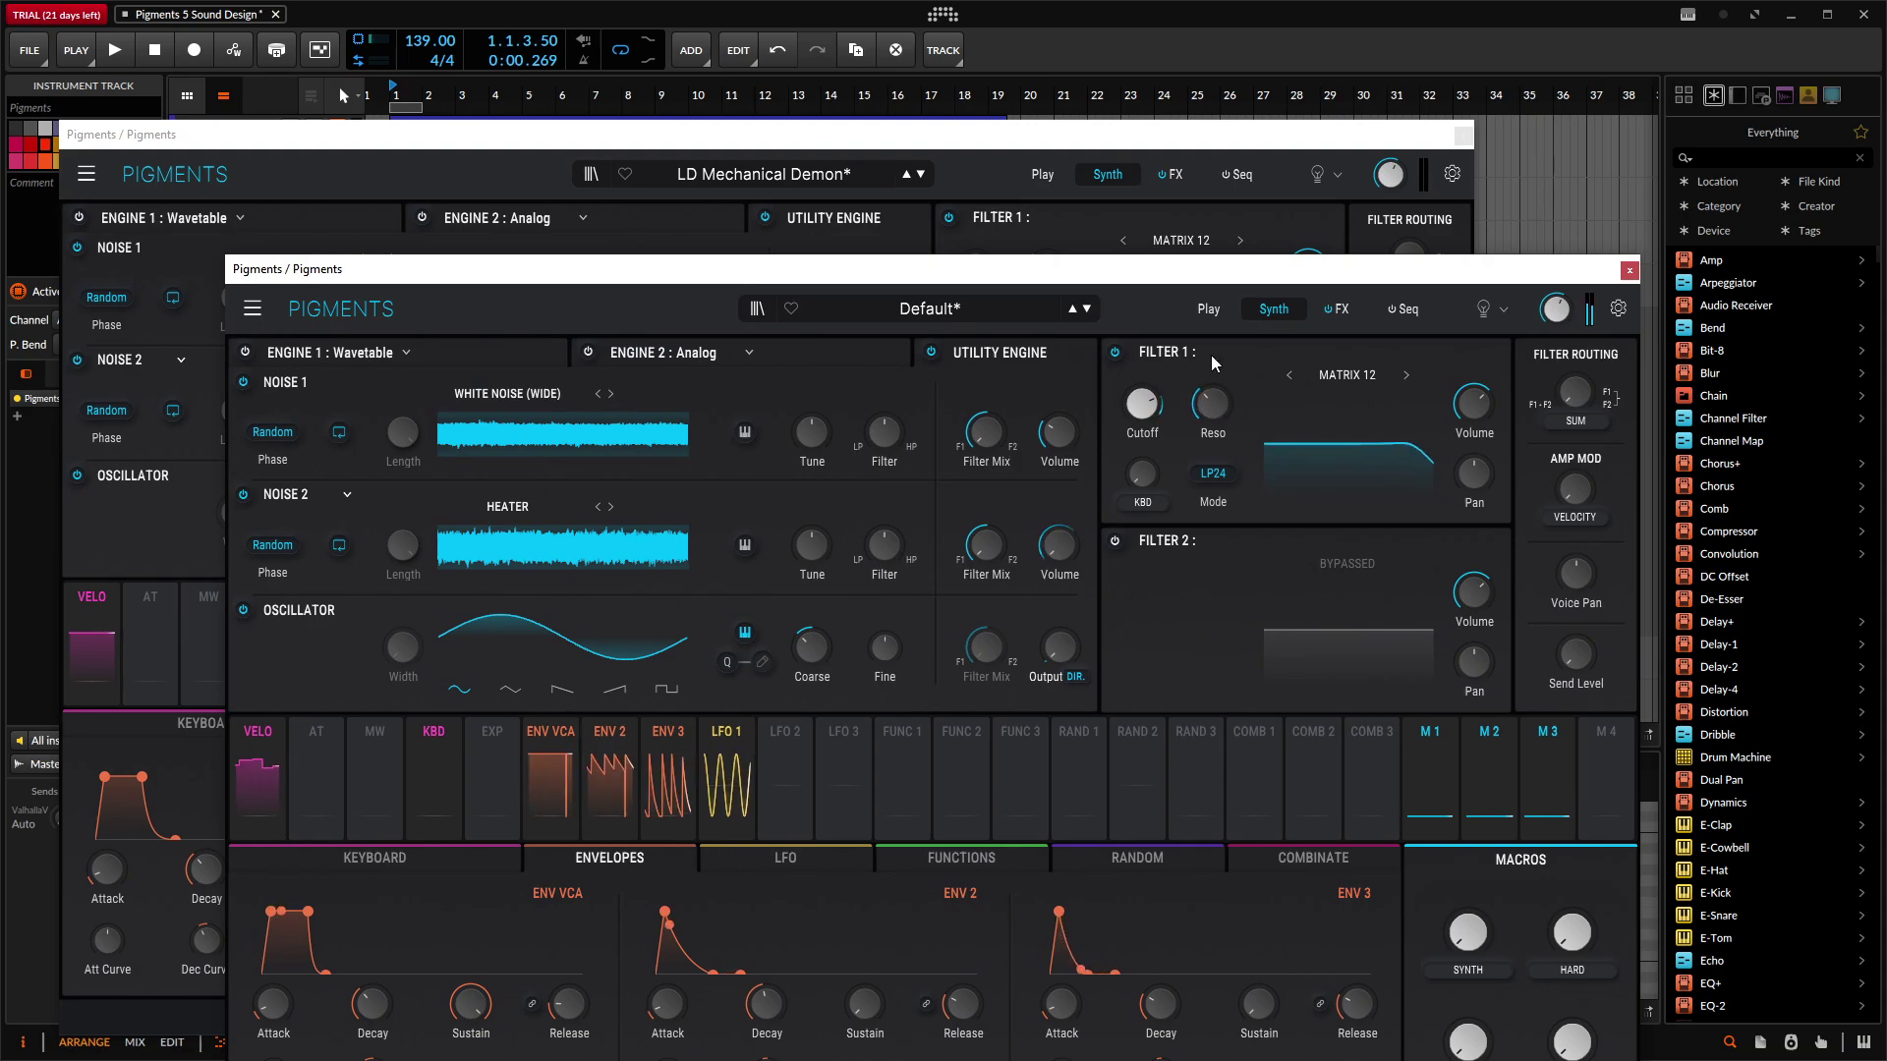
Step: Review the three engines in the reference patch, switch the bypassed engines back on, and return to the Default patch
{"action": "left_click", "coordinate": [826, 209]}
{"action": "left_click", "coordinate": [328, 218]}
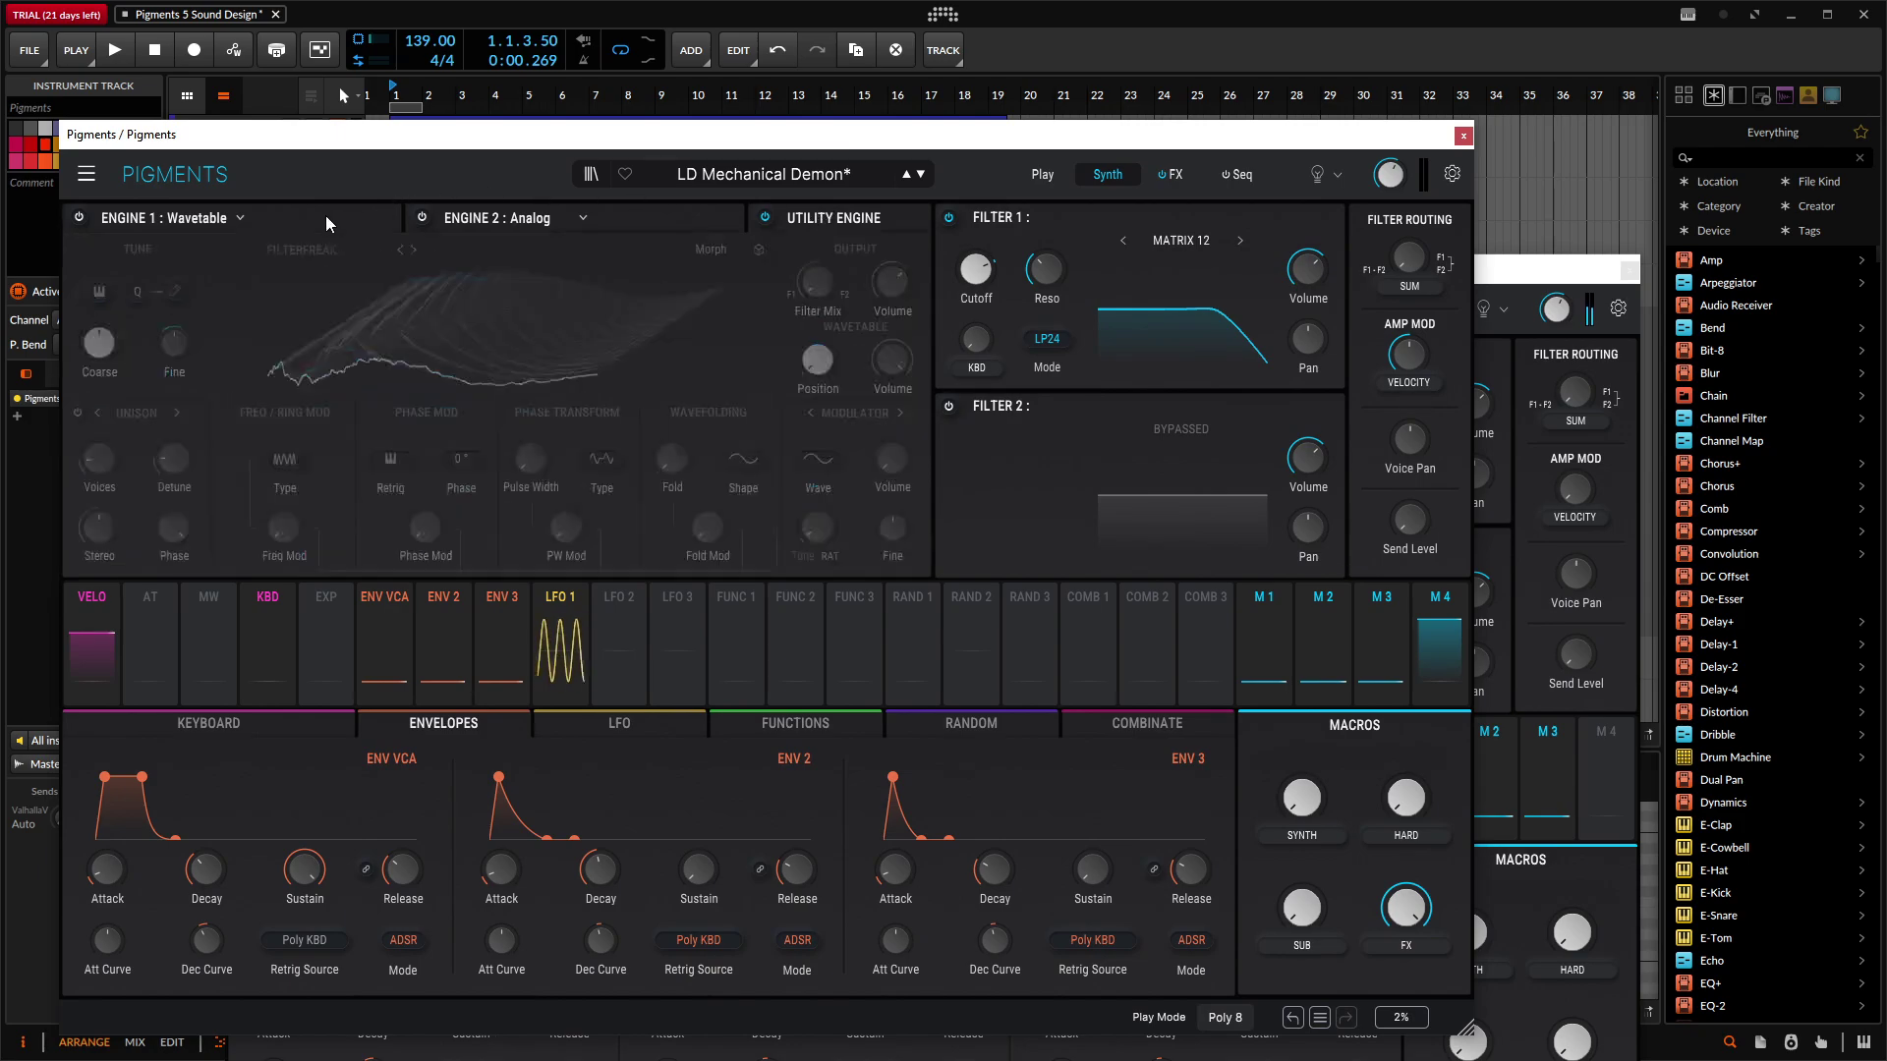
{"action": "left_click", "coordinate": [568, 217]}
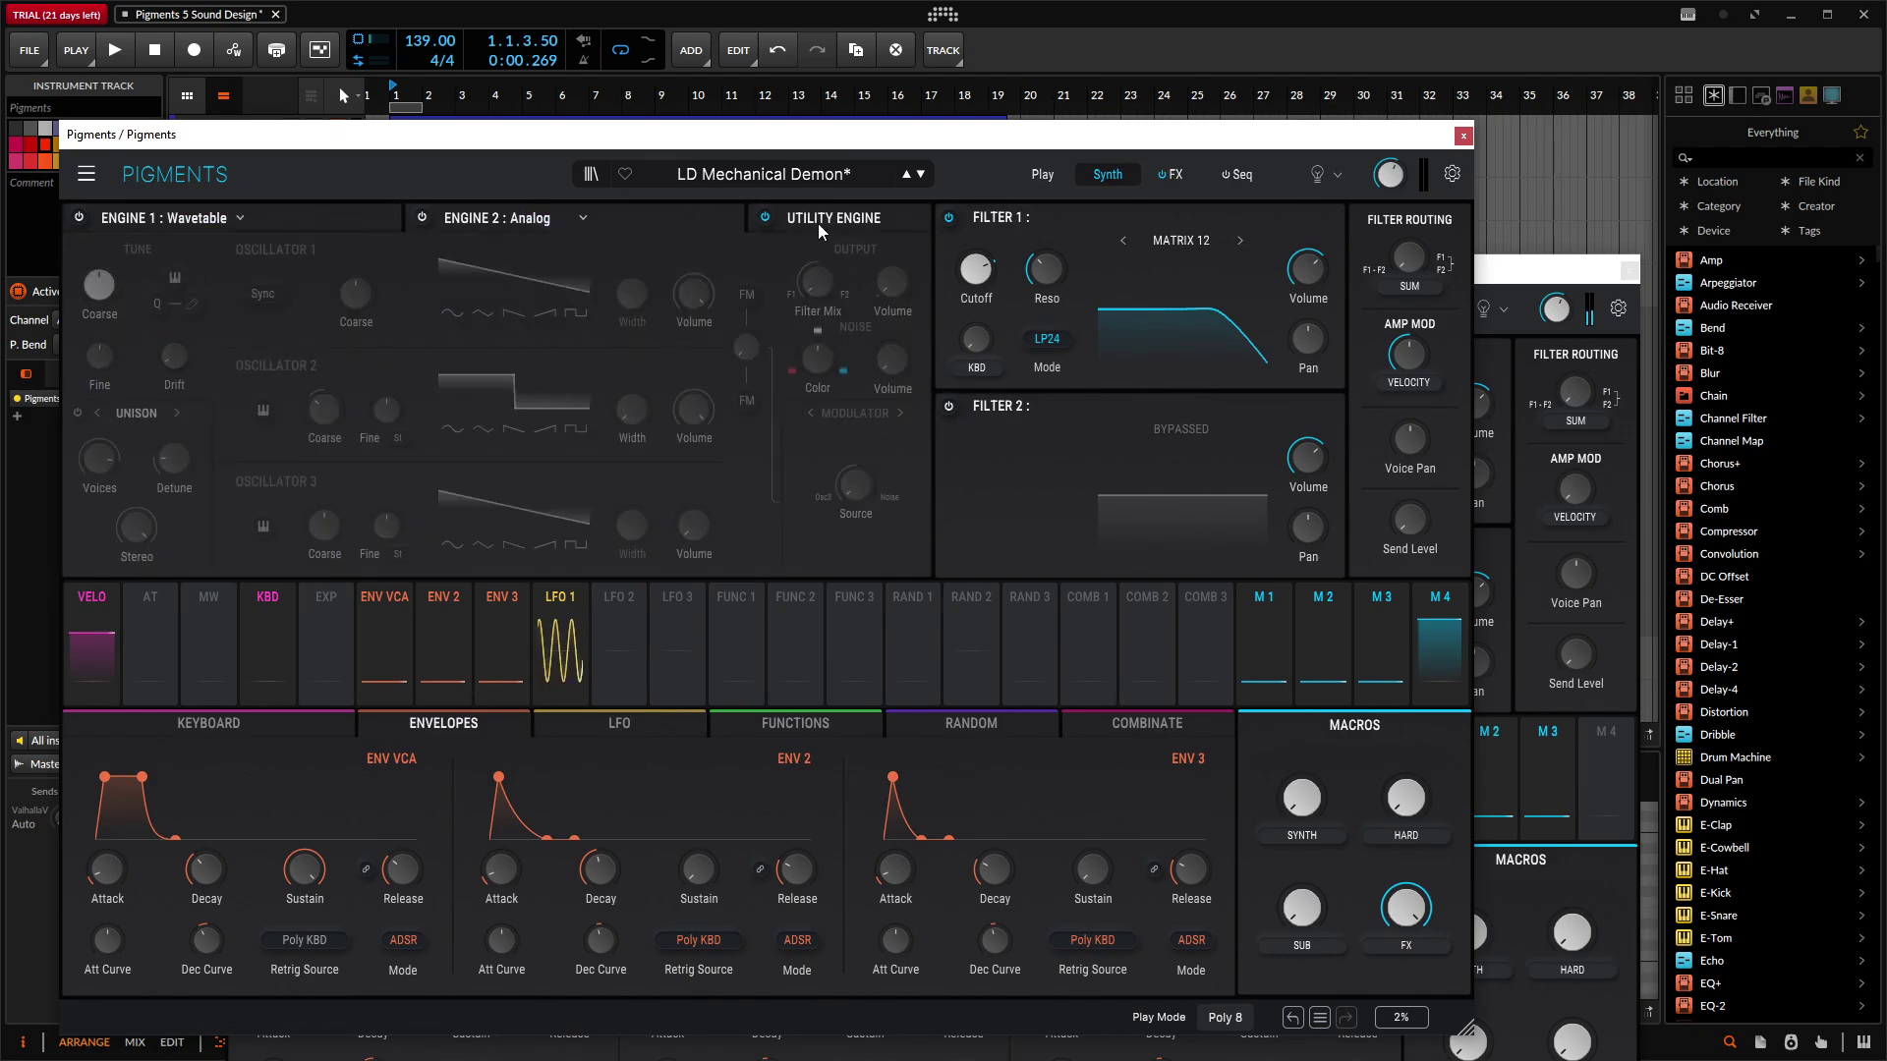
{"action": "left_click", "coordinate": [879, 222]}
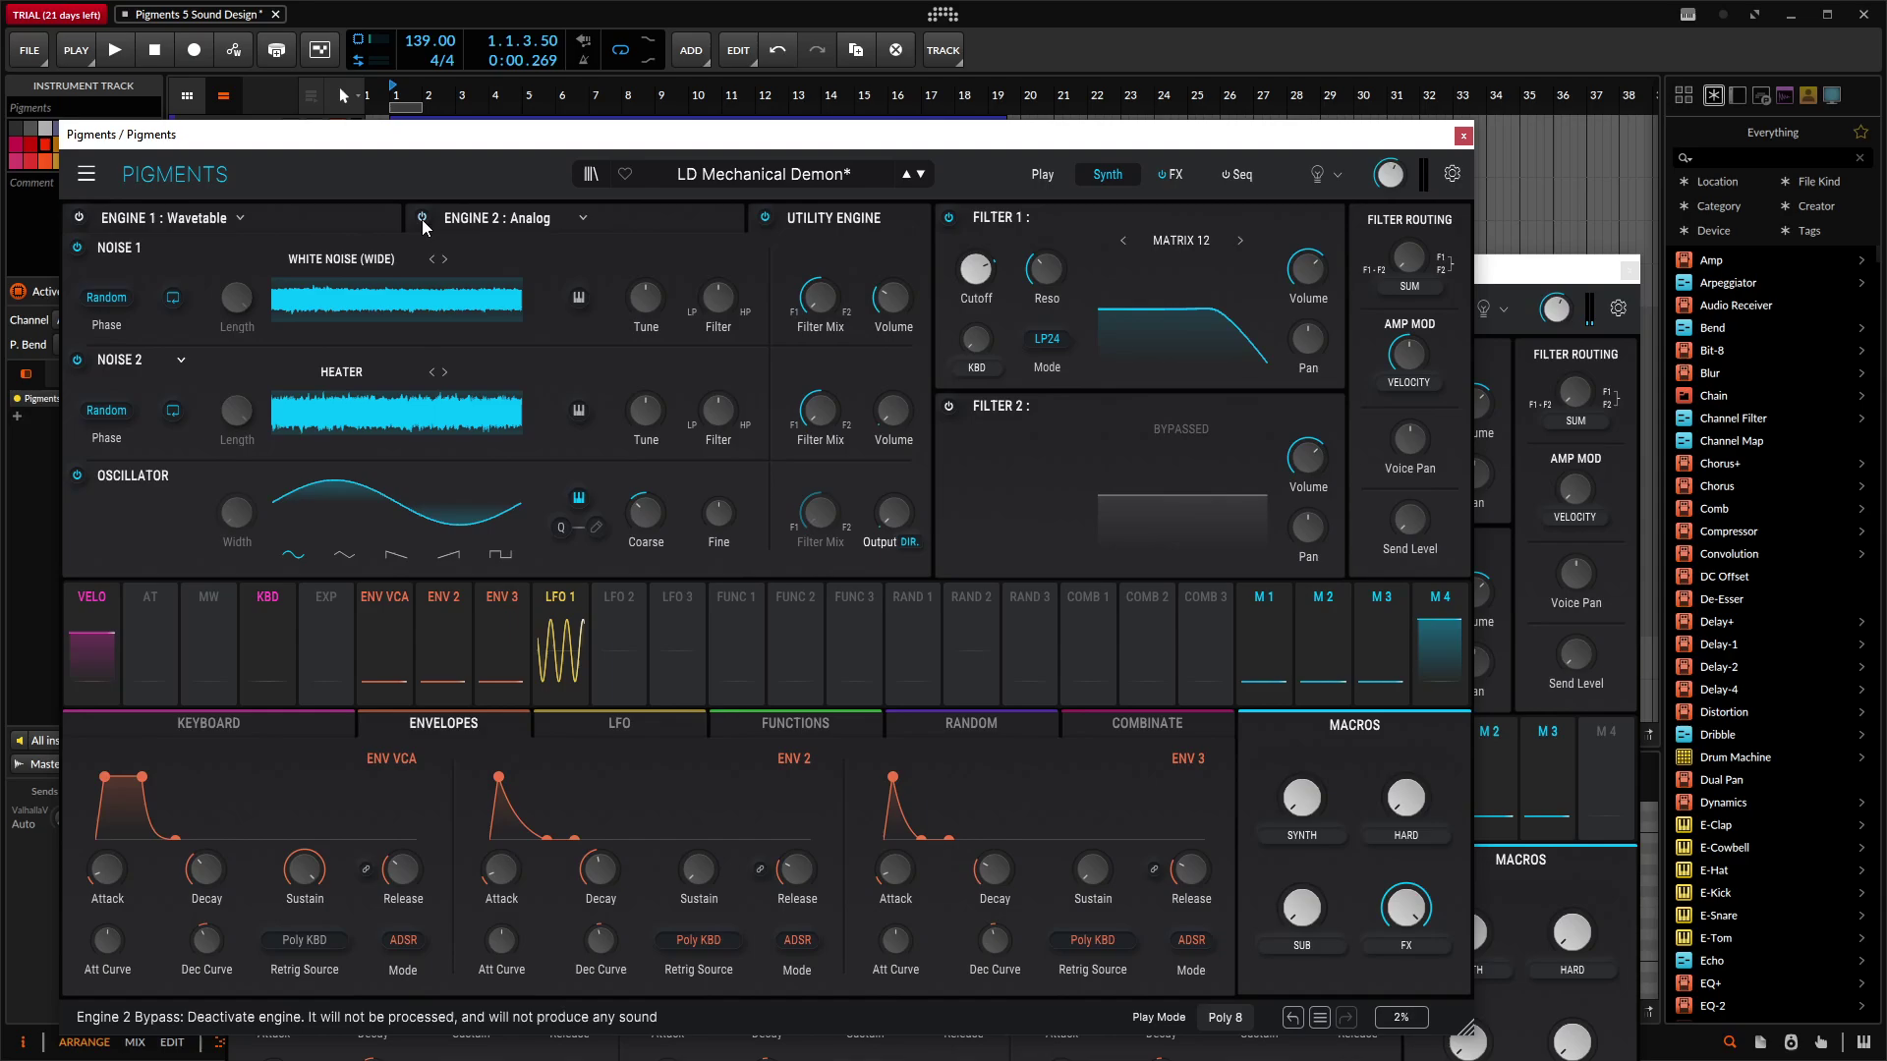
{"action": "left_click", "coordinate": [79, 222]}
{"action": "left_click", "coordinate": [1486, 270]}
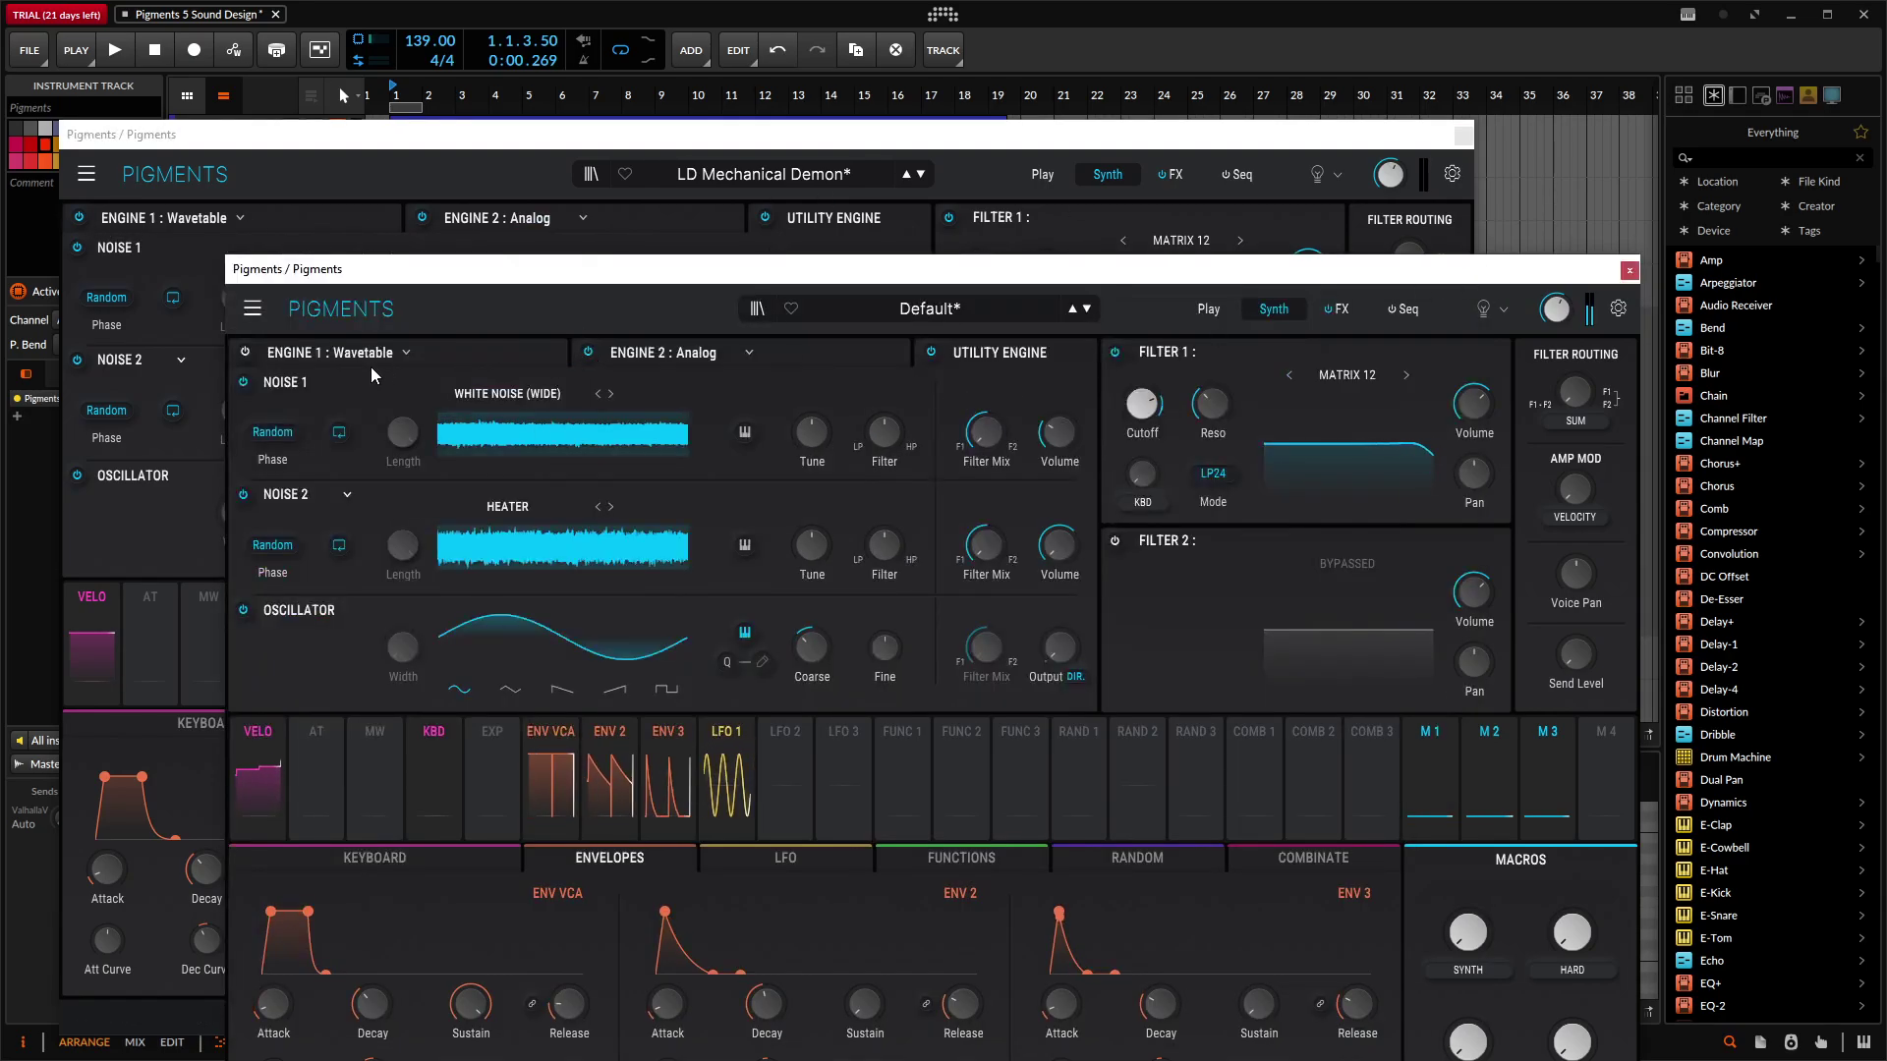
Step: Audition the Default patch while sweeping its Synth, Hard and Sub macros, and return all three to zero
{"action": "left_click_drag", "start_coordinate": [649, 280], "coordinate": [673, 163]}
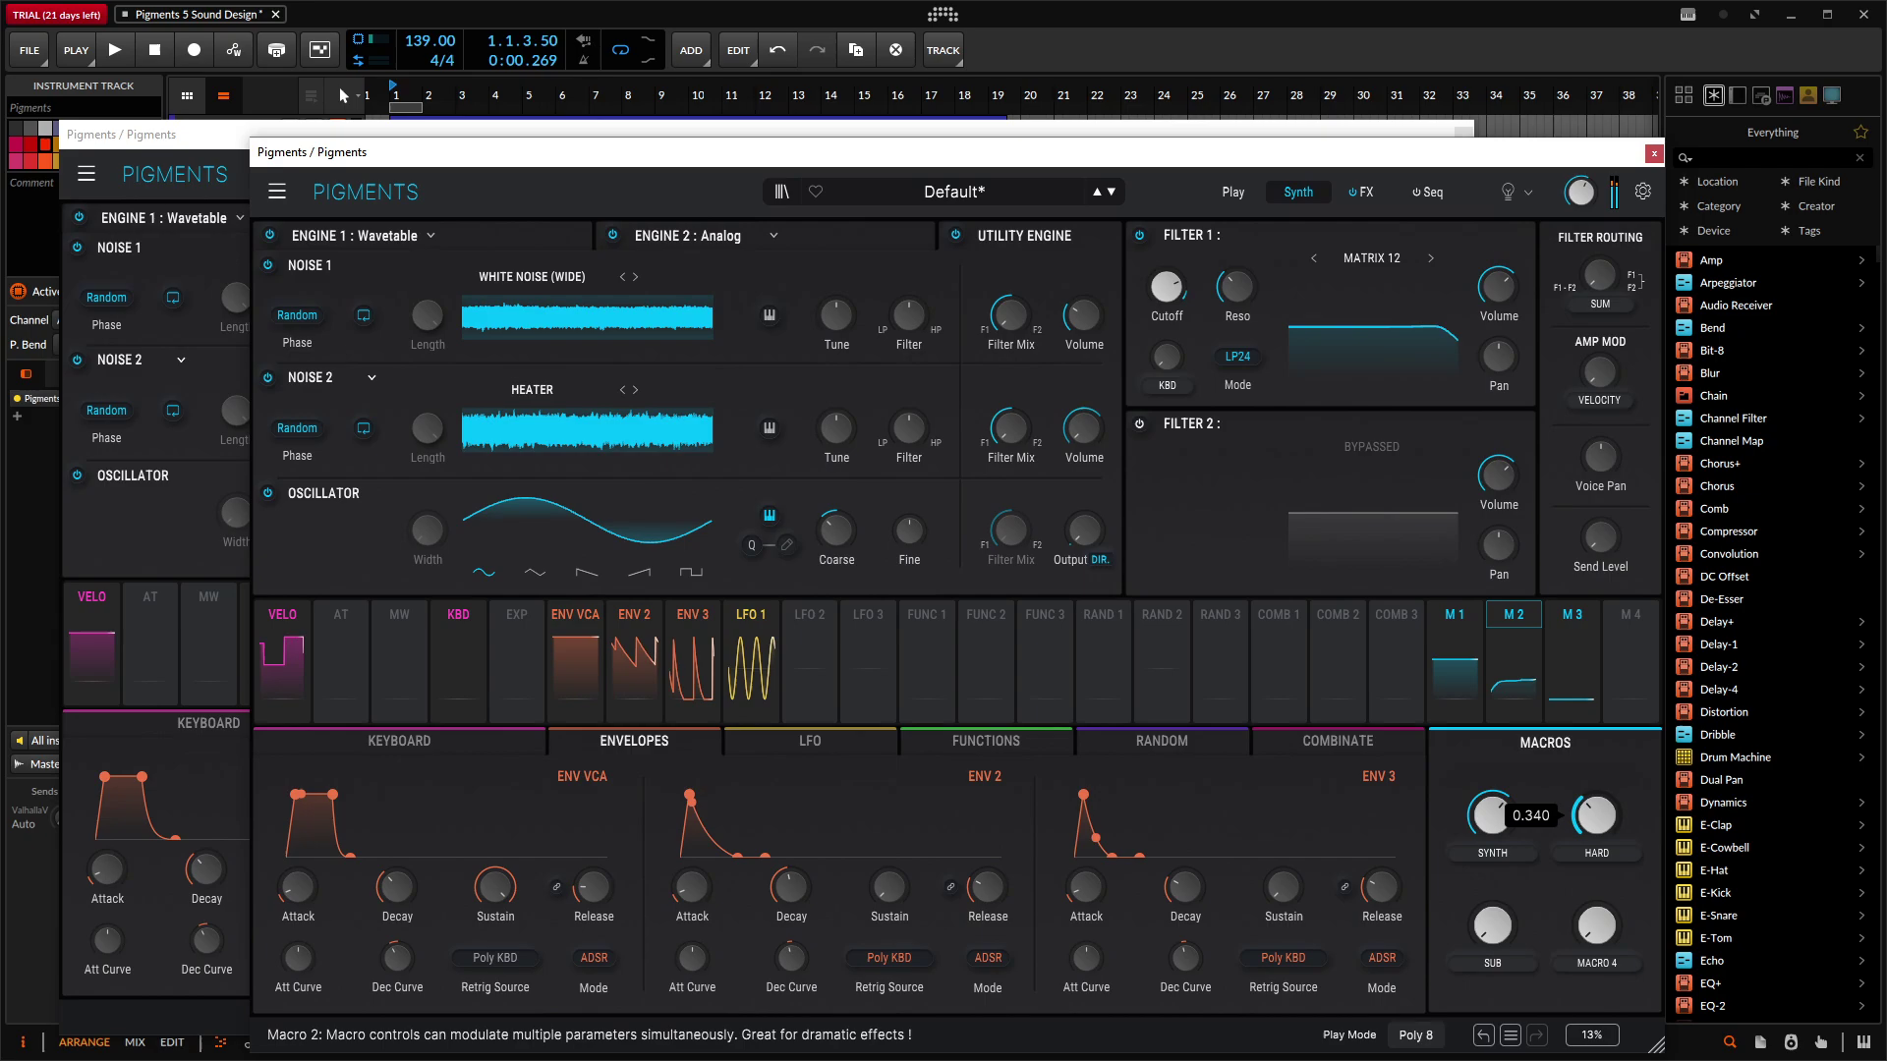
{"action": "left_click_drag", "start_coordinate": [1594, 815], "coordinate": [1595, 757]}
{"action": "double_click", "coordinate": [1492, 815]}
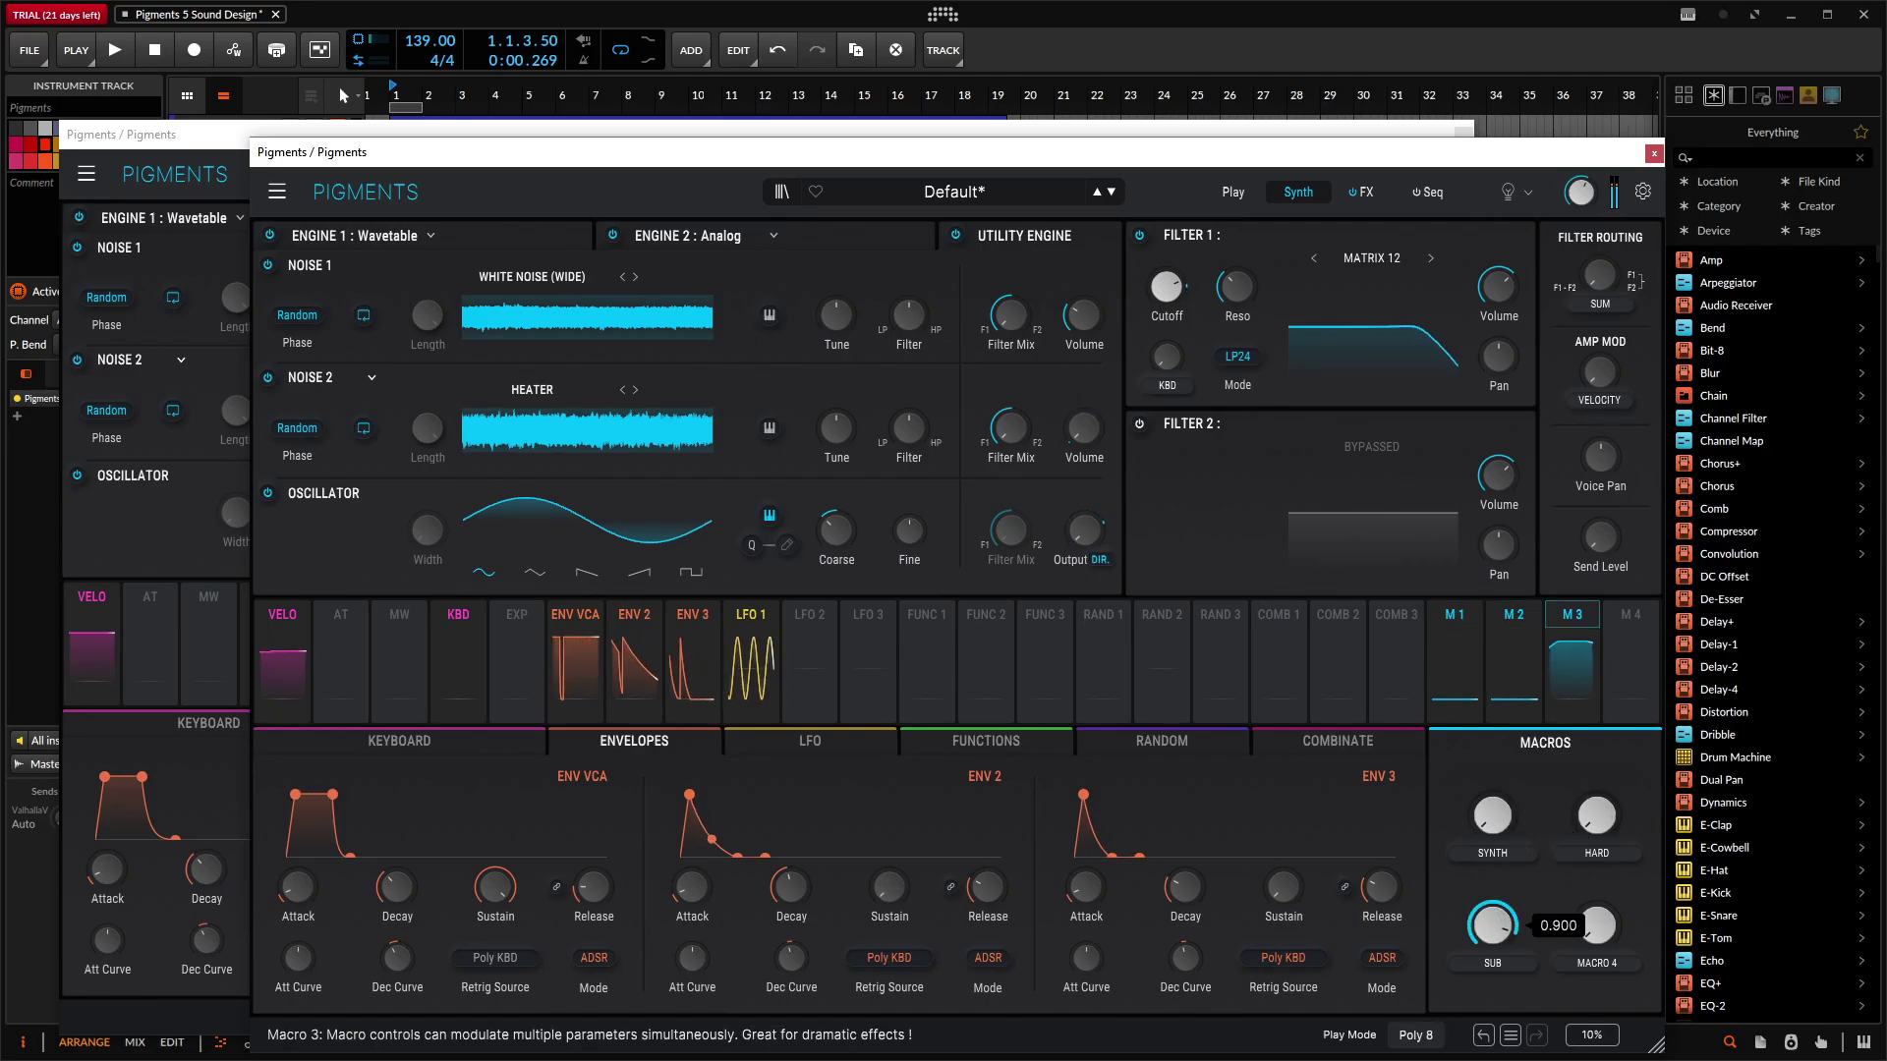
{"action": "left_click_drag", "start_coordinate": [1492, 925], "coordinate": [1492, 1002]}
{"action": "left_click_drag", "start_coordinate": [1492, 924], "coordinate": [1491, 899]}
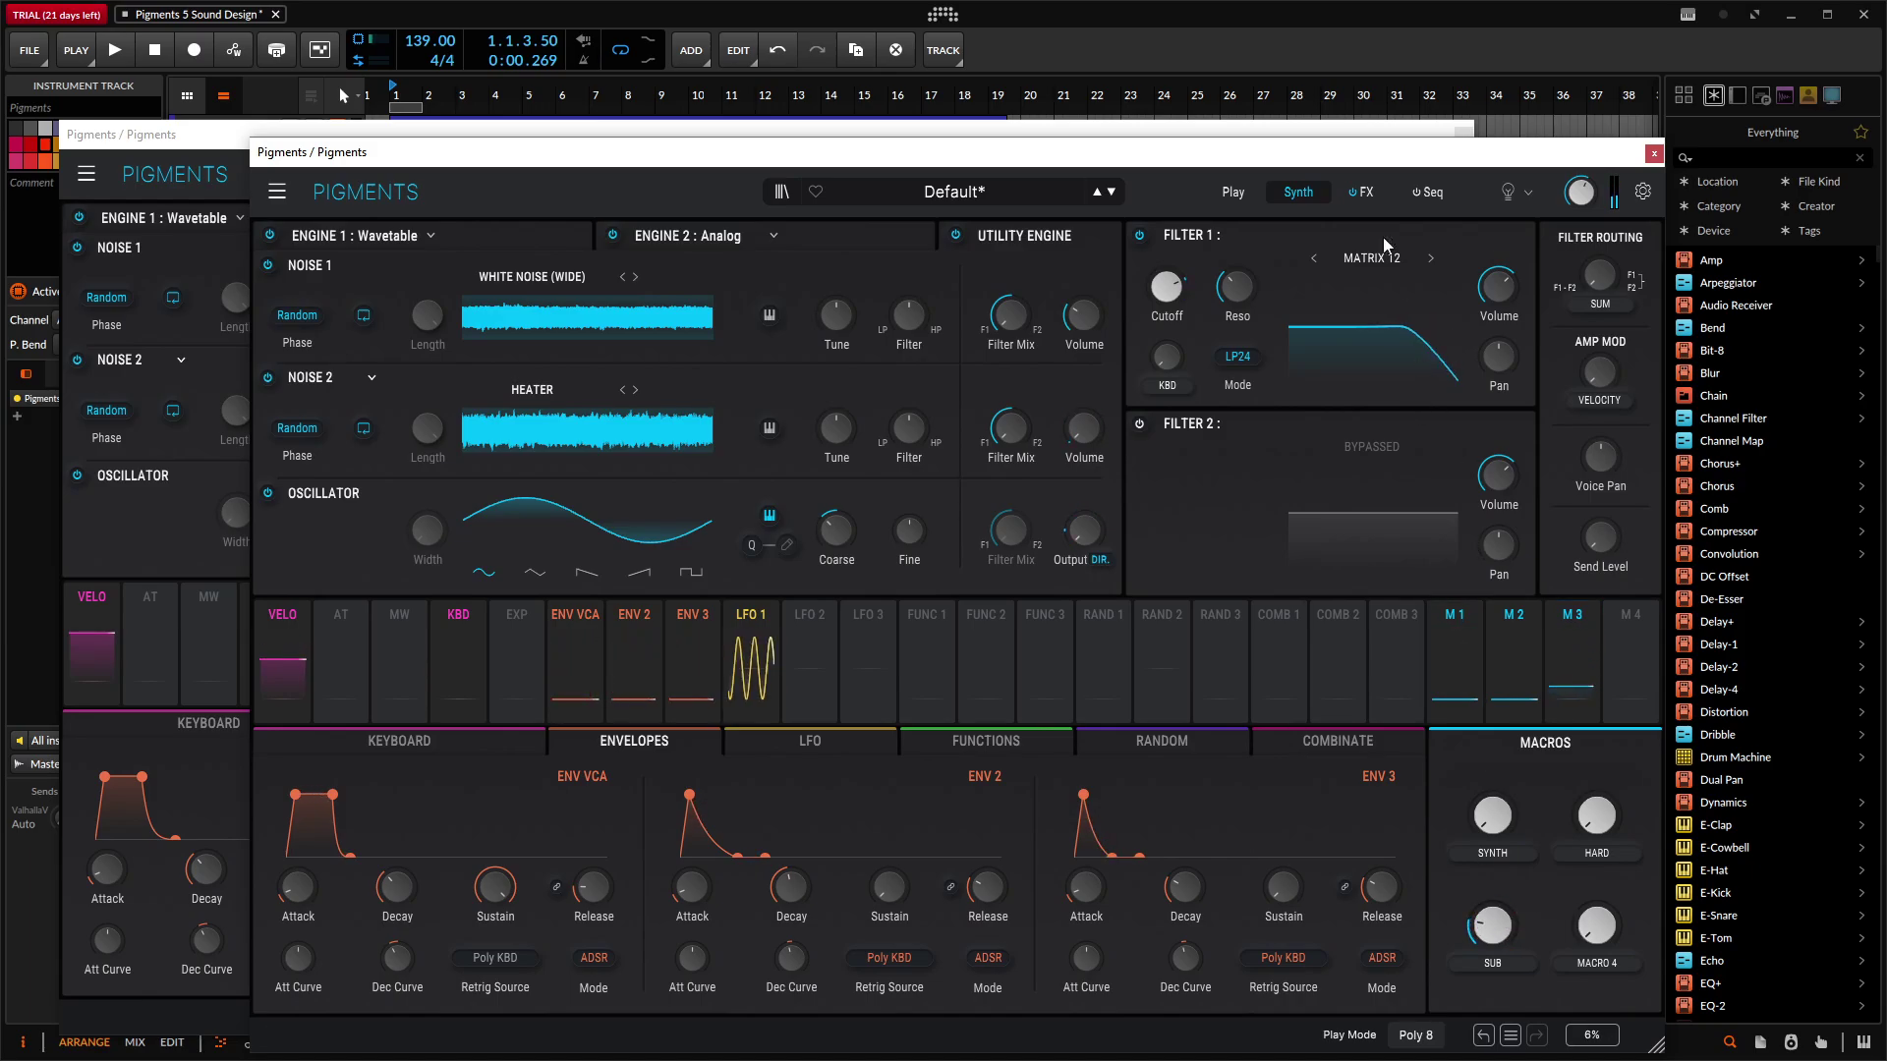
{"action": "left_click_drag", "start_coordinate": [1353, 158], "coordinate": [1395, 160]}
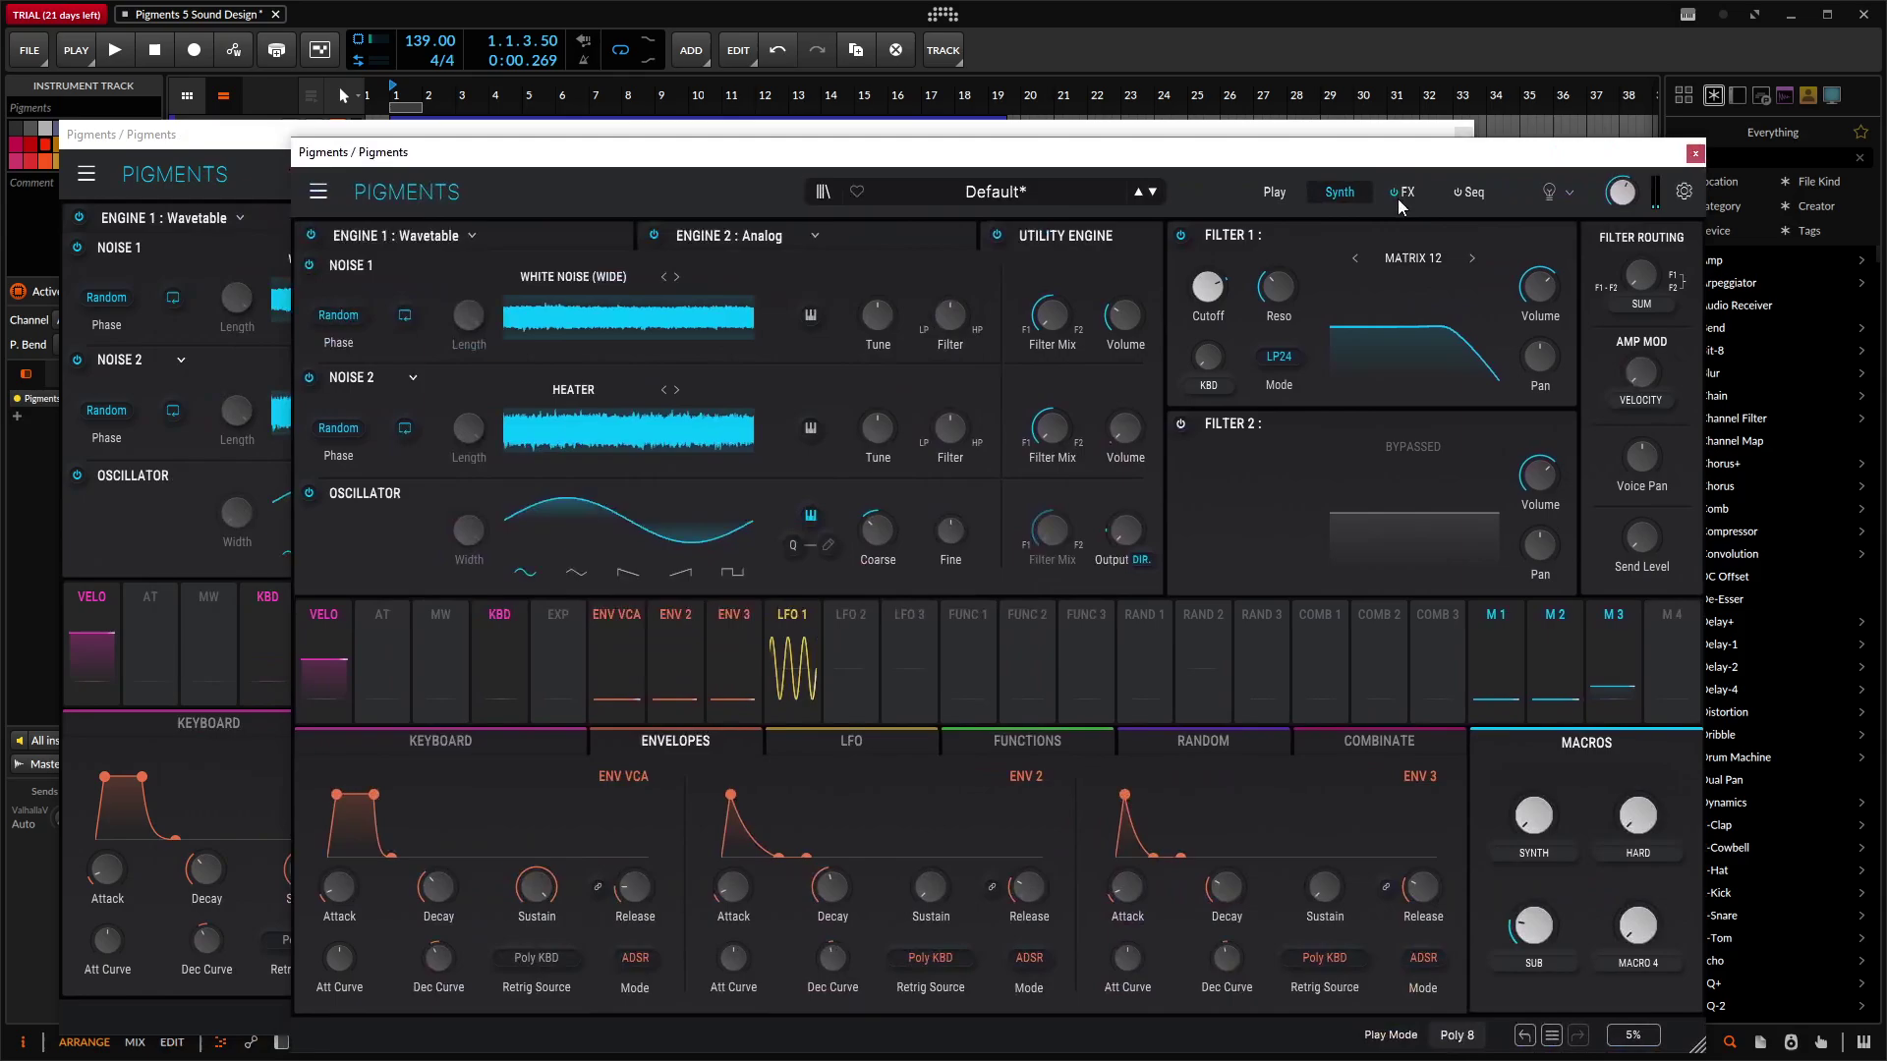
{"action": "left_click_drag", "start_coordinate": [1528, 924], "coordinate": [1536, 963]}
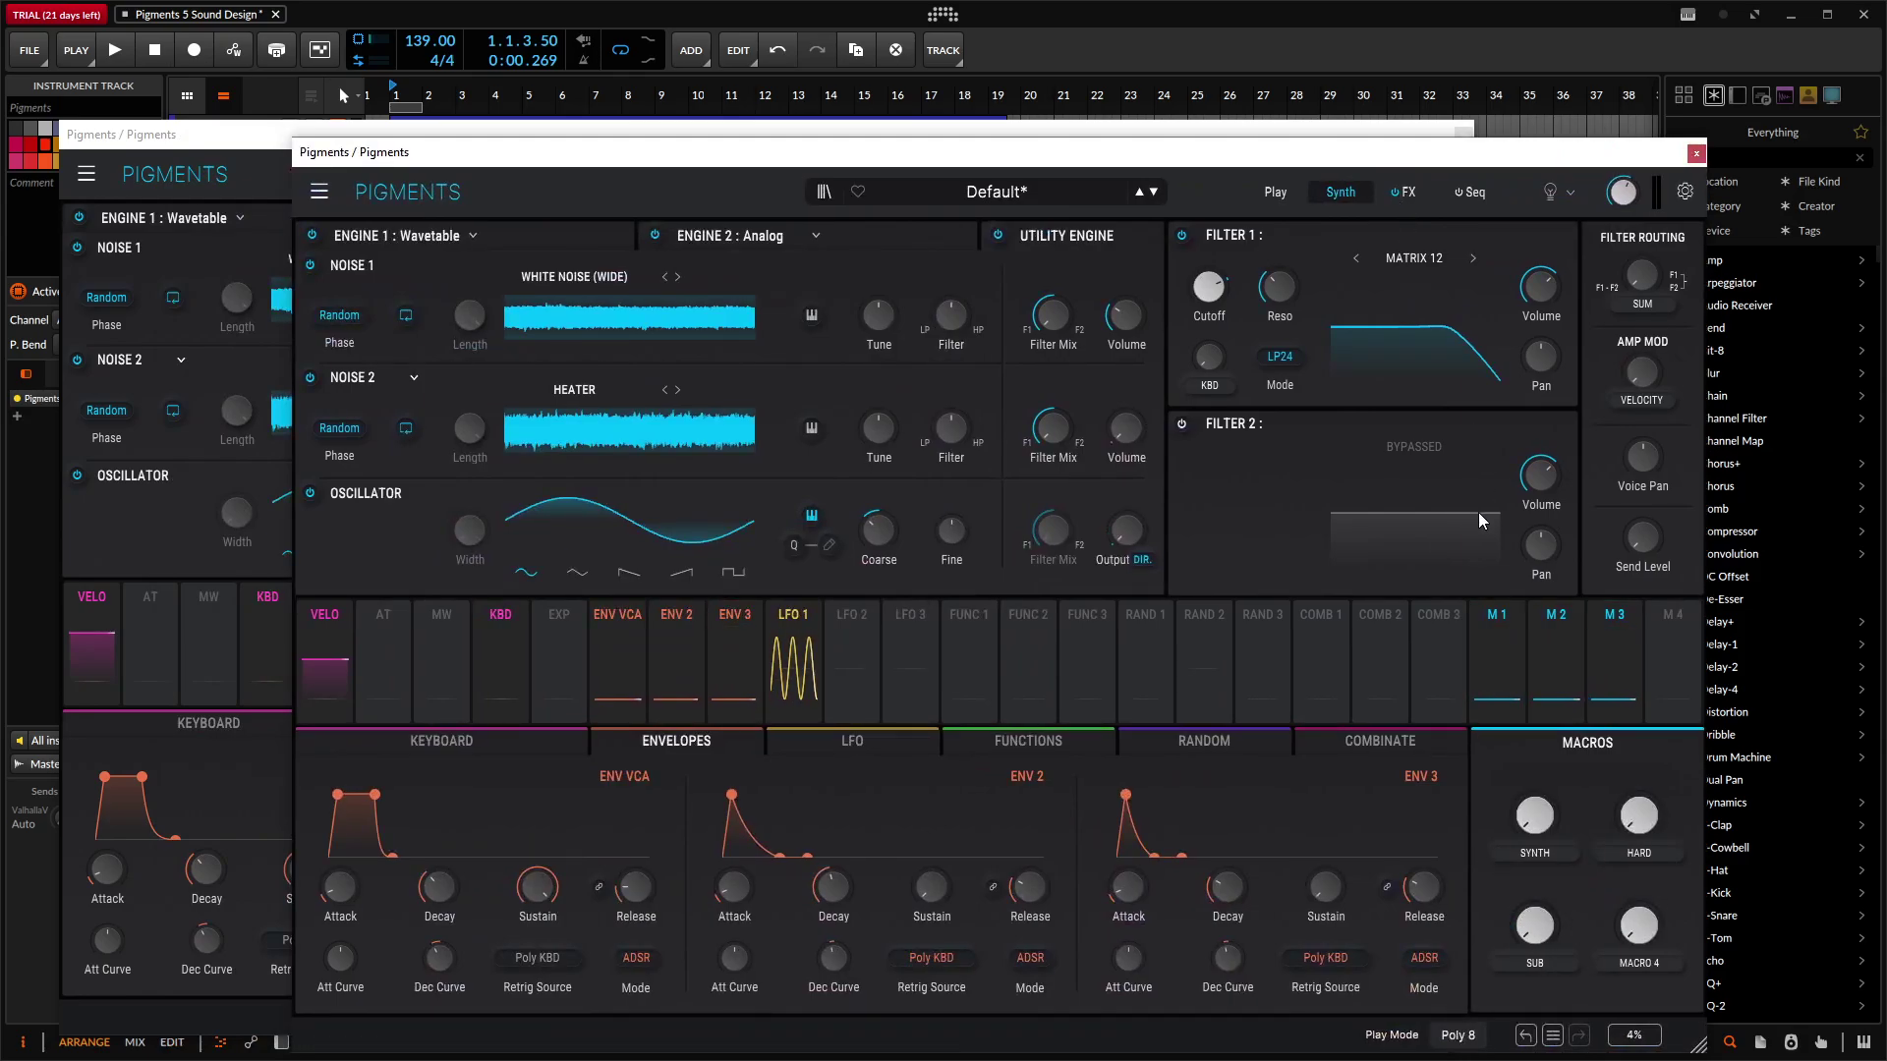
Step: Show the effects pages of both patches and switch on the FX A bus in the reference patch
{"action": "left_click", "coordinate": [1407, 193]}
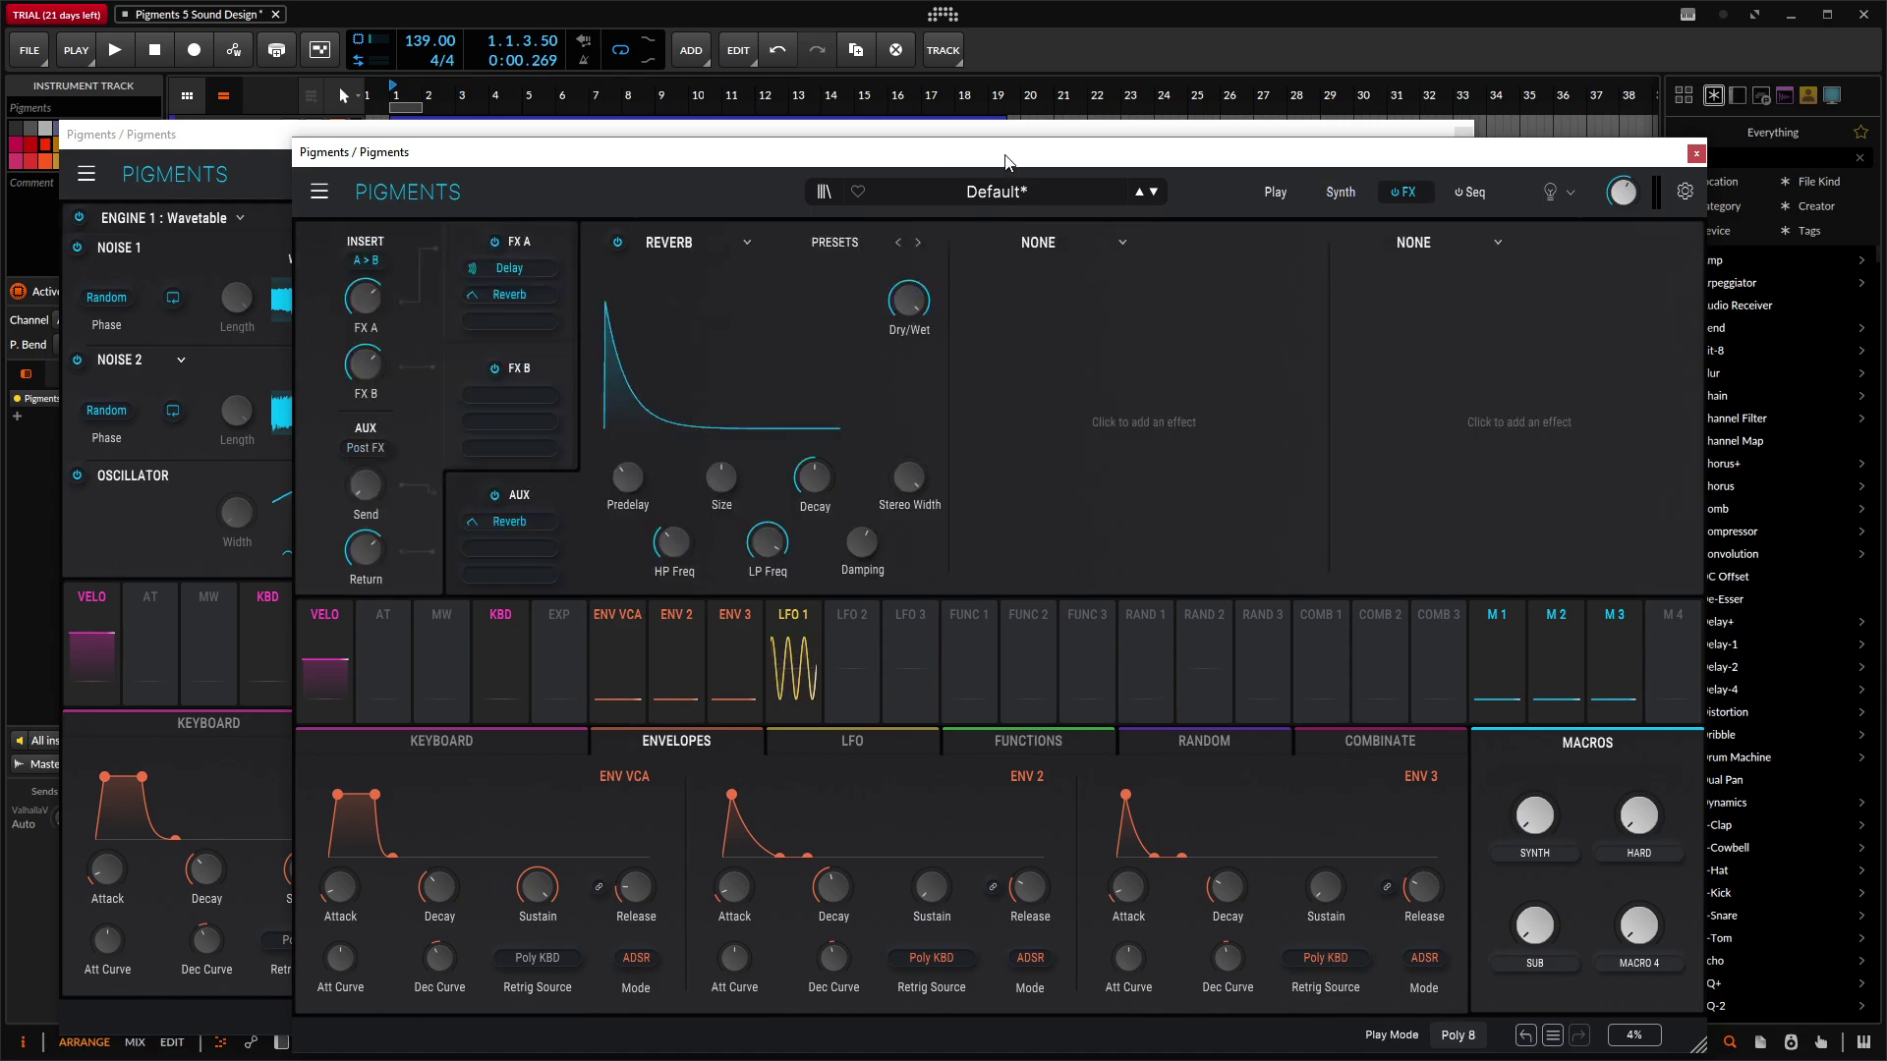
{"action": "left_click_drag", "start_coordinate": [1004, 154], "coordinate": [1061, 221]}
{"action": "left_click_drag", "start_coordinate": [1065, 136], "coordinate": [1081, 114]}
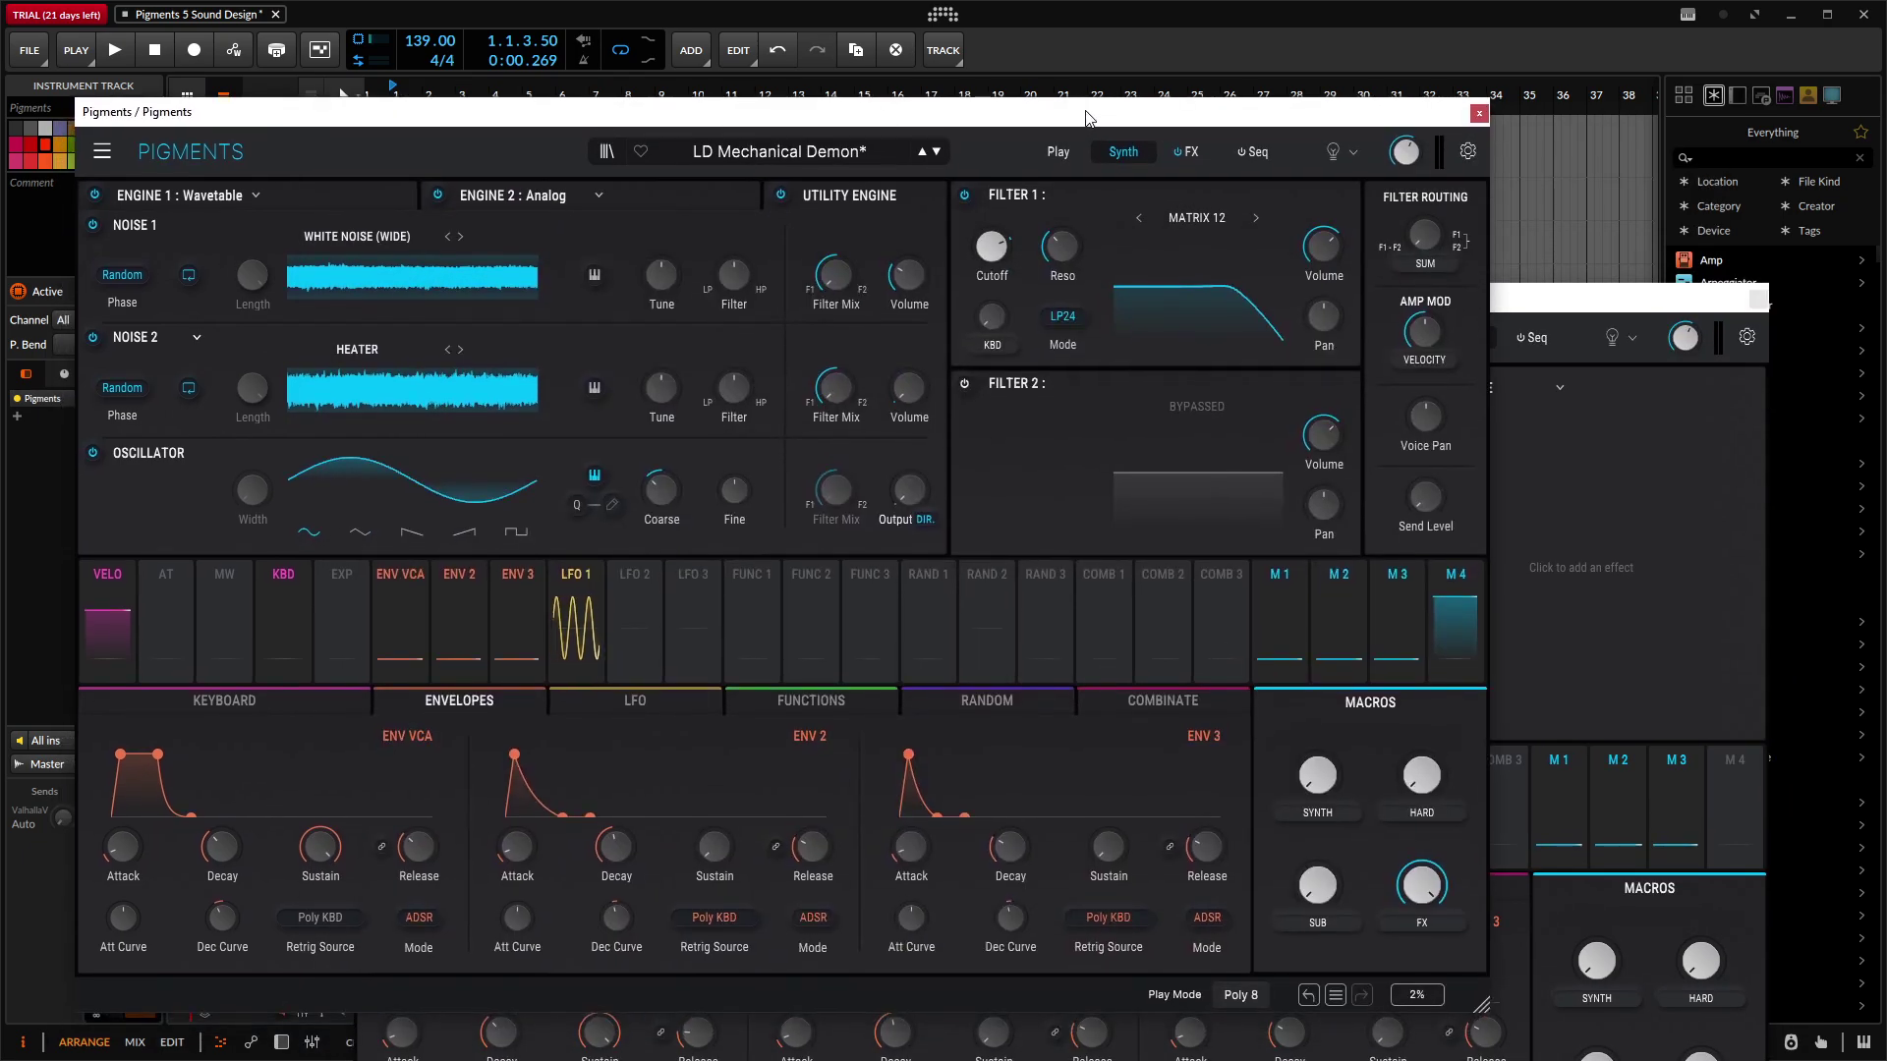
{"action": "left_click", "coordinate": [1197, 151]}
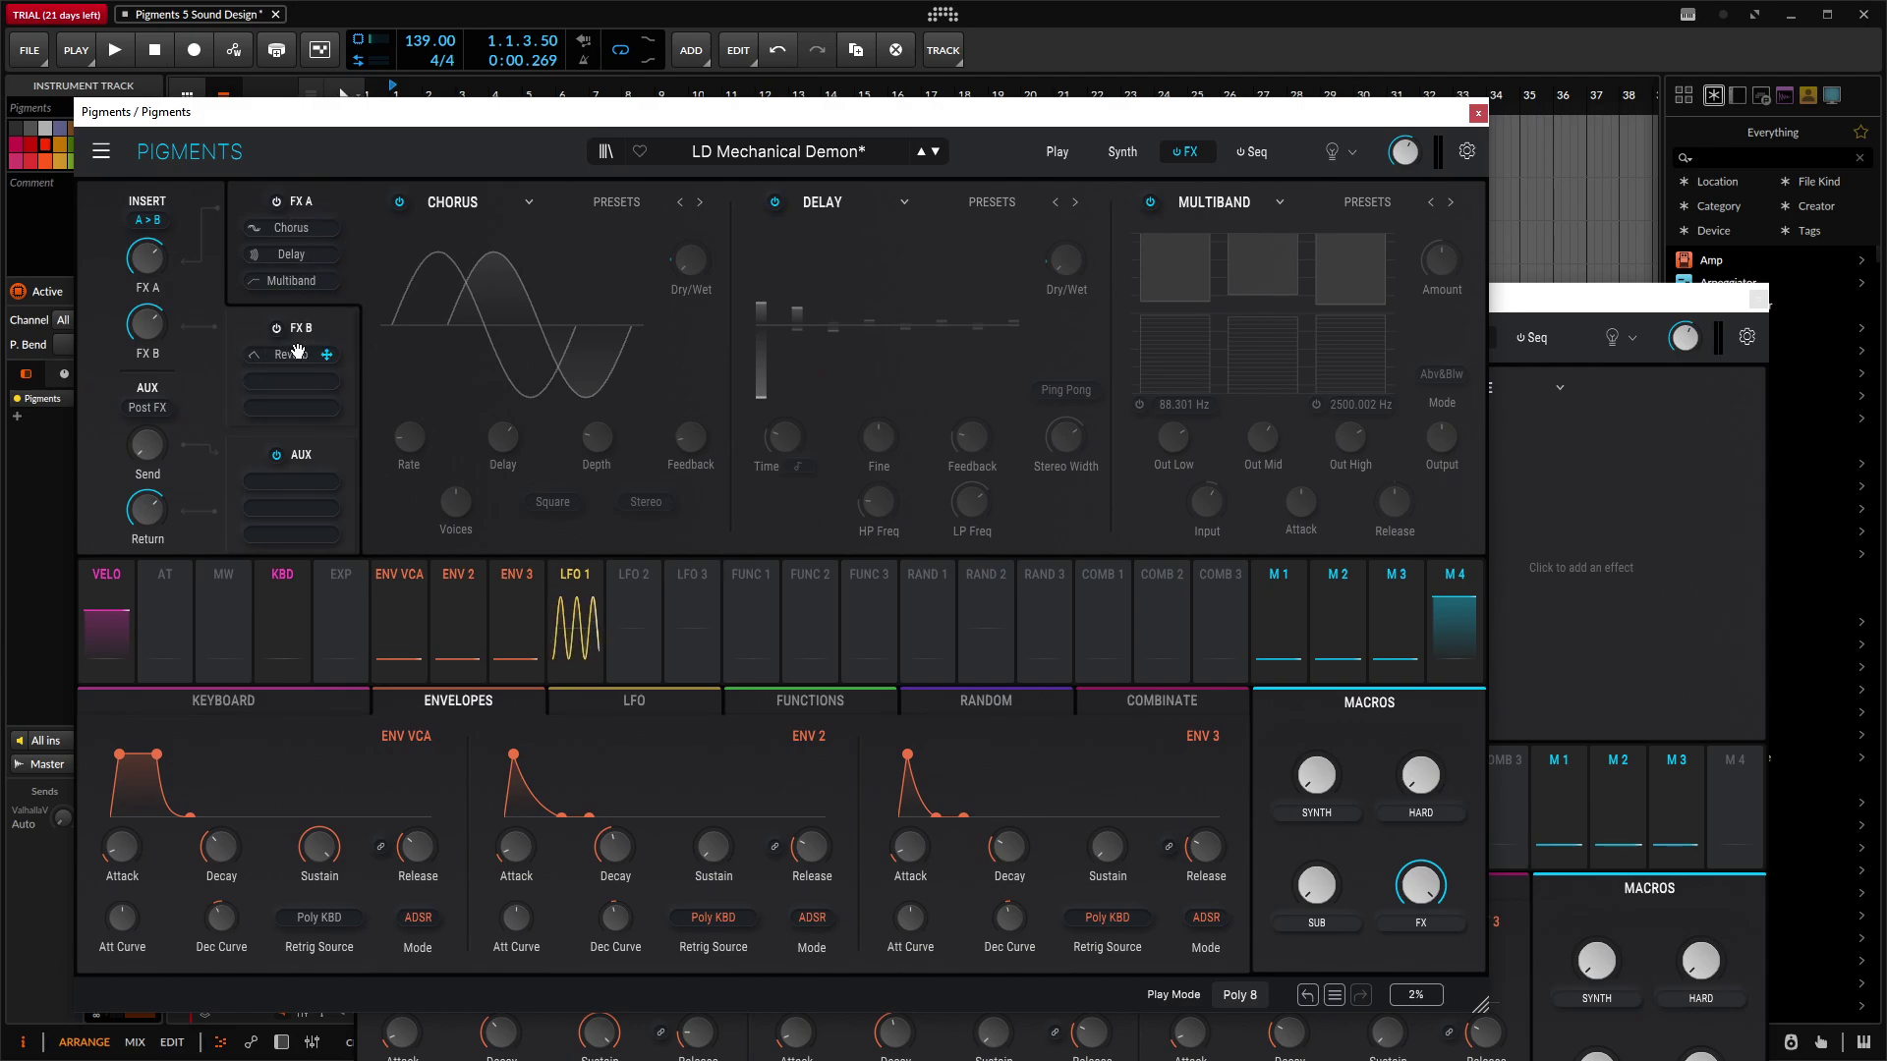
{"action": "left_click", "coordinate": [281, 202]}
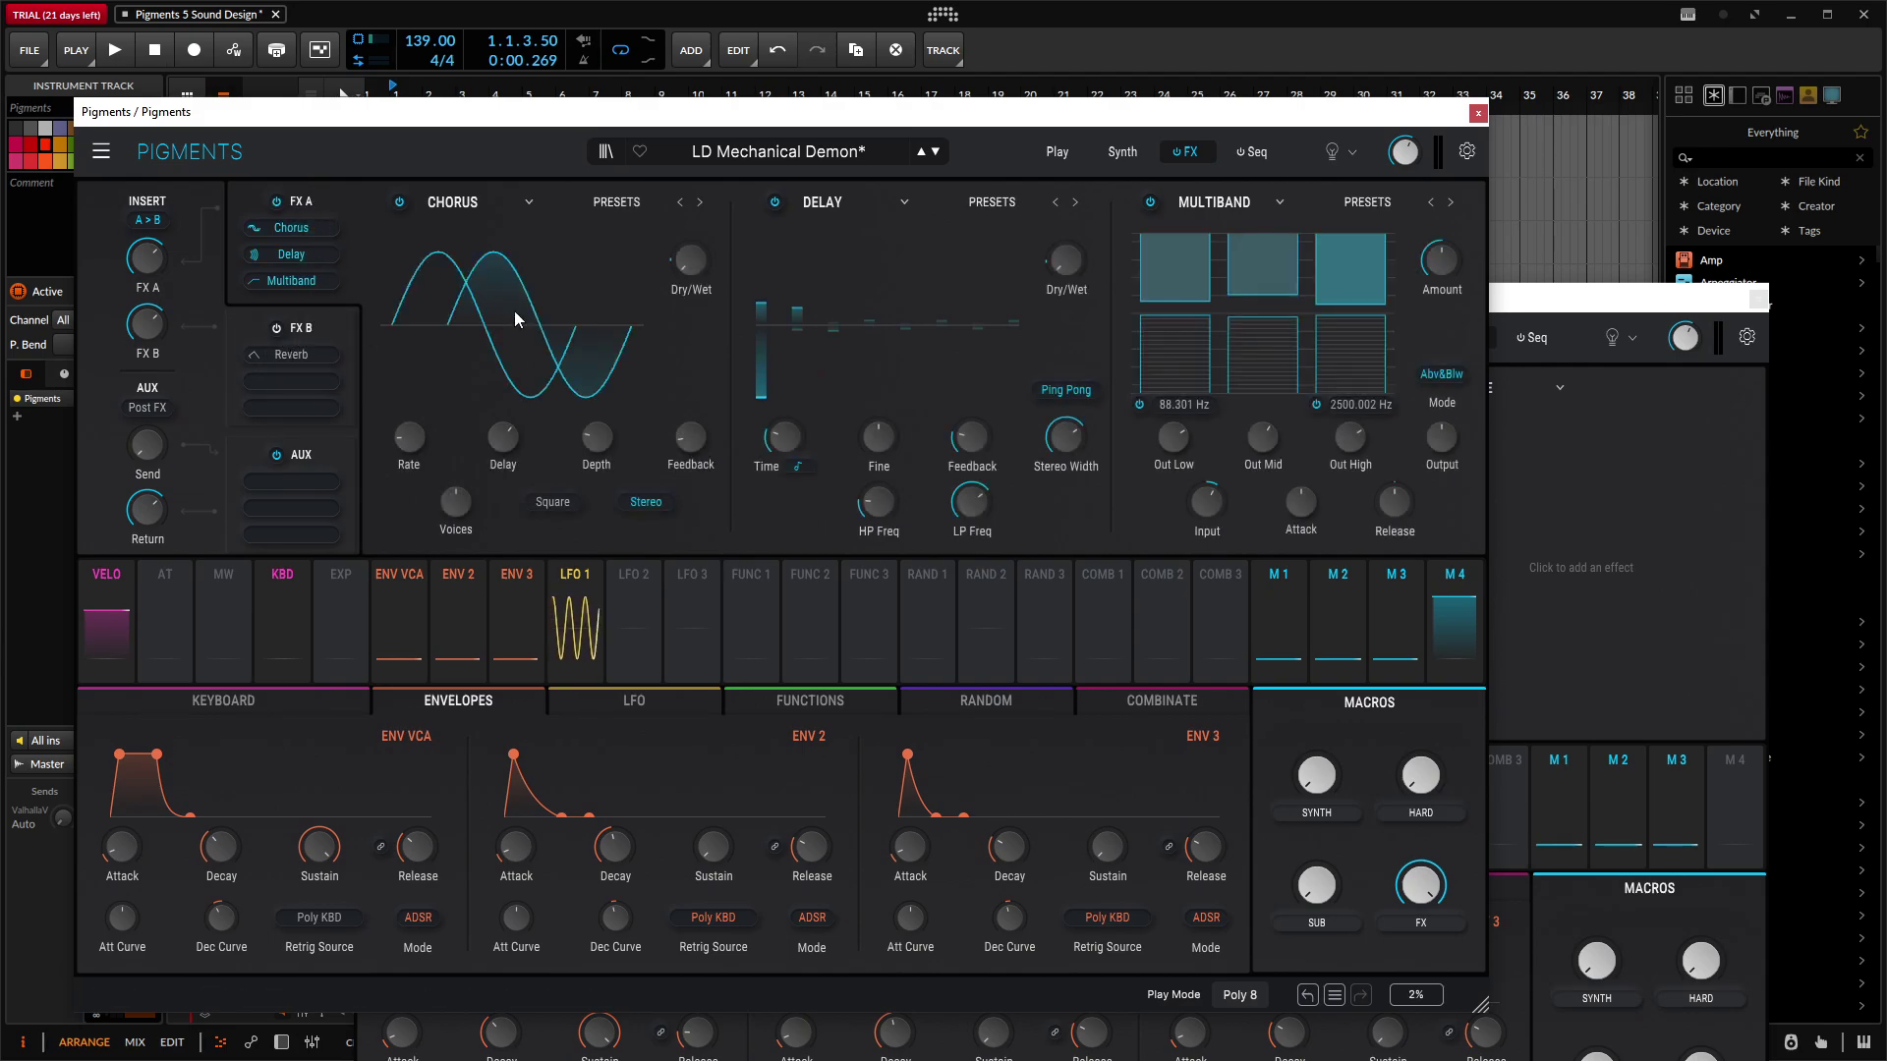
Step: Change the first FX A effect of the Default patch from Delay to Chorus
{"action": "left_click_drag", "start_coordinate": [1540, 305], "coordinate": [1586, 290]}
{"action": "left_click", "coordinate": [649, 391]}
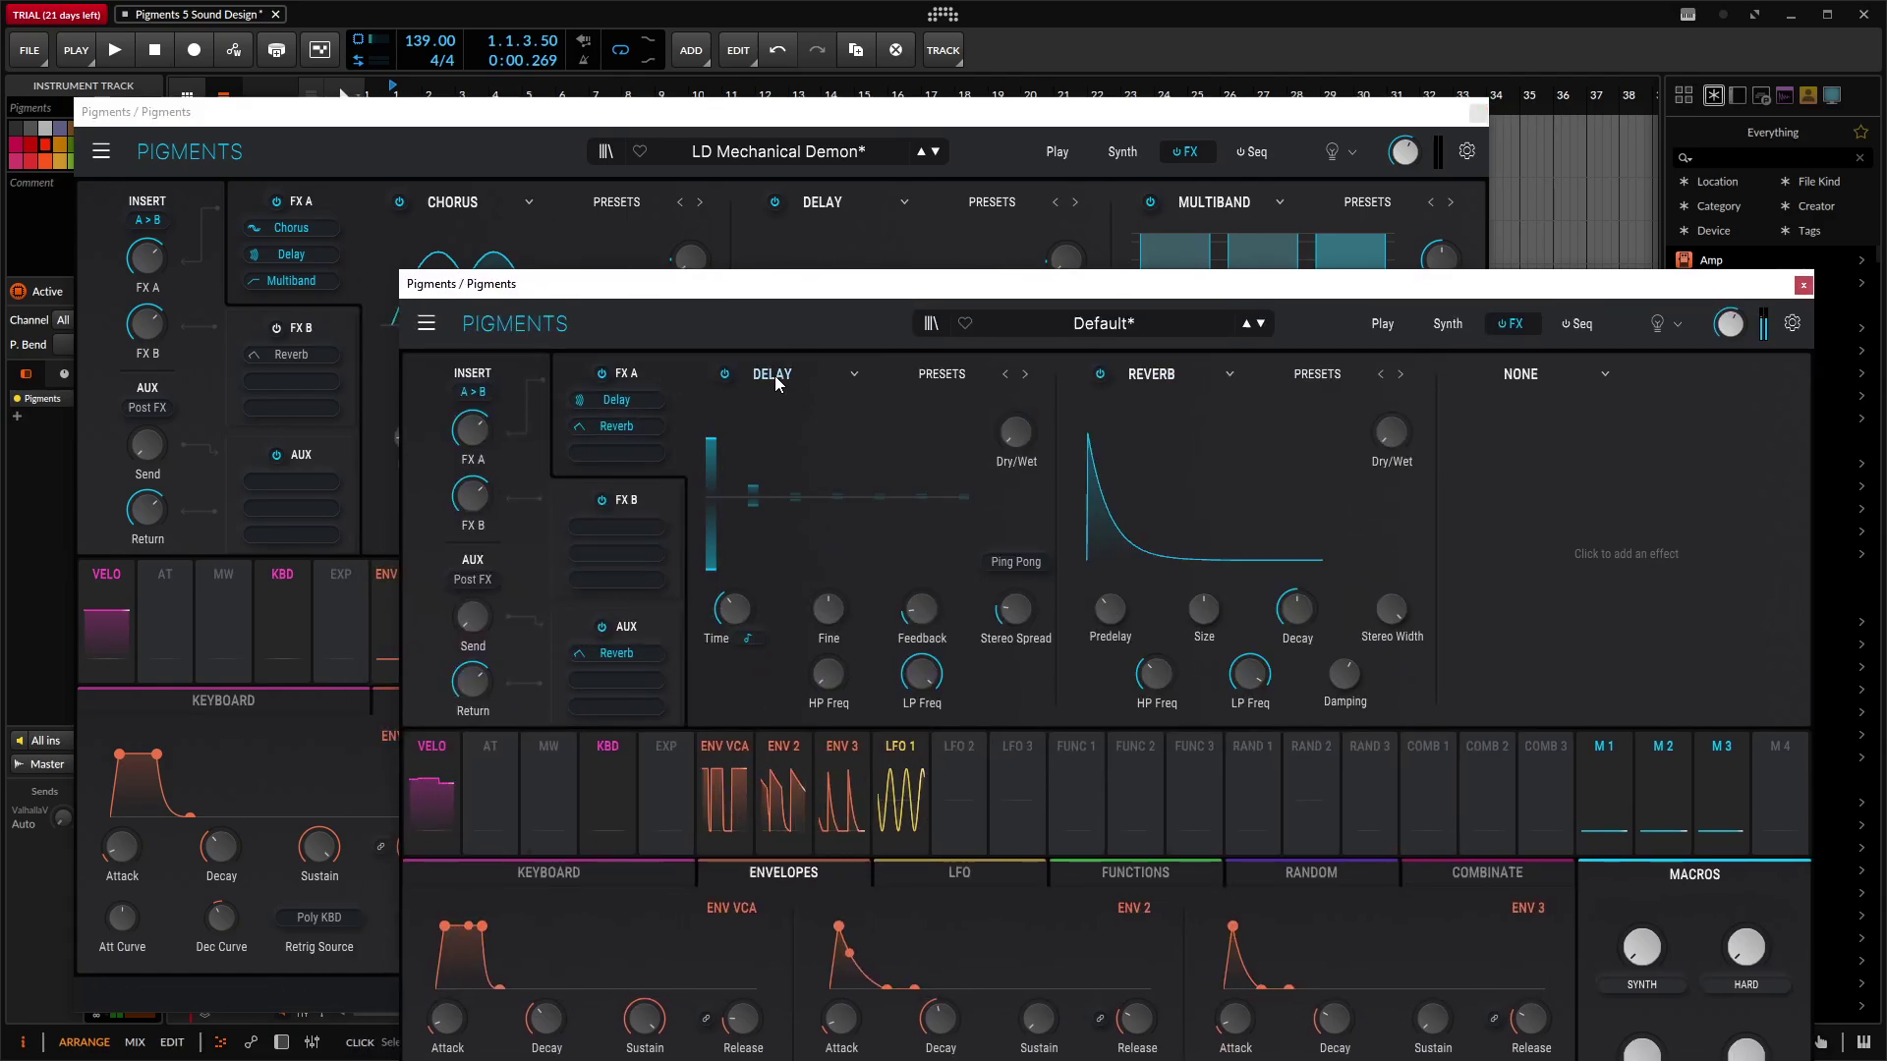
{"action": "left_click", "coordinate": [776, 375]}
{"action": "left_click", "coordinate": [1010, 611]}
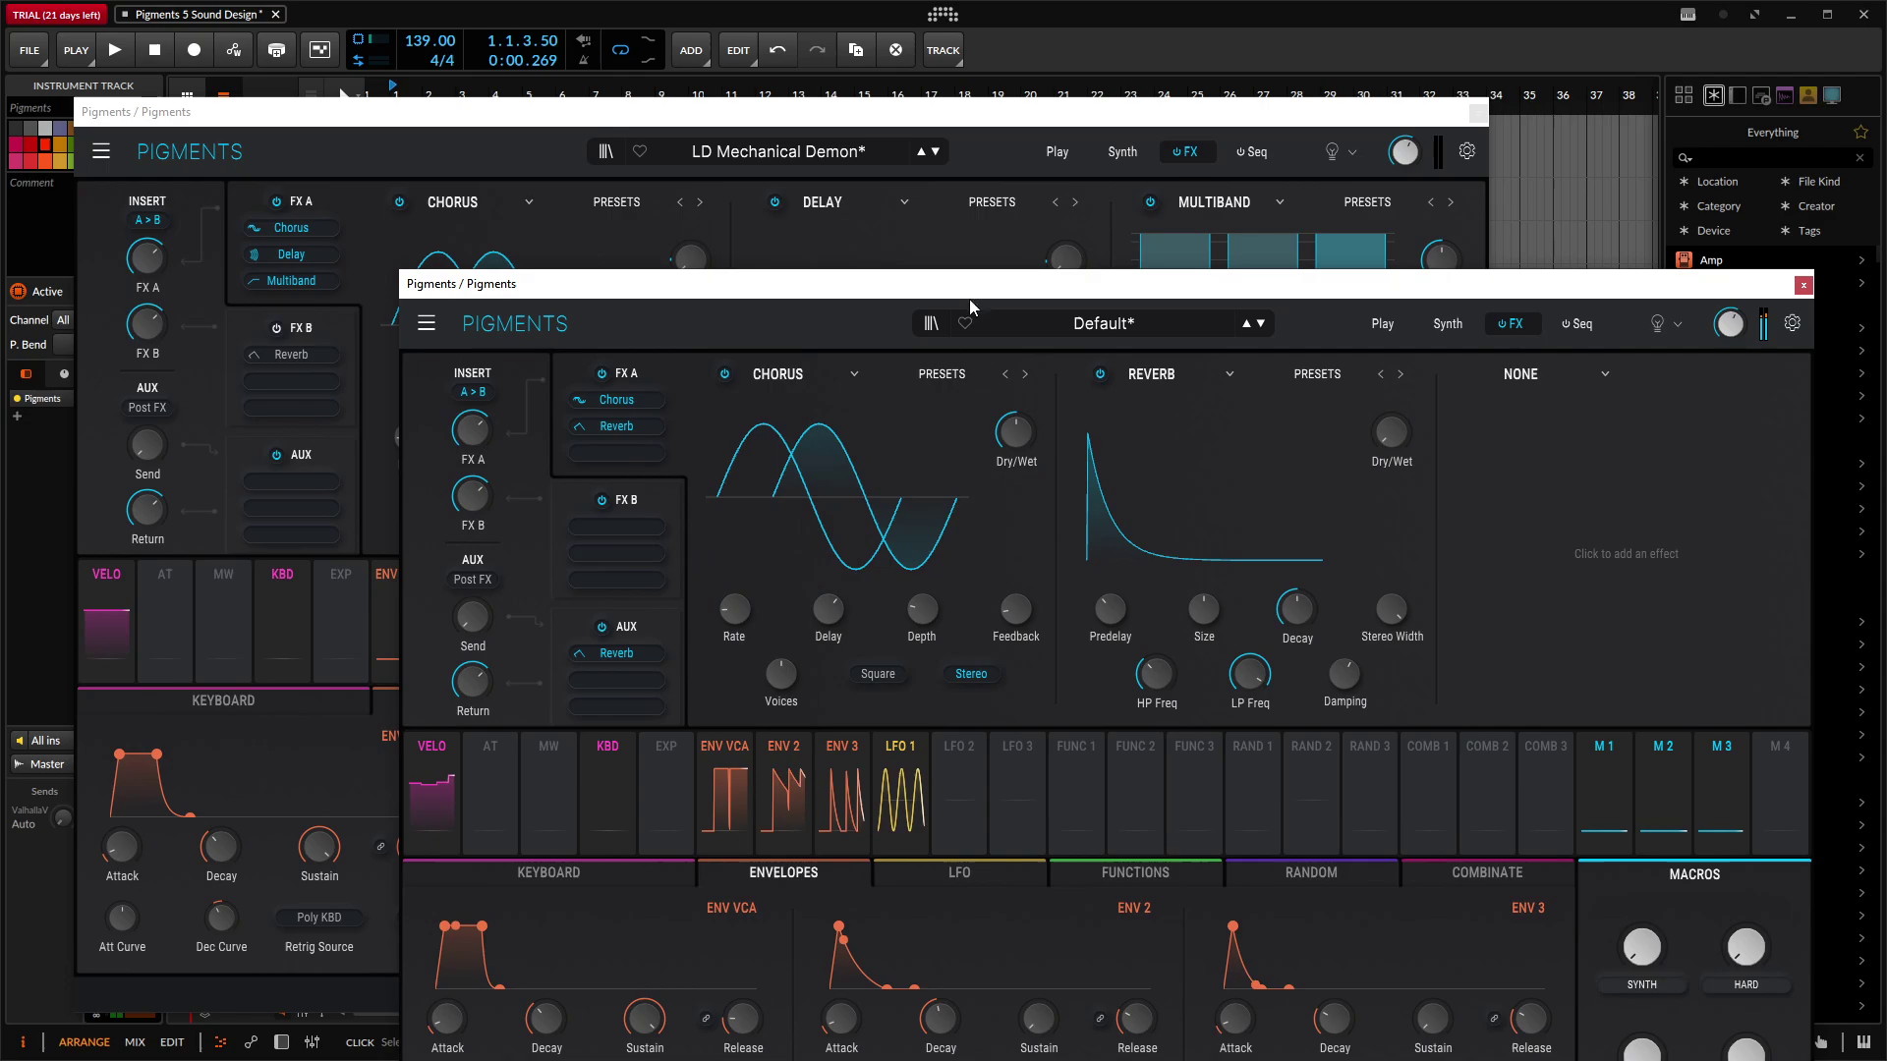
Step: Lower the Dry/Wet of the Default patch's Chorus and bypass and re-enable the effect to compare the sound
{"action": "left_click_drag", "start_coordinate": [1022, 285], "coordinate": [1121, 153]}
{"action": "mouse_move", "coordinate": [1042, 286]}
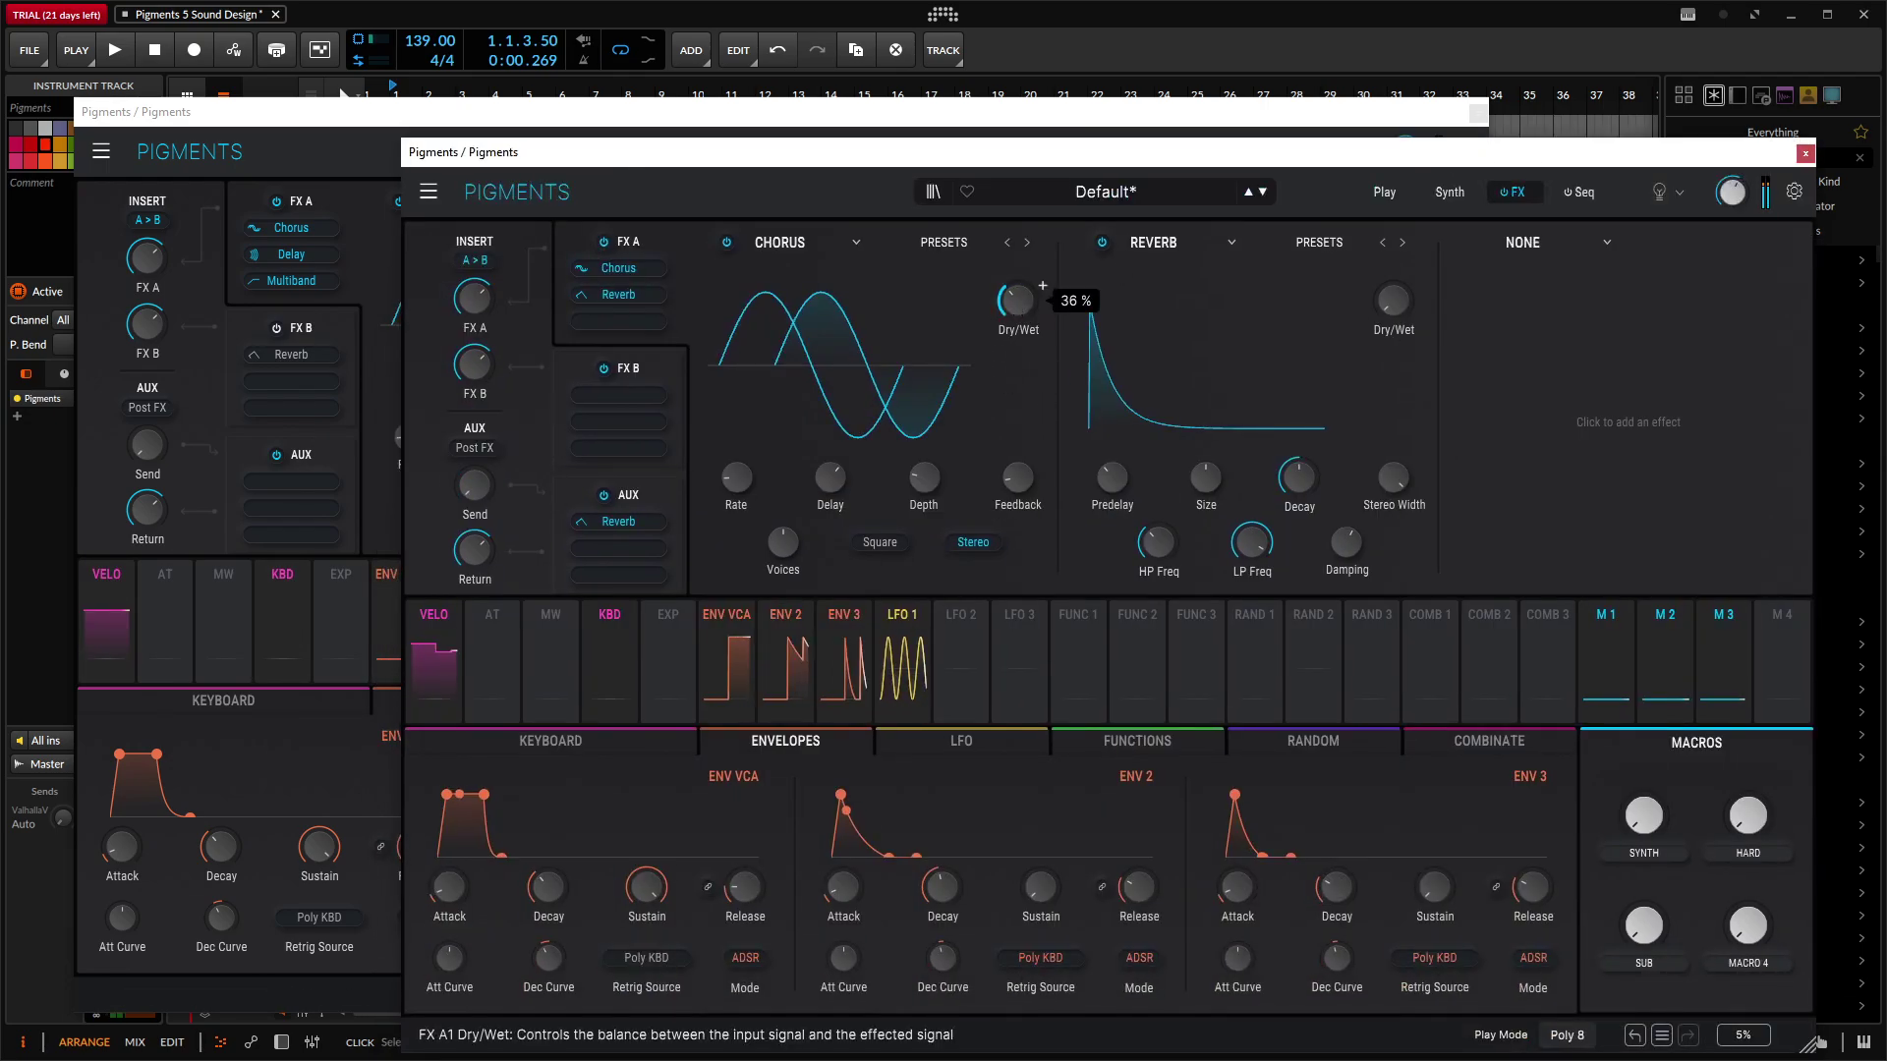
{"action": "left_click_drag", "start_coordinate": [1017, 301], "coordinate": [1017, 303]}
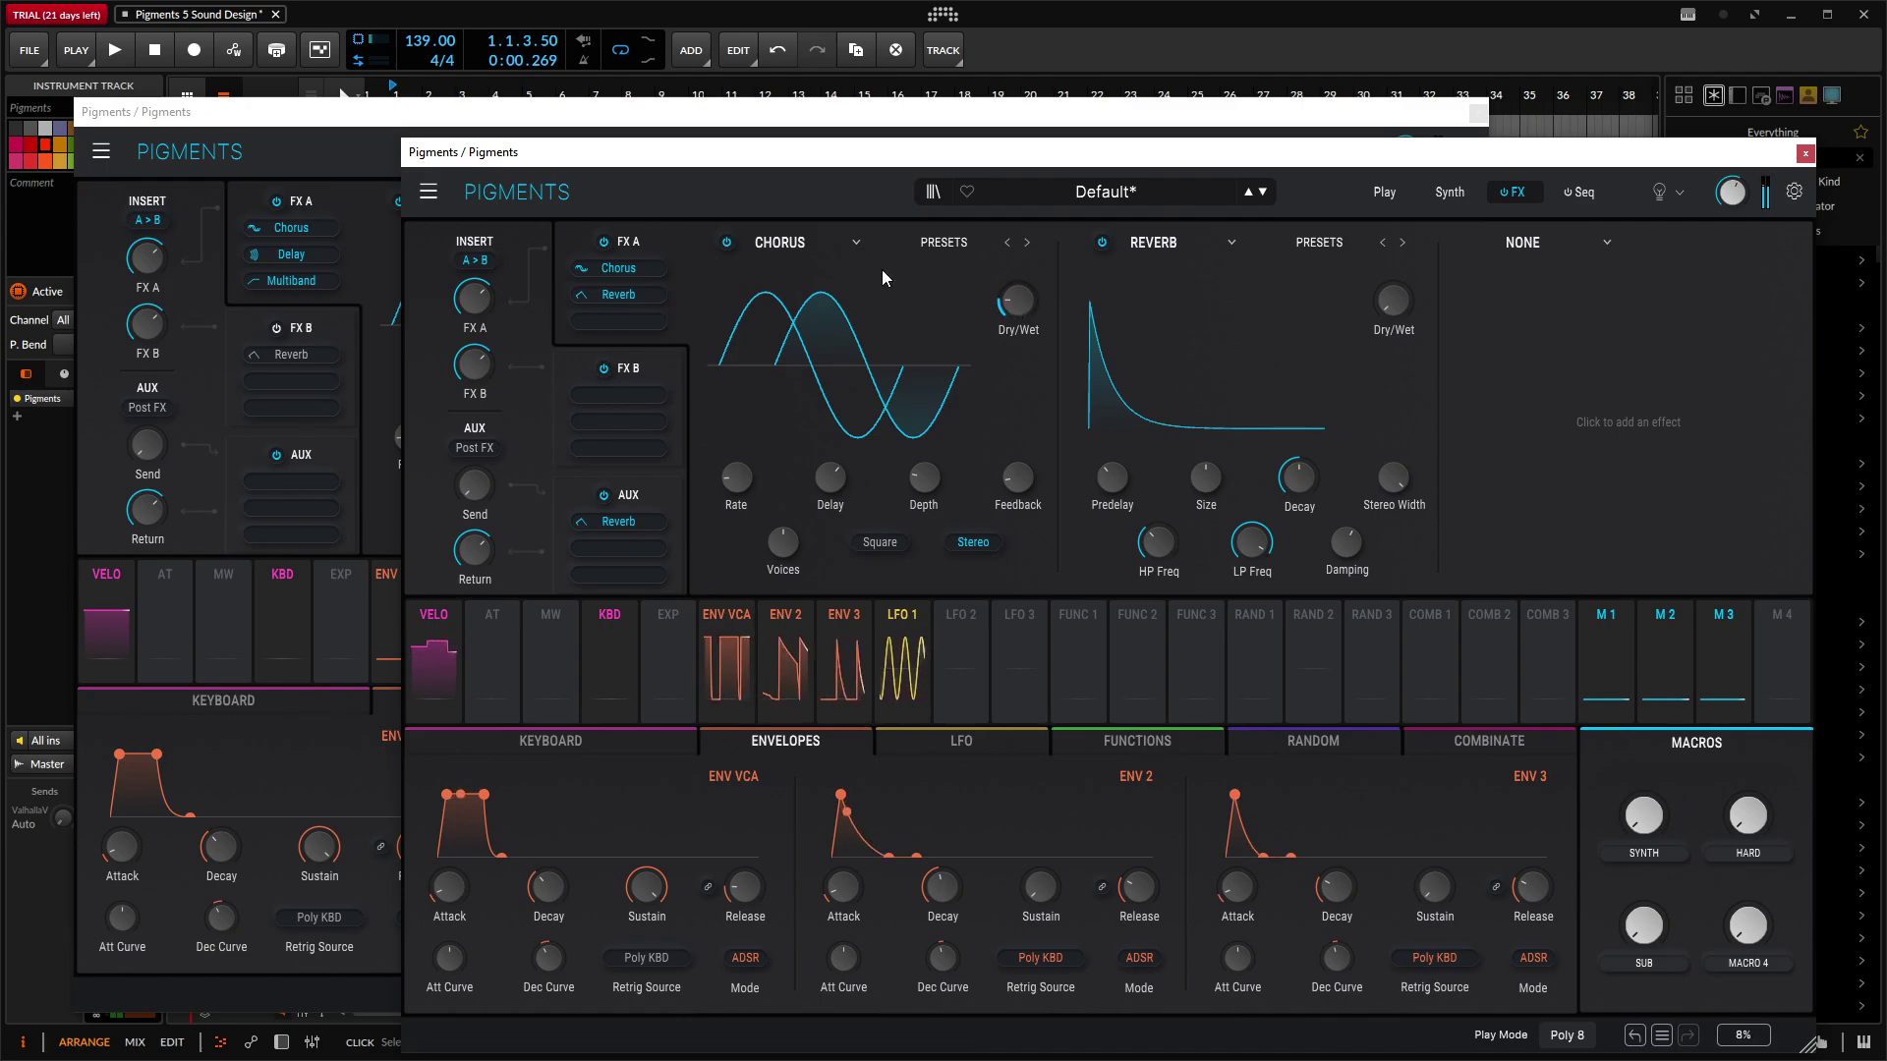
{"action": "left_click", "coordinate": [726, 243]}
{"action": "left_click", "coordinate": [726, 243]}
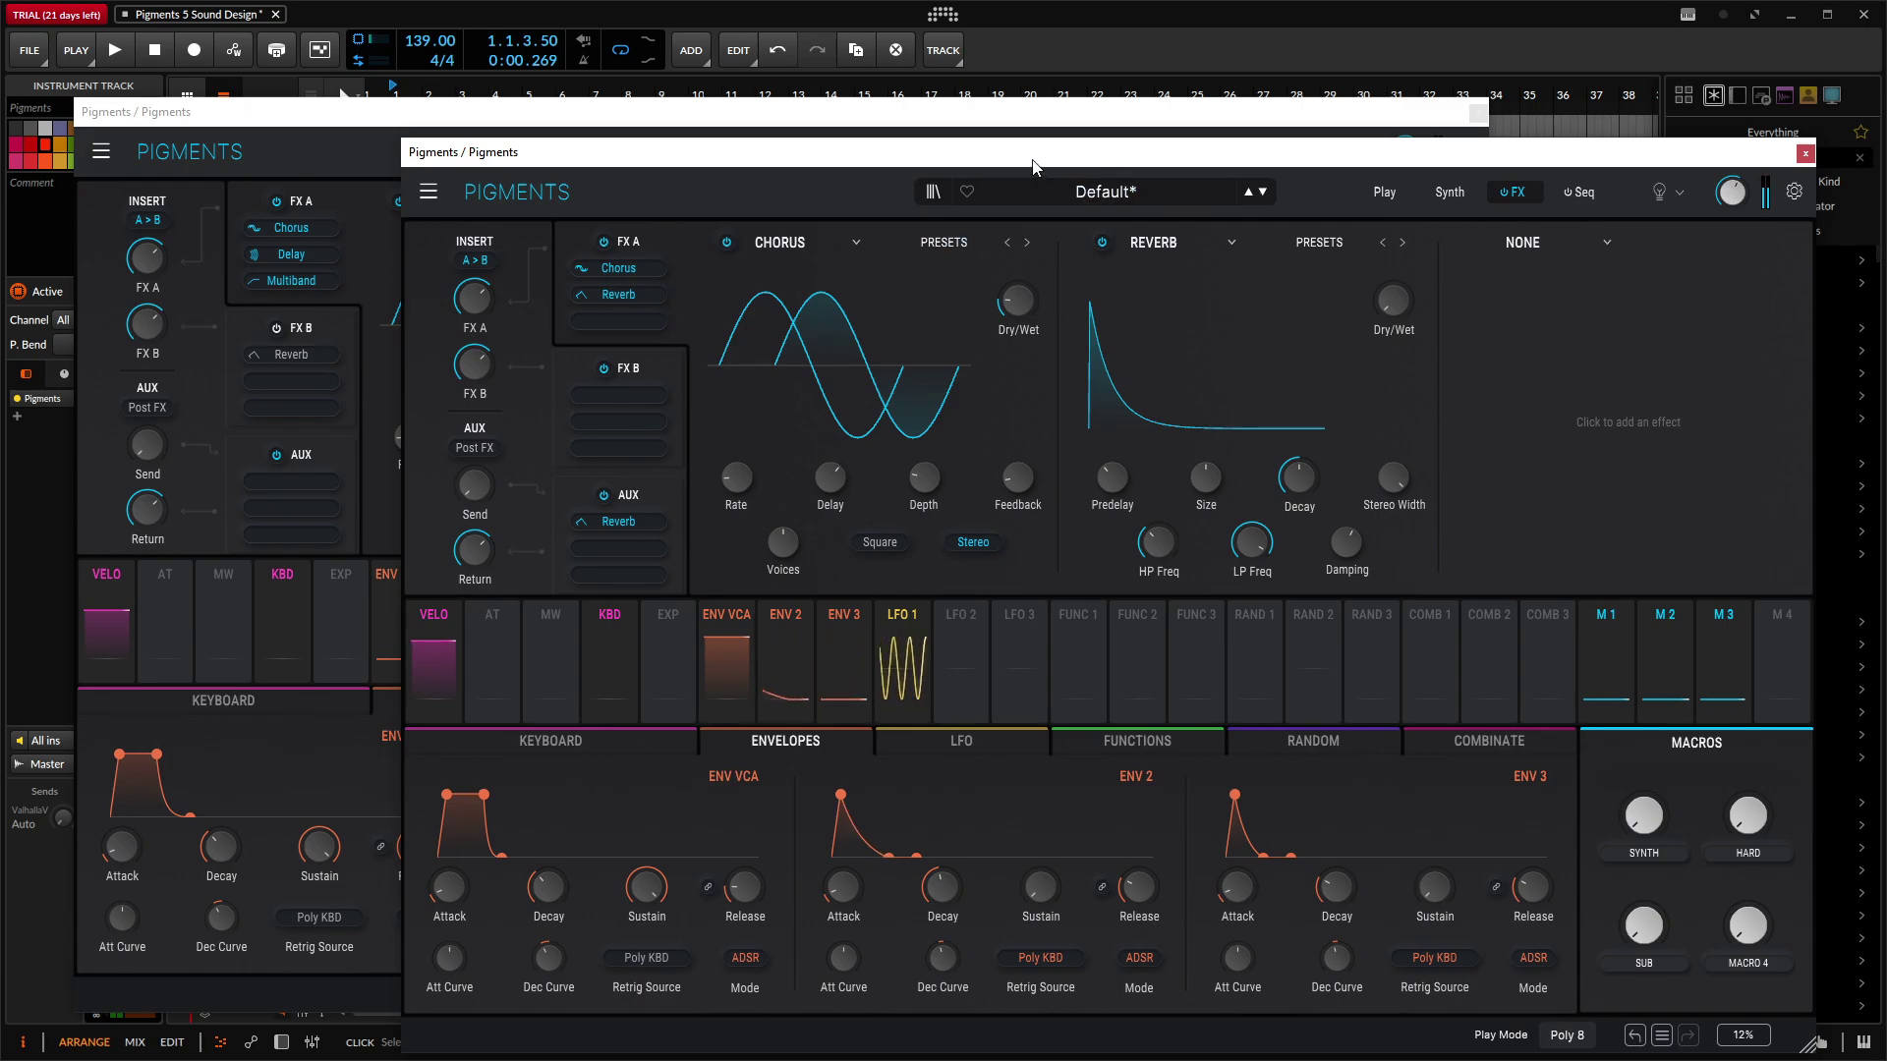
Step: Change the second FX A effect of the Default patch from Reverb to Delay
{"action": "left_click_drag", "start_coordinate": [1031, 162], "coordinate": [846, 379]}
{"action": "left_click", "coordinate": [973, 452]}
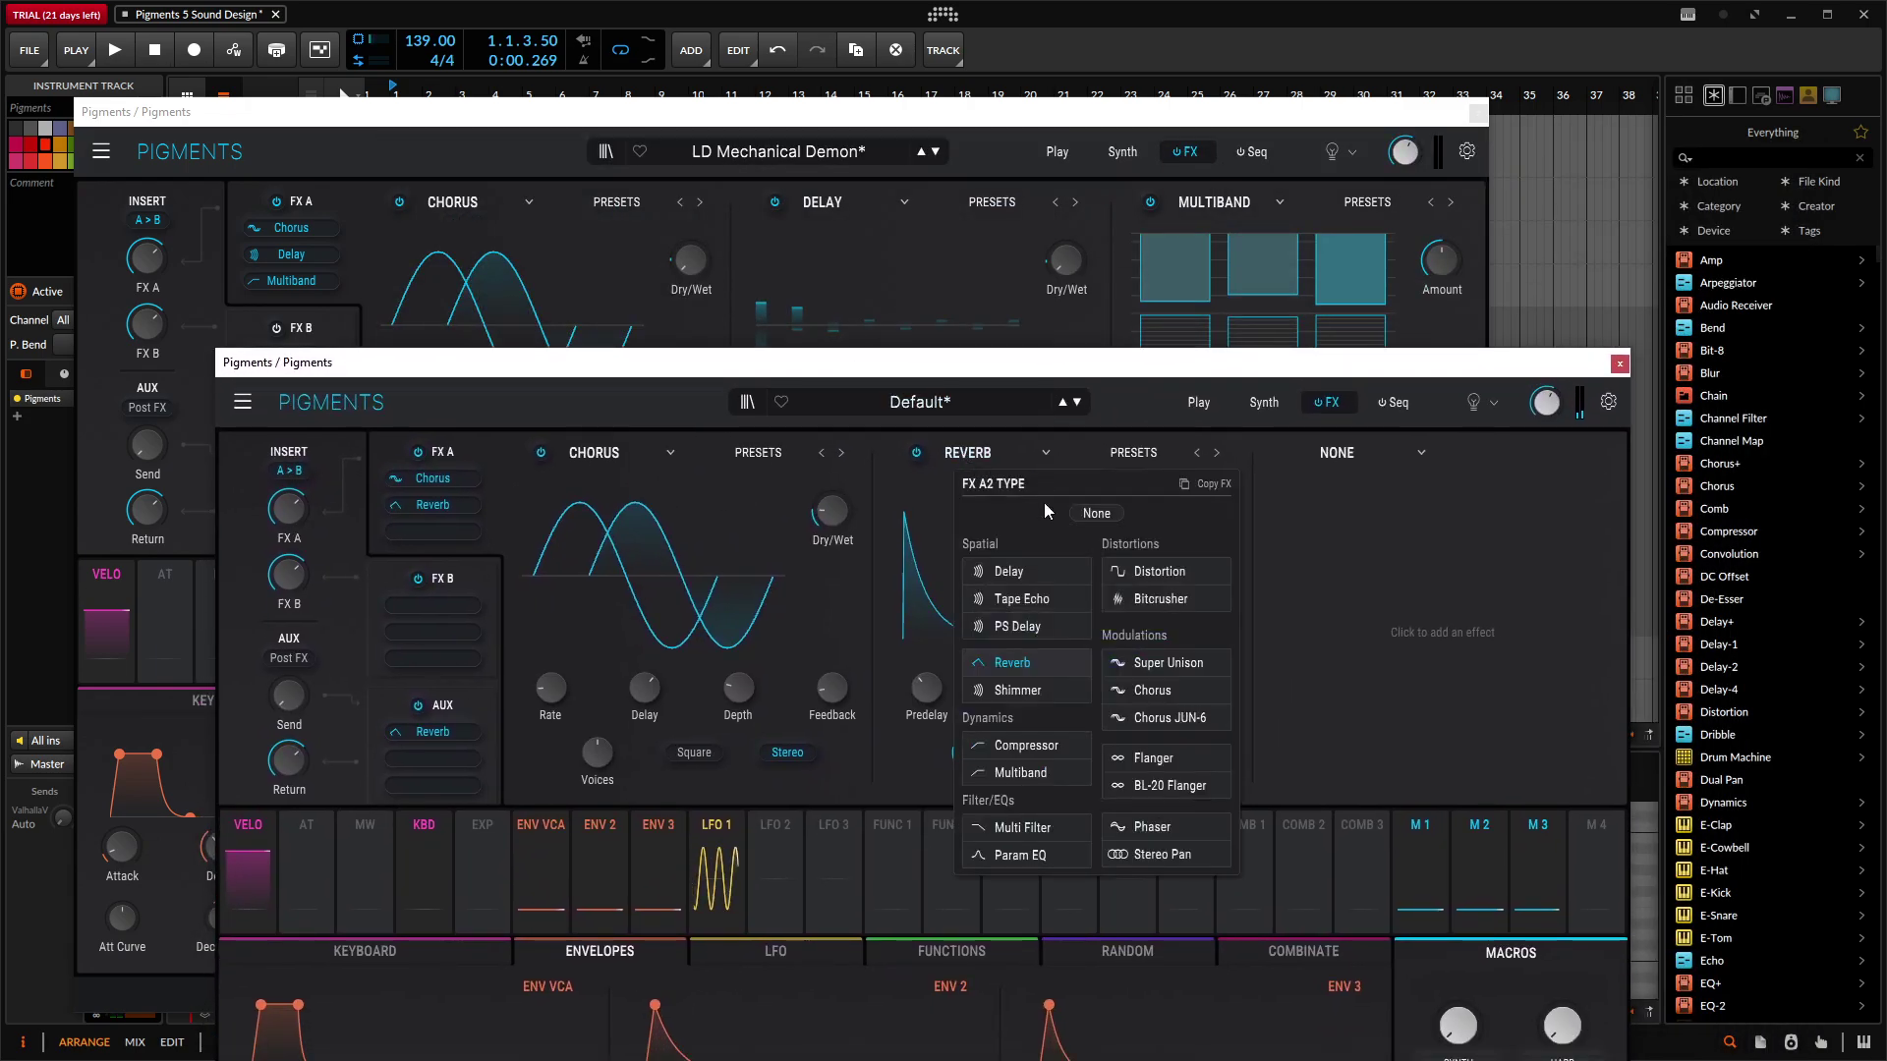
{"action": "left_click", "coordinate": [1045, 578]}
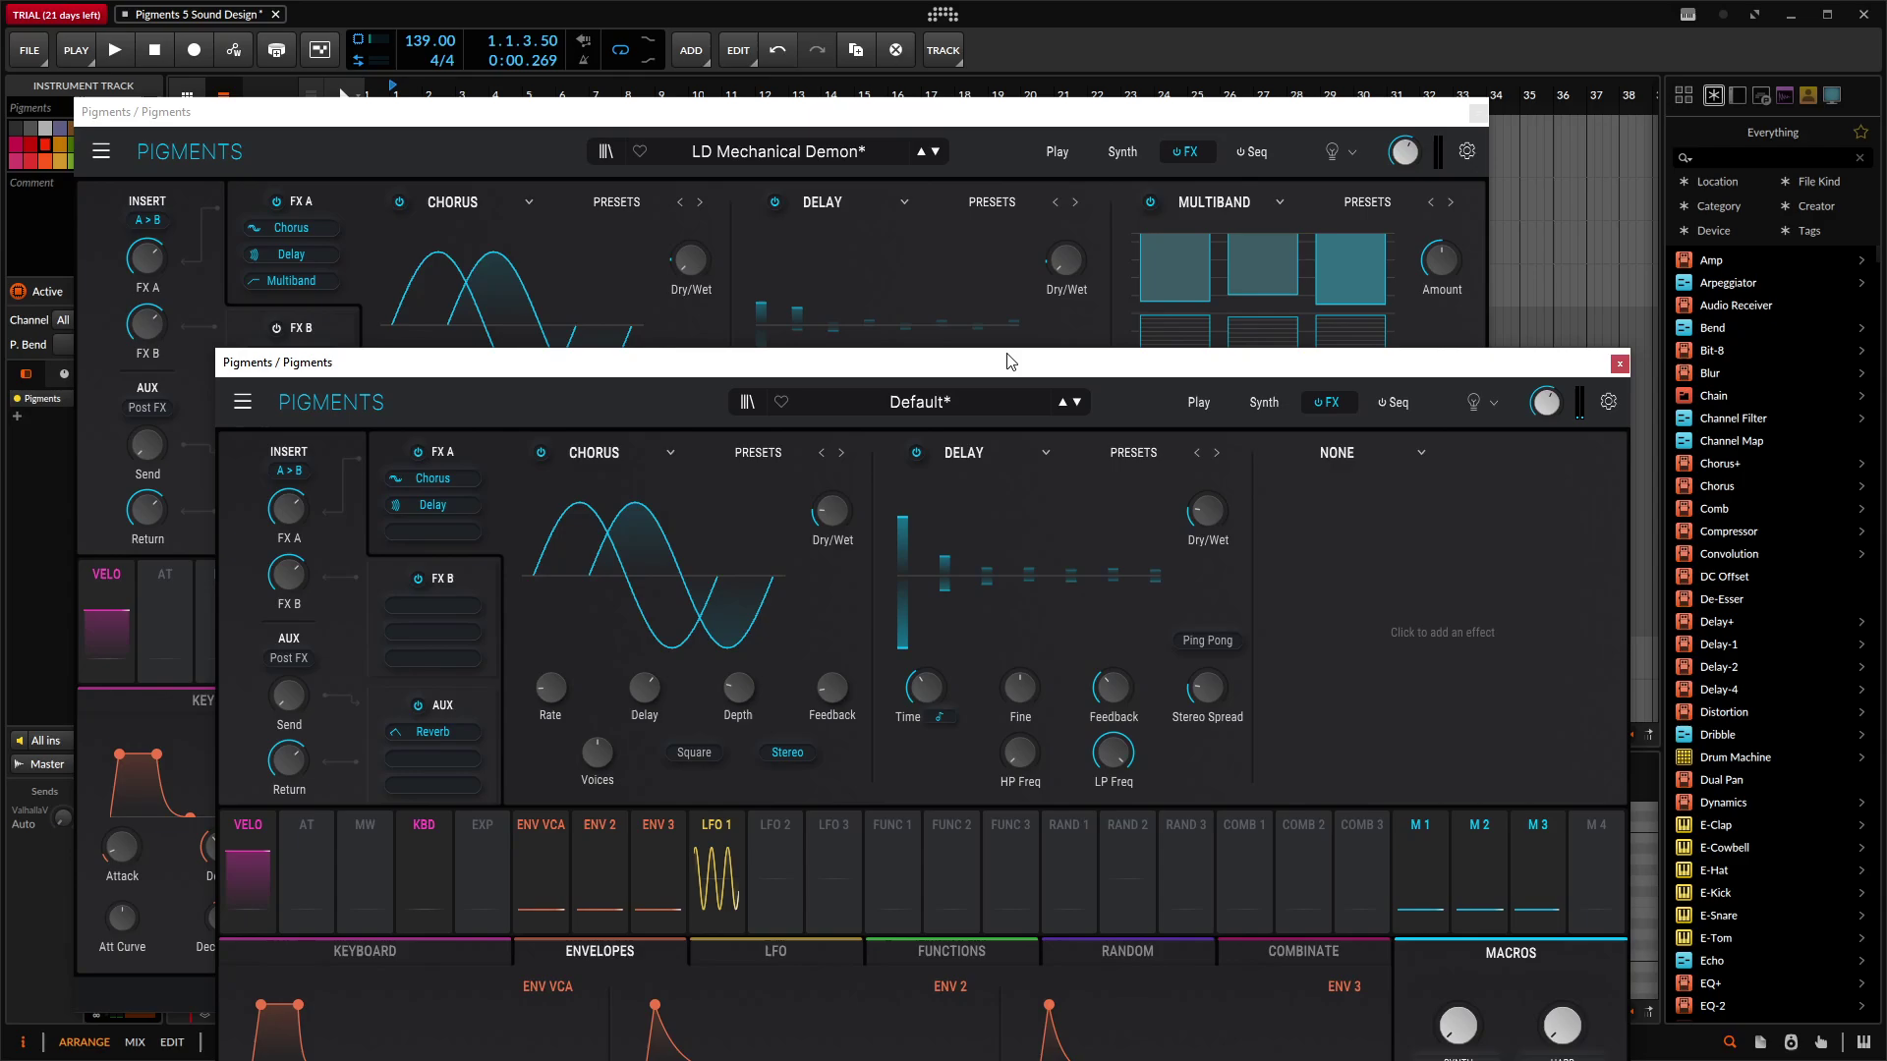
Step: Match the Default patch's Delay to the reference by raising HP Freq and Stereo Spread and enabling Ping Pong
{"action": "left_click_drag", "start_coordinate": [1010, 364], "coordinate": [904, 451]}
{"action": "mouse_move", "coordinate": [1067, 322]}
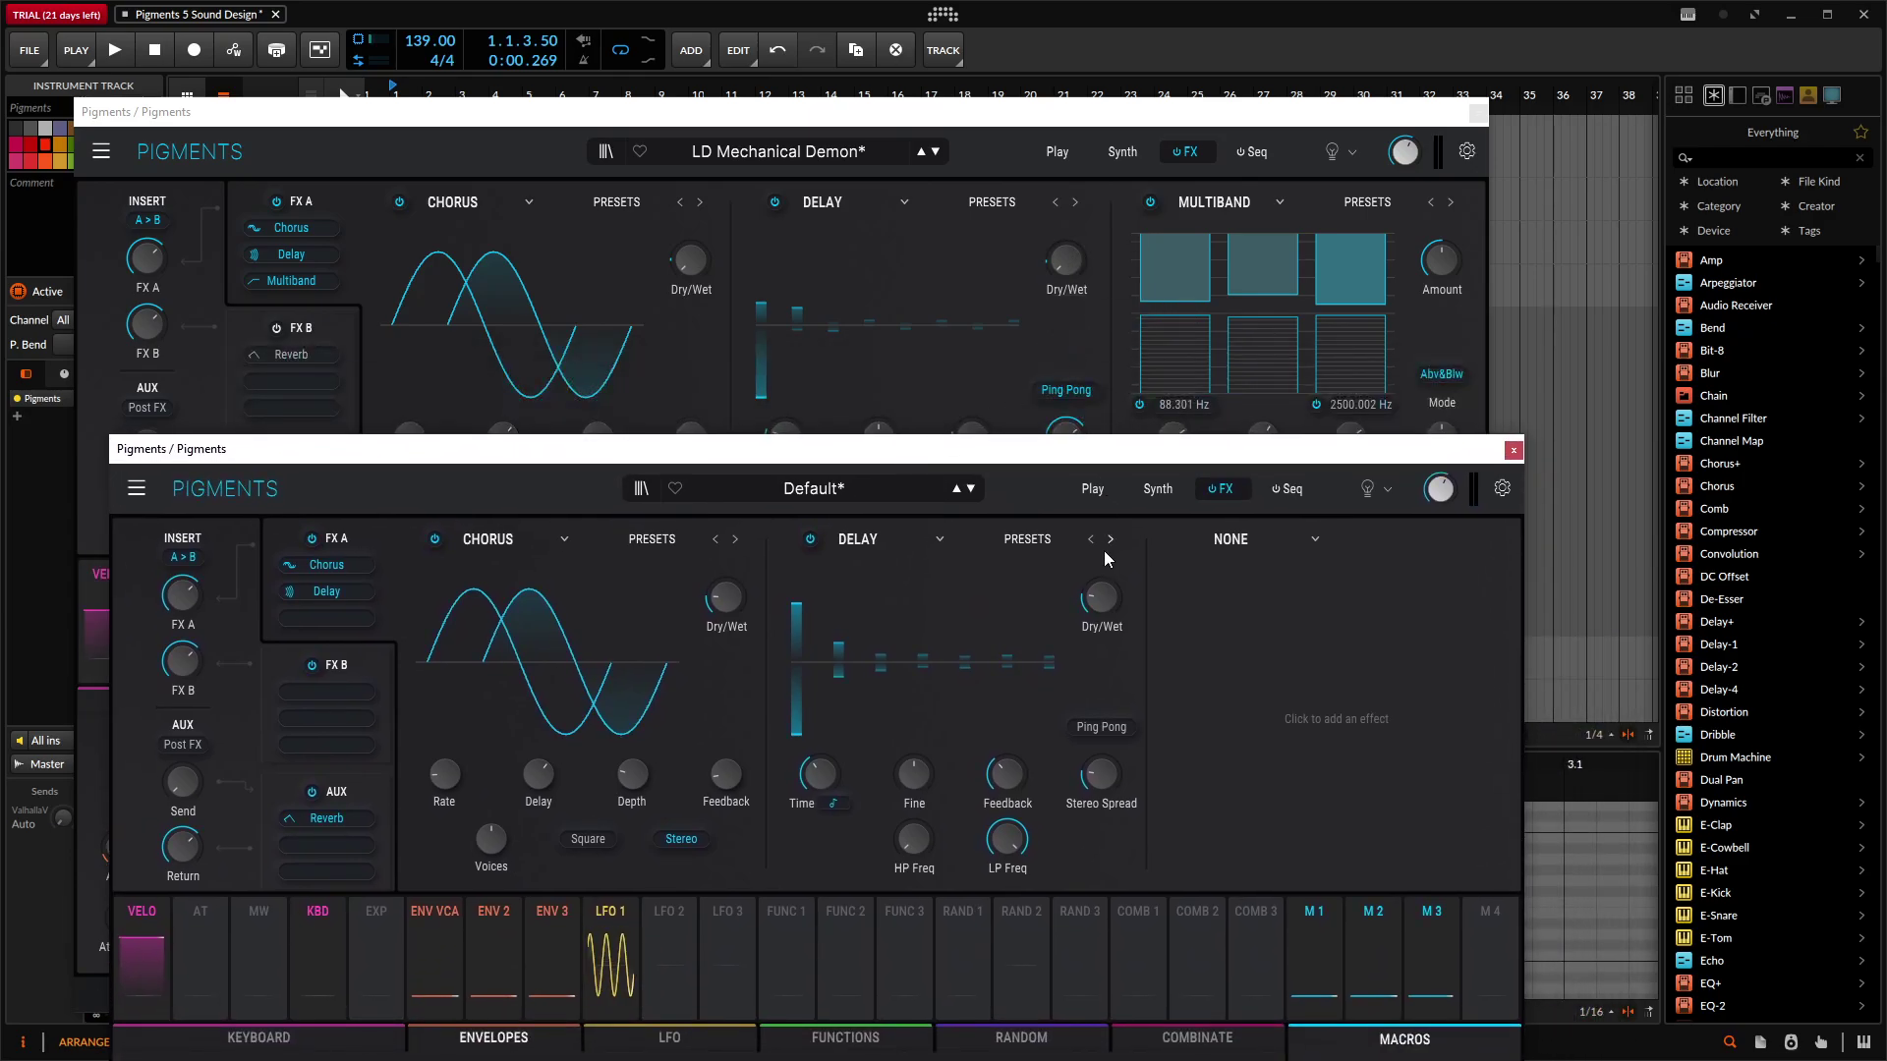
{"action": "left_click_drag", "start_coordinate": [1101, 596], "coordinate": [1100, 597]}
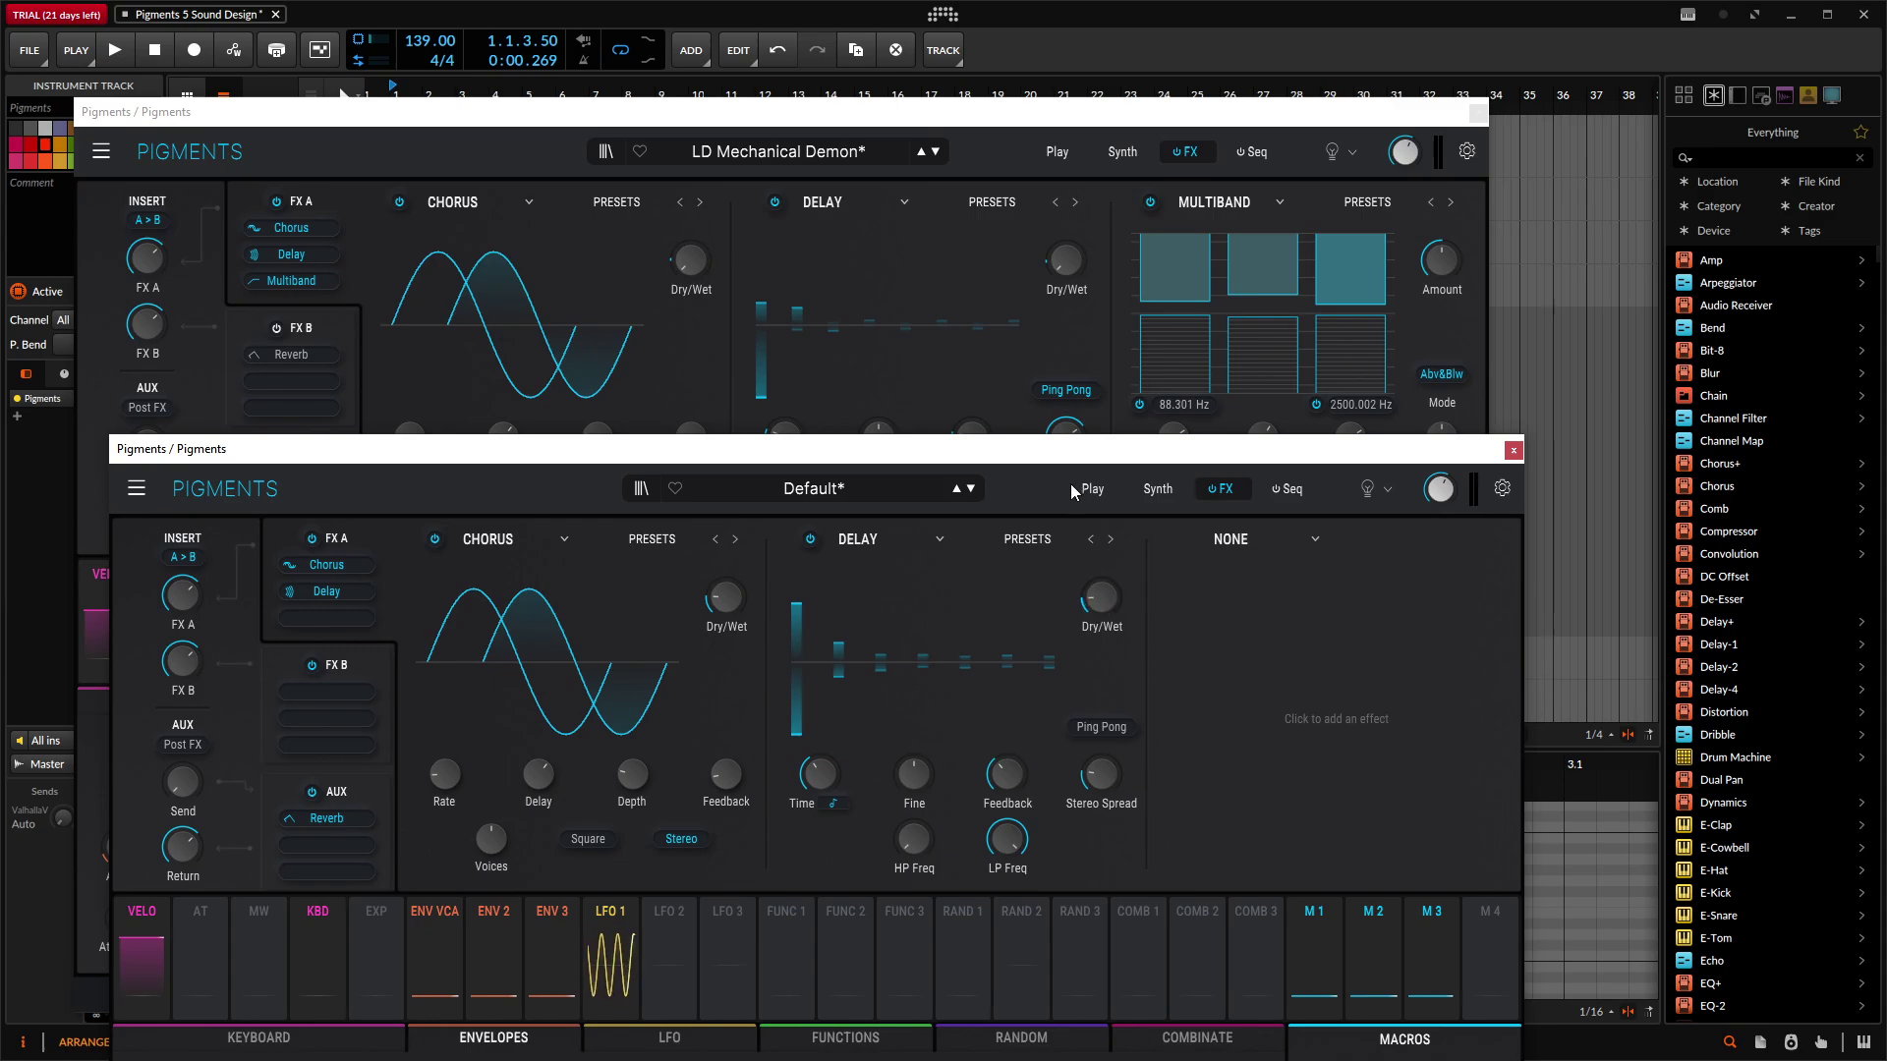
{"action": "left_click_drag", "start_coordinate": [1063, 459], "coordinate": [1087, 599]}
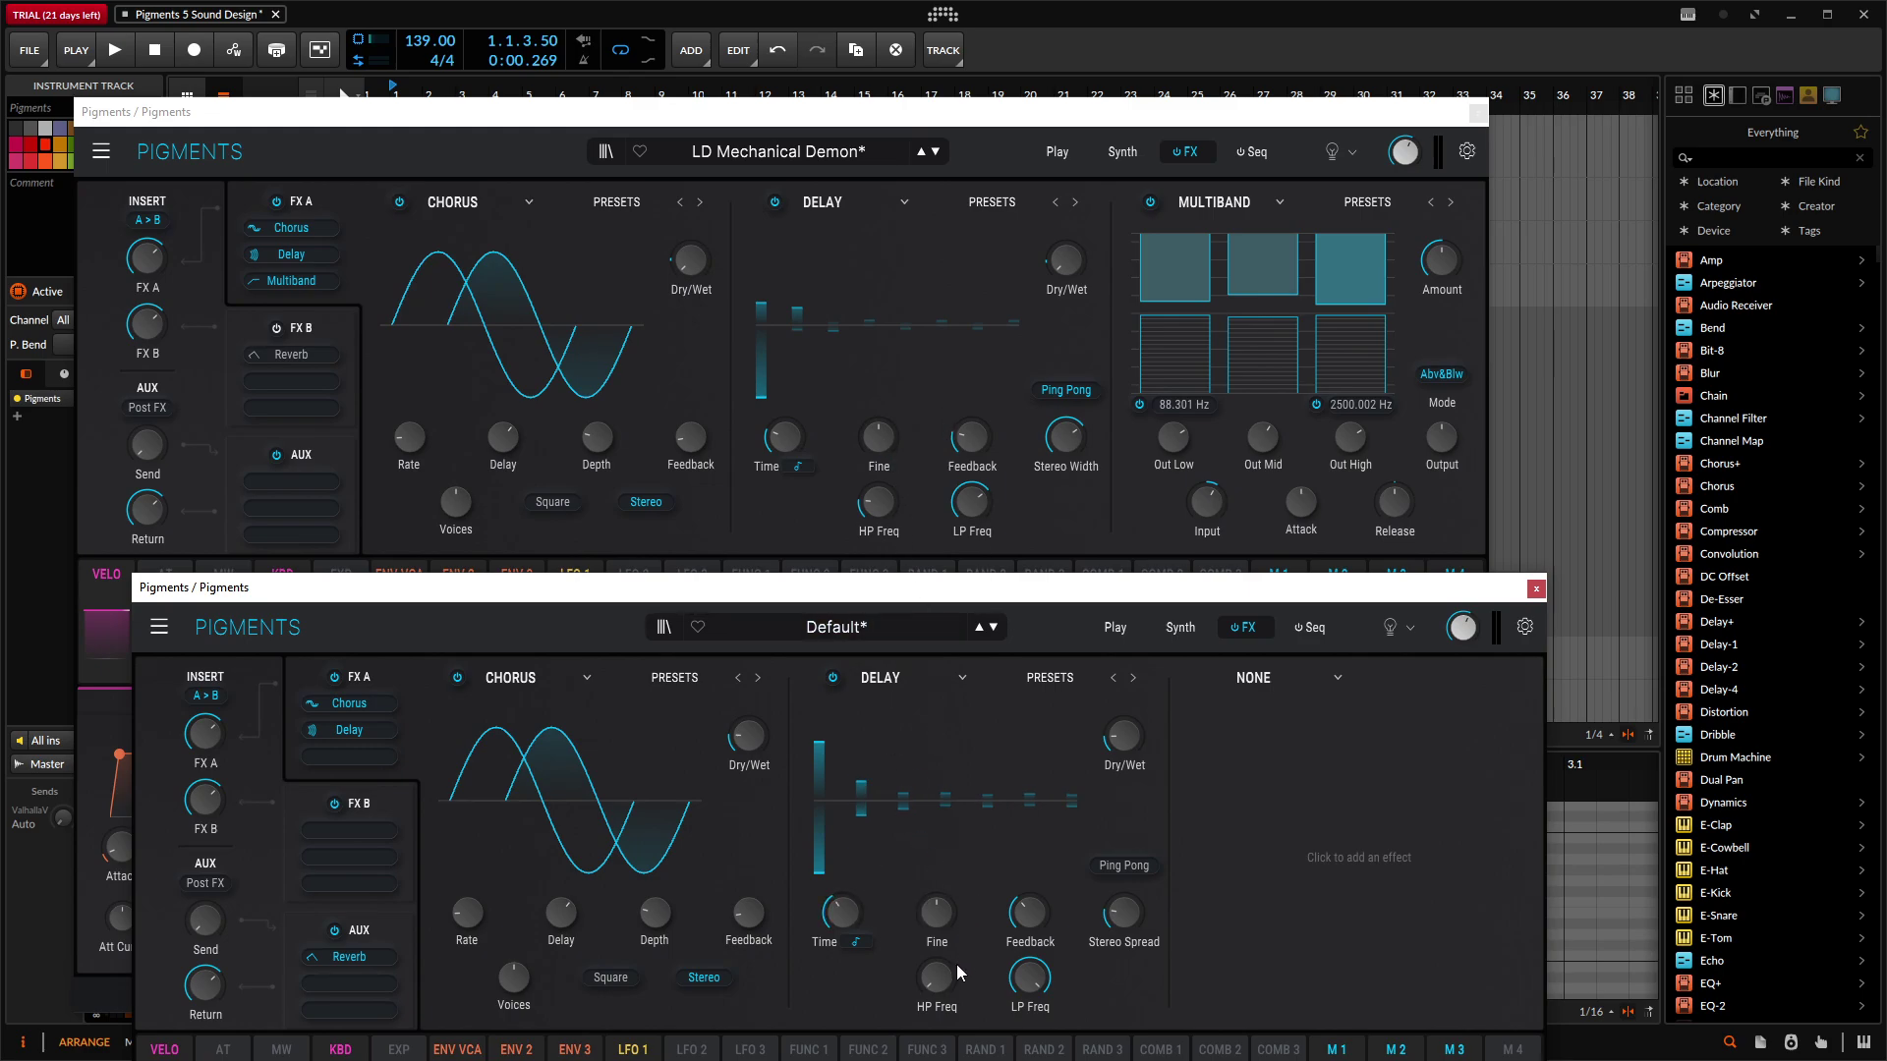
{"action": "left_click_drag", "start_coordinate": [949, 974], "coordinate": [951, 914]}
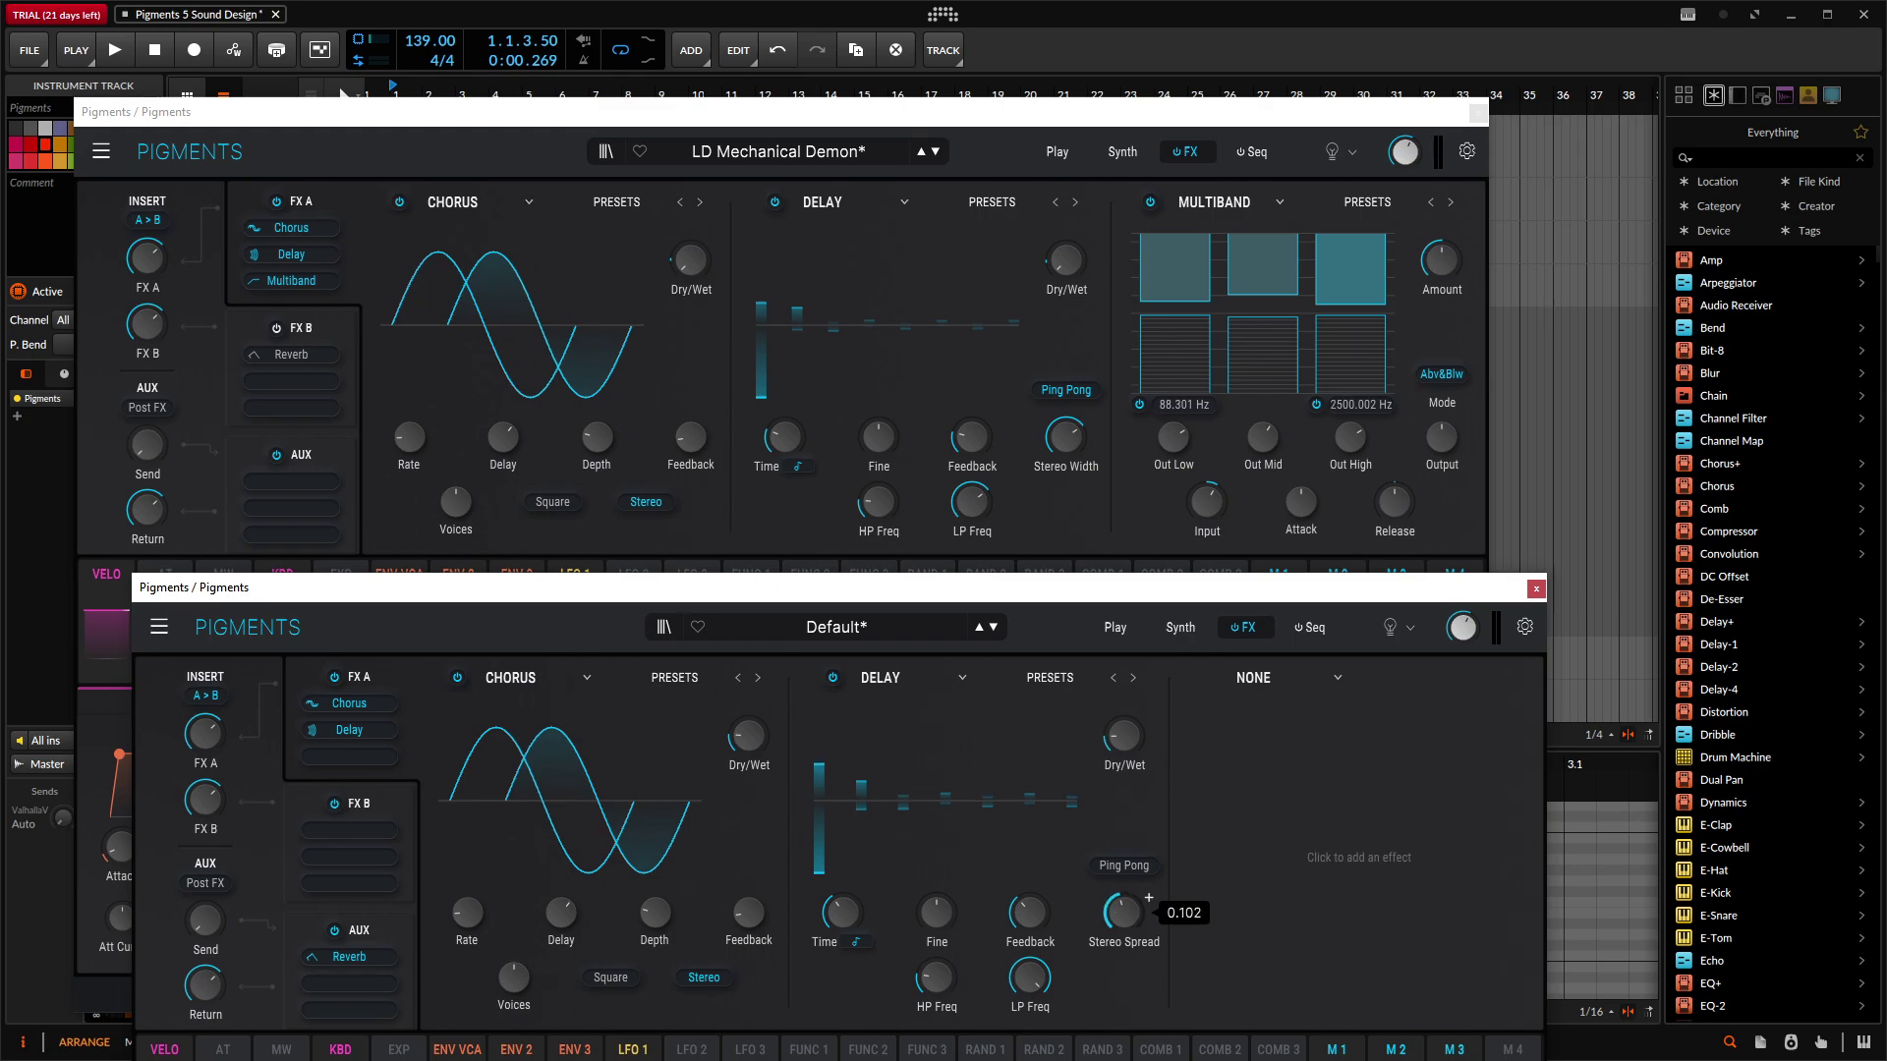
{"action": "left_click", "coordinate": [1148, 866]}
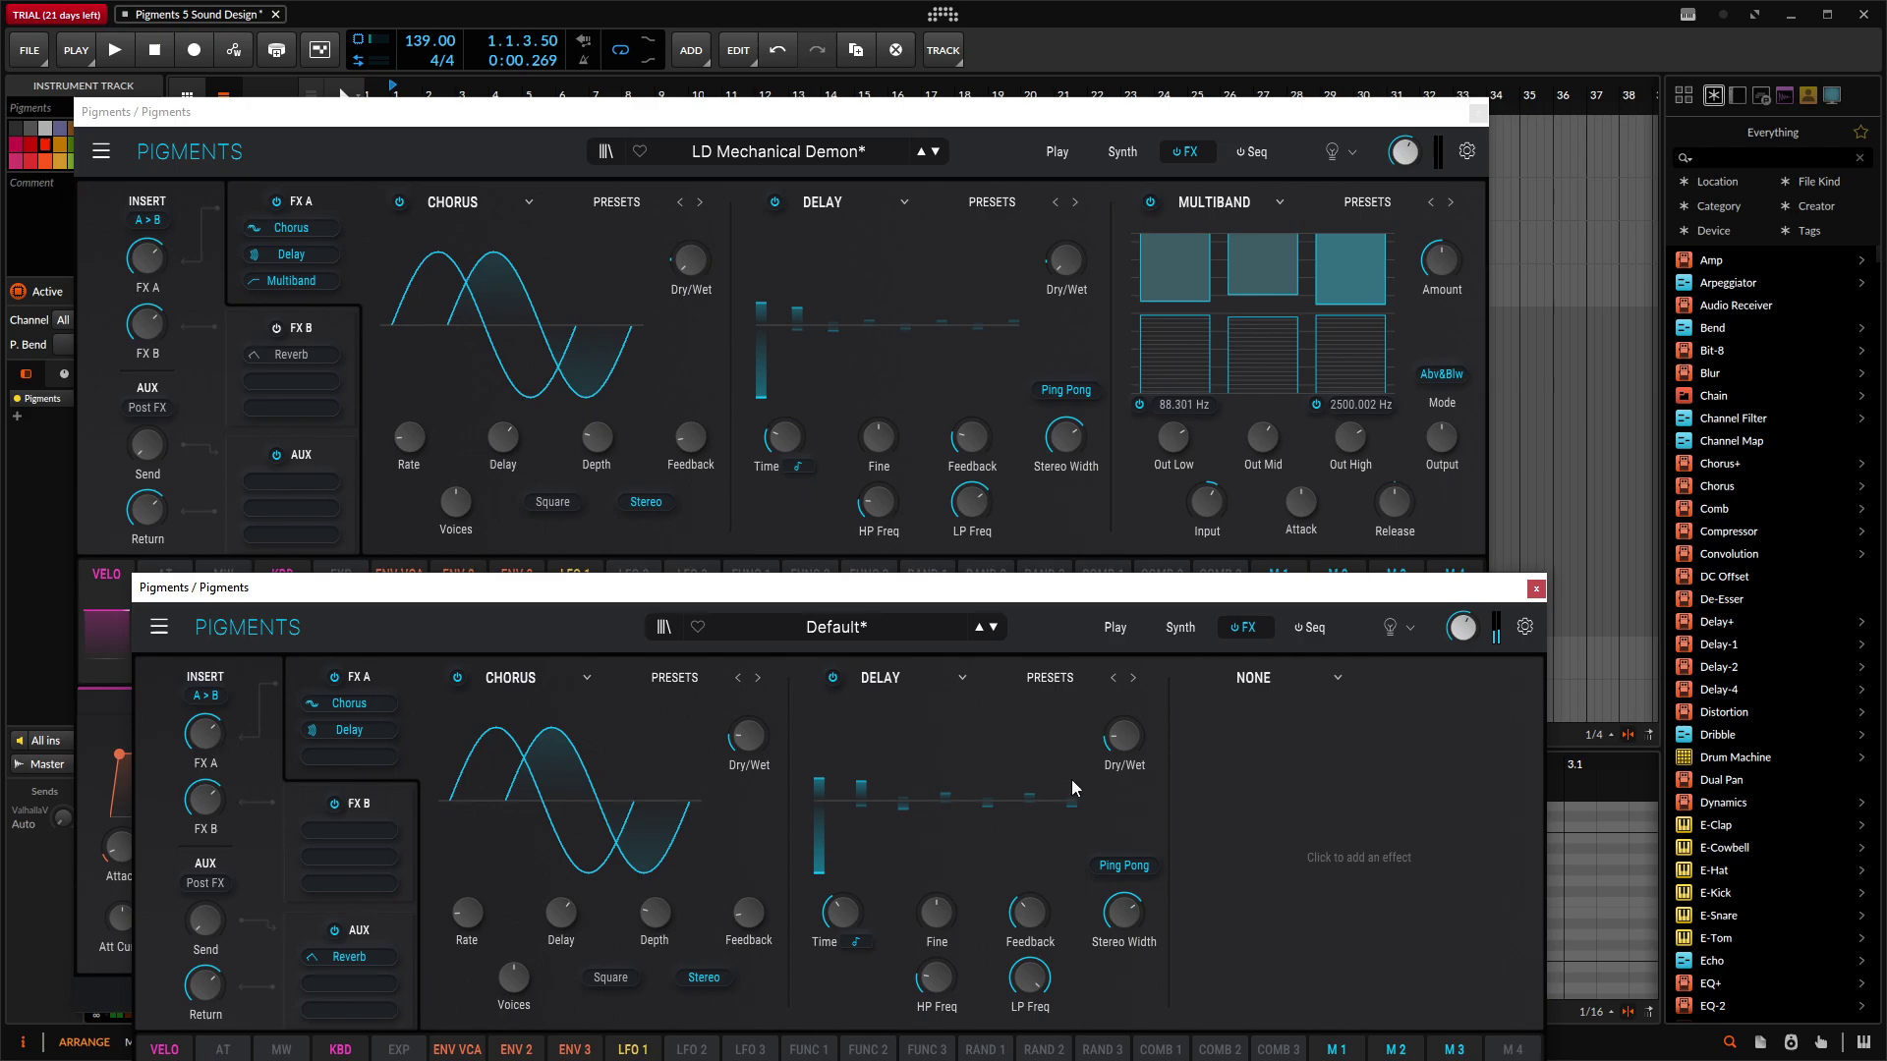
Step: Add a Multiband effect to the empty third FX A slot of the Default patch
{"action": "left_click_drag", "start_coordinate": [1114, 594], "coordinate": [1068, 432]}
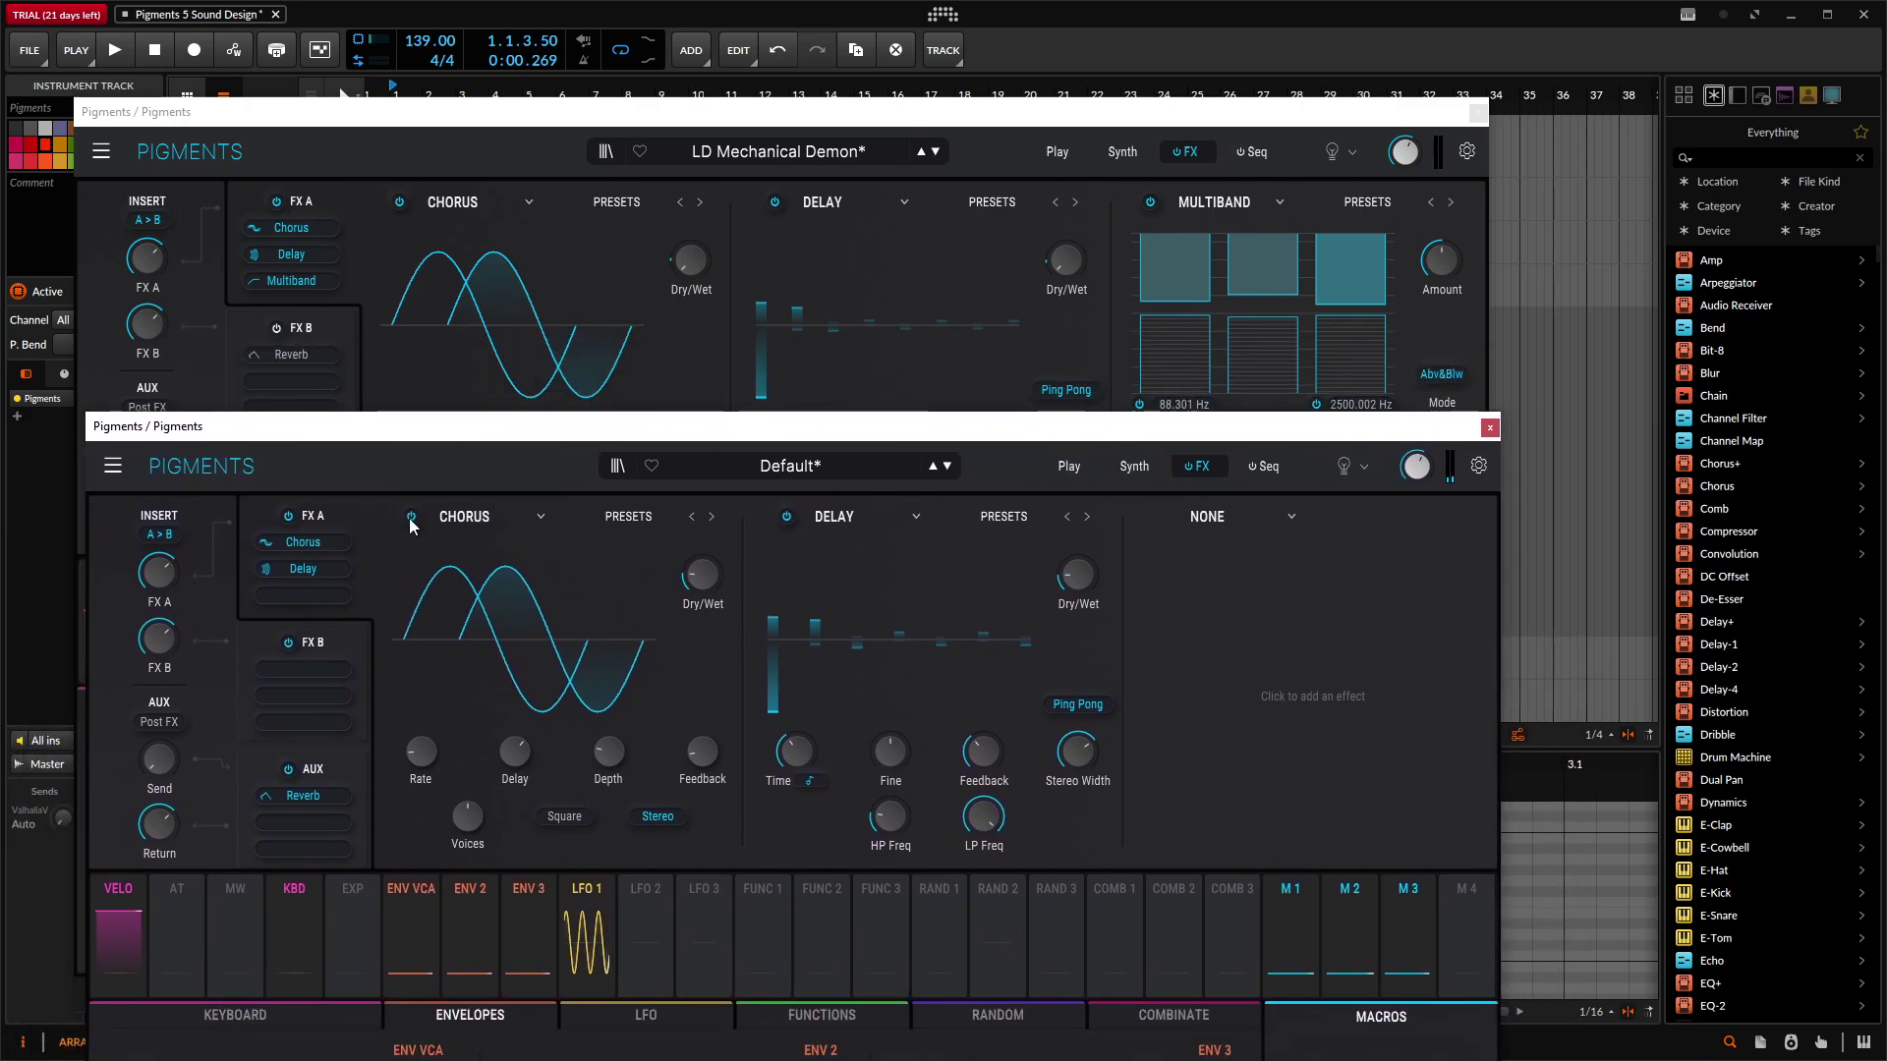
{"action": "left_click", "coordinate": [1246, 575]}
{"action": "left_click", "coordinate": [1287, 837]}
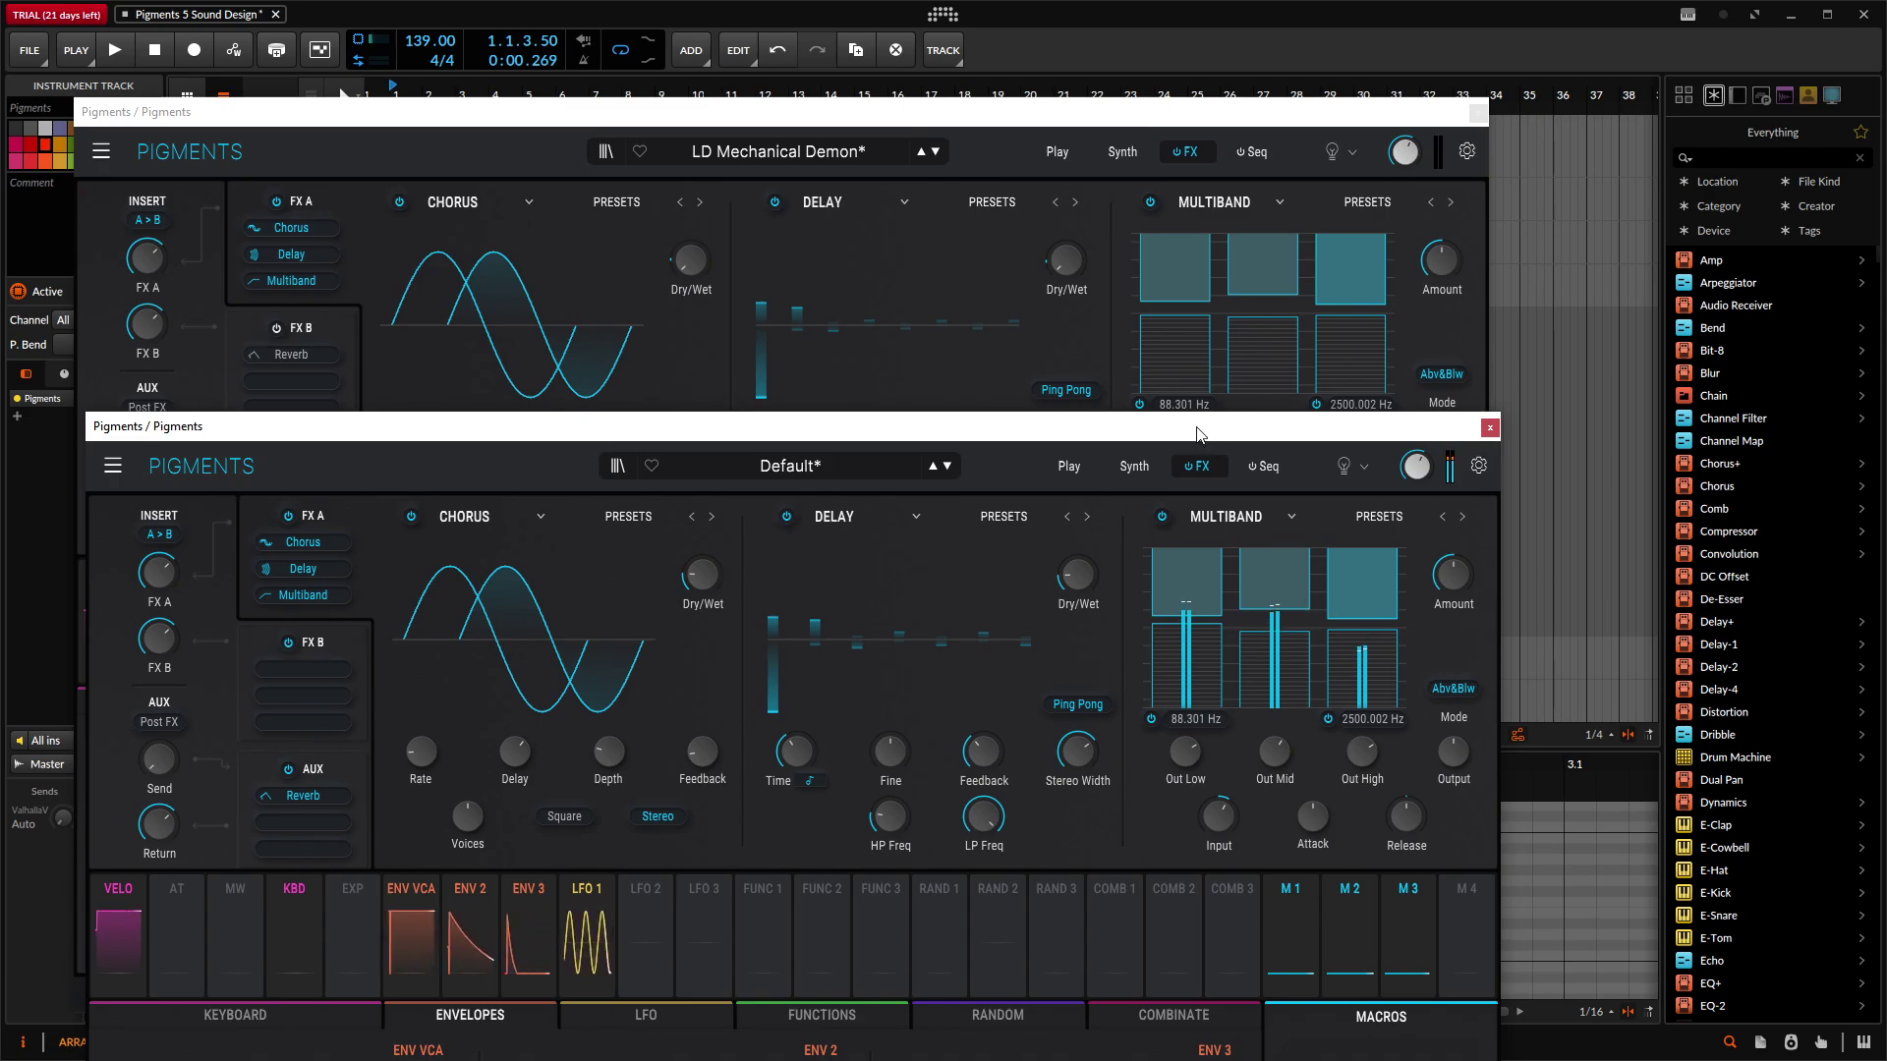
Step: Show the FX B bus of the reference patch and switch it on
{"action": "left_click_drag", "start_coordinate": [1200, 432], "coordinate": [1472, 483]}
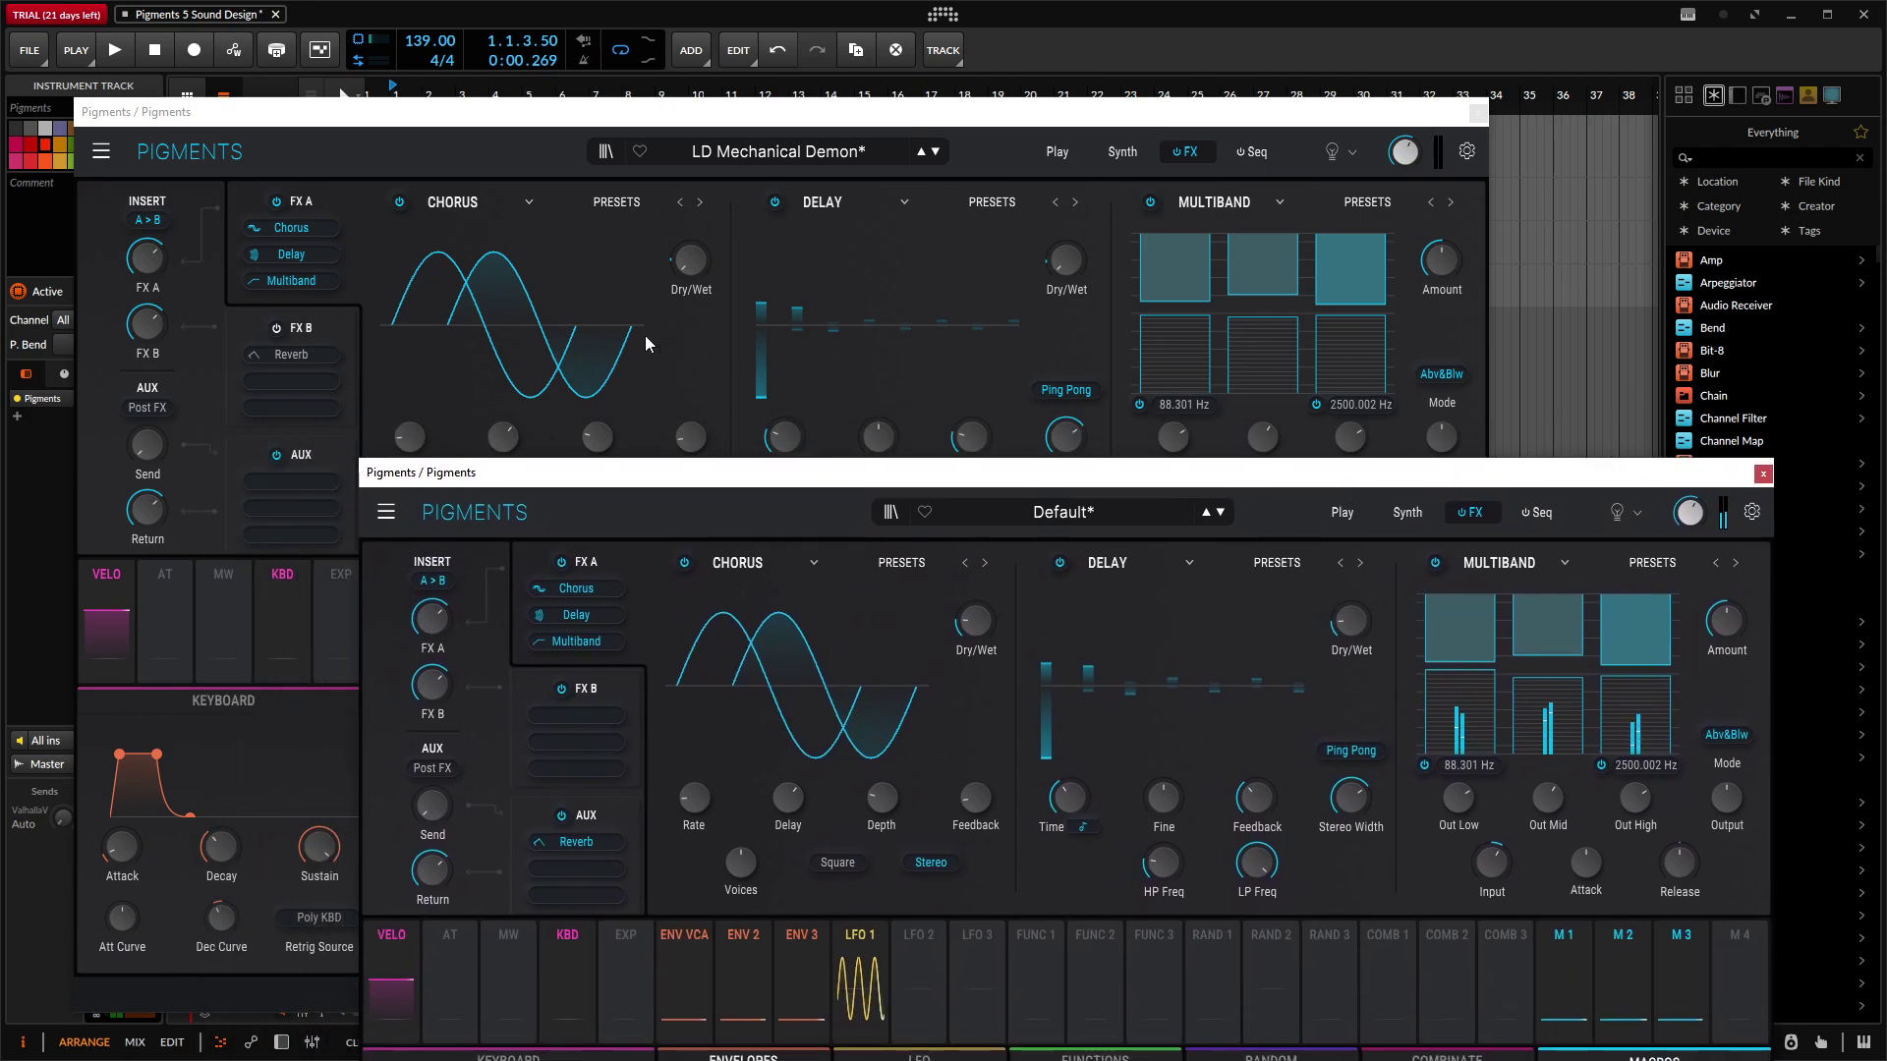
{"action": "left_click", "coordinate": [327, 327]}
{"action": "left_click", "coordinate": [275, 329]}
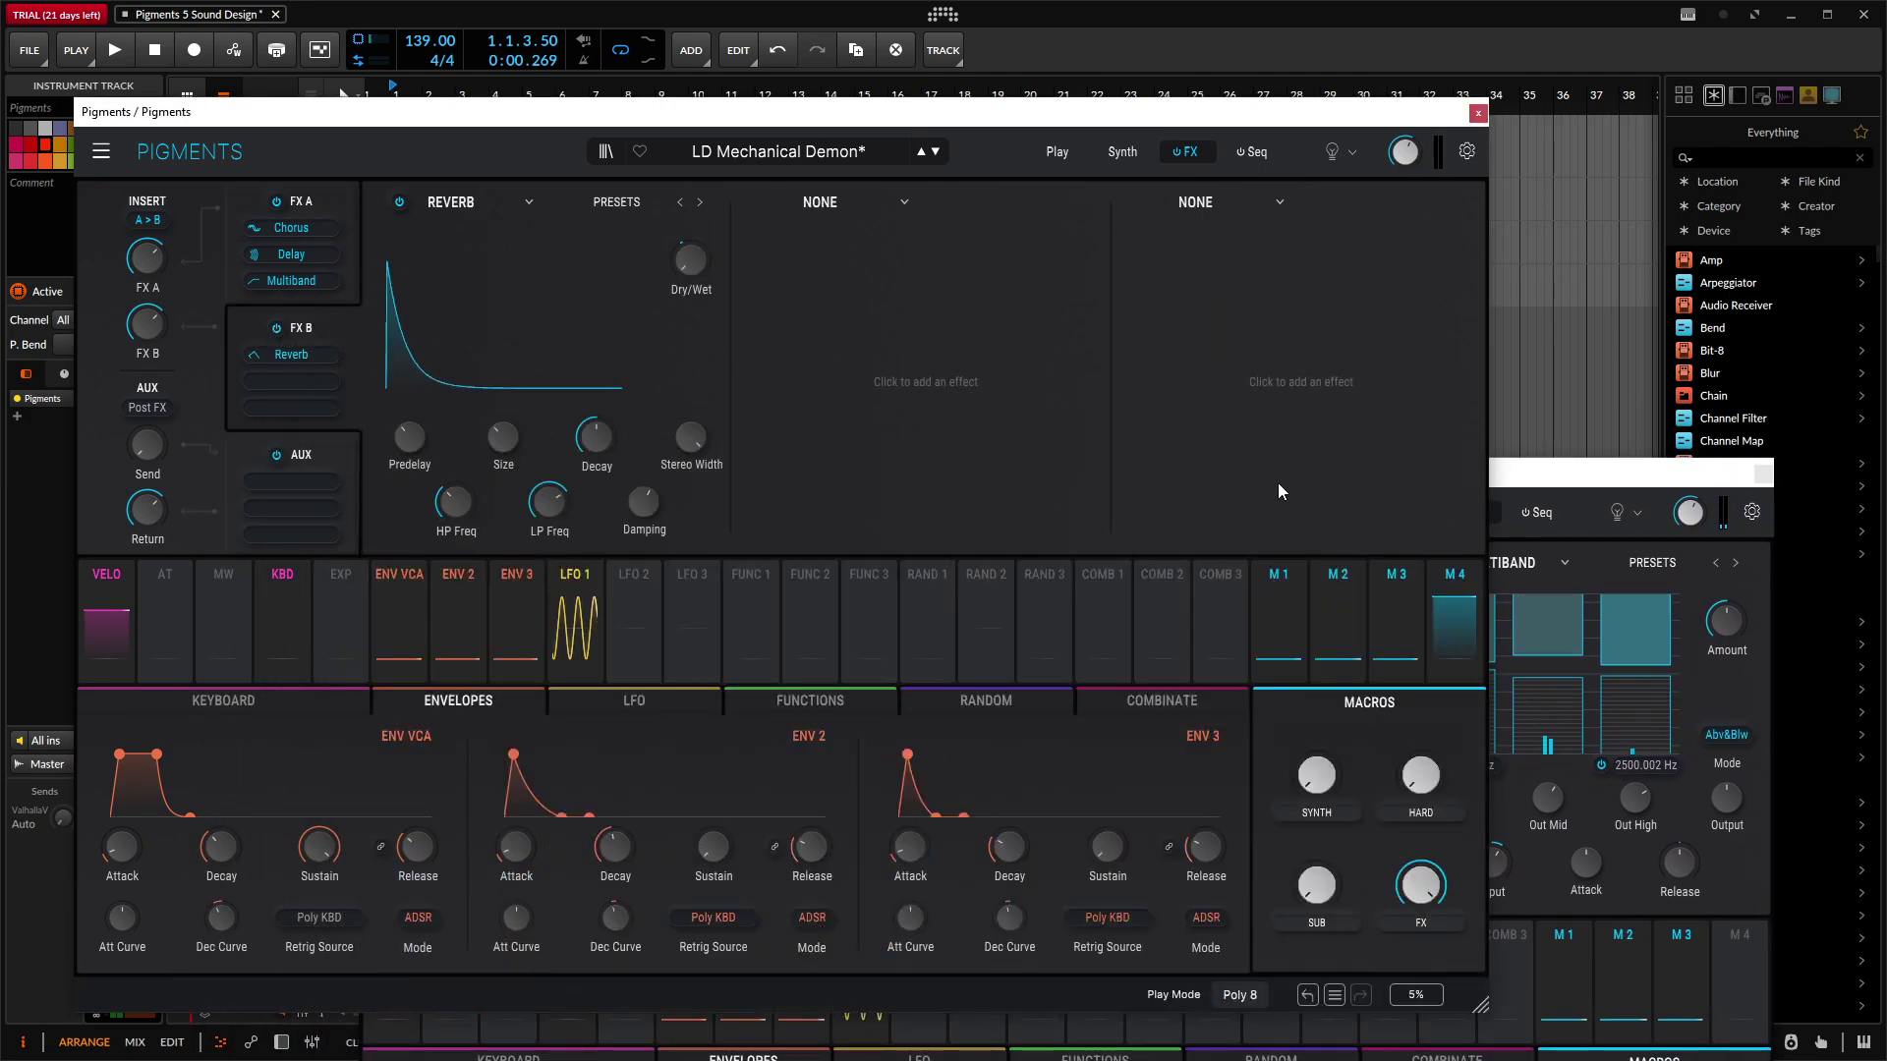
Step: Add a Reverb to the first FX B slot of the Default patch and compare its settings with the reference patch
{"action": "left_click_drag", "start_coordinate": [1532, 478], "coordinate": [1526, 156]}
{"action": "left_click", "coordinate": [579, 367]}
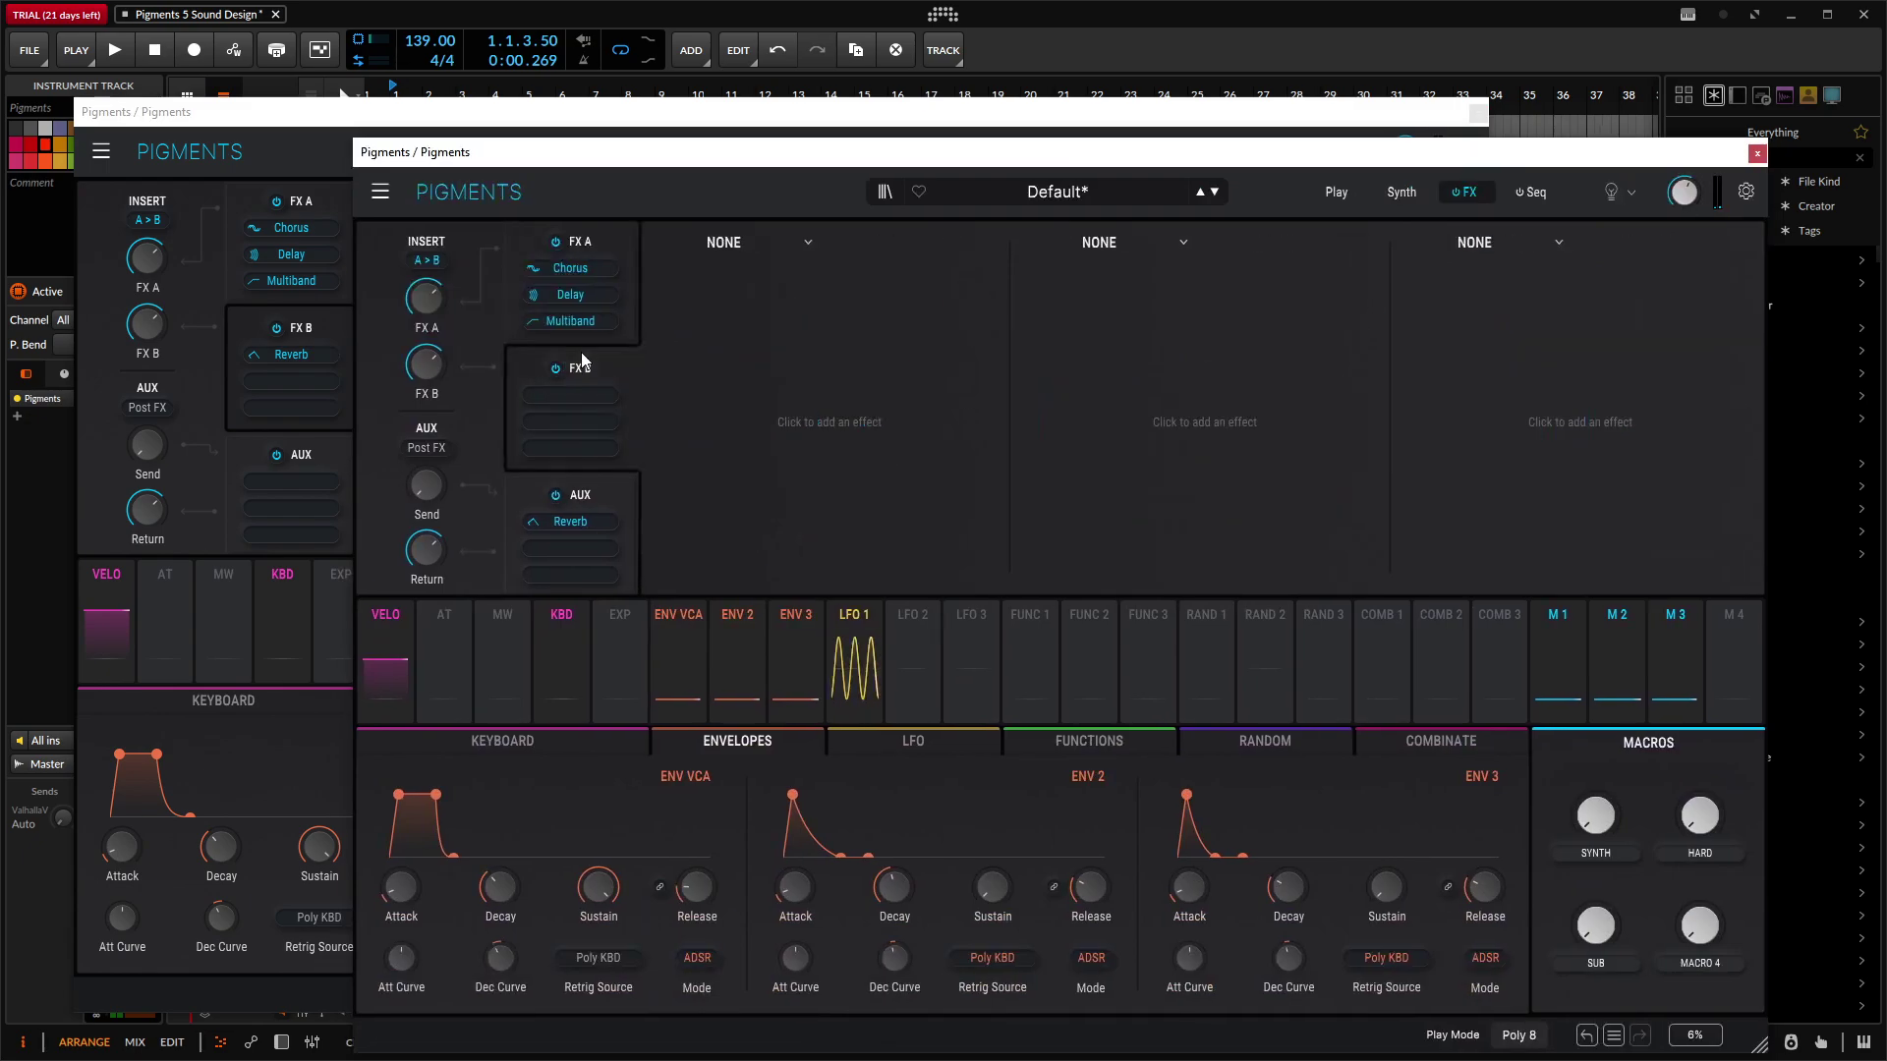
{"action": "left_click", "coordinate": [722, 241]}
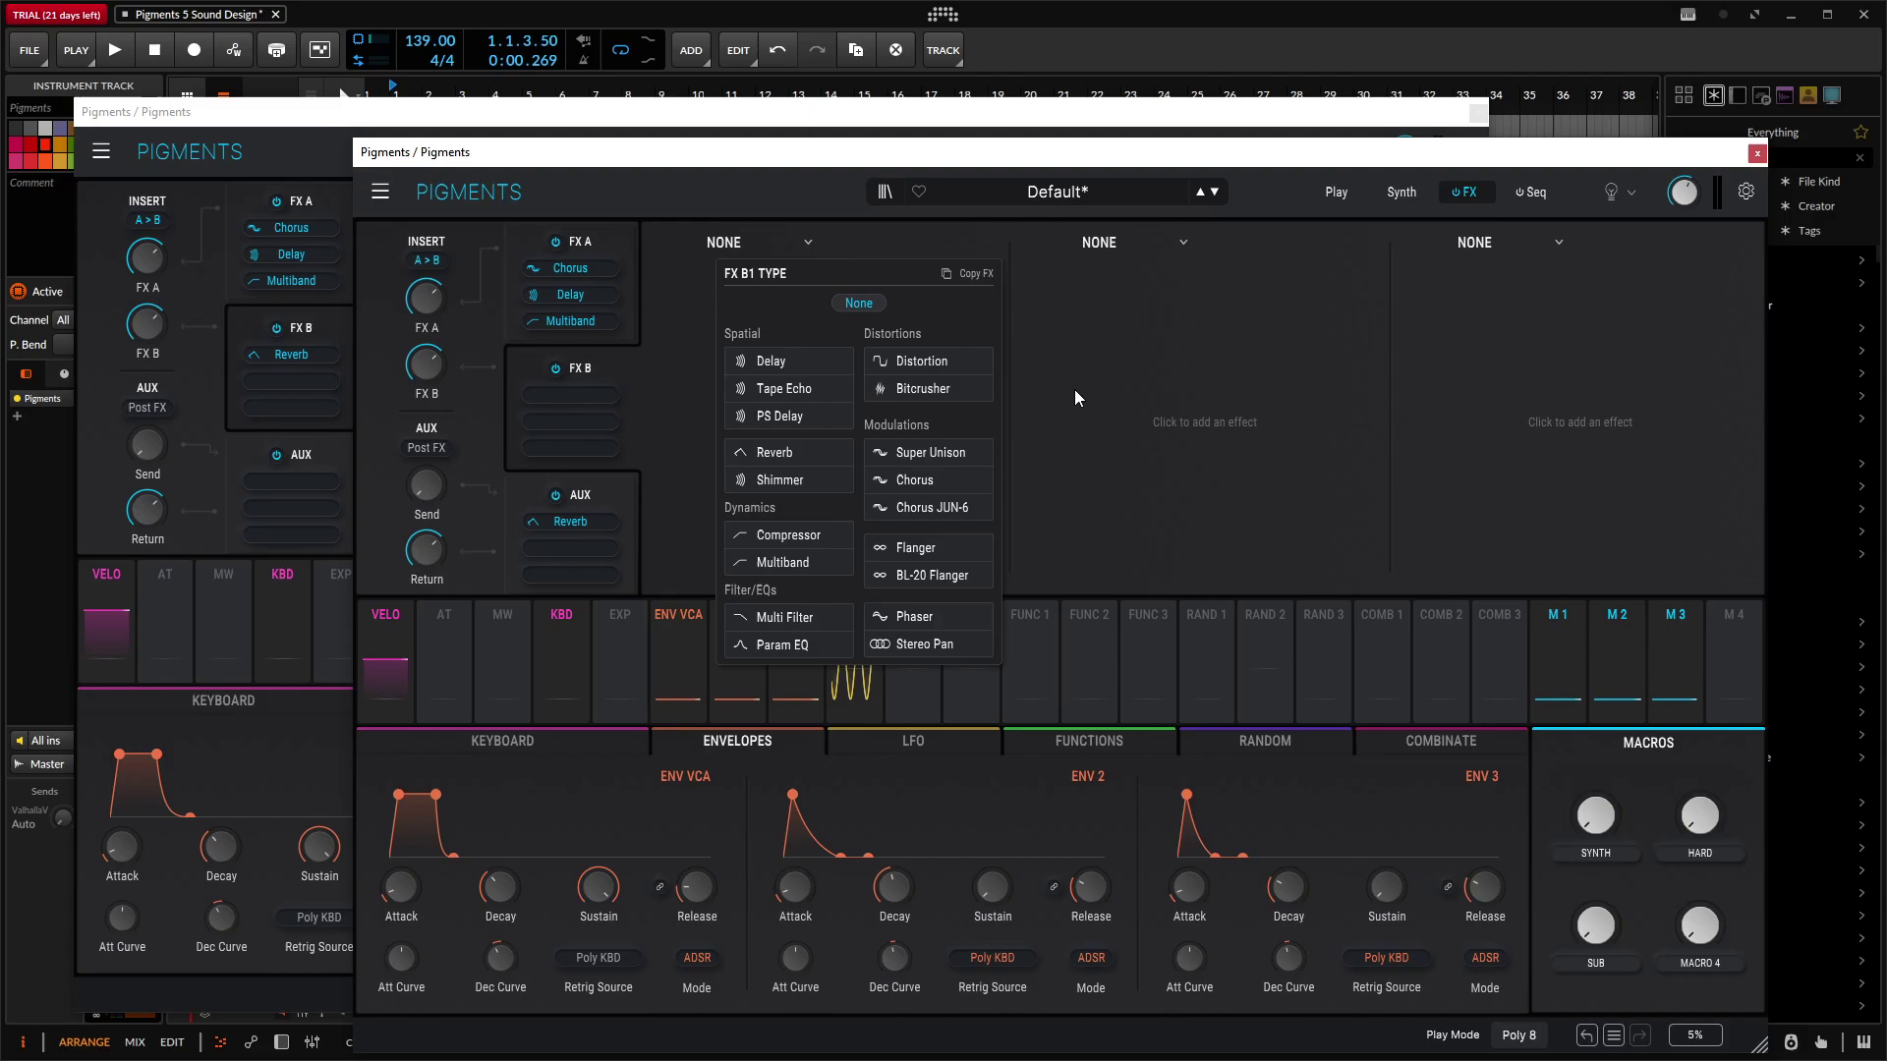
{"action": "left_click", "coordinate": [792, 458]}
{"action": "left_click_drag", "start_coordinate": [791, 165], "coordinate": [902, 399]}
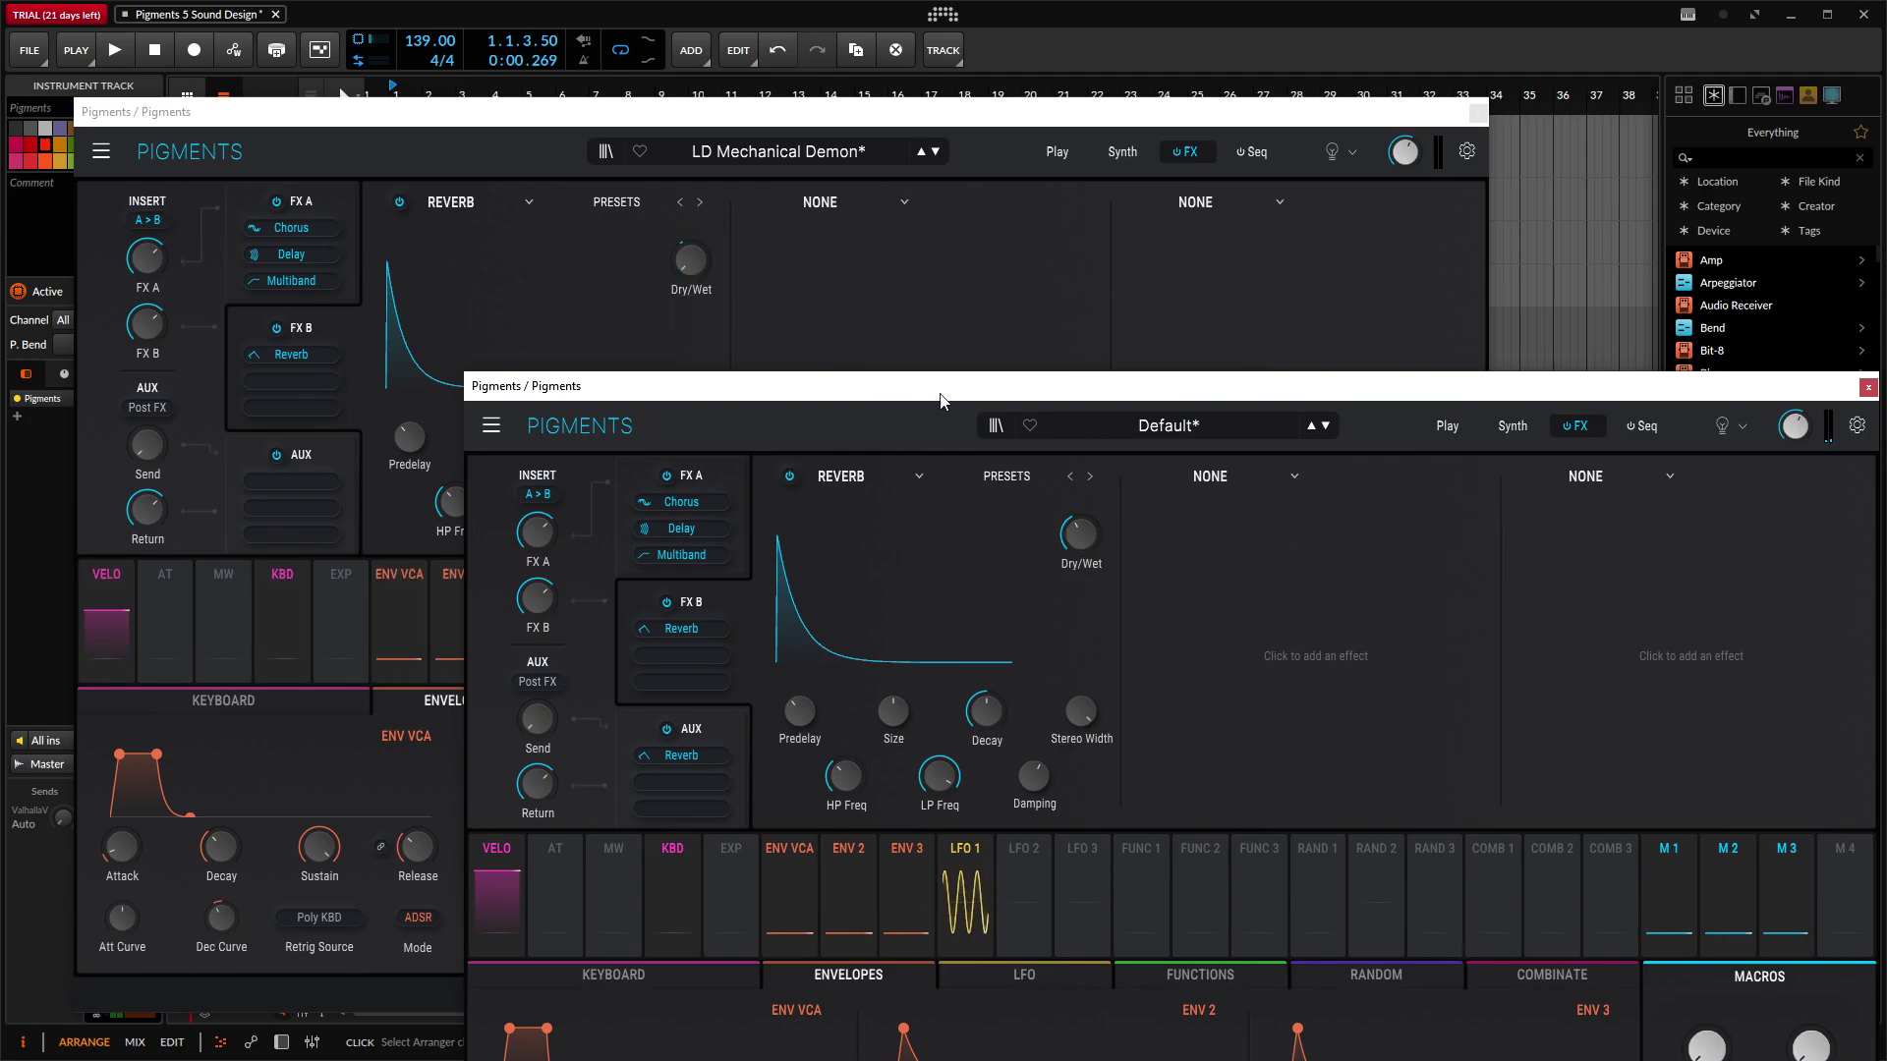
{"action": "left_click_drag", "start_coordinate": [934, 424], "coordinate": [1223, 209]}
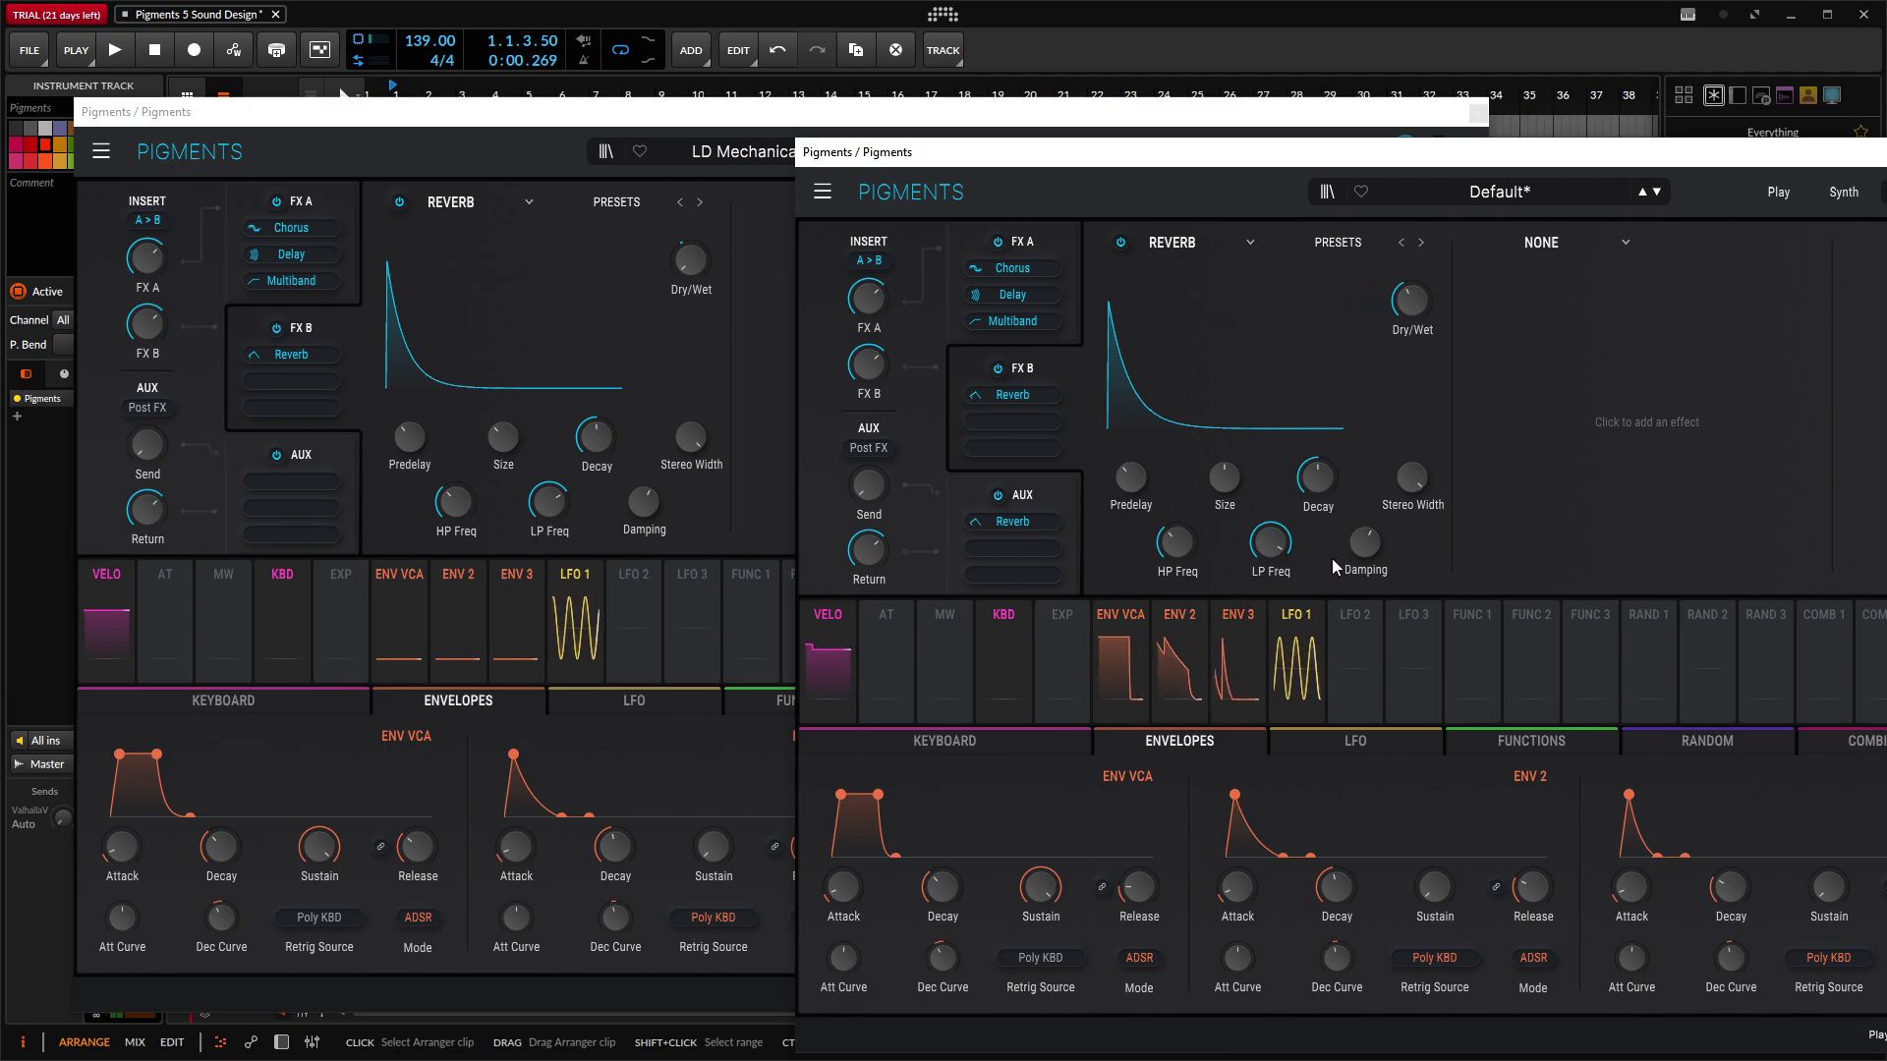
{"action": "left_click_drag", "start_coordinate": [1038, 148], "coordinate": [537, 125]}
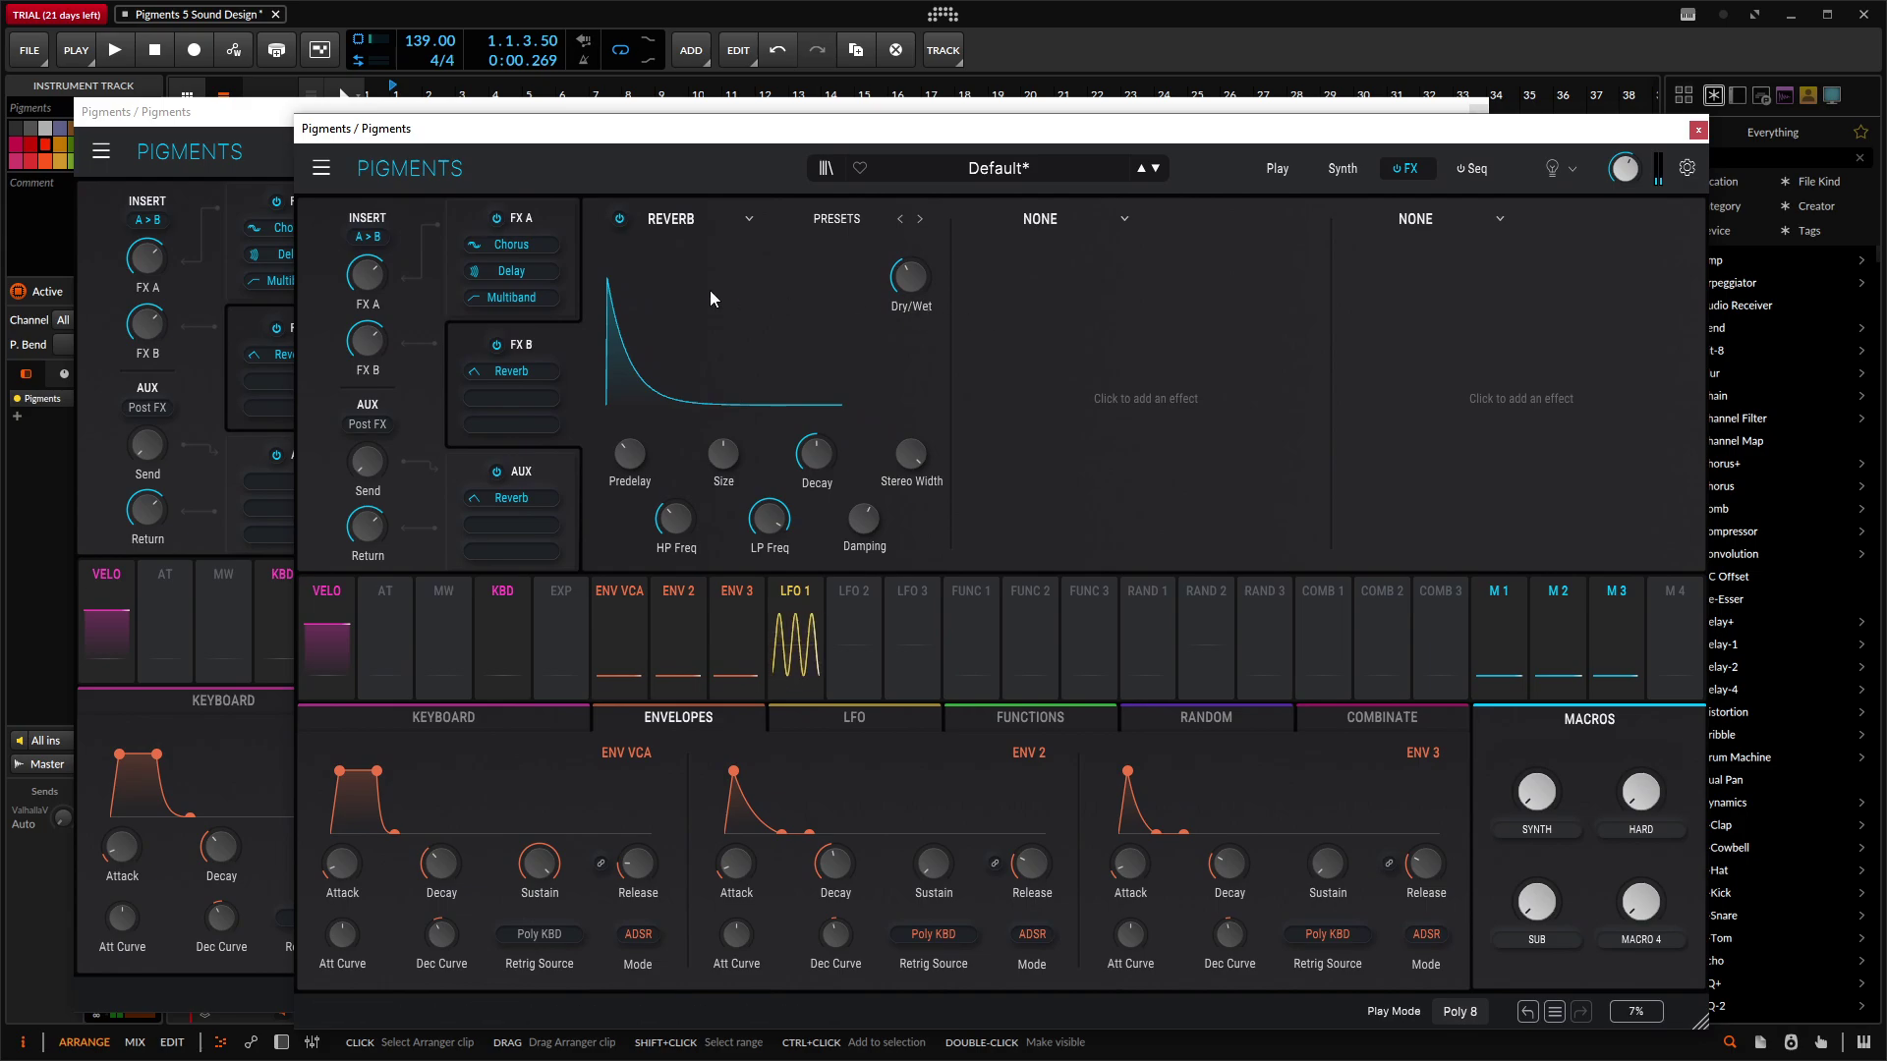
Step: Modulate the Default patch's Chorus Dry/Wet with Macro 4 and lower its base amount to zero
{"action": "left_click", "coordinate": [539, 210]}
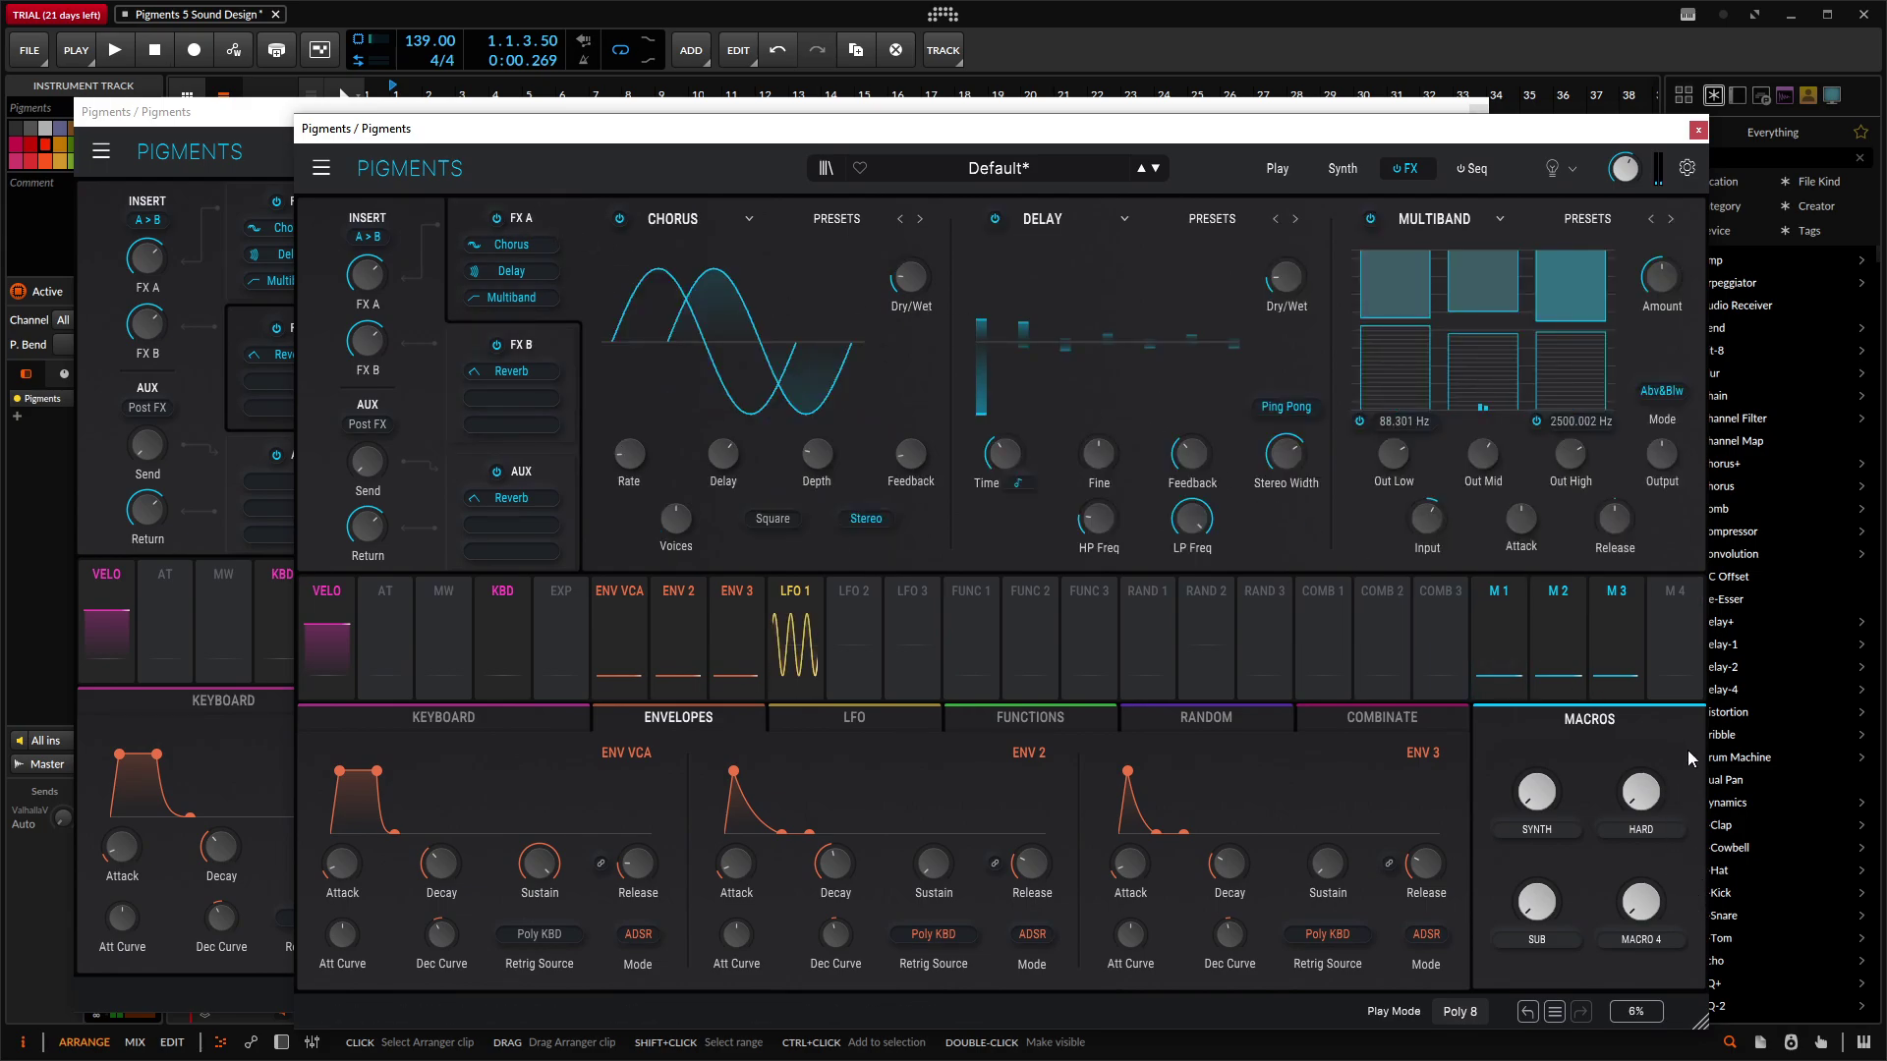
{"action": "left_click", "coordinate": [1675, 683]}
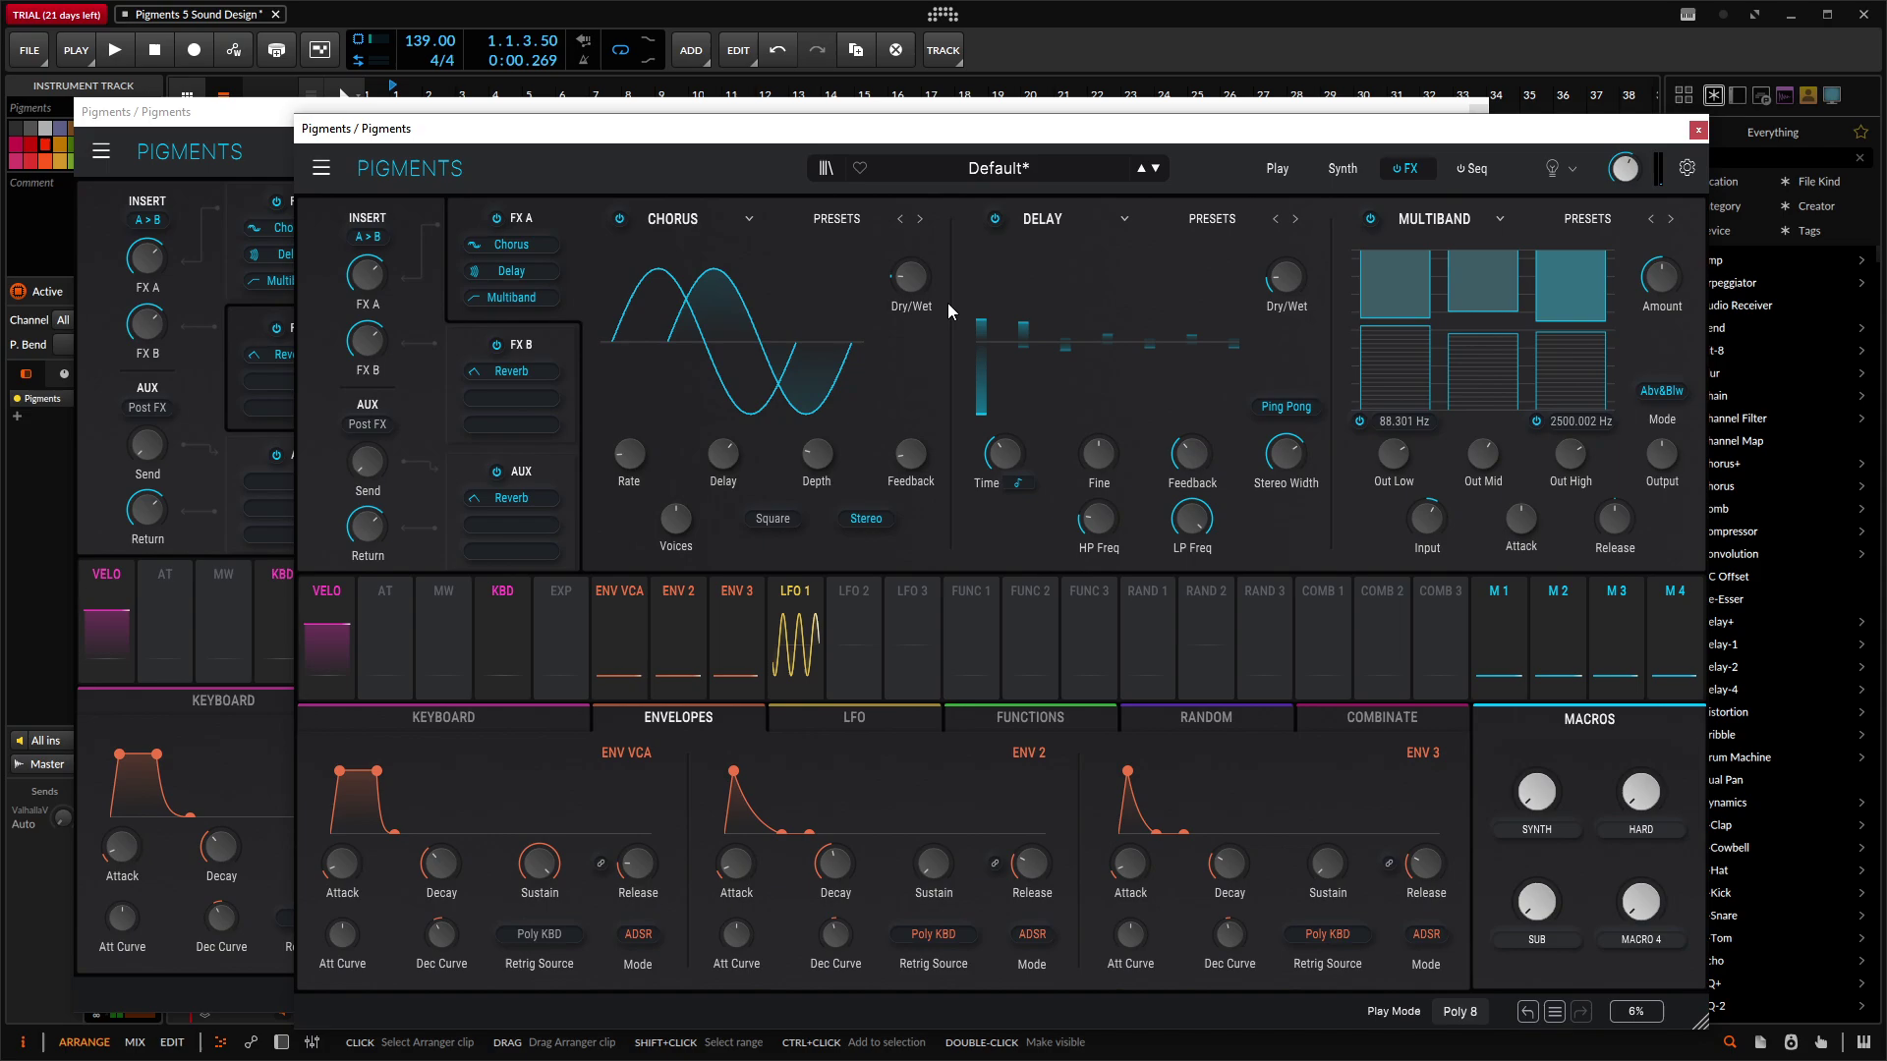
{"action": "mouse_move", "coordinate": [912, 291]}
{"action": "left_click_drag", "start_coordinate": [911, 279], "coordinate": [907, 302]}
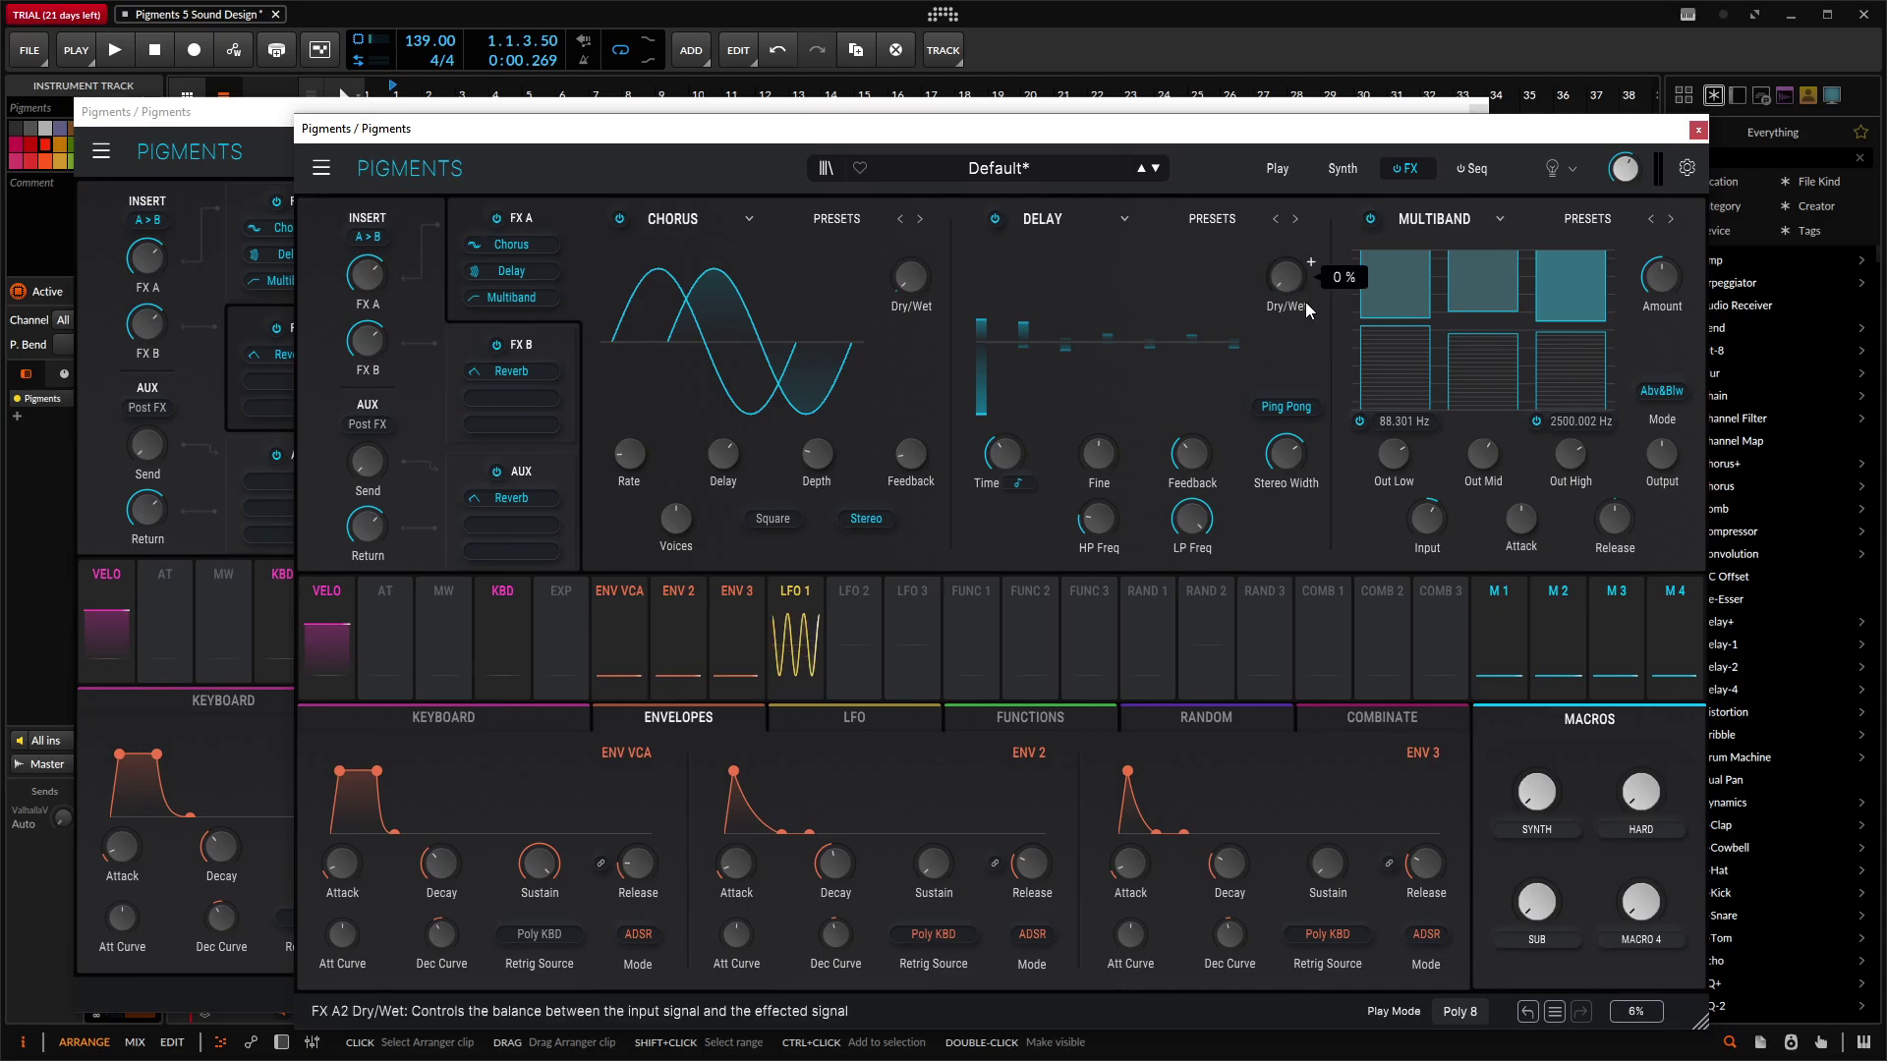
Step: Modulate the Delay's Dry/Wet with Macro 4 at 0.15 from a base of 0 %, and return to the FX B bus
{"action": "left_click_drag", "start_coordinate": [1661, 678], "coordinate": [1285, 278]}
{"action": "mouse_move", "coordinate": [1286, 331]}
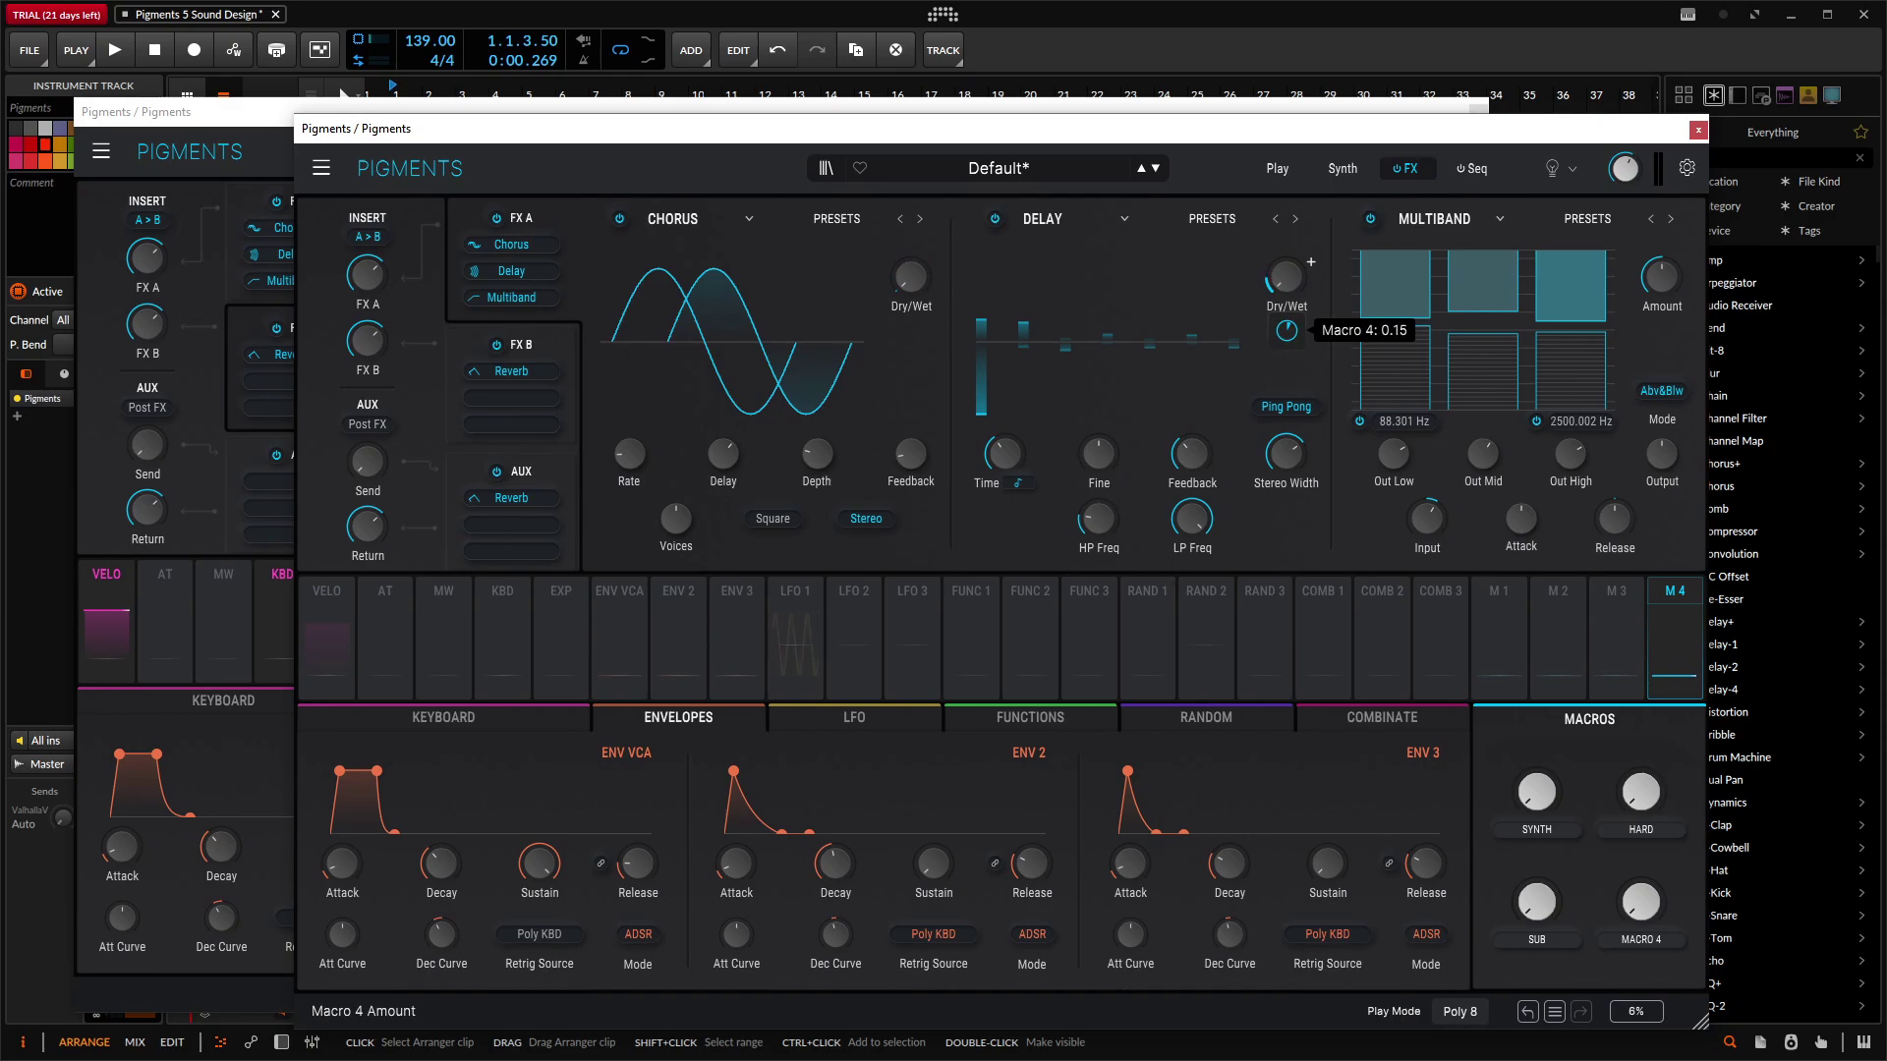
{"action": "left_click", "coordinate": [566, 342]}
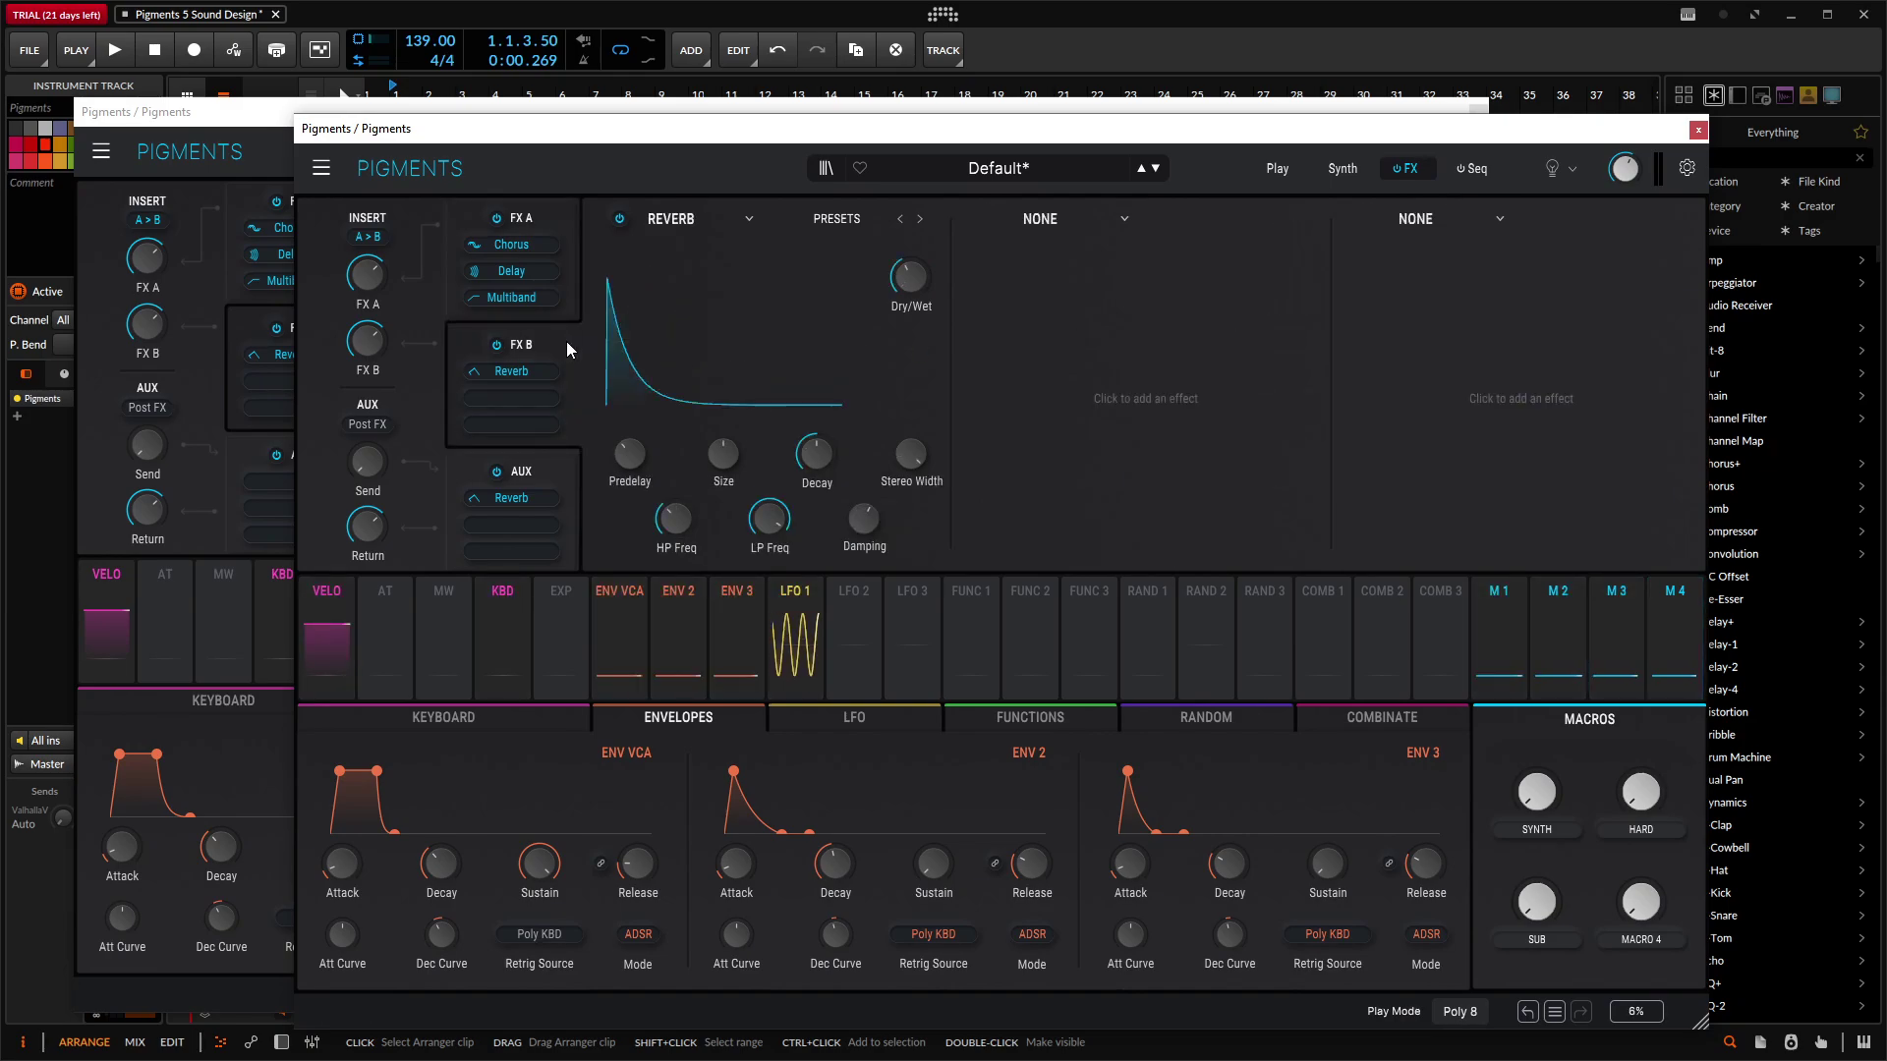
Step: Modulate the FX B Reverb's Dry/Wet with Macro 4, rename the macro FX and turn it fully up
{"action": "left_click_drag", "start_coordinate": [1674, 668], "coordinate": [911, 280]}
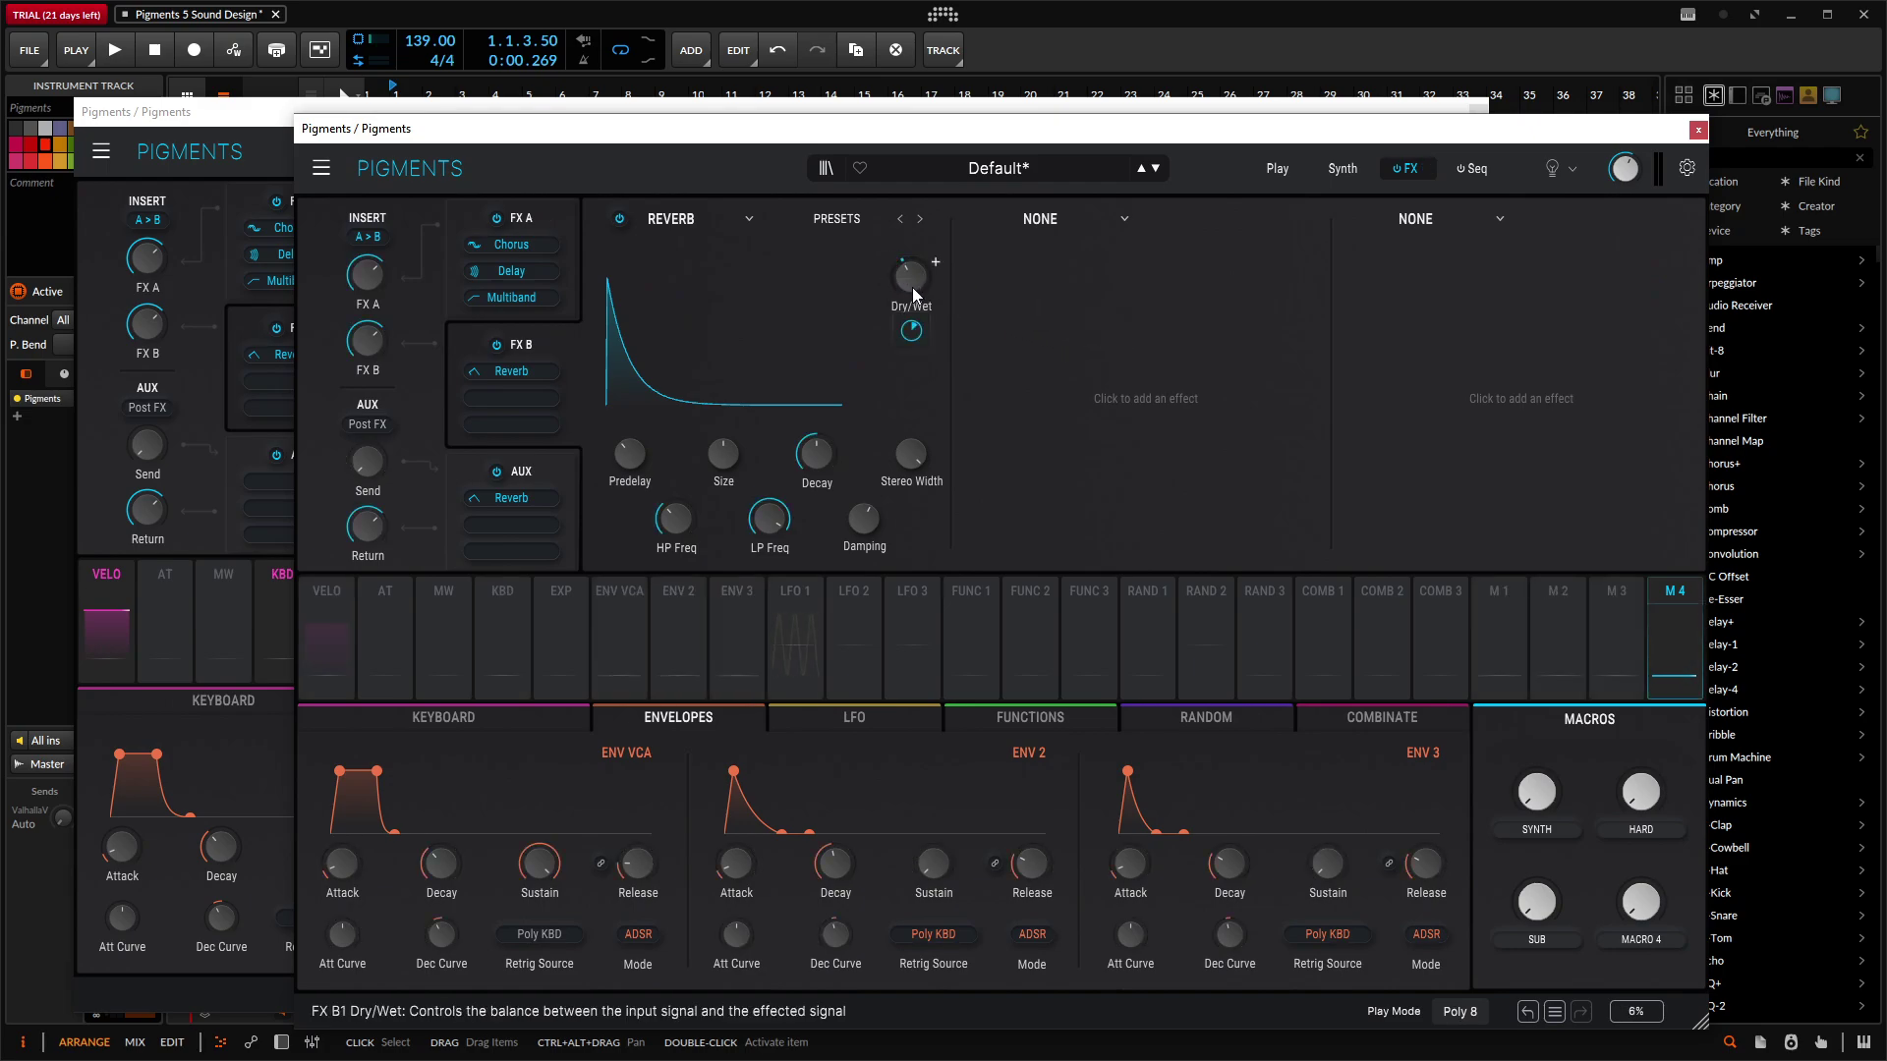
{"action": "mouse_move", "coordinate": [912, 330]}
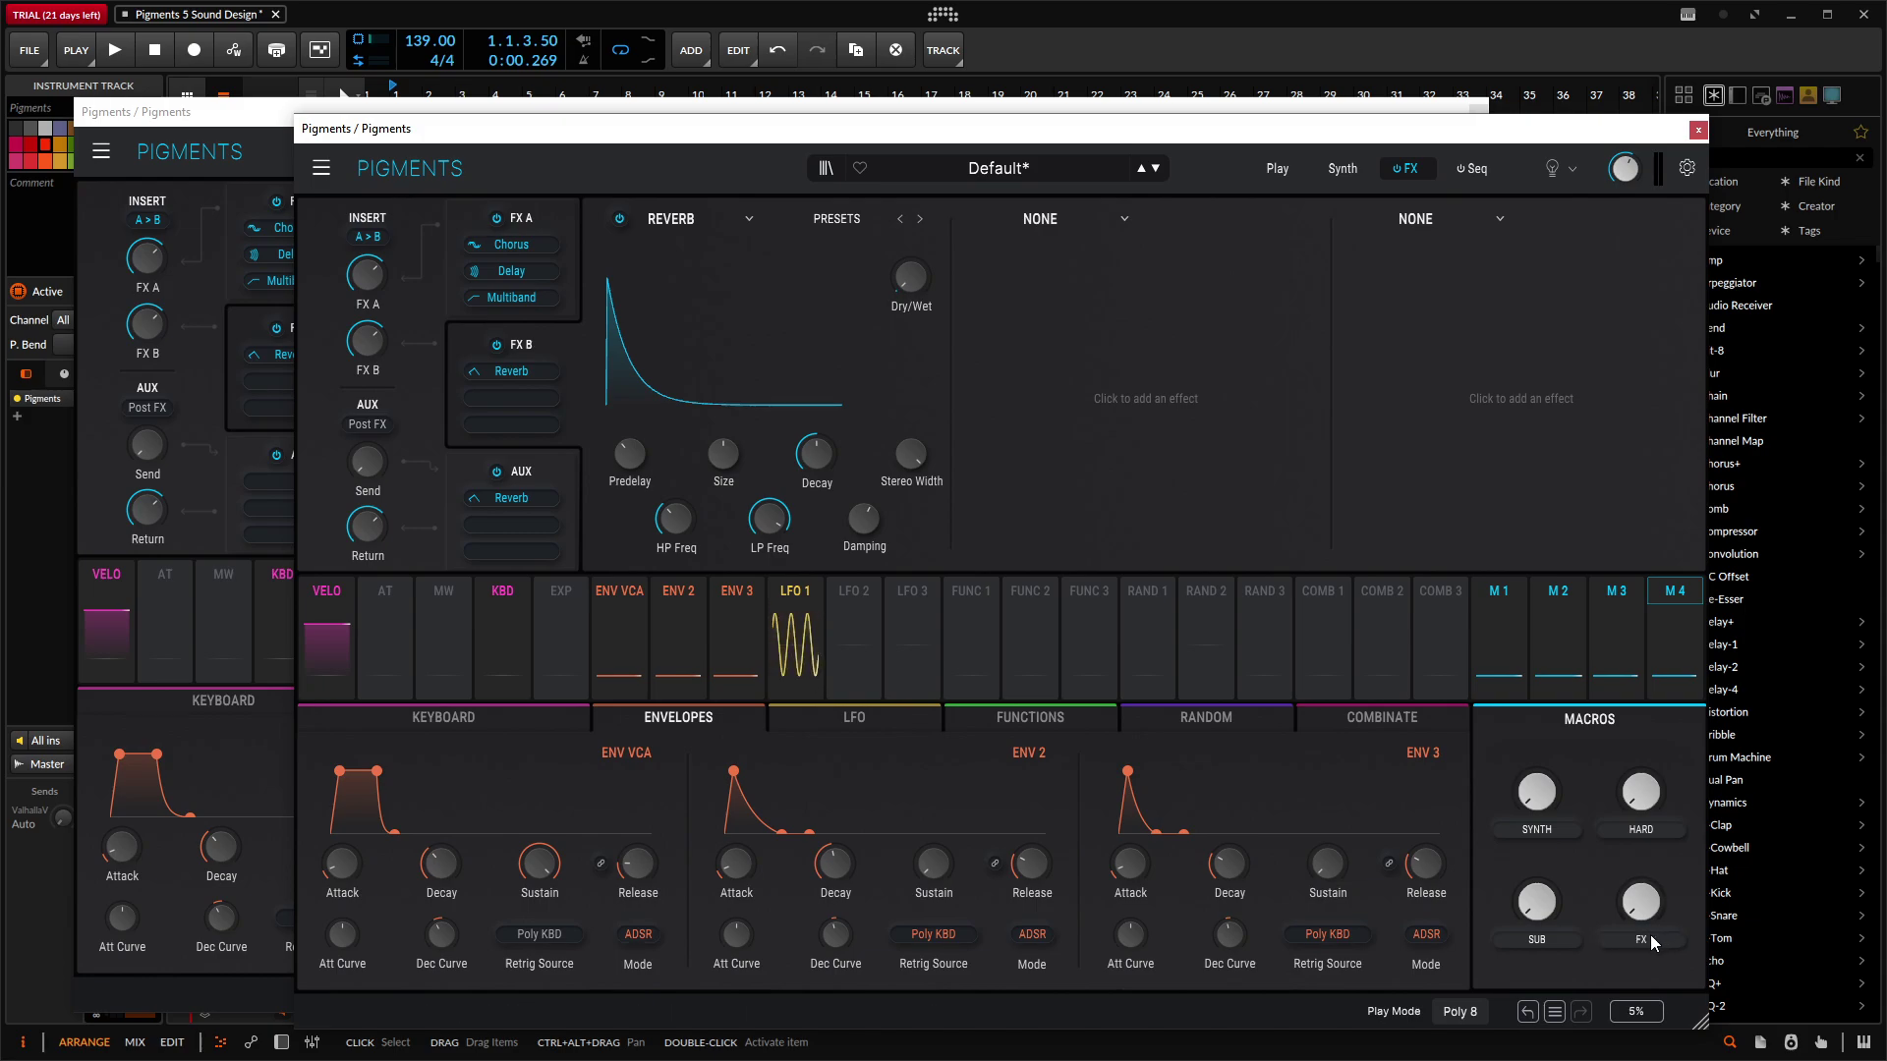
{"action": "left_click_drag", "start_coordinate": [1644, 911], "coordinate": [1644, 727]}
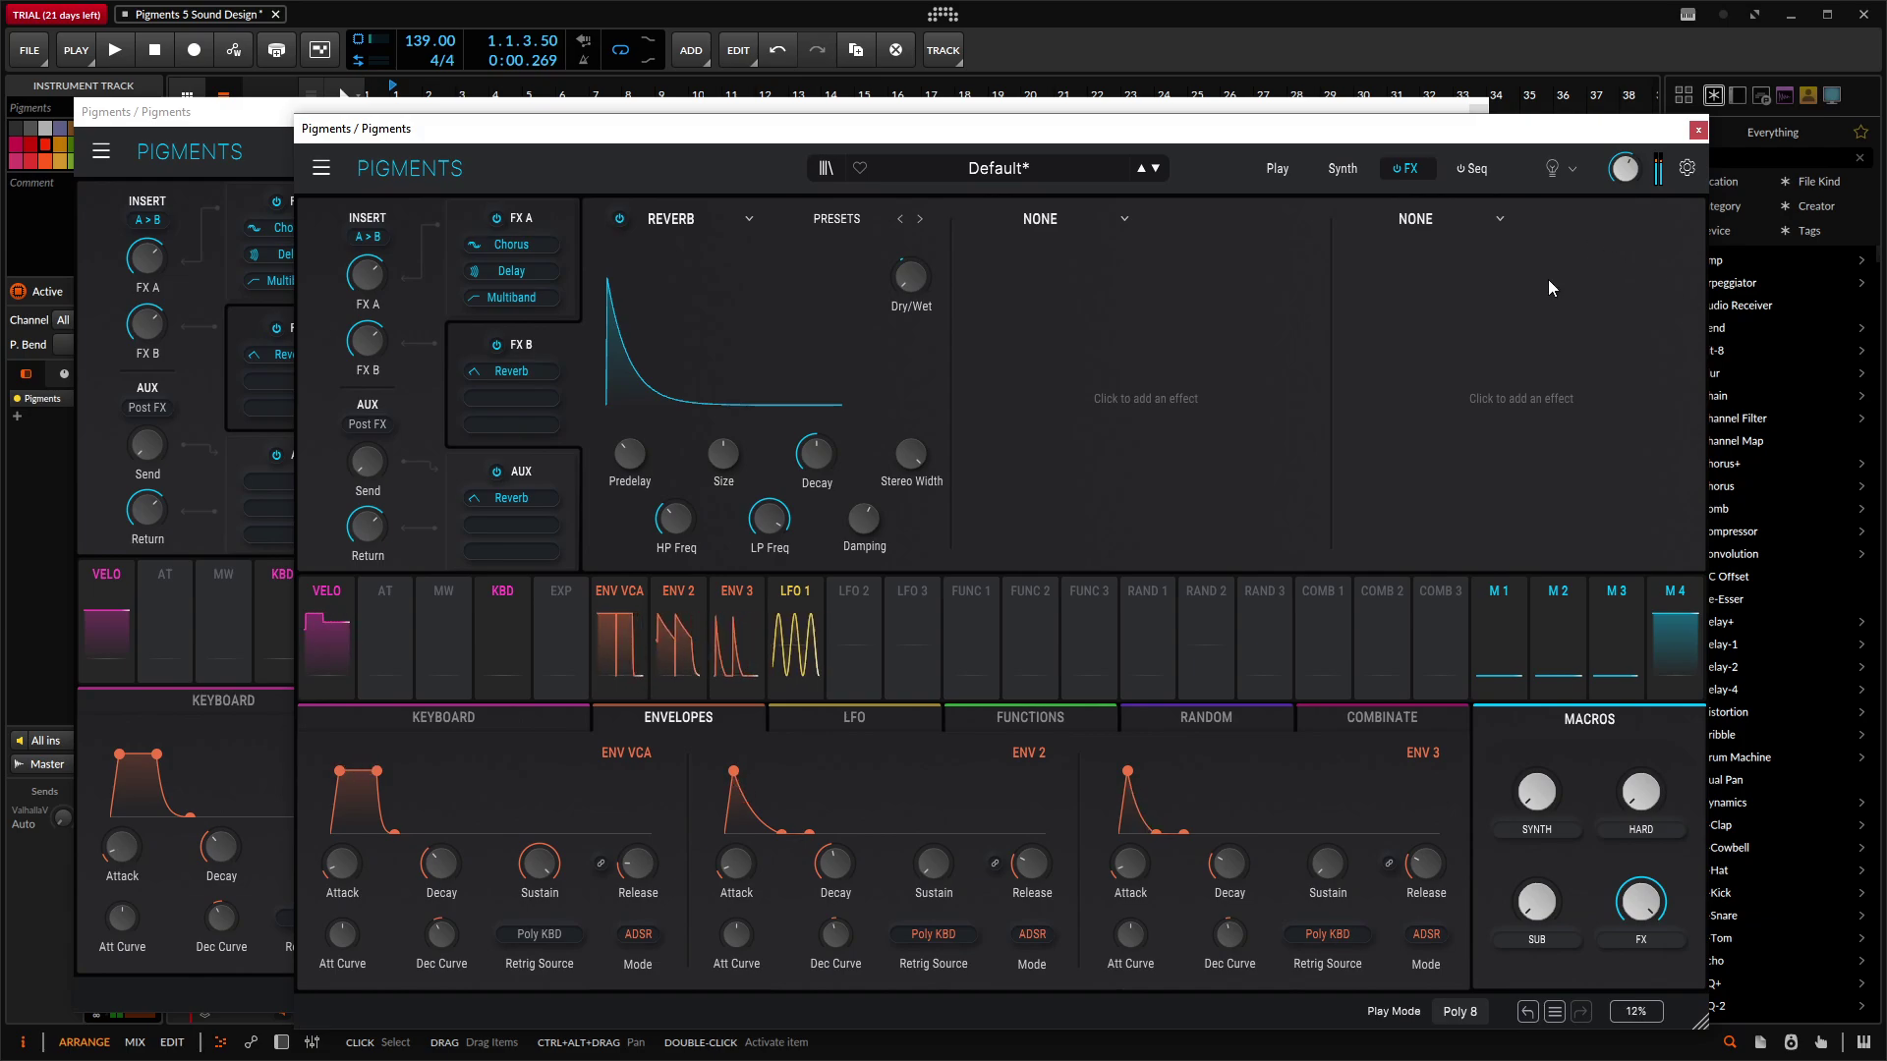
Step: Switch the Default patch's sequencer section to the Arpeggiator and audition the sound with it running
{"action": "left_click", "coordinate": [1471, 168]}
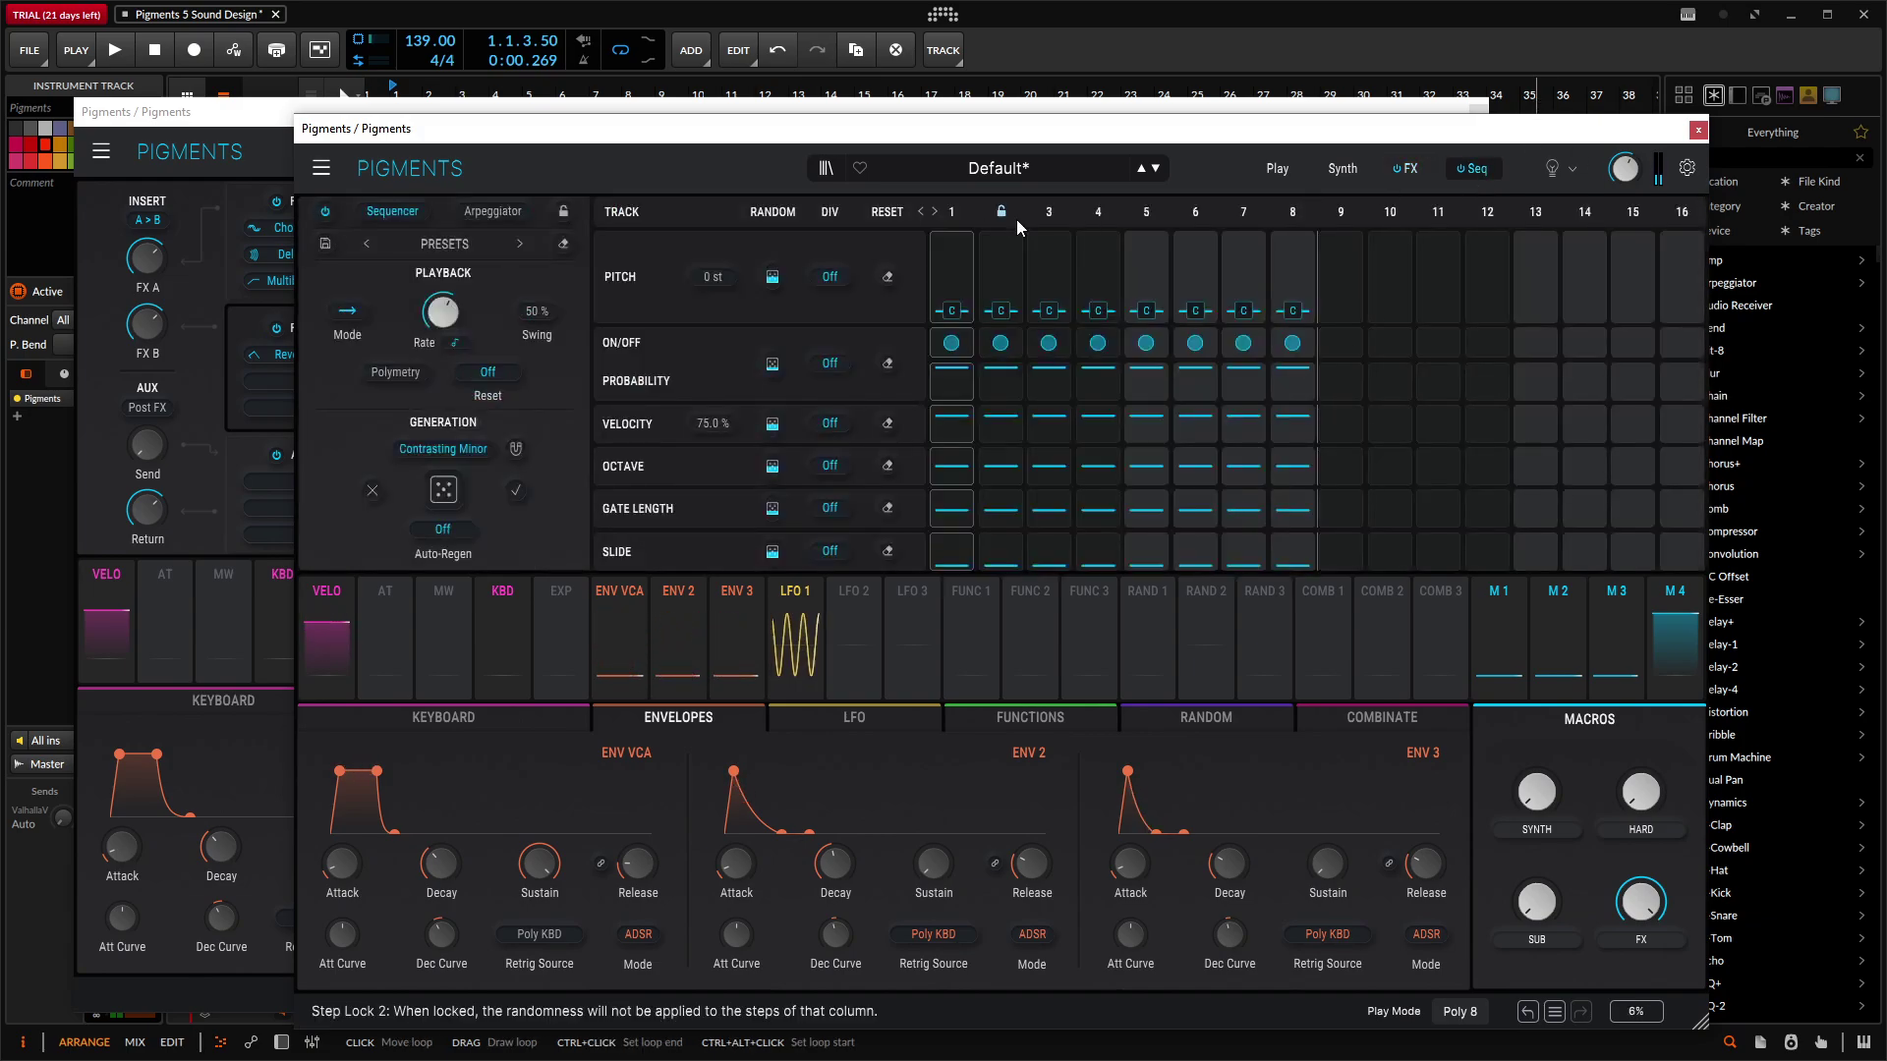
{"action": "left_click", "coordinate": [492, 212]}
{"action": "mouse_move", "coordinate": [1099, 419]}
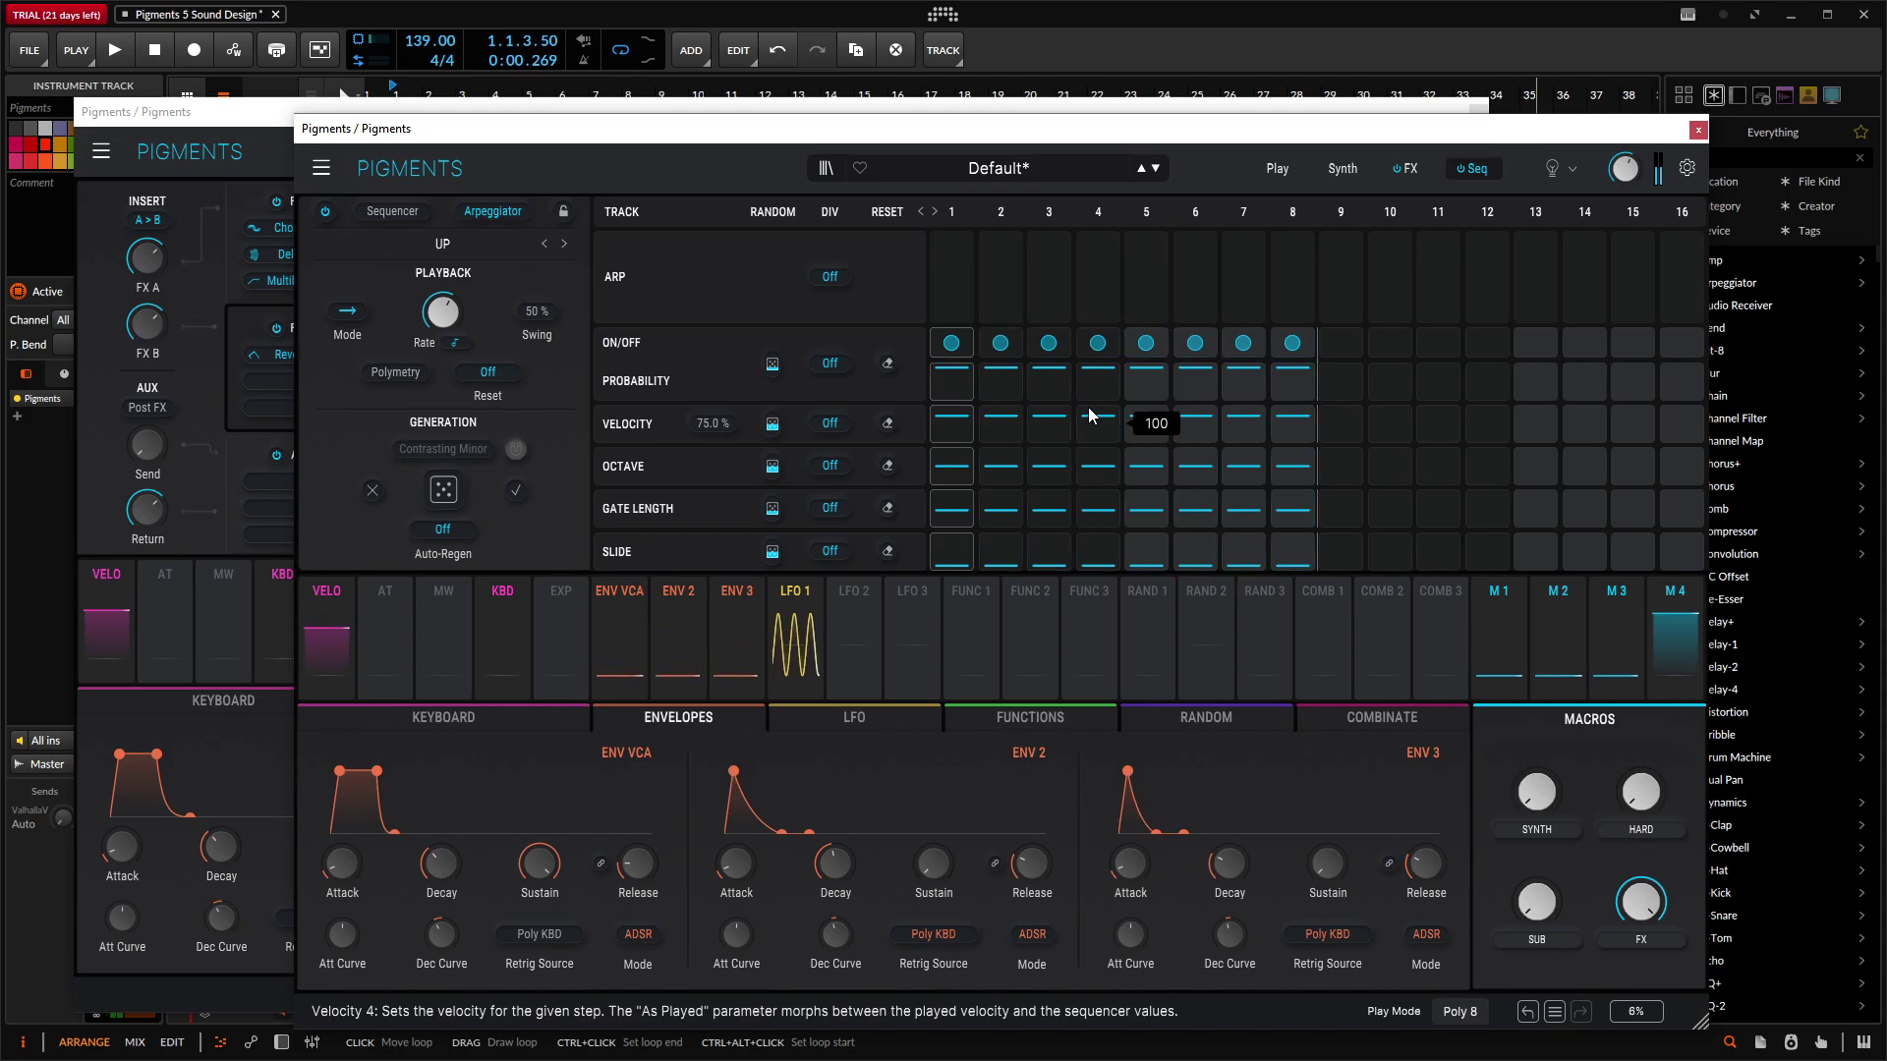
{"action": "key", "text": "space"}
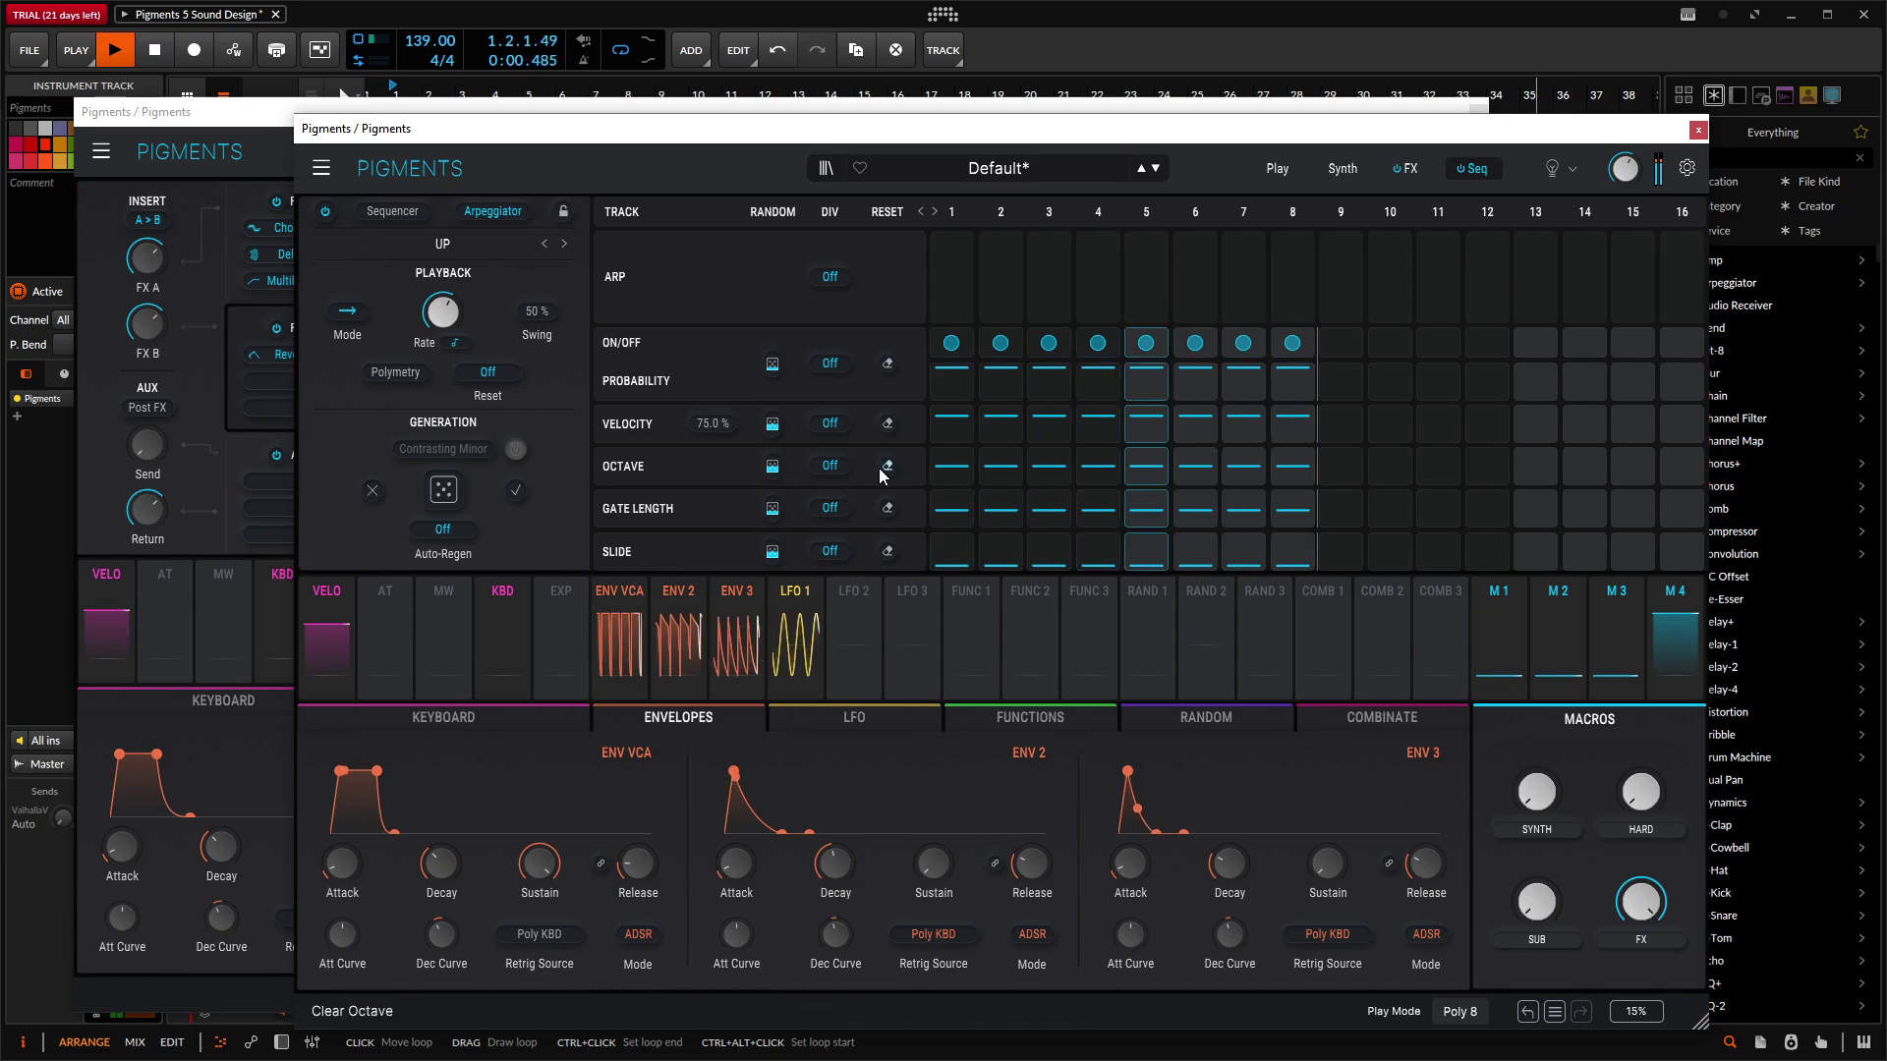
{"action": "key", "text": "space"}
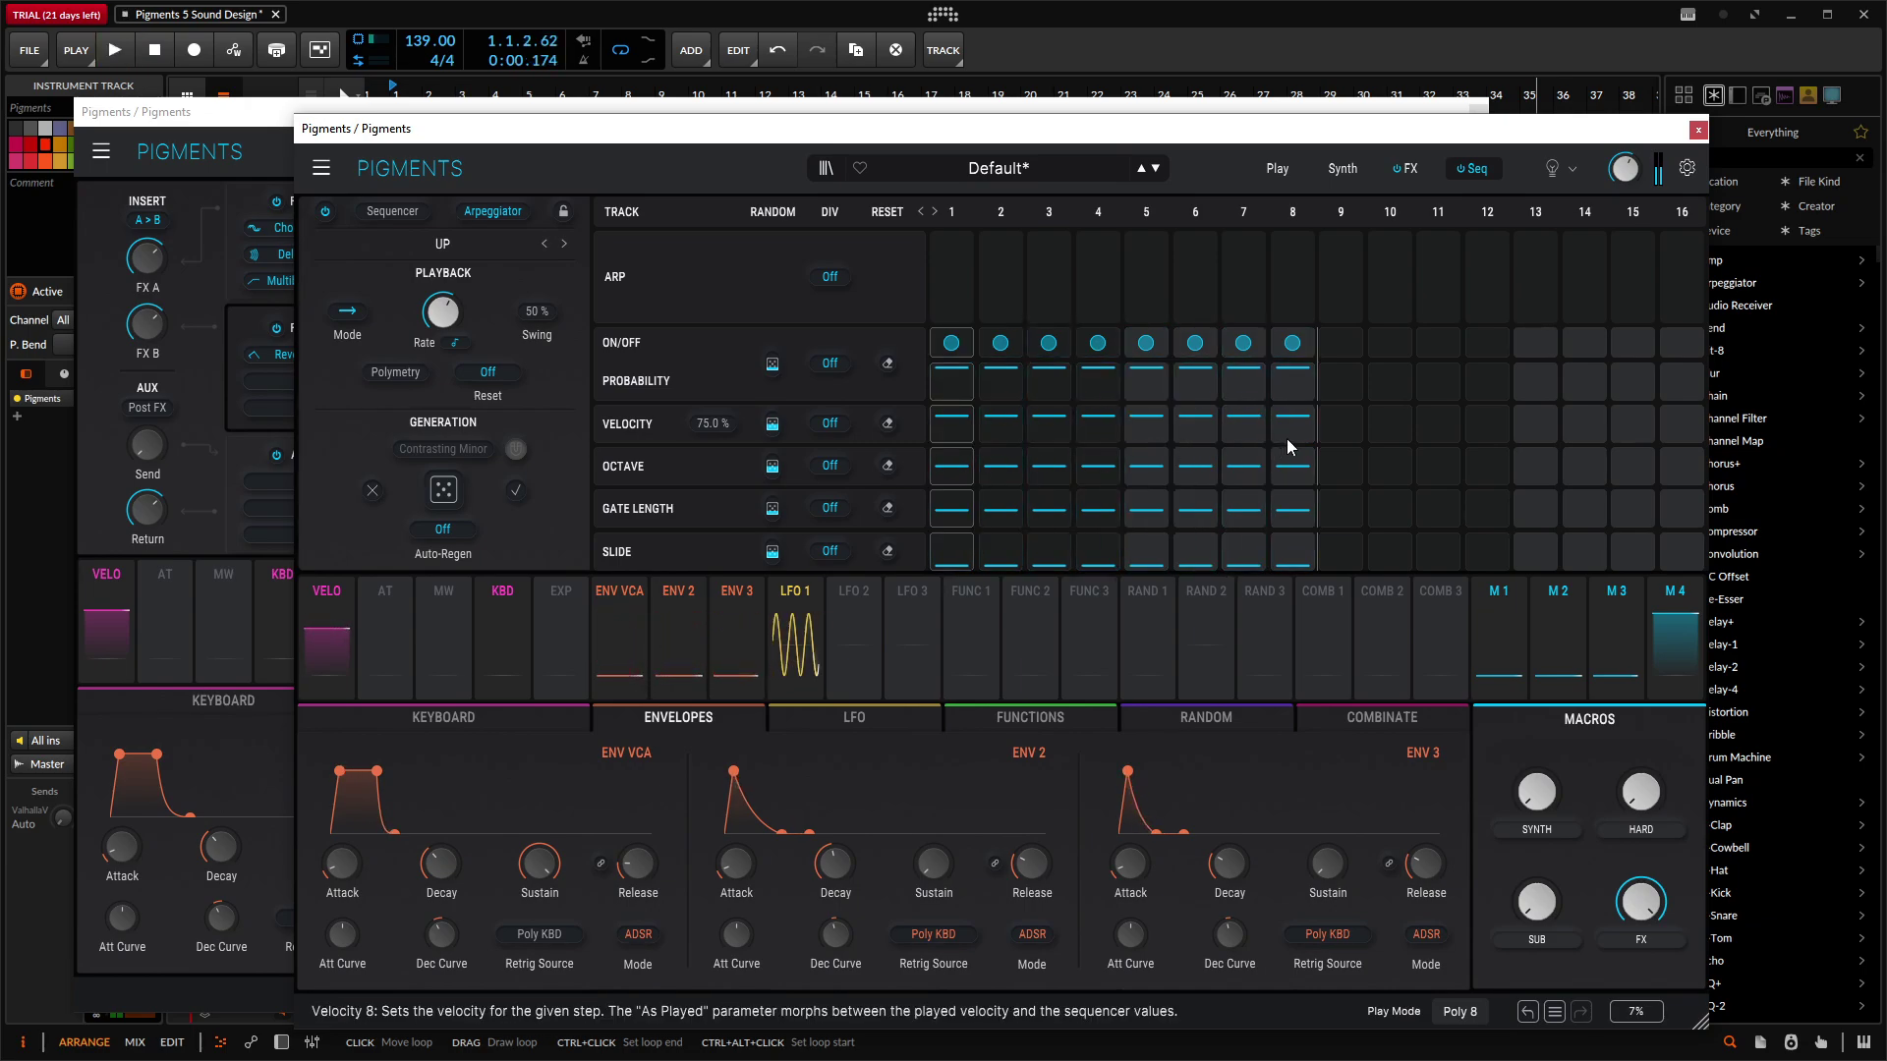
Step: Shorten the arpeggiator pattern to two steps, set the second step's octave to 1, and audition it
{"action": "left_click_drag", "start_coordinate": [1311, 434], "coordinate": [1022, 428]}
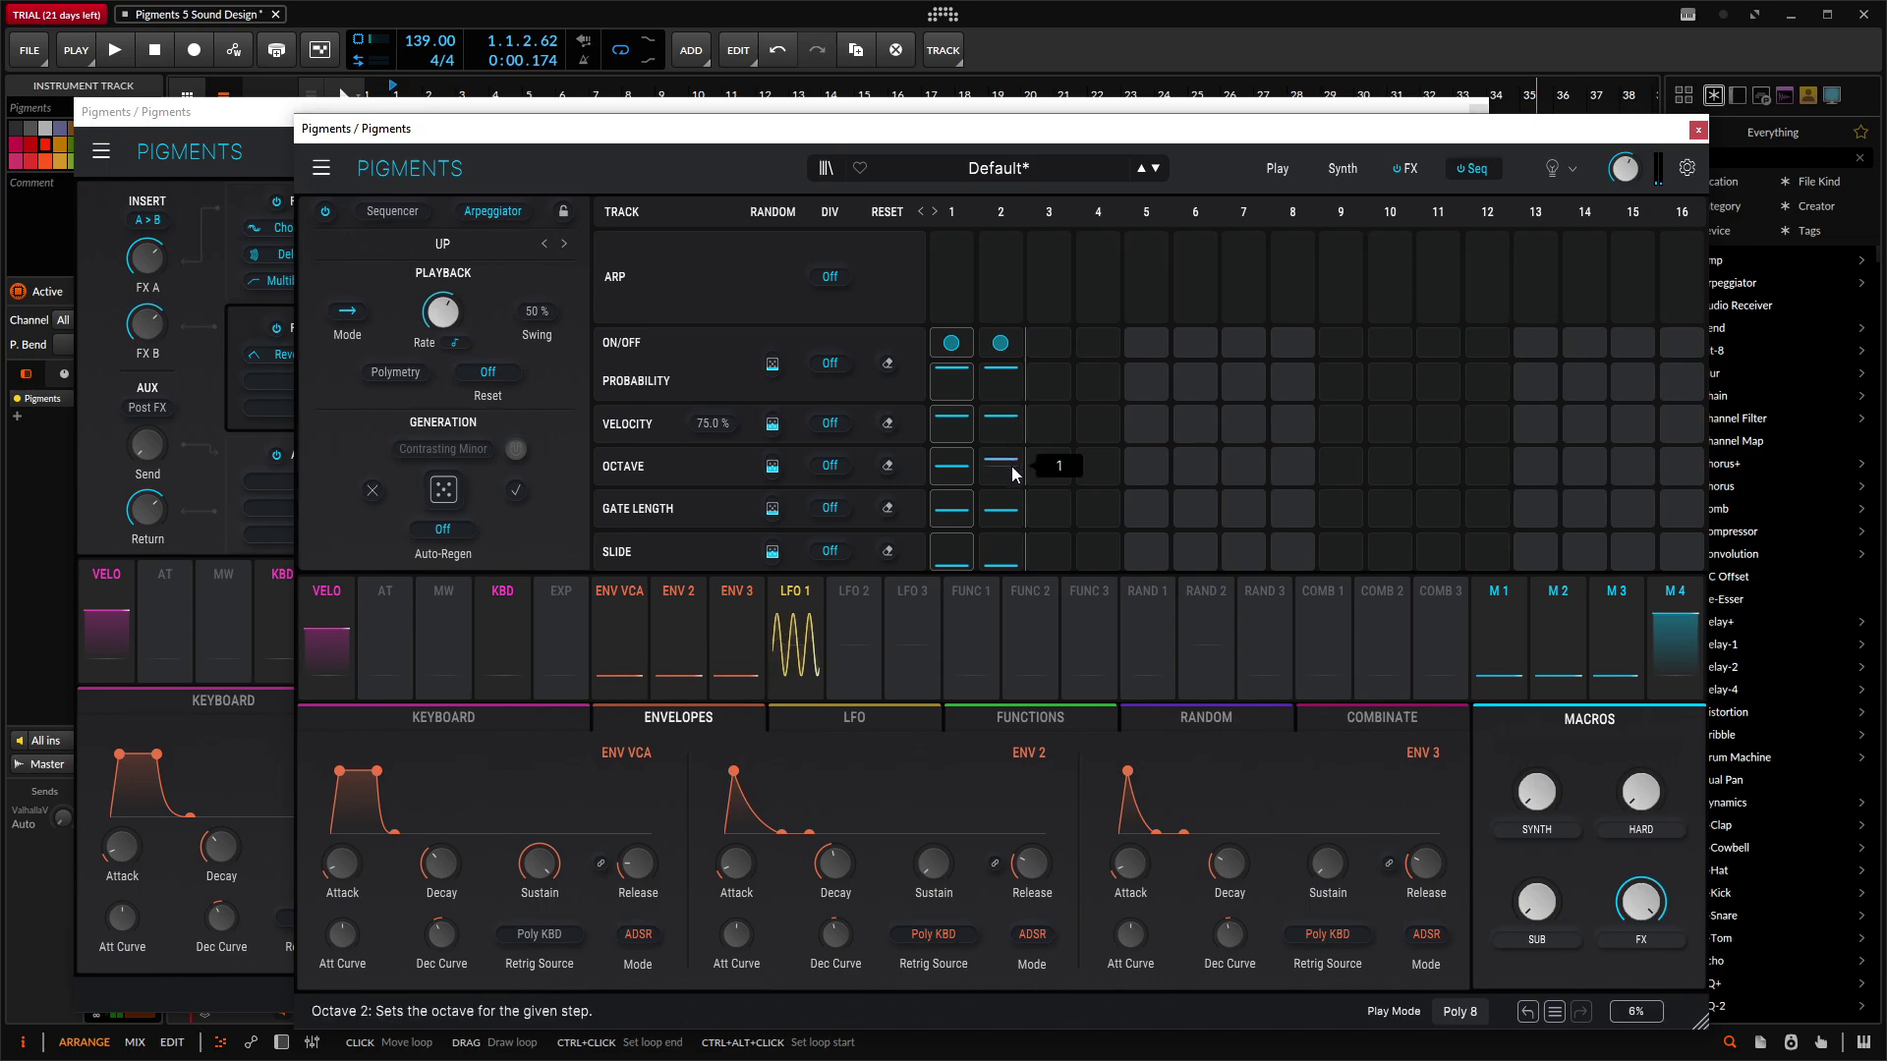
{"action": "key", "text": "space"}
{"action": "key", "text": "space"}
{"action": "key", "text": "space"}
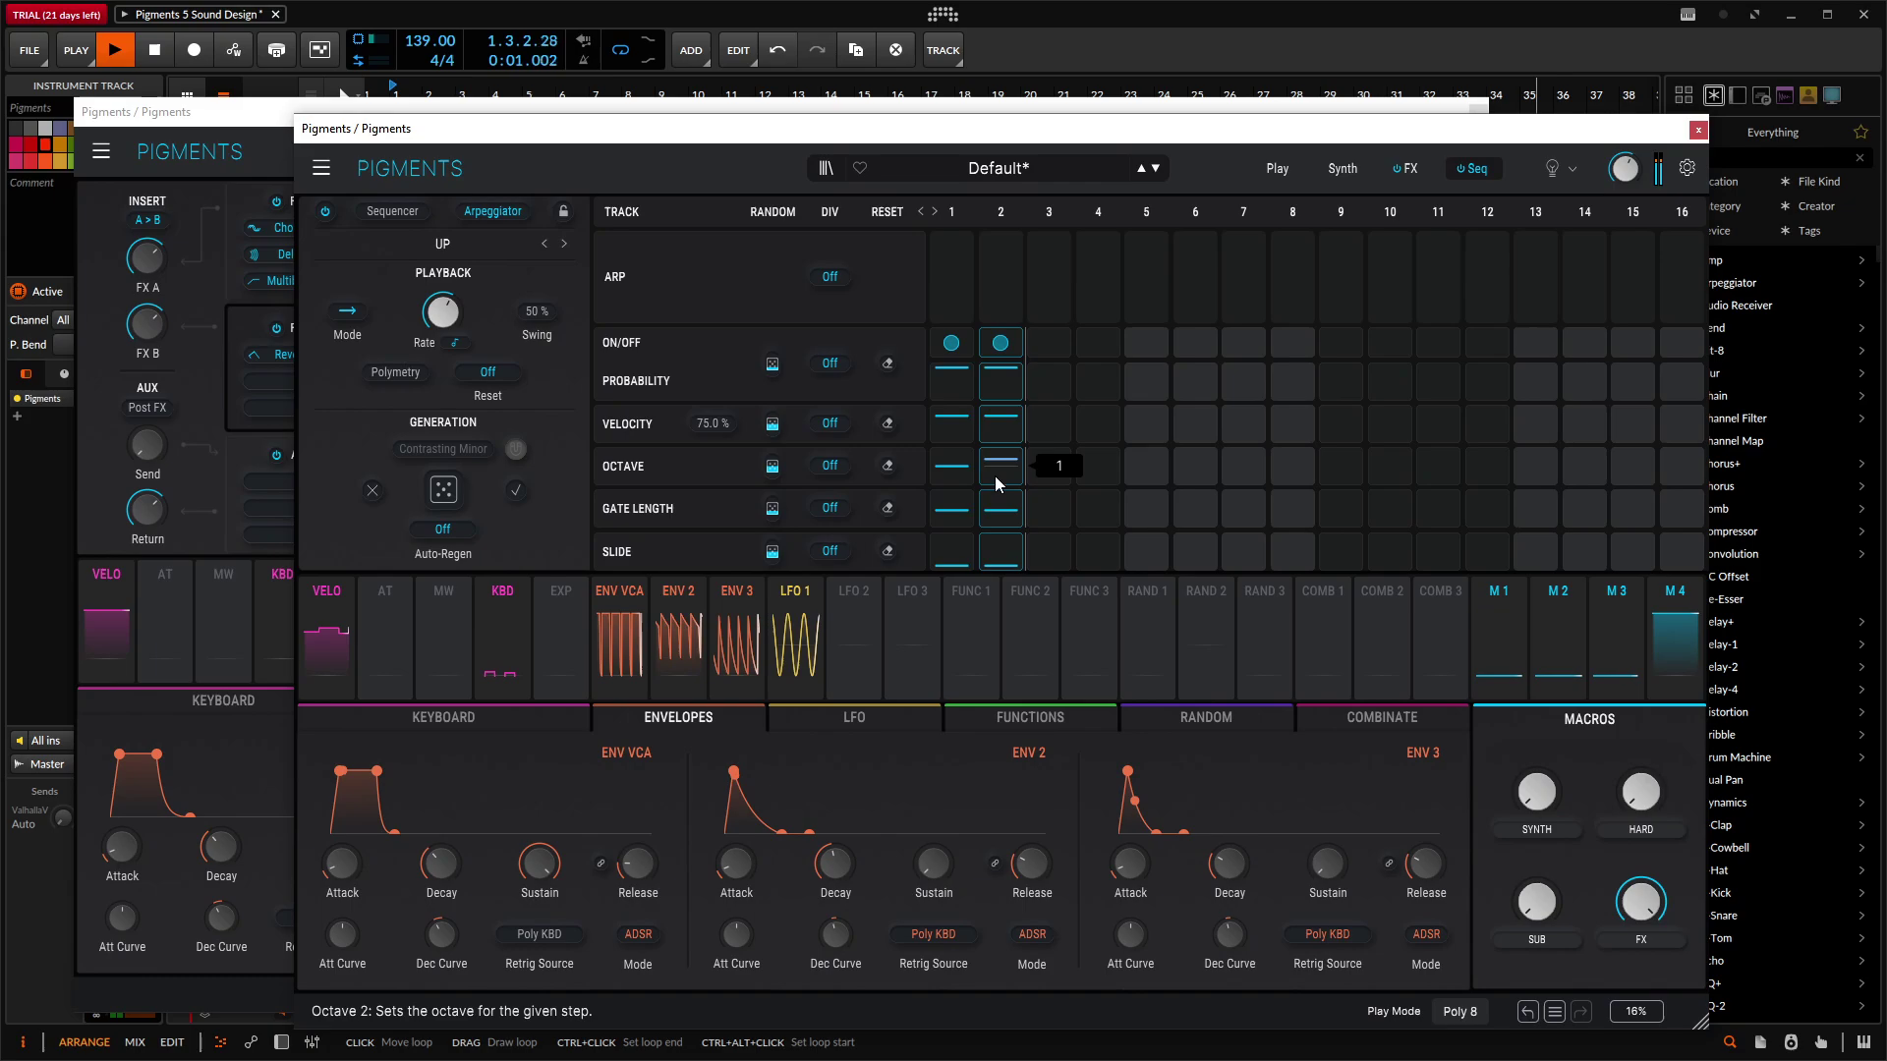
{"action": "key", "text": "space"}
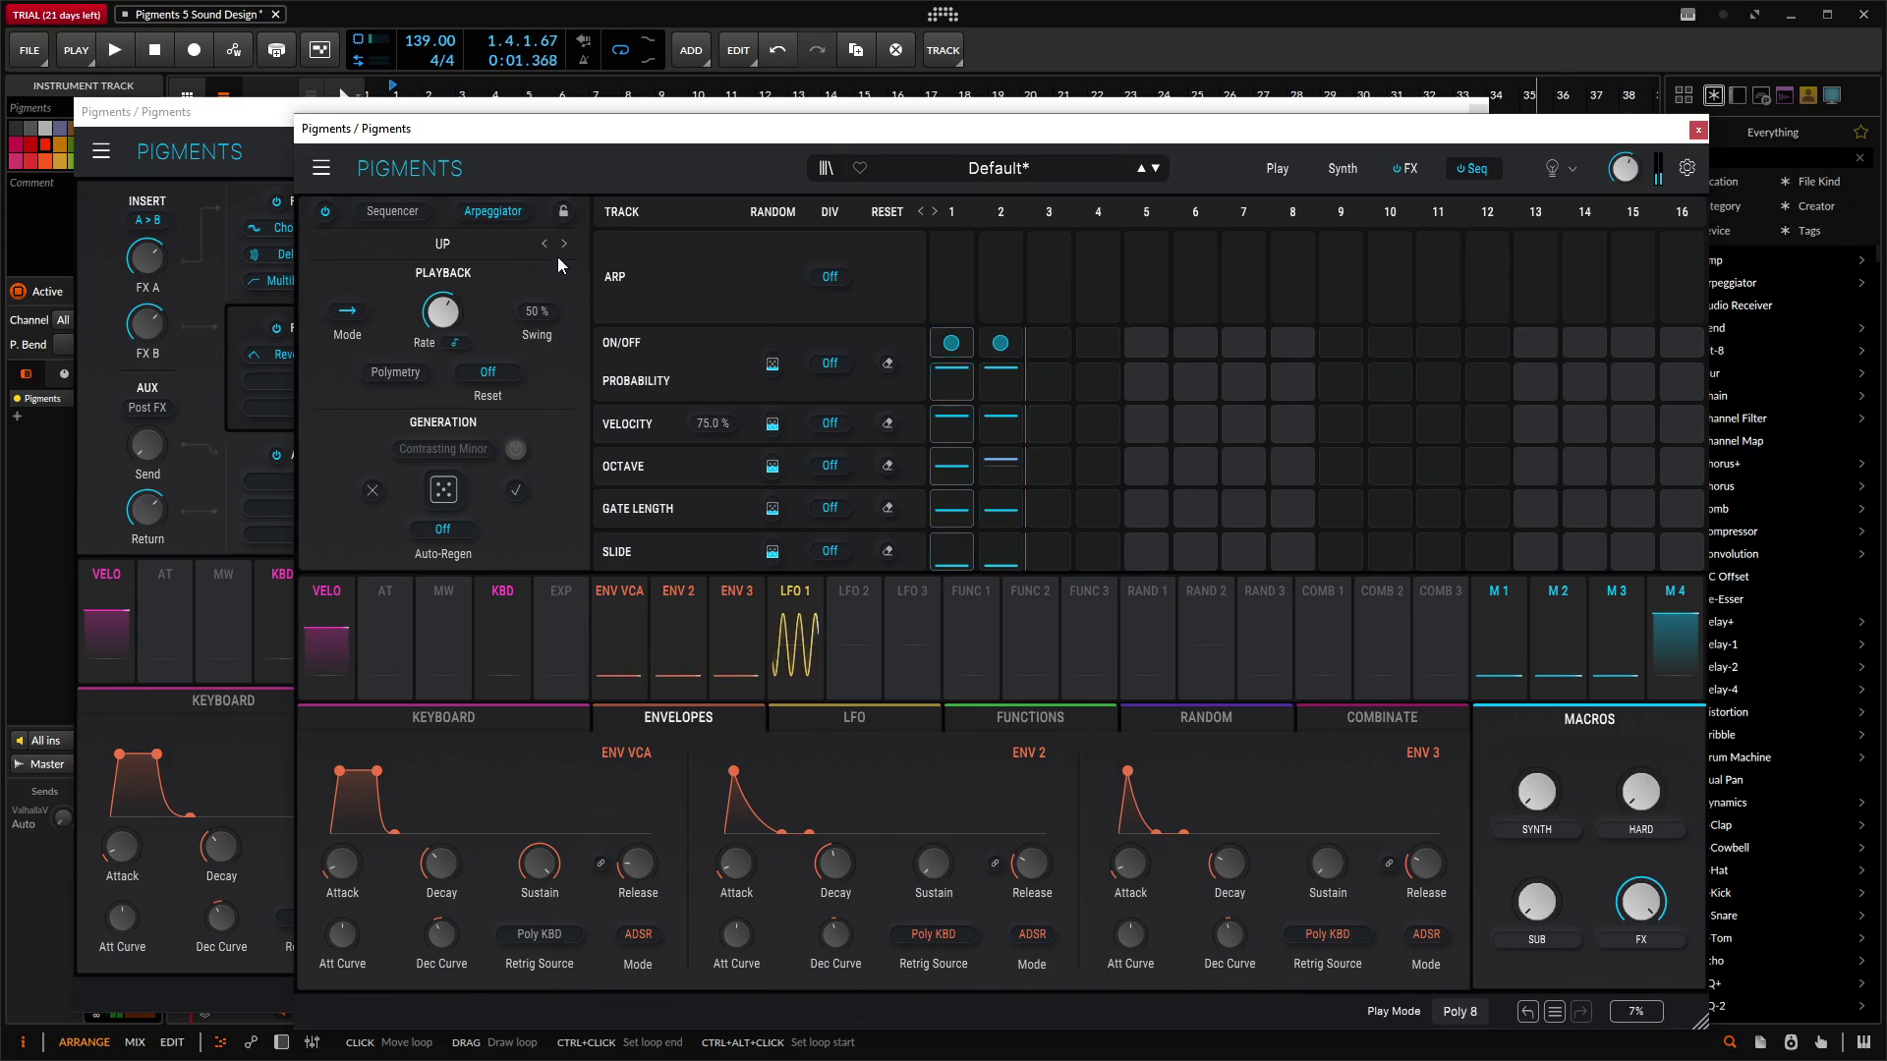
Step: Deactivate the arpeggiator and return to the effects view of the Default patch
{"action": "left_click", "coordinate": [1482, 172]}
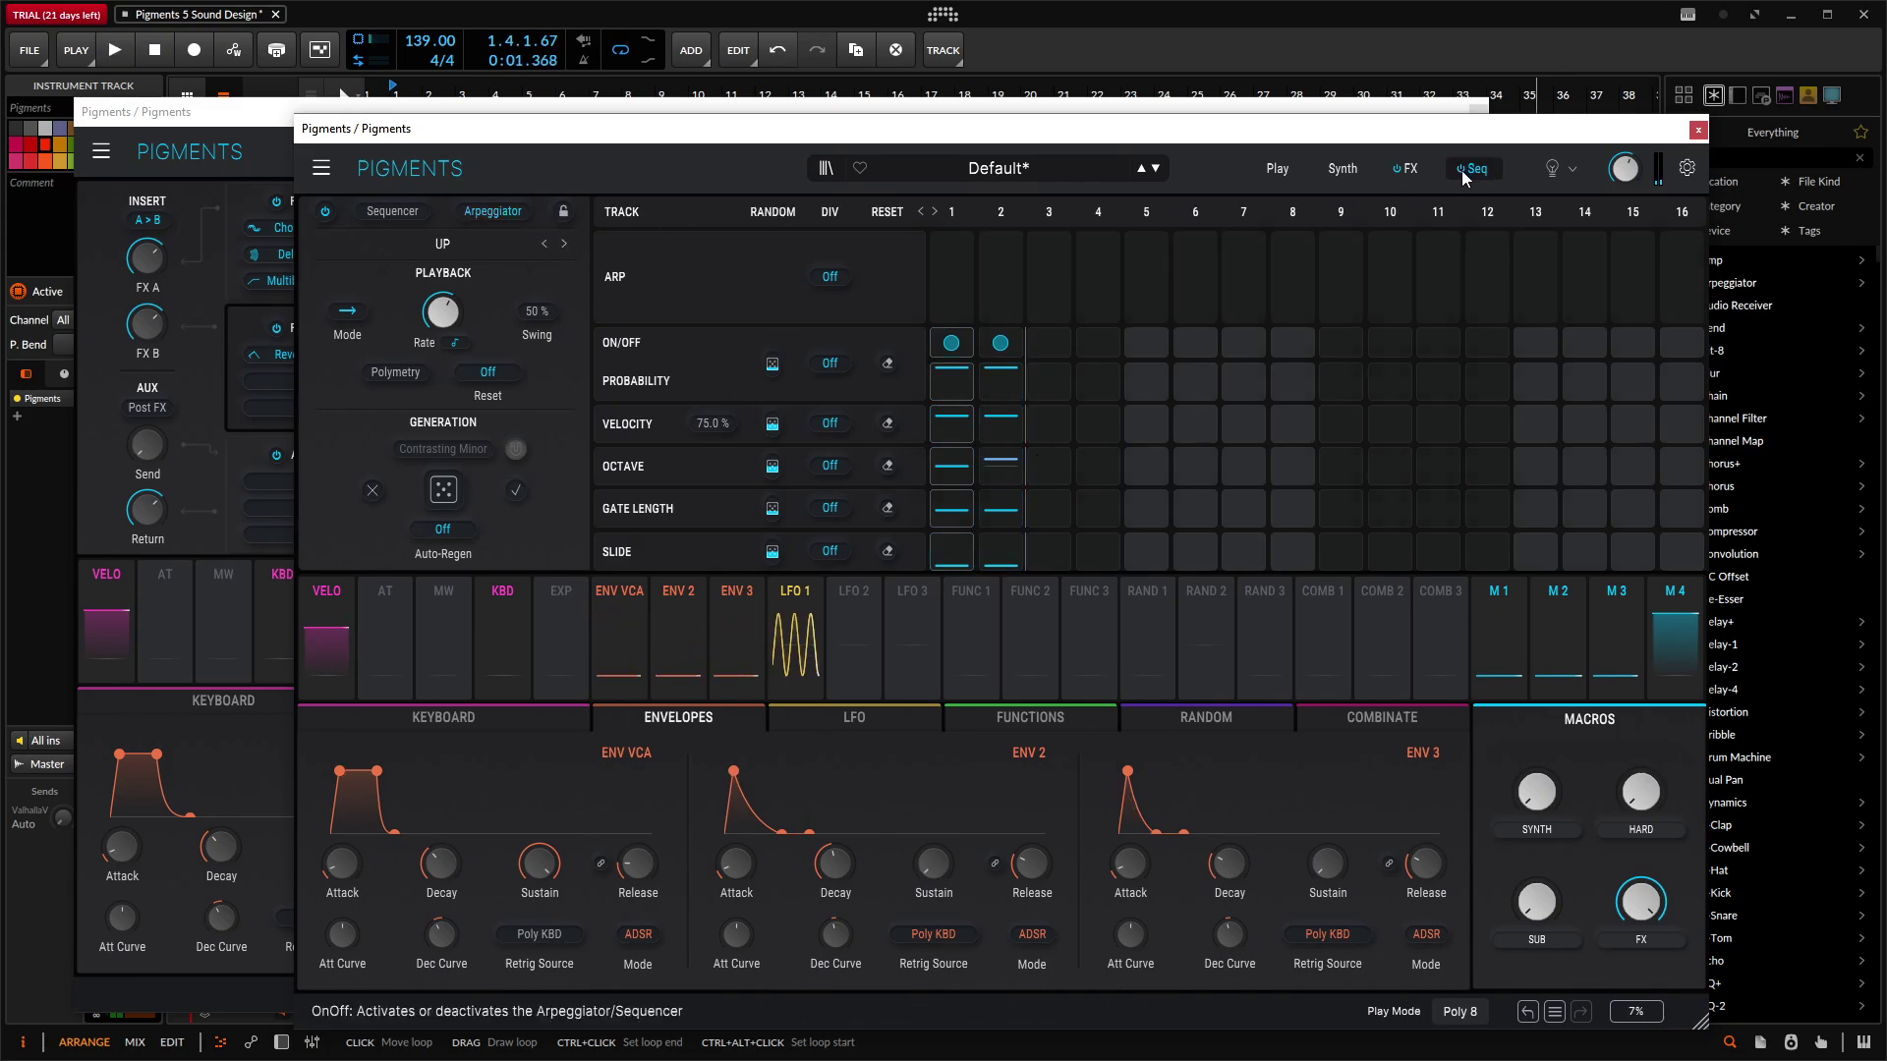
{"action": "left_click", "coordinate": [1417, 167]}
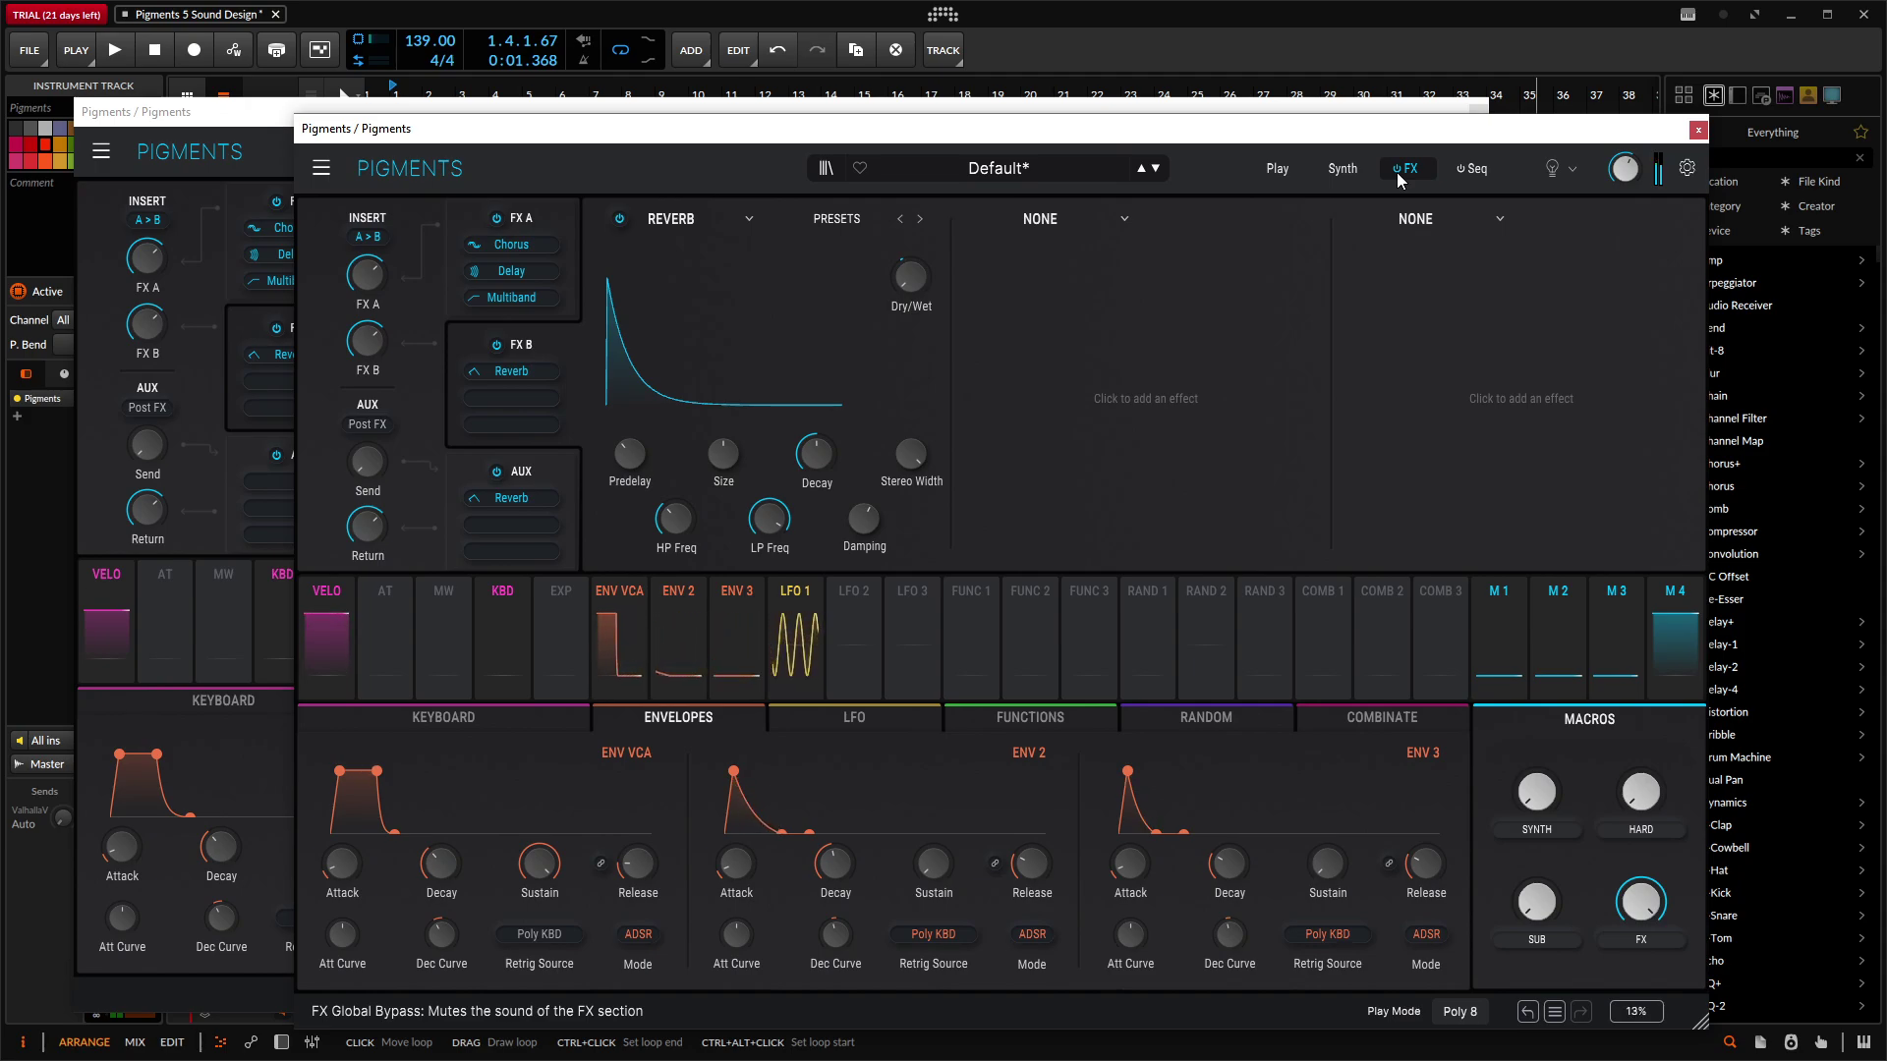
Step: Audition the SYNTH macro at 0.800, return it to zero, and move the Default window to uncover the LD Mechanical Demon patch
{"action": "mouse_move", "coordinate": [1537, 792]}
{"action": "left_mouse_down"}
{"action": "mouse_move", "coordinate": [1537, 756]}
{"action": "mouse_move", "coordinate": [1537, 806]}
{"action": "left_mouse_up"}
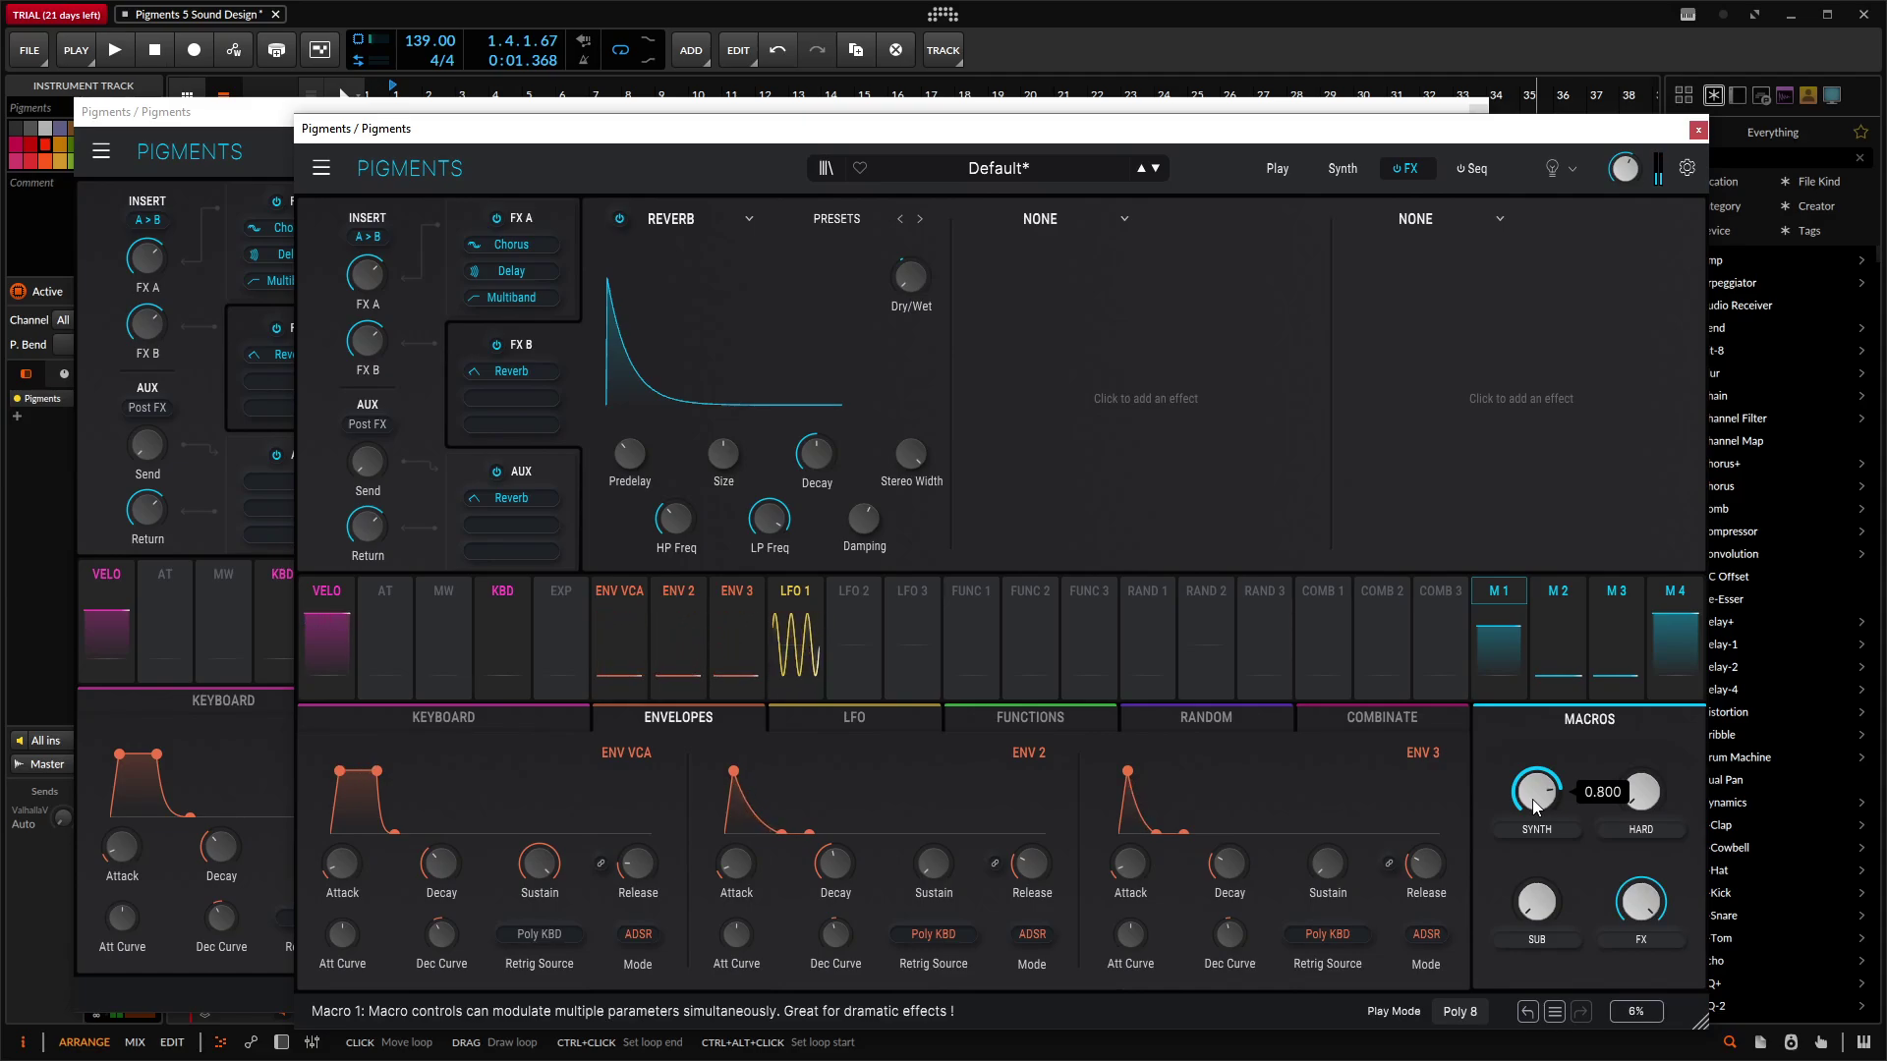
{"action": "left_click_drag", "start_coordinate": [1533, 806], "coordinate": [1532, 968]}
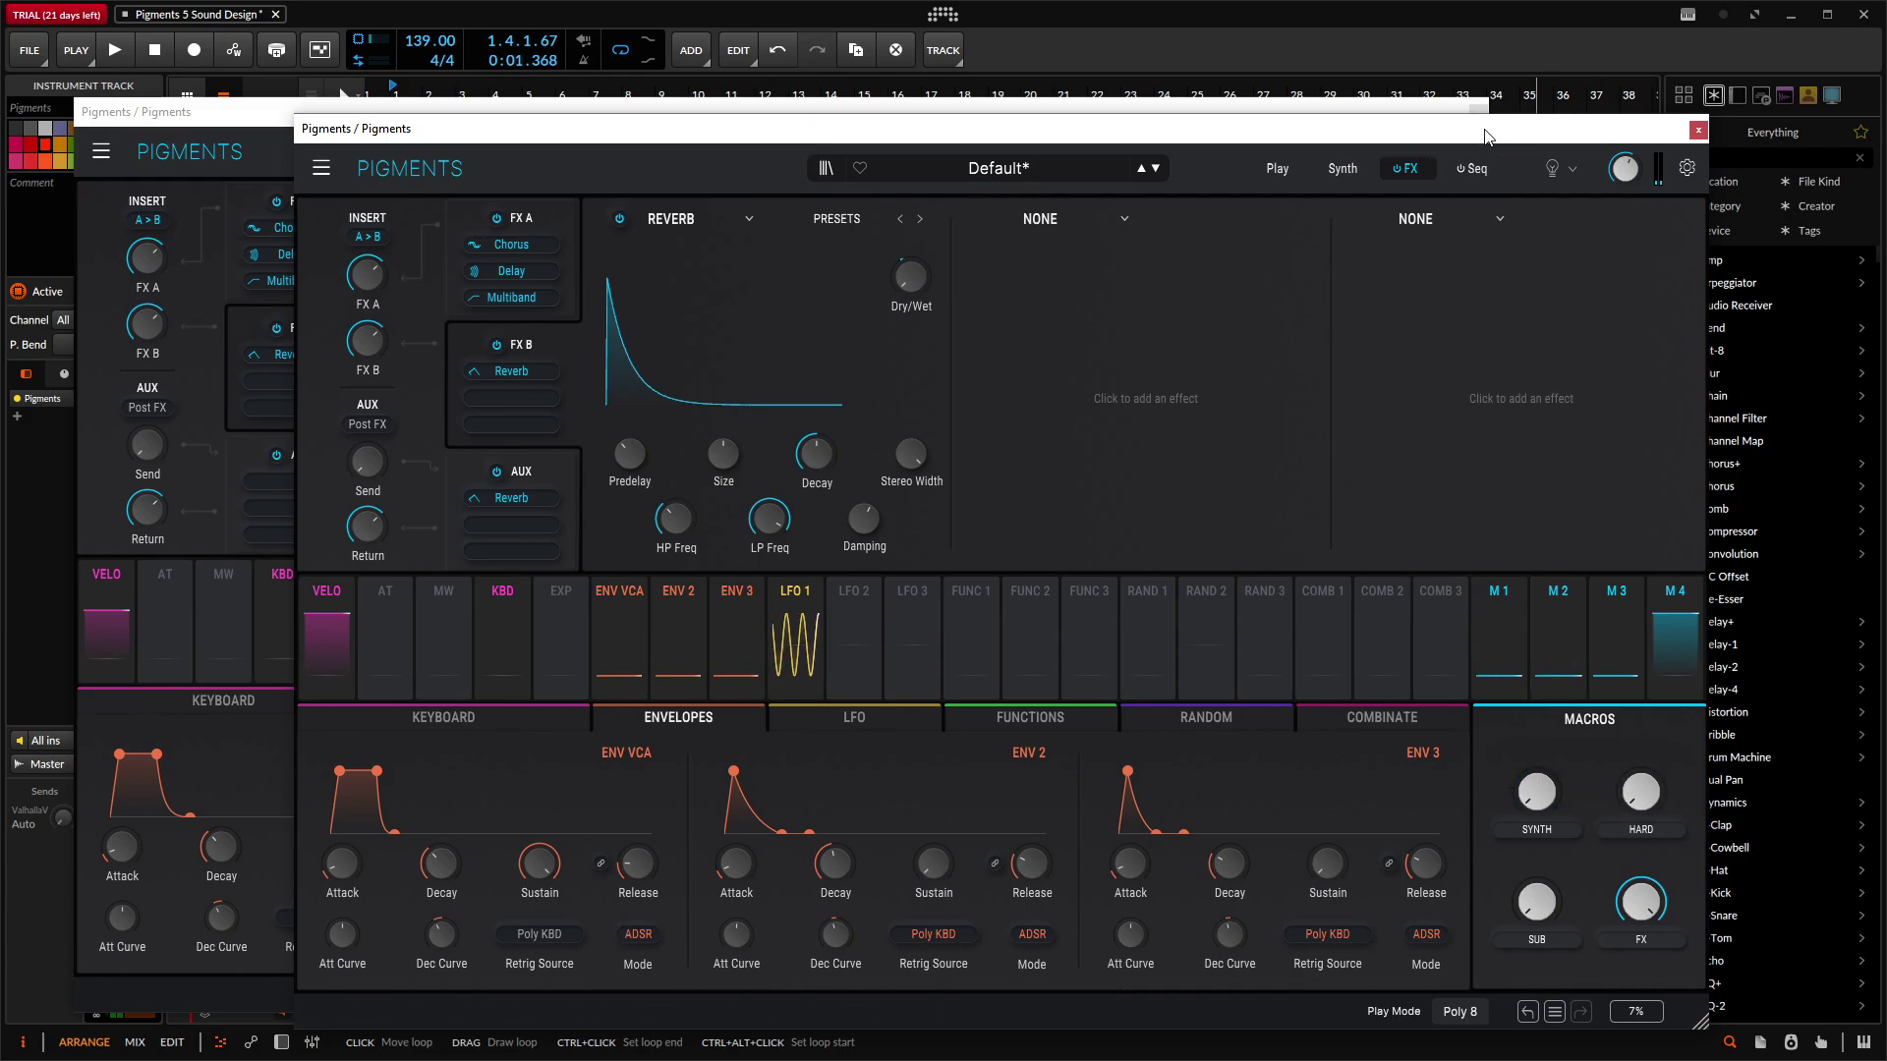
{"action": "left_click_drag", "start_coordinate": [1485, 136], "coordinate": [1568, 297]}
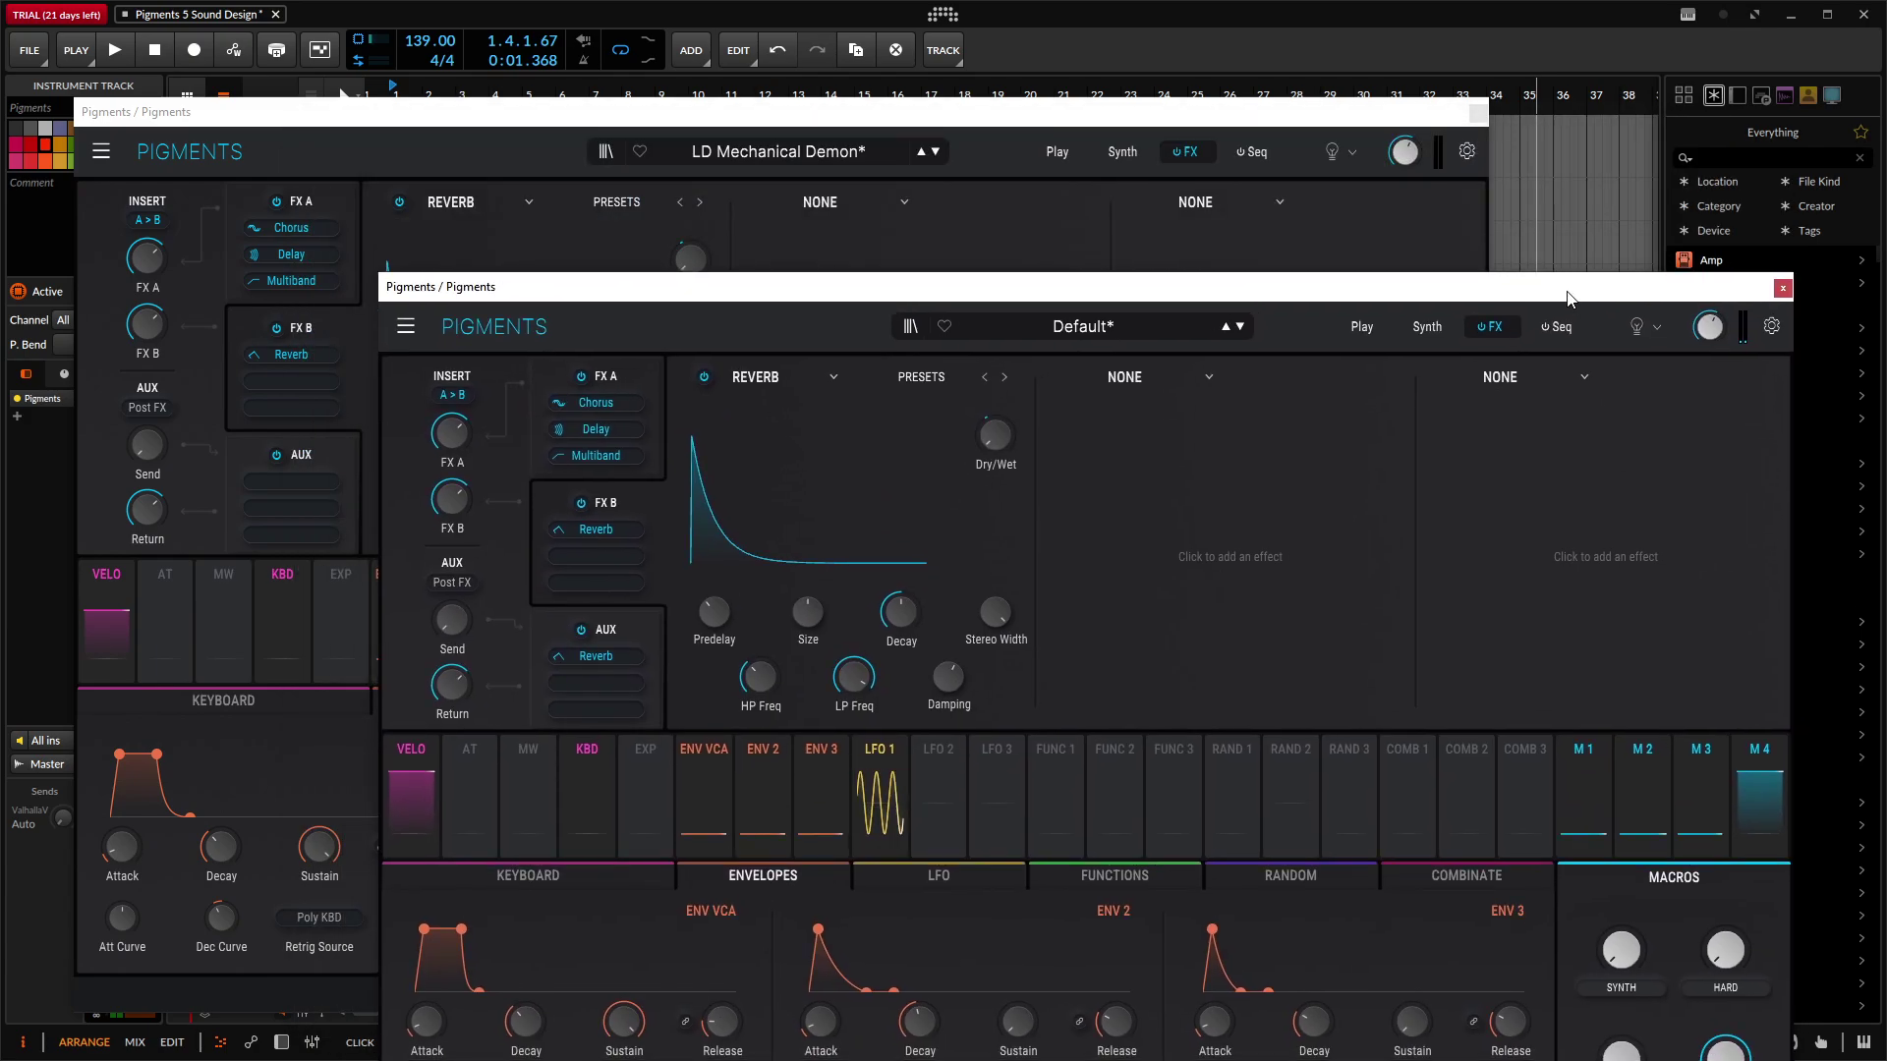